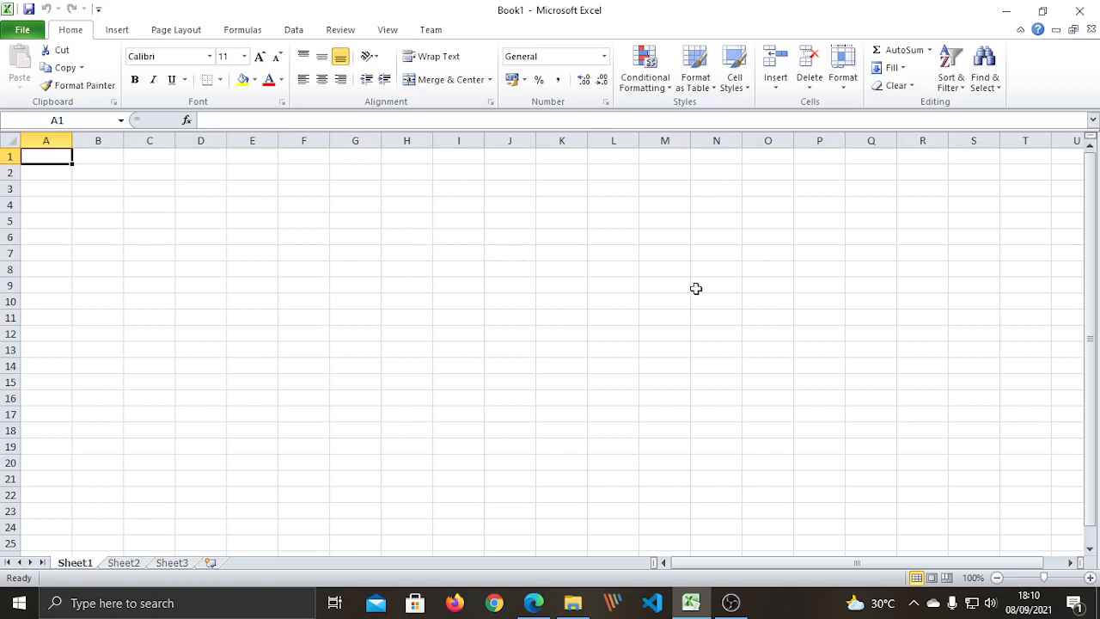
Drag column A much narrower and return to cell B4 to begin the table.
{"action": "left_click", "coordinate": [481, 344]}
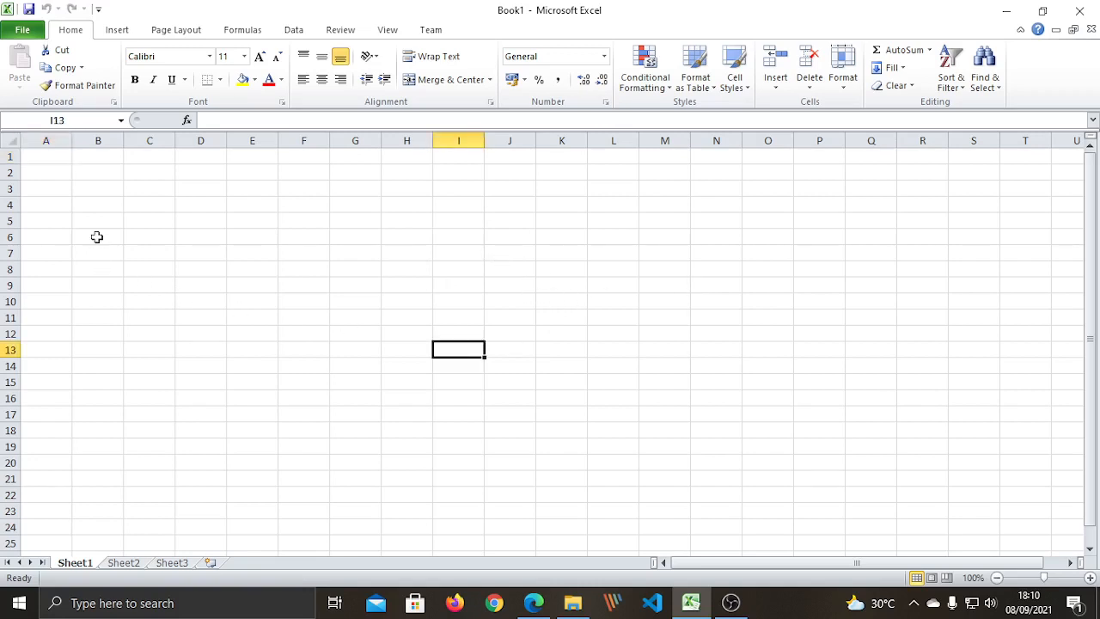
{"action": "left_click", "coordinate": [89, 205]}
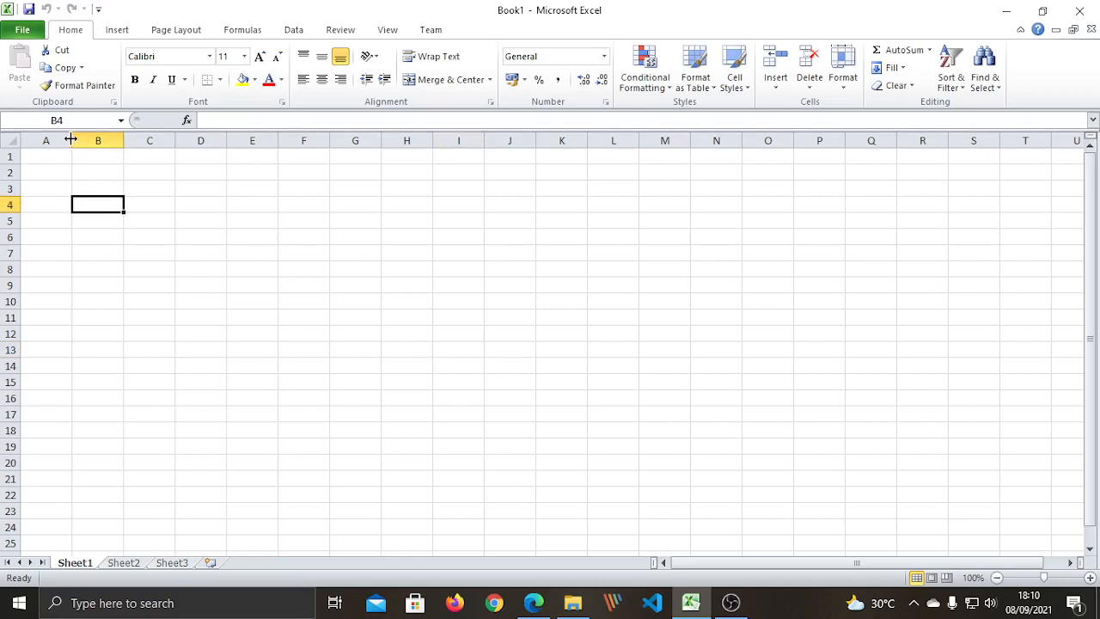
{"action": "left_click_drag", "start_coordinate": [74, 141], "coordinate": [35, 141]}
{"action": "left_click", "coordinate": [49, 315]}
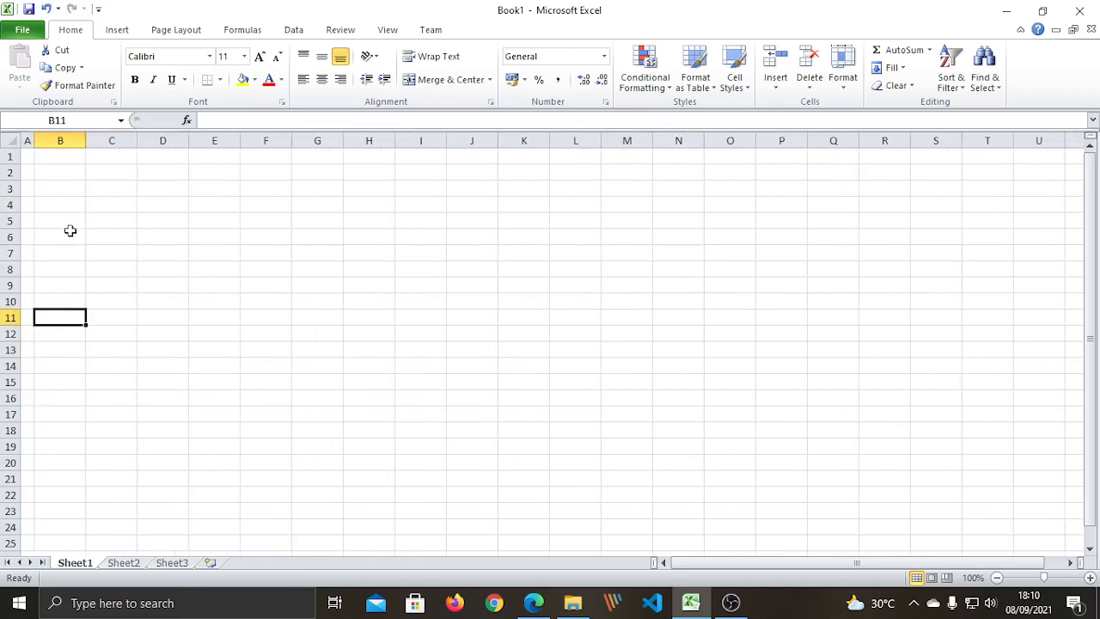
{"action": "left_click", "coordinate": [64, 207]}
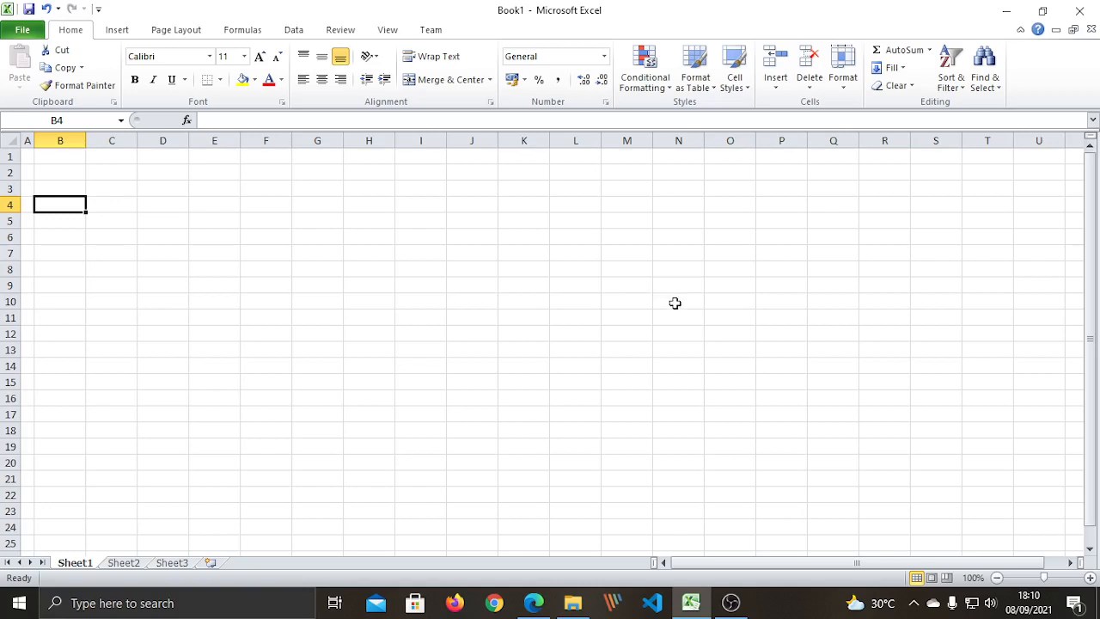
{"action": "left_click", "coordinate": [902, 286]}
Put the heading 'Nama Siswa' in B4, replacing the initial 'No.' entry.
{"action": "left_click", "coordinate": [70, 203]}
{"action": "type", "text": "N"}
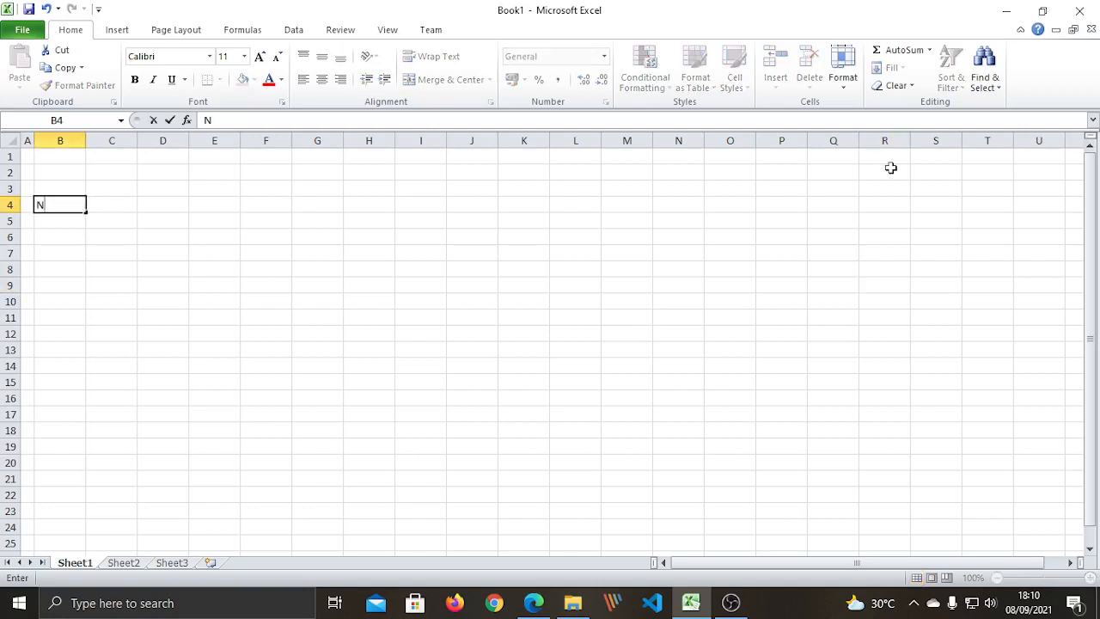
{"action": "type", "text": "o."}
{"action": "key", "text": "Tab"}
{"action": "type", "text": "Nama"}
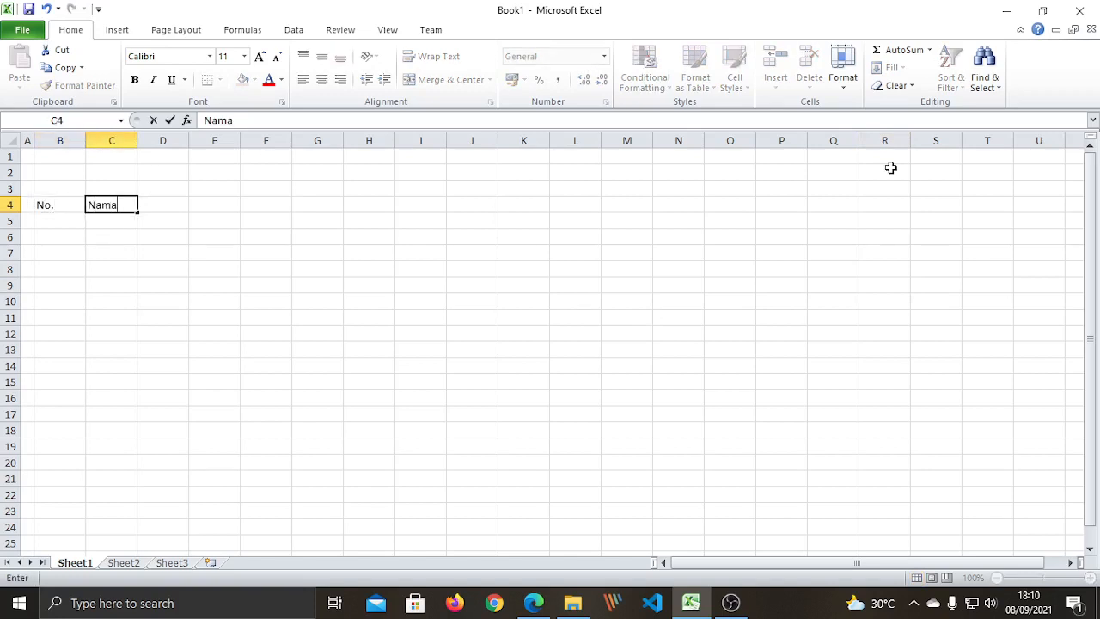
{"action": "type", "text": " Siswa"}
{"action": "key", "text": "BackSpace"}
{"action": "key", "text": "BackSpace"}
{"action": "key", "text": "BackSpace"}
{"action": "key", "text": "BackSpace"}
{"action": "key", "text": "BackSpace"}
{"action": "key", "text": "BackSpace"}
{"action": "key", "text": "BackSpace"}
{"action": "key", "text": "BackSpace"}
{"action": "key", "text": "BackSpace"}
{"action": "key", "text": "Return"}
{"action": "key", "text": "Up"}
{"action": "key", "text": "Left"}
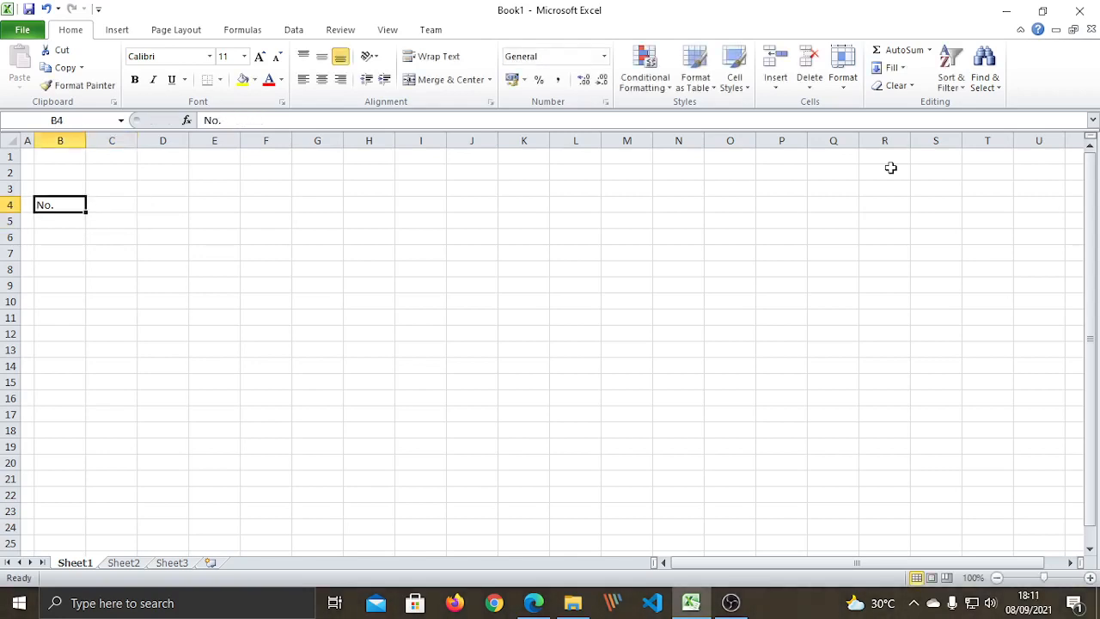
{"action": "type", "text": "Nama"}
{"action": "key", "text": "BackSpace"}
{"action": "key", "text": "BackSpace"}
{"action": "key", "text": "BackSpace"}
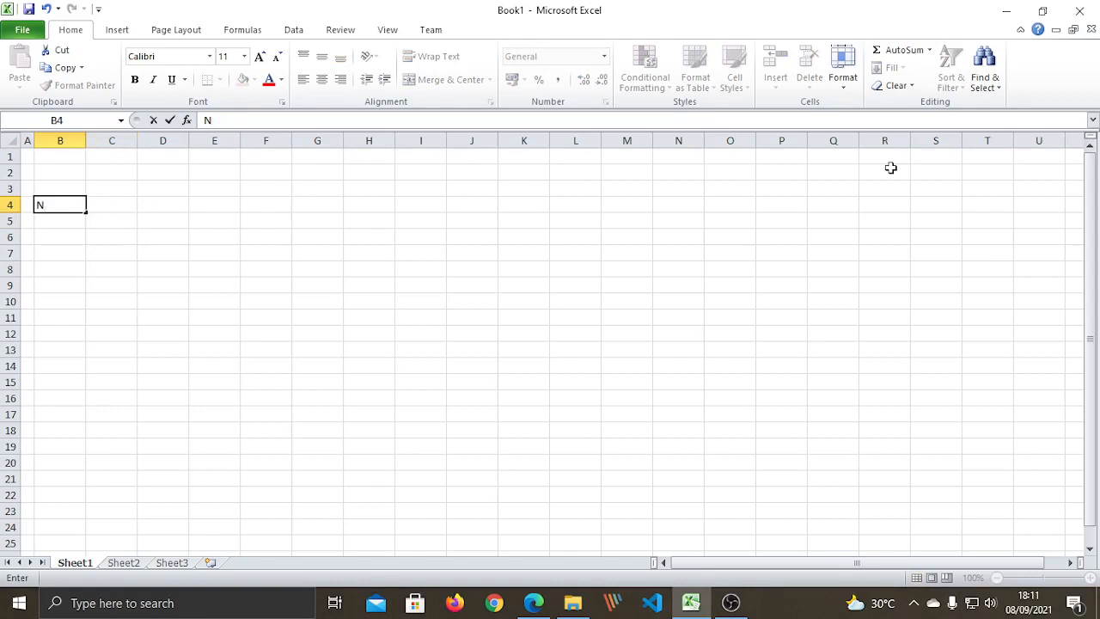
{"action": "type", "text": "ama Siswa"}
{"action": "key", "text": "Tab"}
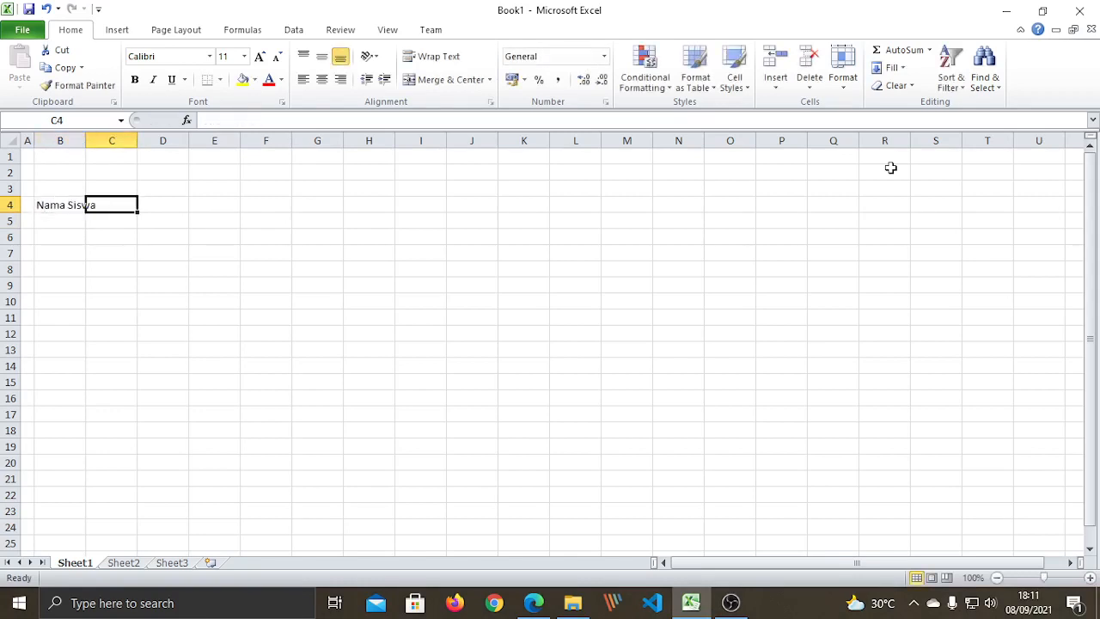
Add the headings 'Nilai' in C4 and 'Lulus/Tidak Lulus' in D4.
{"action": "type", "text": "Nilai"}
{"action": "key", "text": "Tab"}
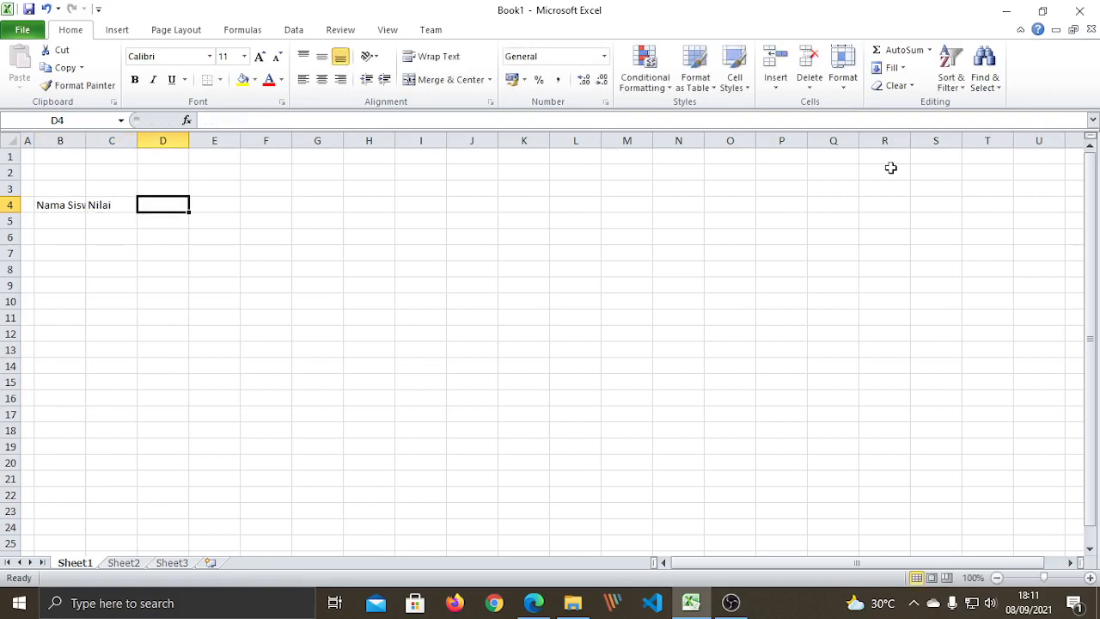
{"action": "type", "text": "Lulus"}
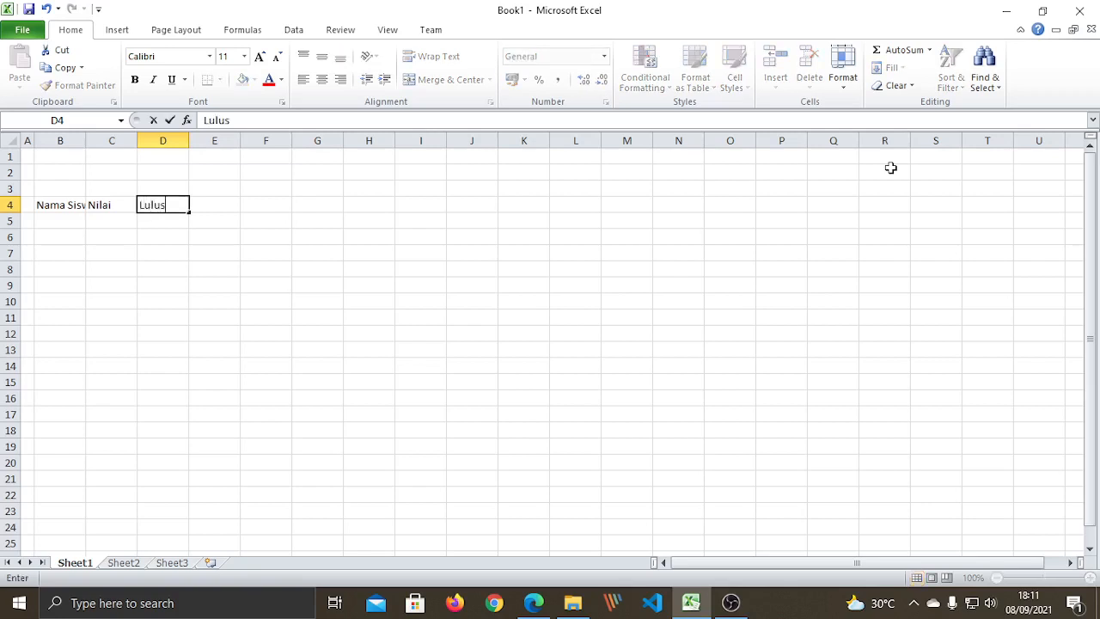
{"action": "type", "text": "/Tidak Lulu"}
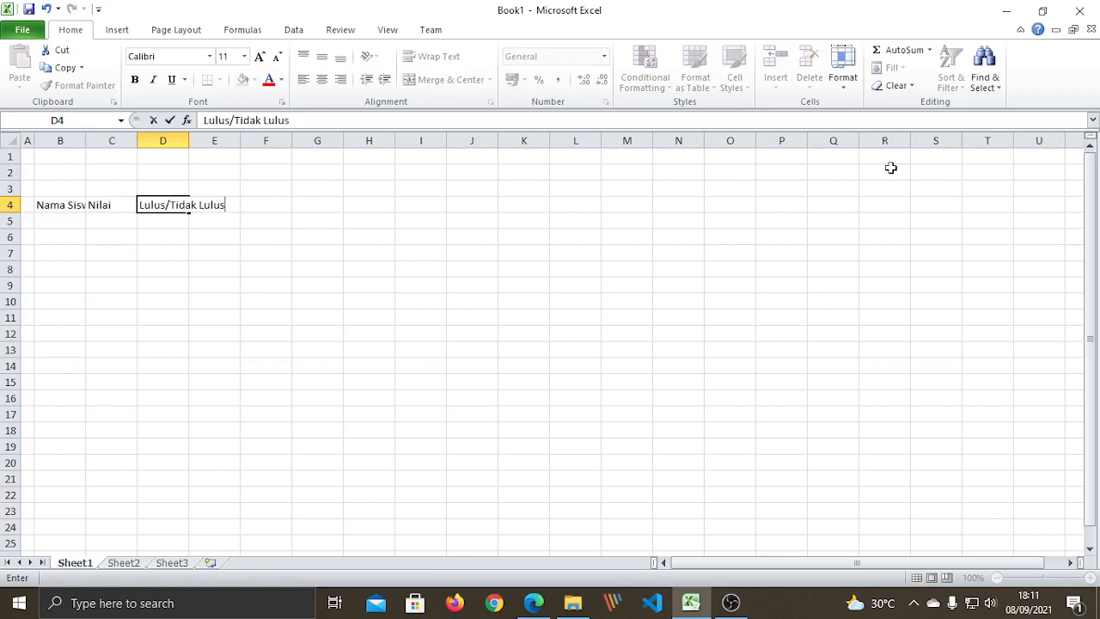
{"action": "type", "text": "s"}
{"action": "left_click", "coordinate": [282, 301]}
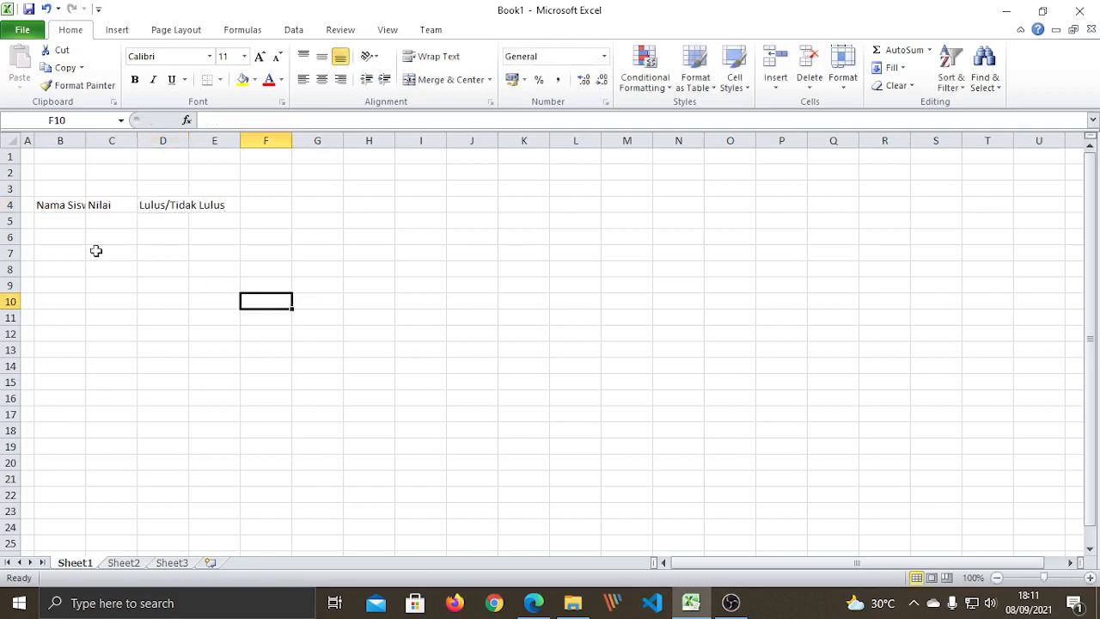
{"action": "left_click", "coordinate": [63, 222]}
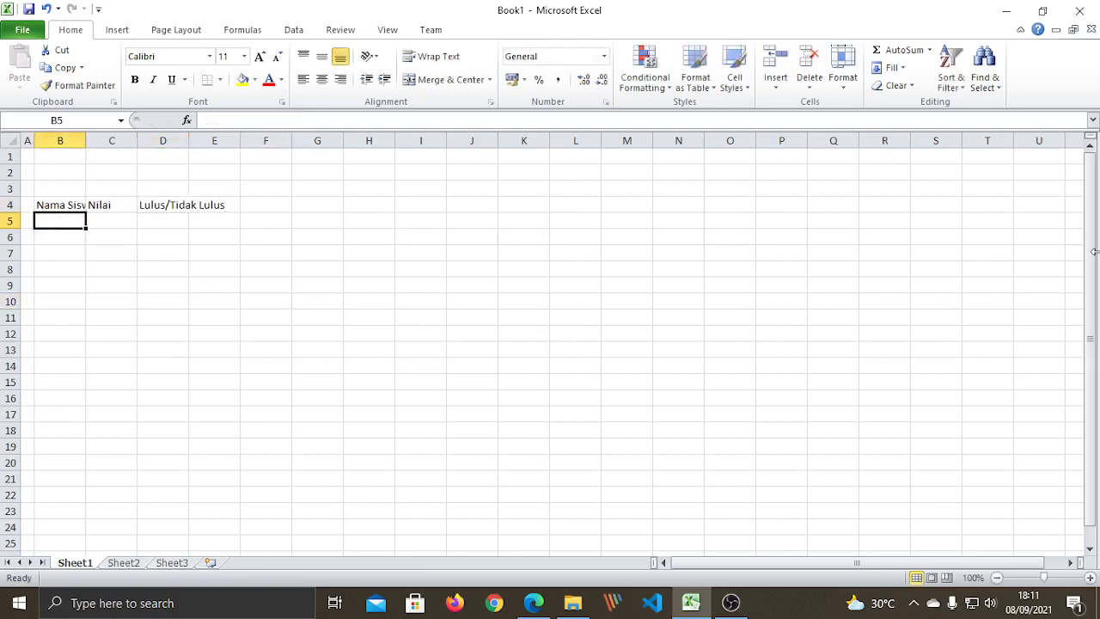
Enter the five student names down B5:B9.
{"action": "type", "text": "Benny"}
{"action": "key", "text": "Return"}
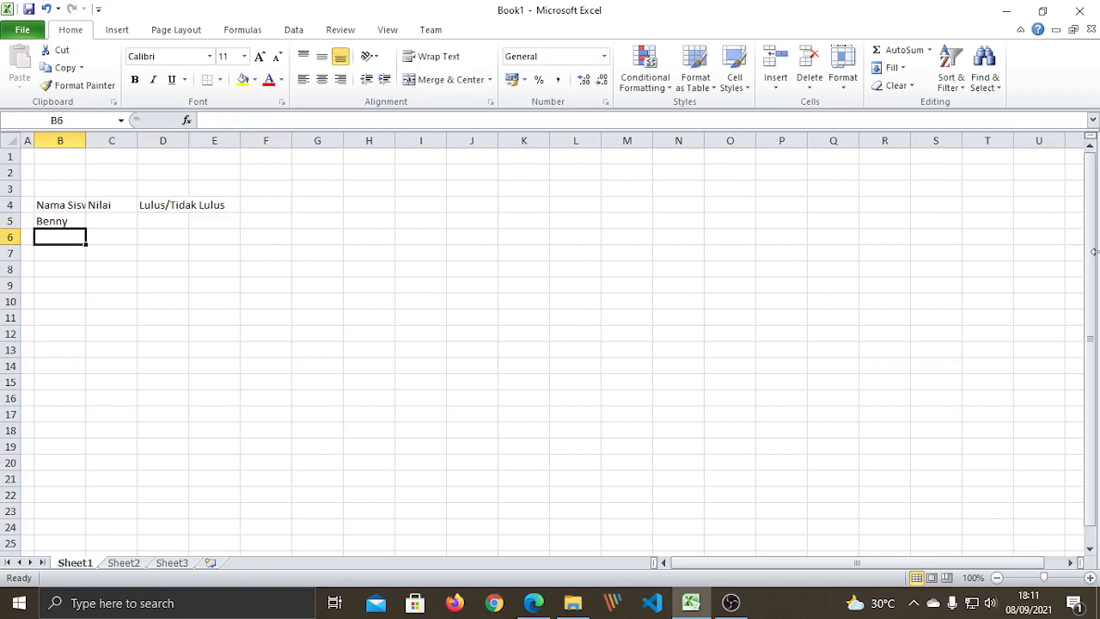
{"action": "type", "text": "Stepe"}
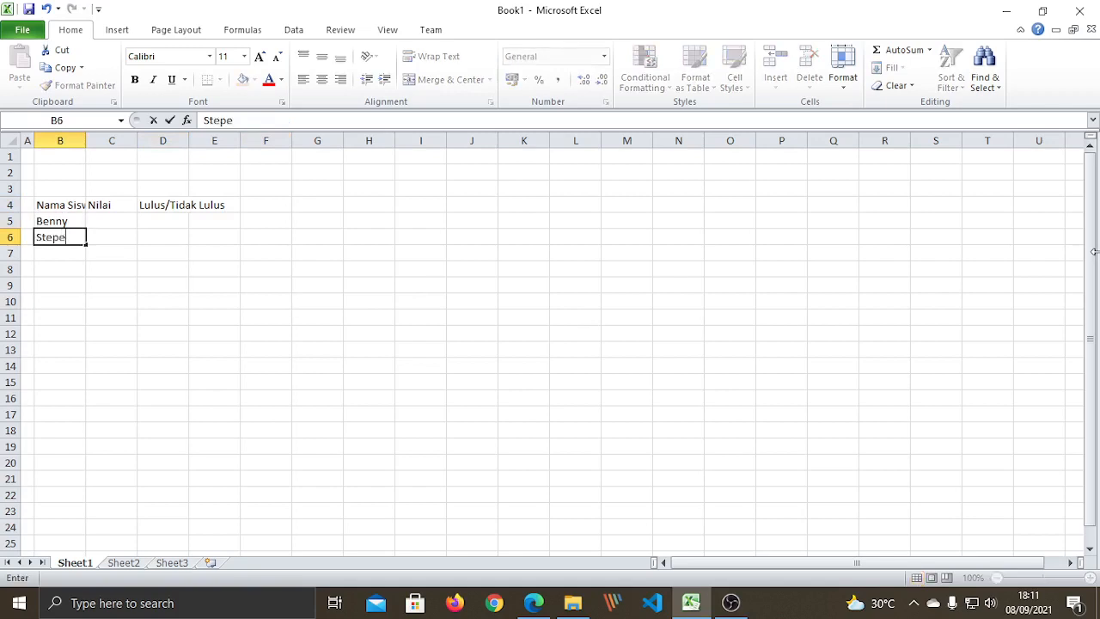
{"action": "key", "text": "BackSpace"}
{"action": "type", "text": "hen"}
{"action": "key", "text": "Return"}
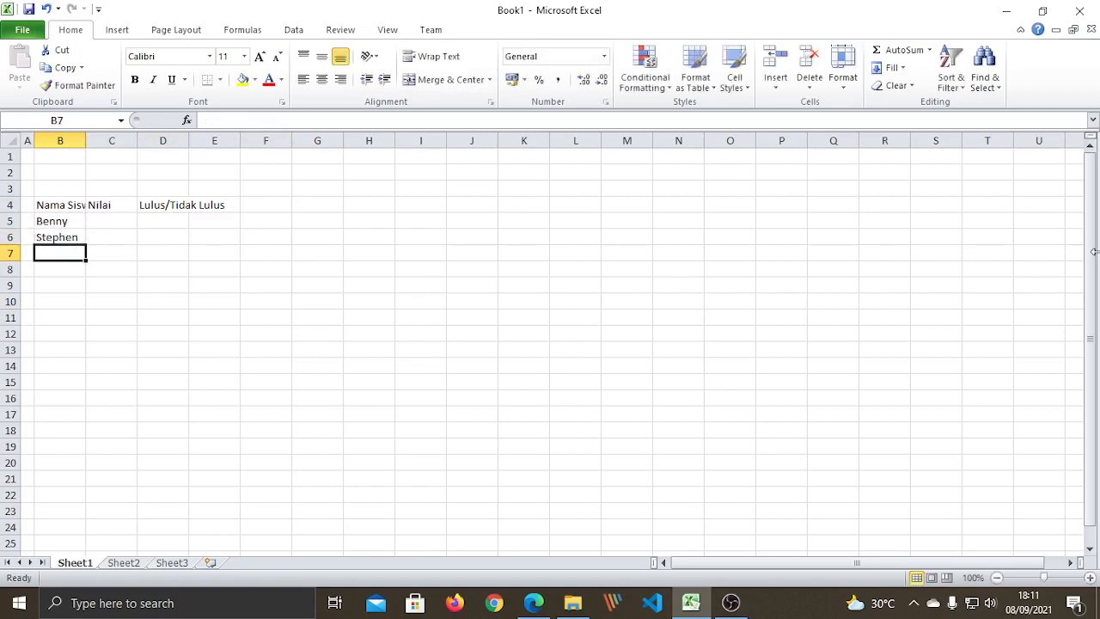
{"action": "type", "text": "Charis"}
{"action": "key", "text": "Return"}
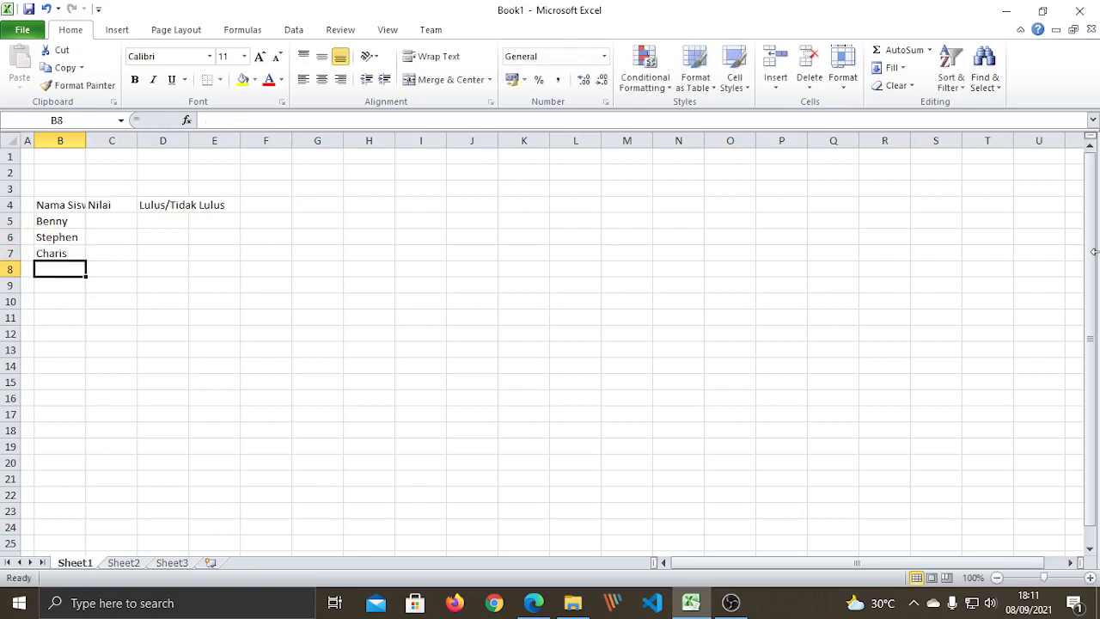
{"action": "type", "text": "Grace"}
{"action": "key", "text": "Return"}
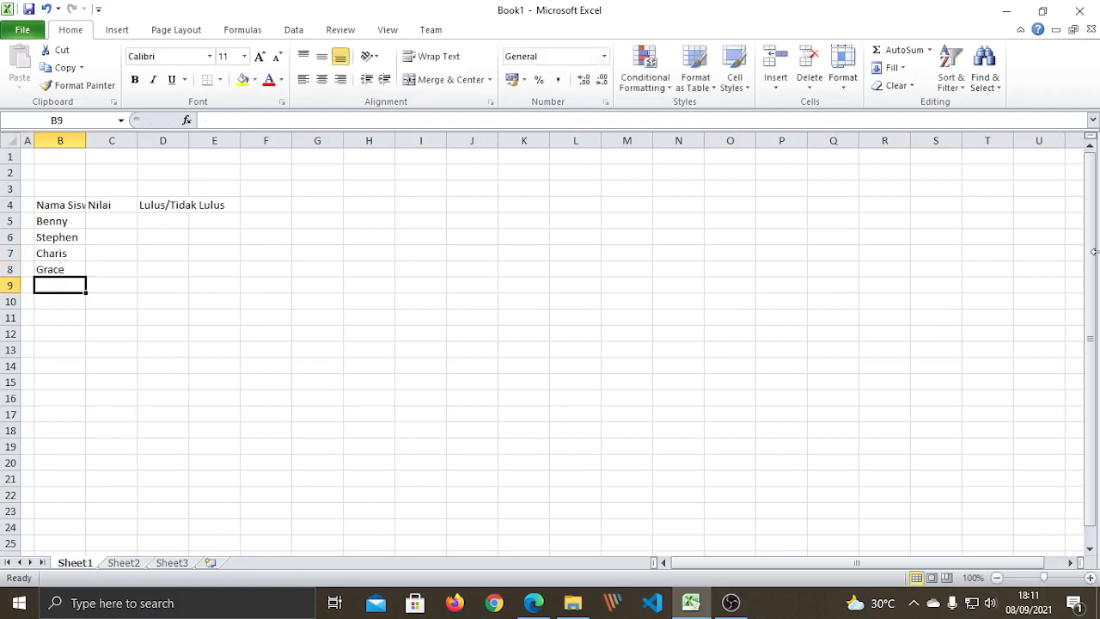
{"action": "type", "text": "Lisna"}
{"action": "key", "text": "Return"}
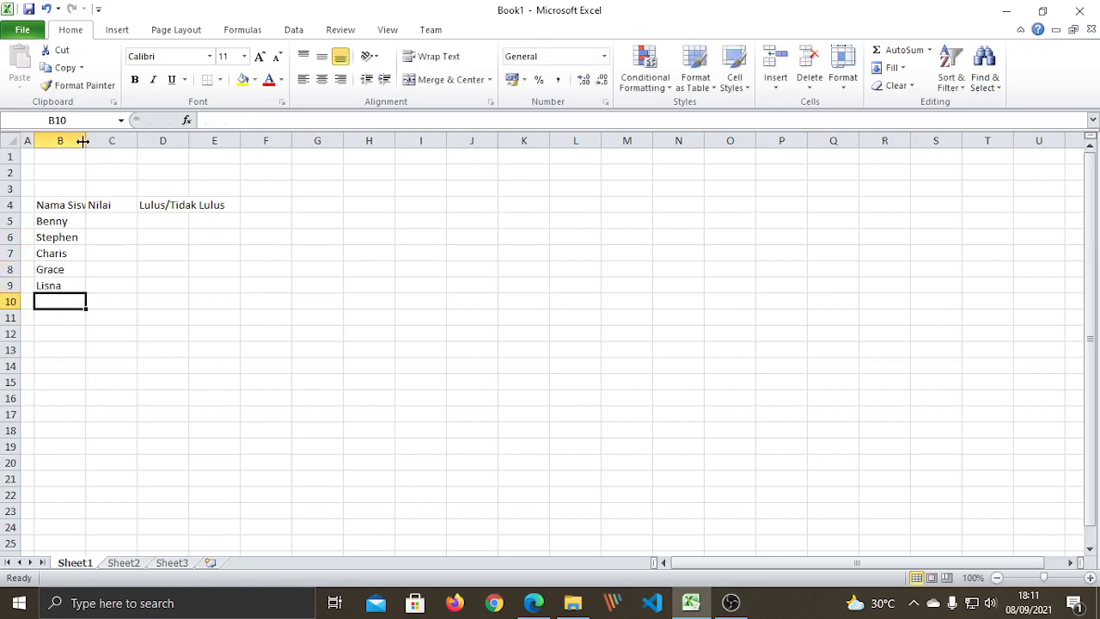
Widen column B so the names and heading fit.
{"action": "left_click_drag", "start_coordinate": [86, 141], "coordinate": [104, 141]}
{"action": "left_click", "coordinate": [69, 206]}
{"action": "left_click", "coordinate": [125, 208]}
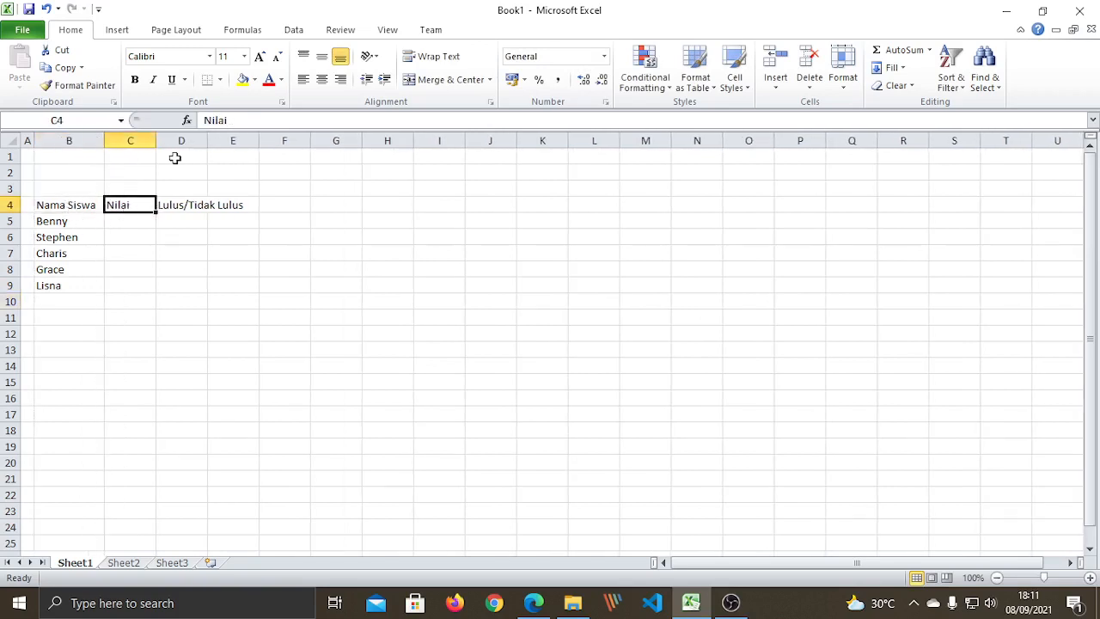
Type the grades 65, 90, 92, 93 and 95 down C5:C9.
{"action": "left_click", "coordinate": [127, 220]}
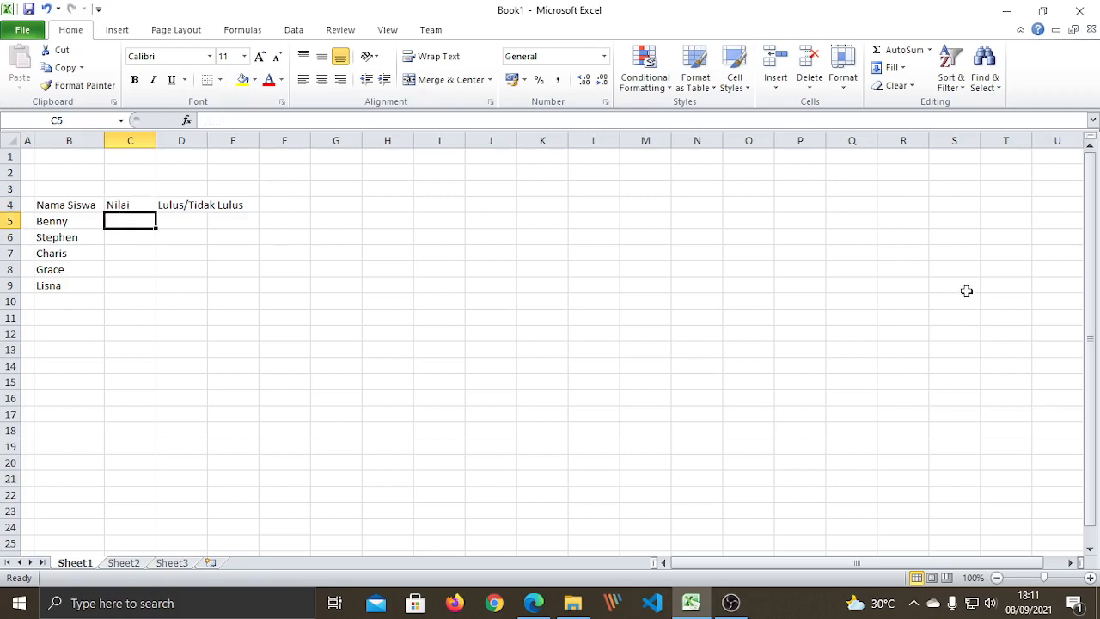
{"action": "type", "text": "65"}
{"action": "key", "text": "Return"}
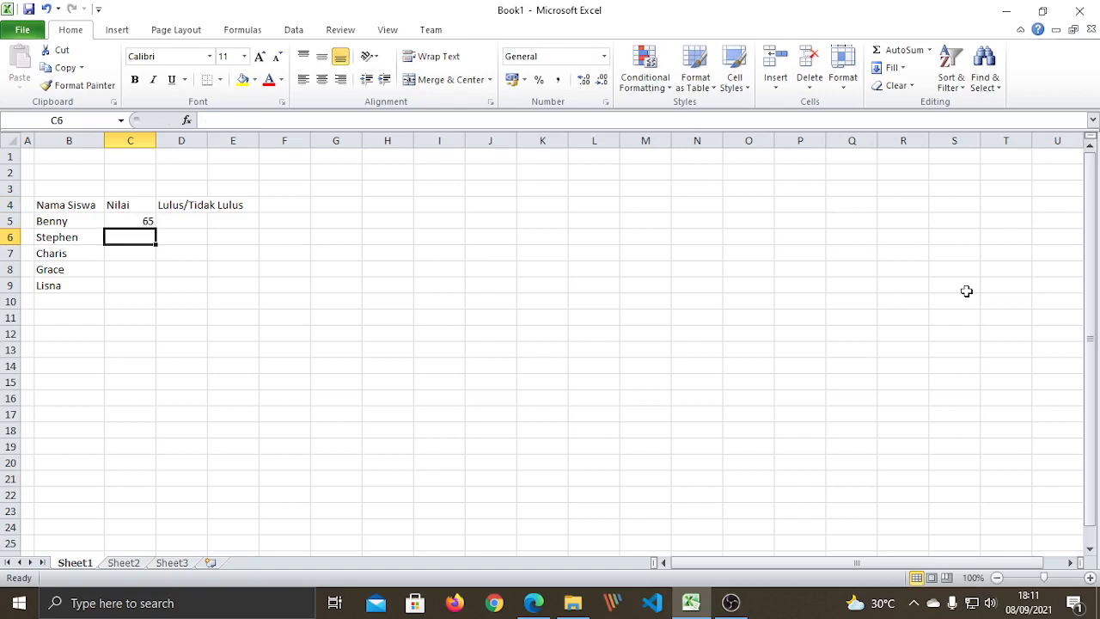
{"action": "type", "text": "90"}
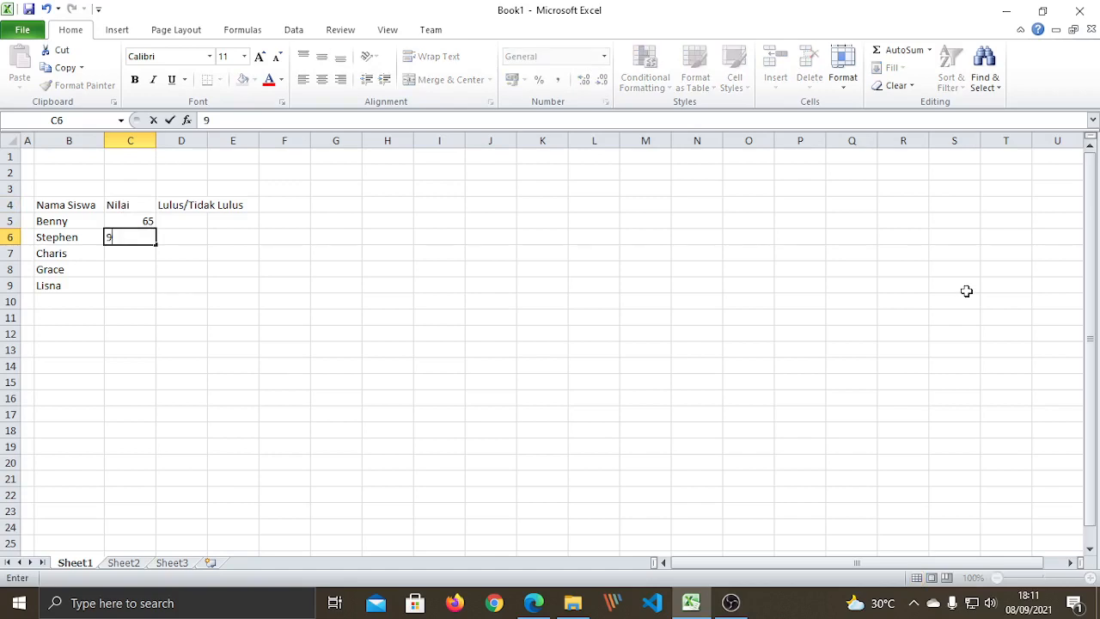
{"action": "key", "text": "Return"}
{"action": "type", "text": "92"}
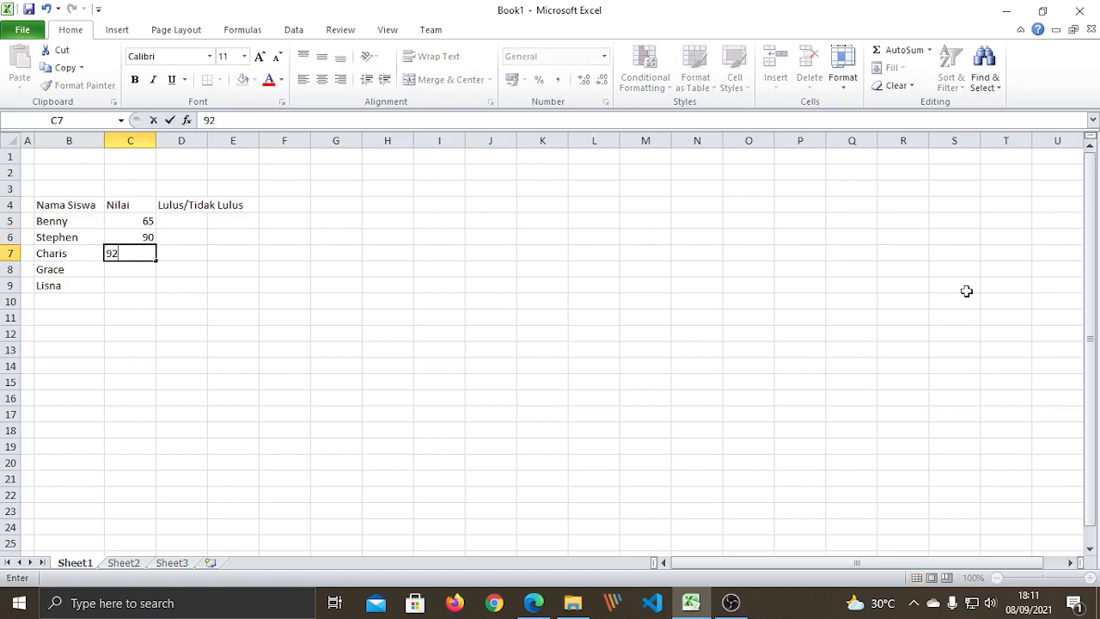
{"action": "key", "text": "Return"}
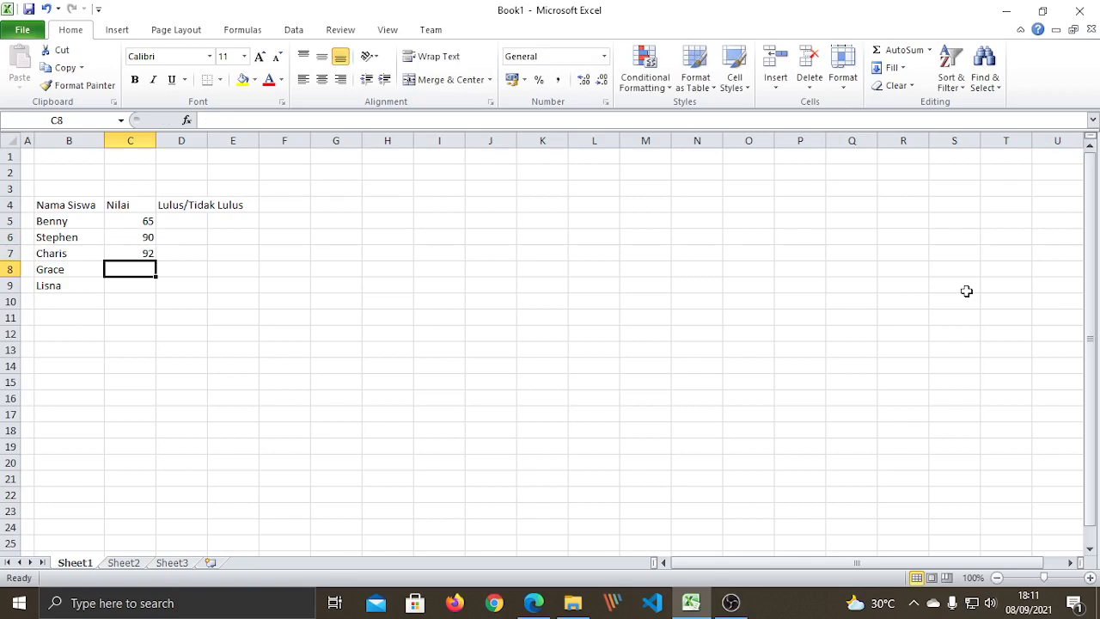
{"action": "type", "text": "9"}
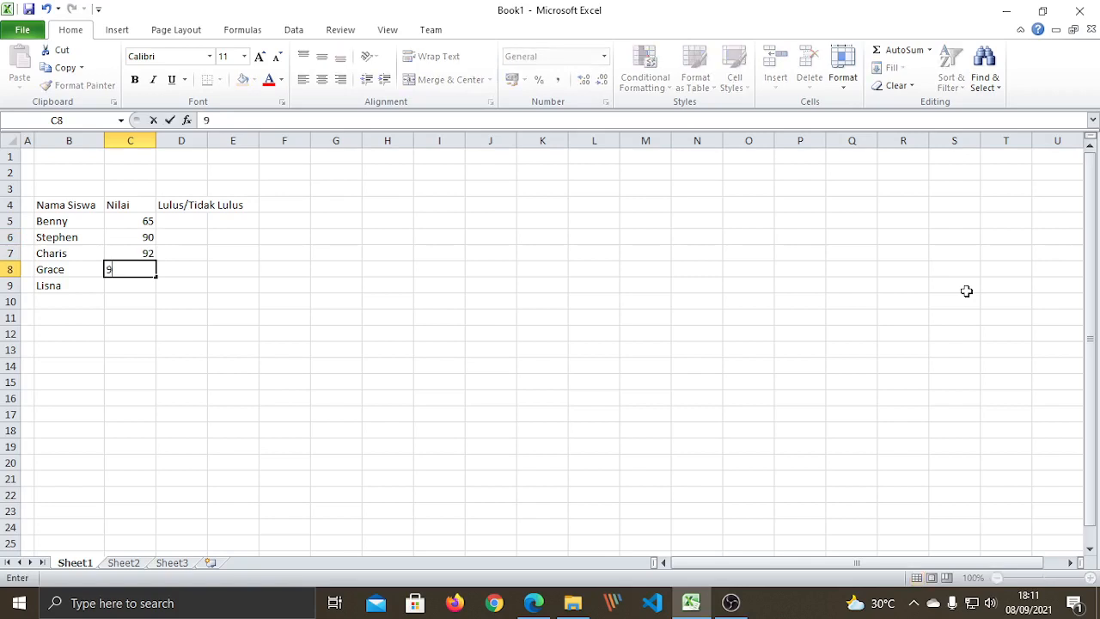
{"action": "type", "text": "3"}
{"action": "key", "text": "Return"}
{"action": "type", "text": "95"}
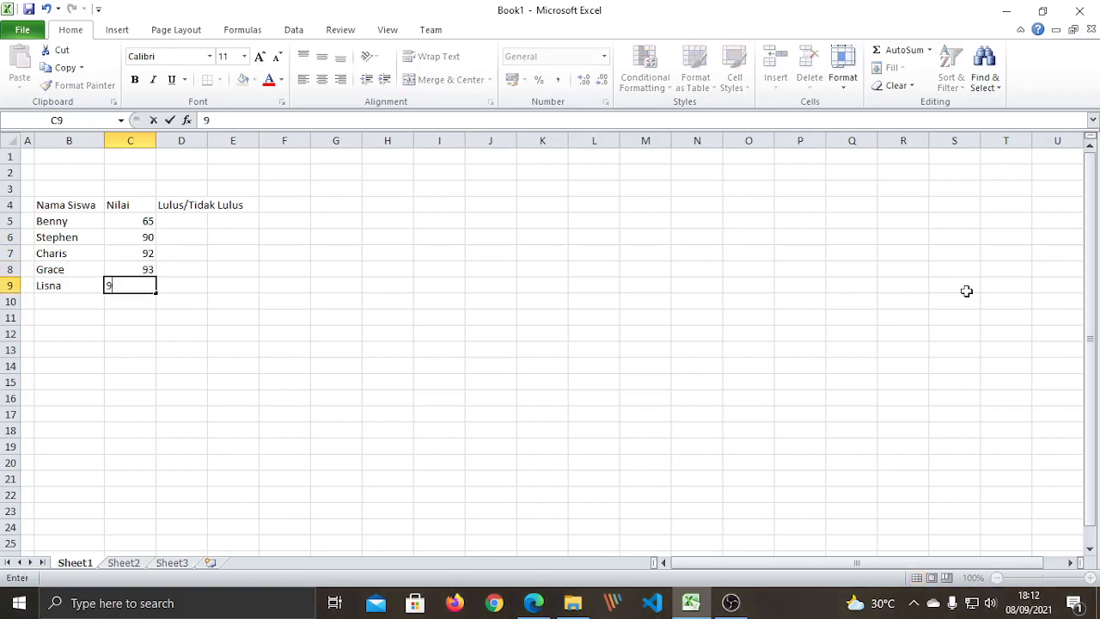
{"action": "key", "text": "Return"}
{"action": "left_click_drag", "start_coordinate": [130, 223], "coordinate": [138, 283]}
{"action": "left_click", "coordinate": [233, 302]}
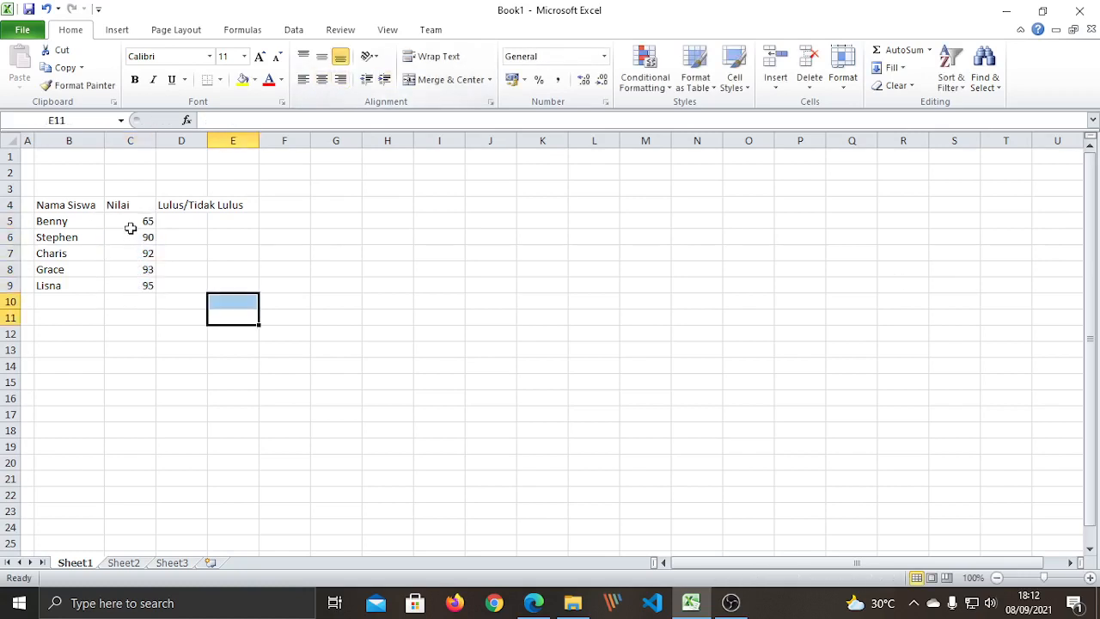
Apply Center and Middle Align to the scores in C5:C9.
{"action": "left_click_drag", "start_coordinate": [130, 224], "coordinate": [137, 285]}
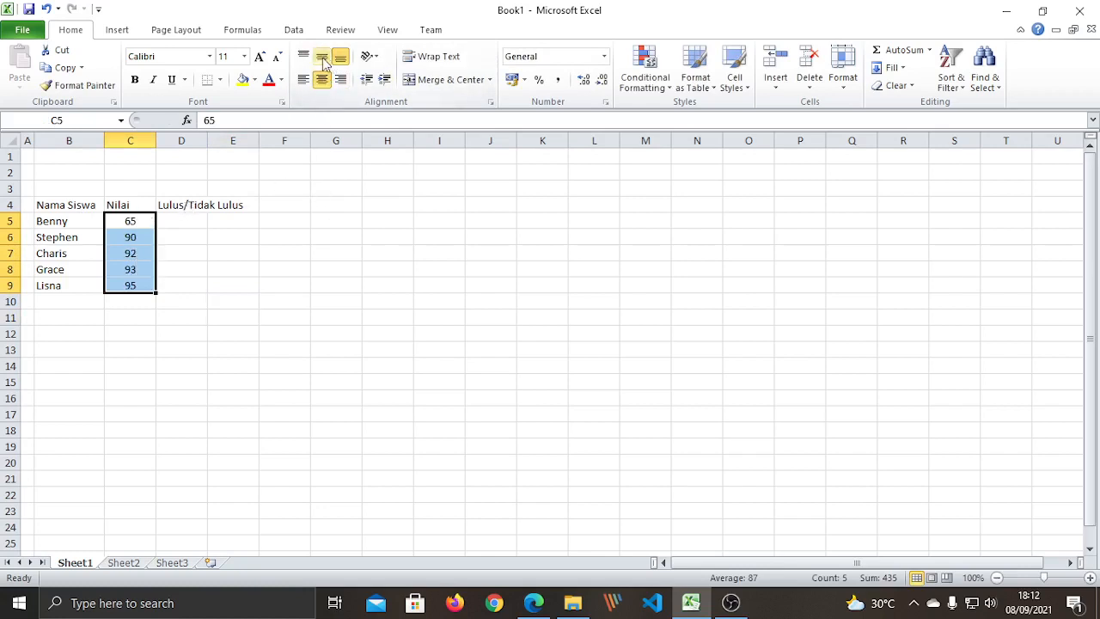
{"action": "left_click", "coordinate": [321, 81]}
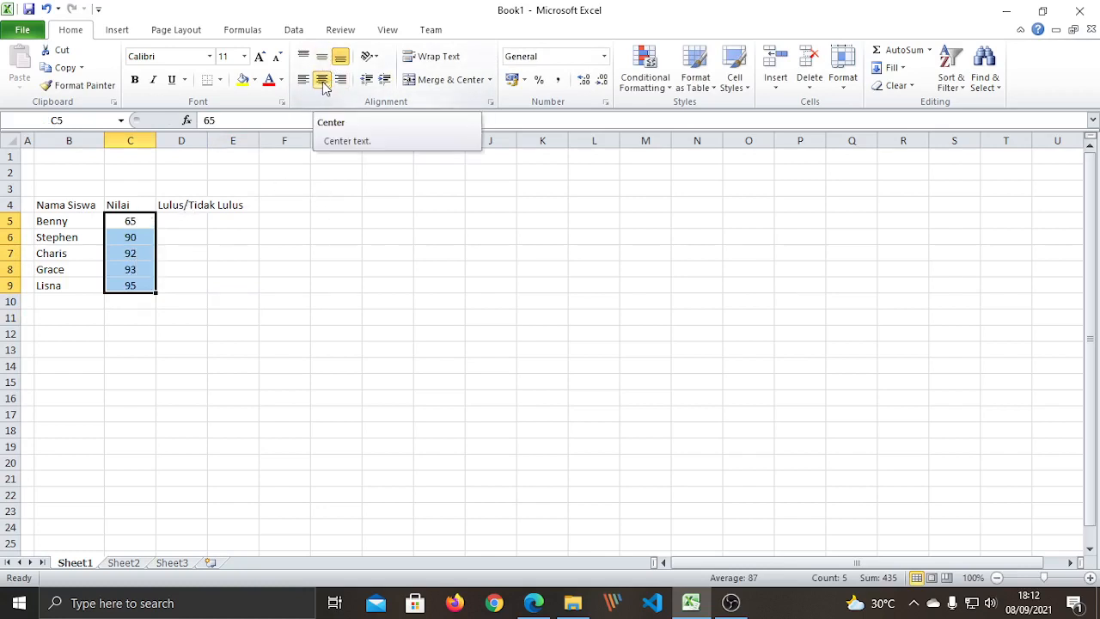
{"action": "left_click", "coordinate": [321, 56]}
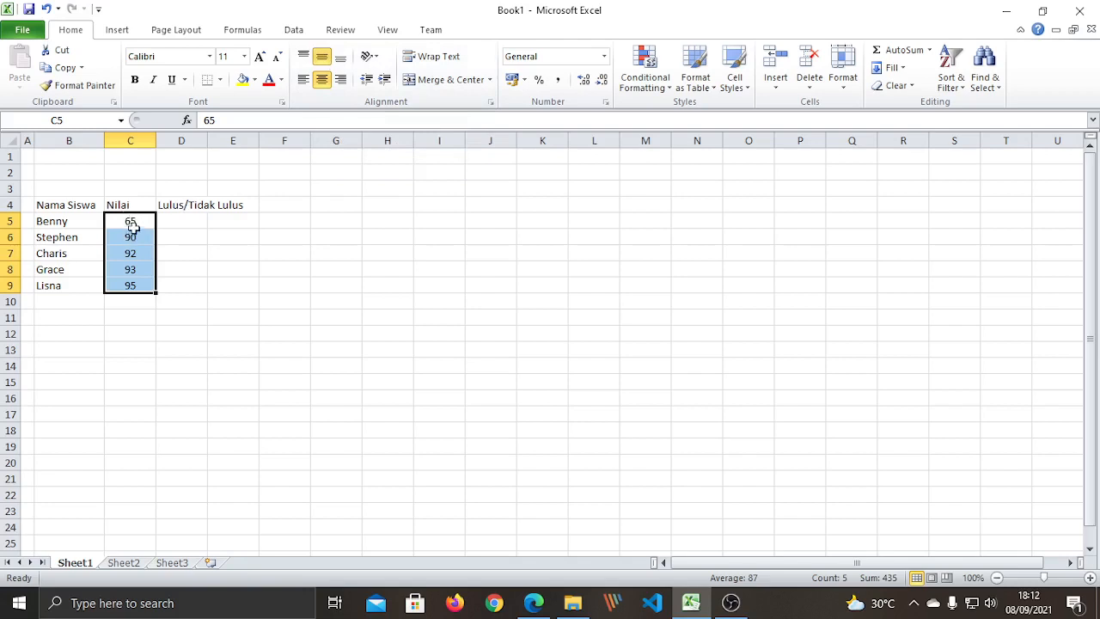
{"action": "left_click", "coordinate": [191, 221]}
{"action": "left_click_drag", "start_coordinate": [207, 139], "coordinate": [245, 139]}
{"action": "left_click", "coordinate": [243, 317]}
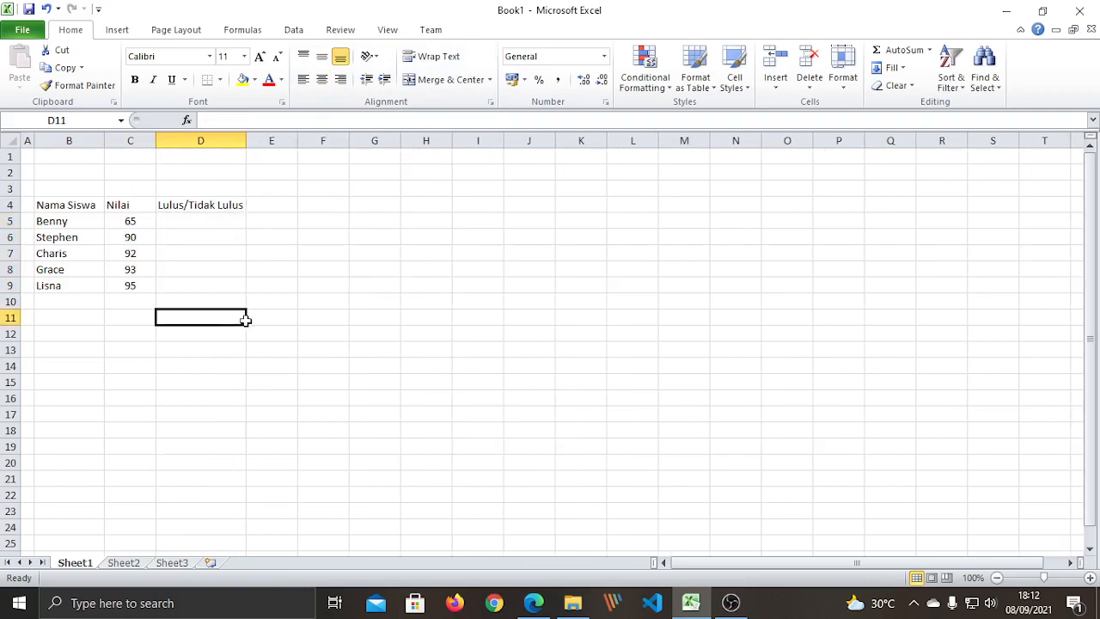
{"action": "left_click", "coordinate": [213, 220]}
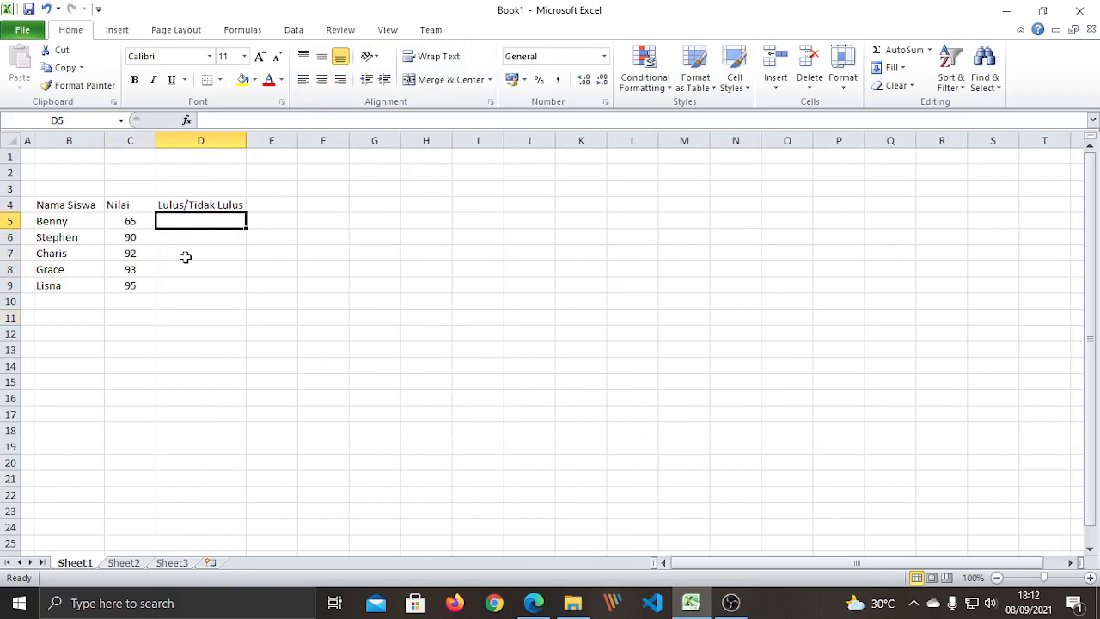
{"action": "left_click", "coordinate": [184, 255]}
{"action": "left_click", "coordinate": [174, 222]}
{"action": "left_click", "coordinate": [180, 237]}
{"action": "left_click", "coordinate": [181, 256]}
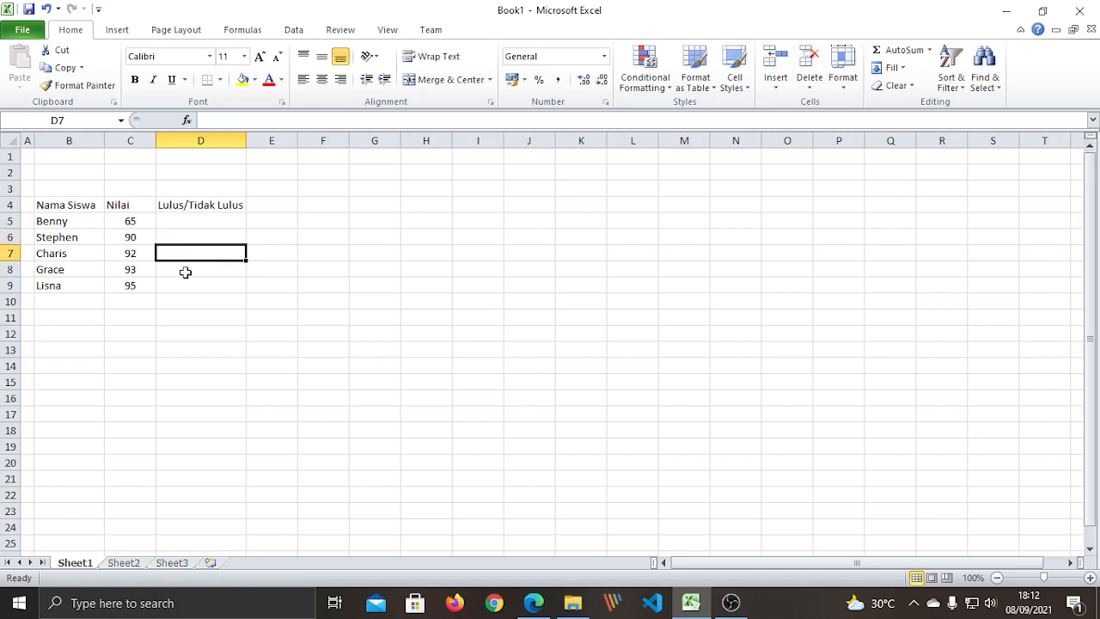
{"action": "left_click", "coordinate": [184, 270]}
{"action": "left_click", "coordinate": [184, 286]}
{"action": "left_click", "coordinate": [206, 335]}
{"action": "left_click", "coordinate": [184, 224]}
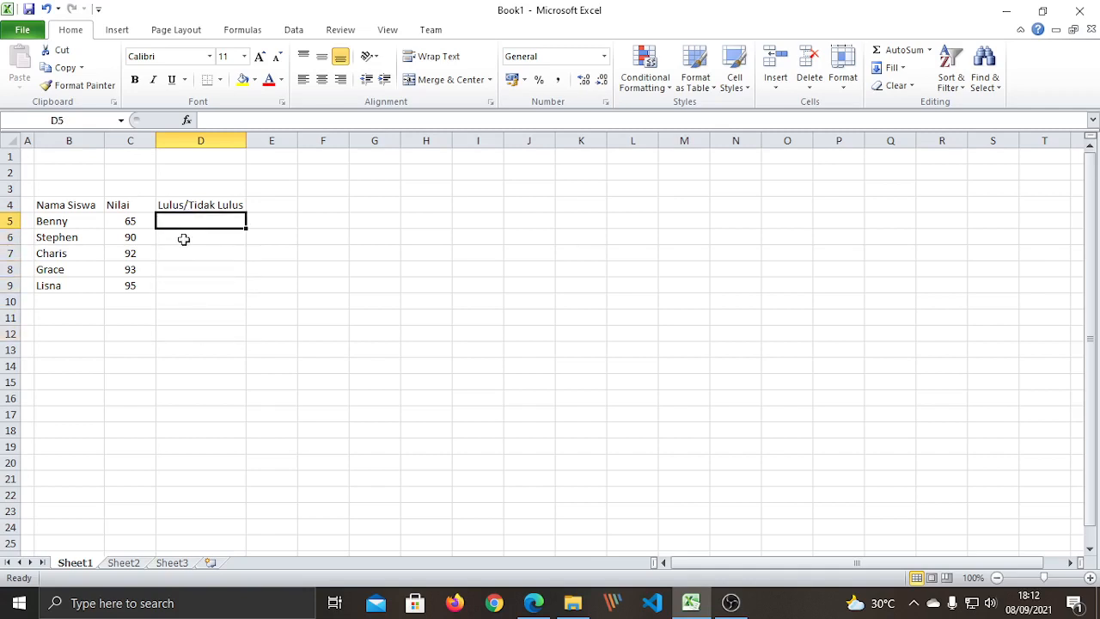
{"action": "left_click", "coordinate": [117, 225]}
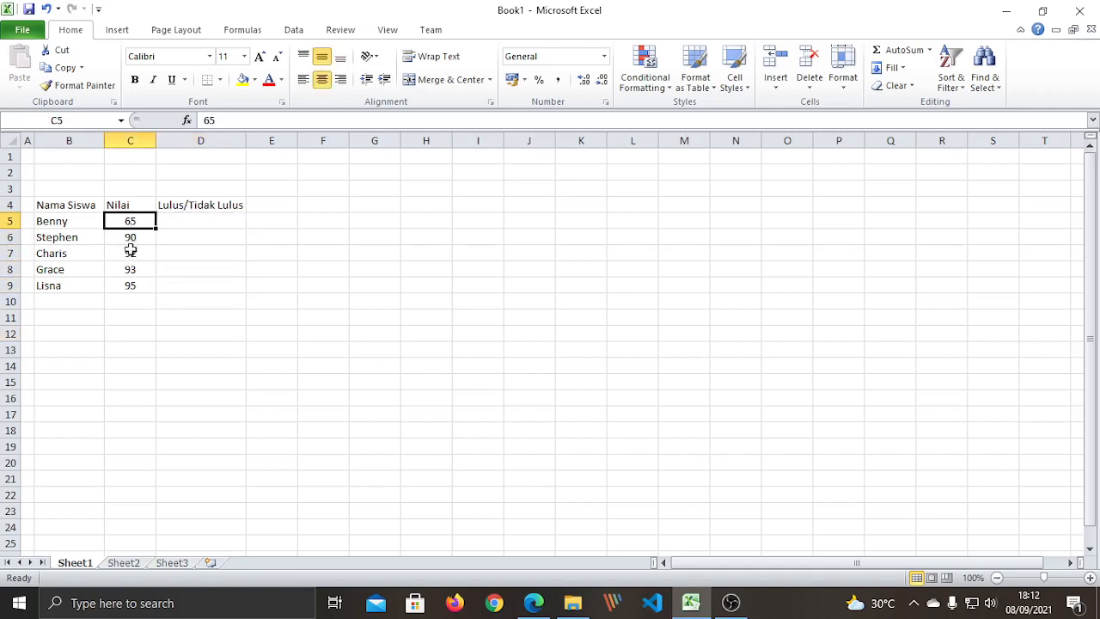
{"action": "left_click", "coordinate": [130, 237]}
{"action": "left_click", "coordinate": [160, 270]}
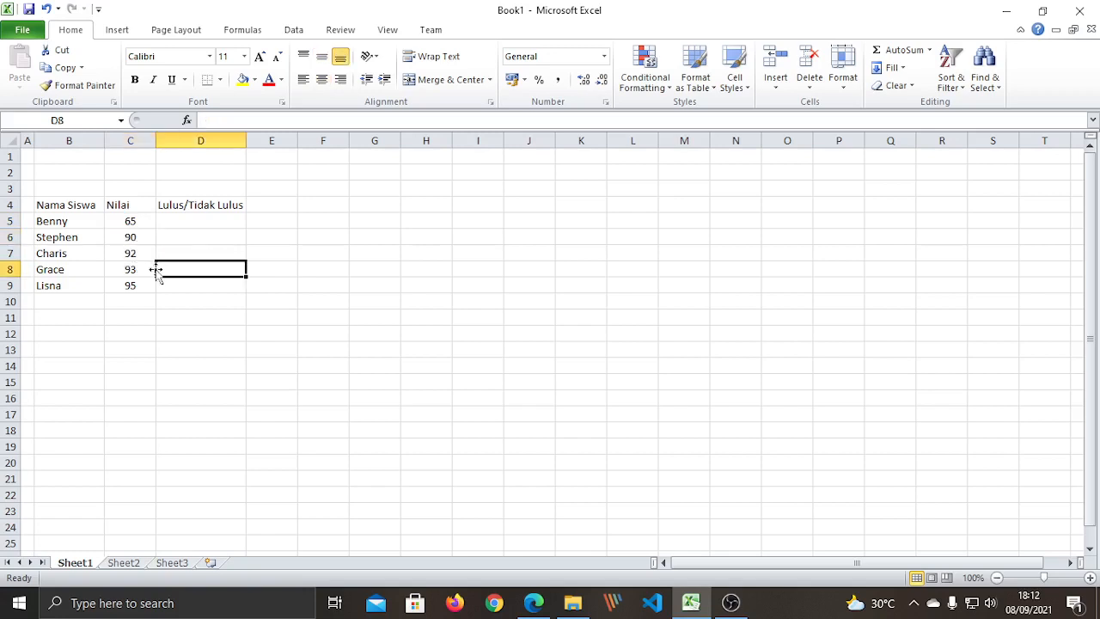
{"action": "left_click", "coordinate": [138, 221]}
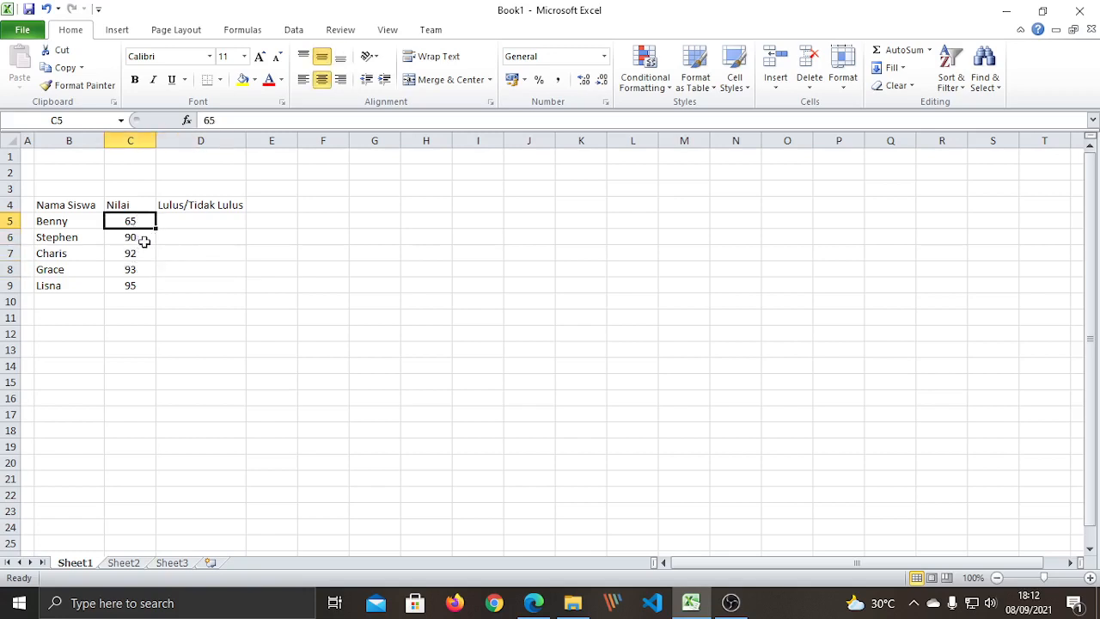
{"action": "left_click", "coordinate": [194, 220]}
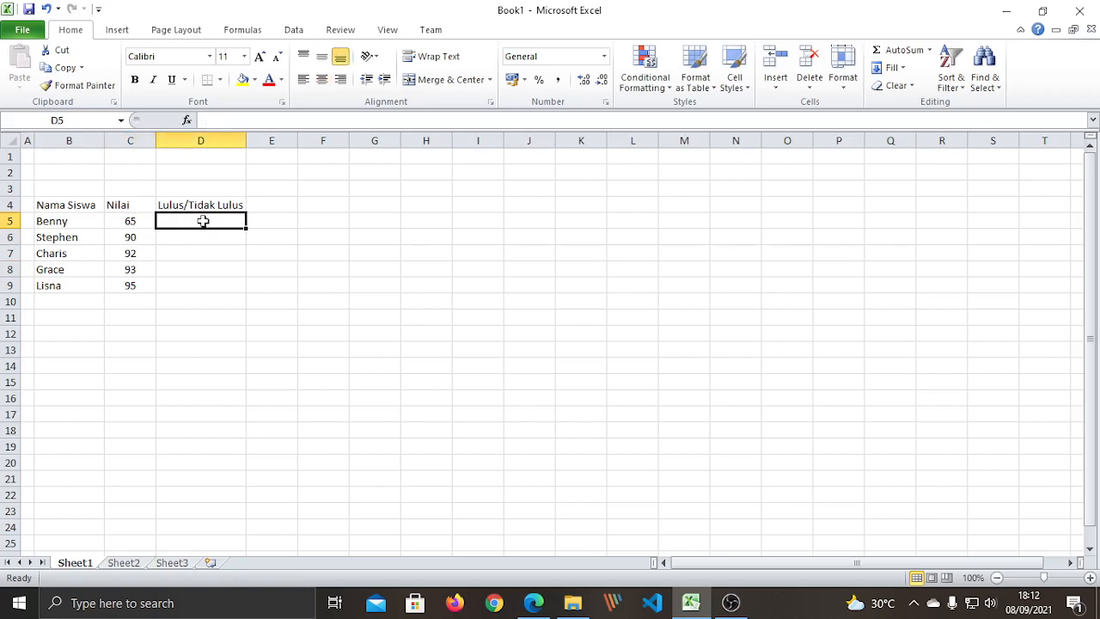
{"action": "left_click", "coordinate": [180, 271]}
{"action": "left_click_drag", "start_coordinate": [192, 223], "coordinate": [238, 257]}
{"action": "left_click", "coordinate": [171, 251]}
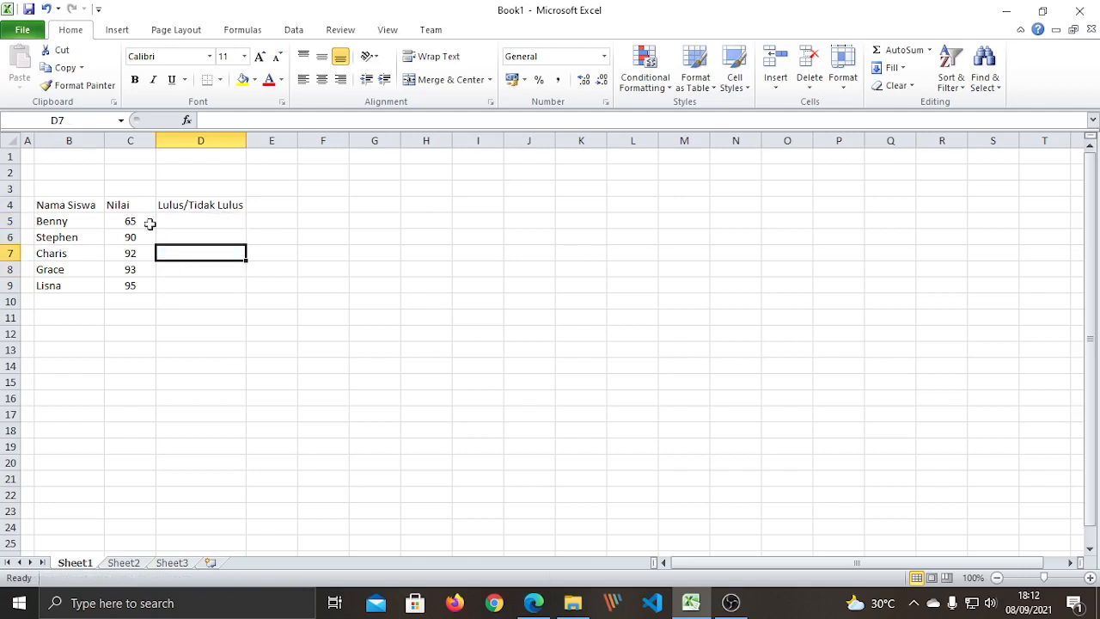
{"action": "left_click", "coordinate": [142, 222]}
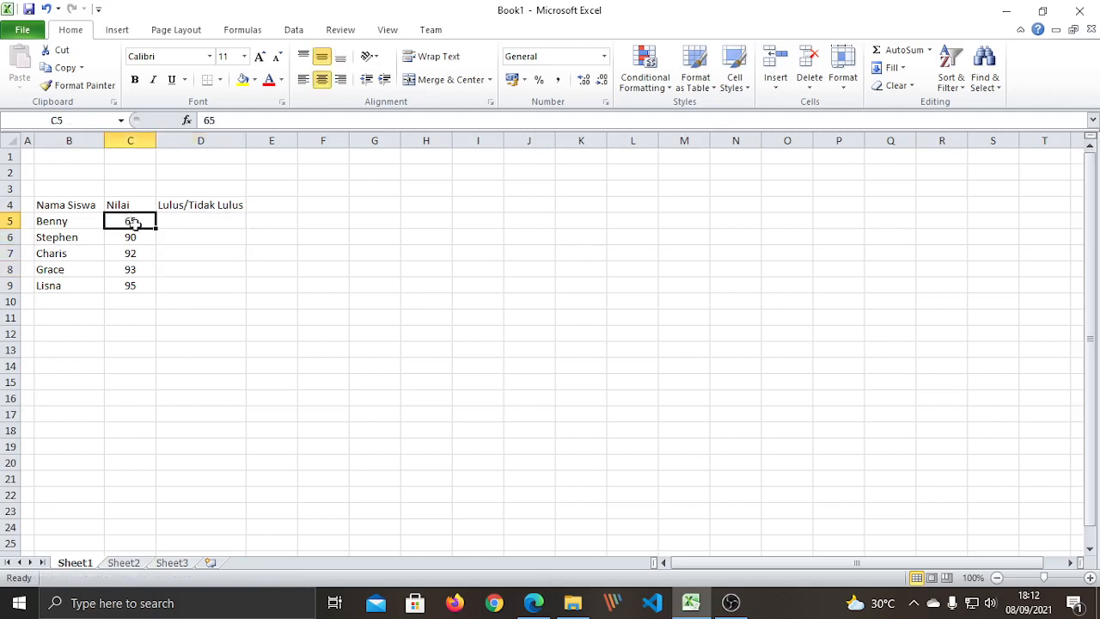
{"action": "left_click", "coordinate": [191, 221]}
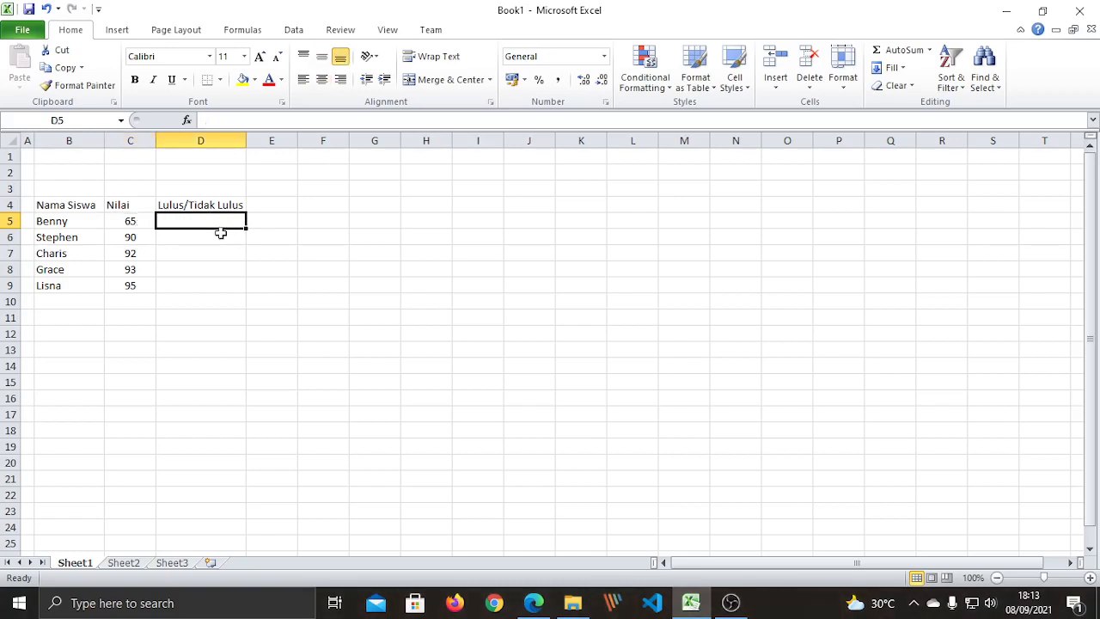
{"action": "left_click", "coordinate": [307, 266]}
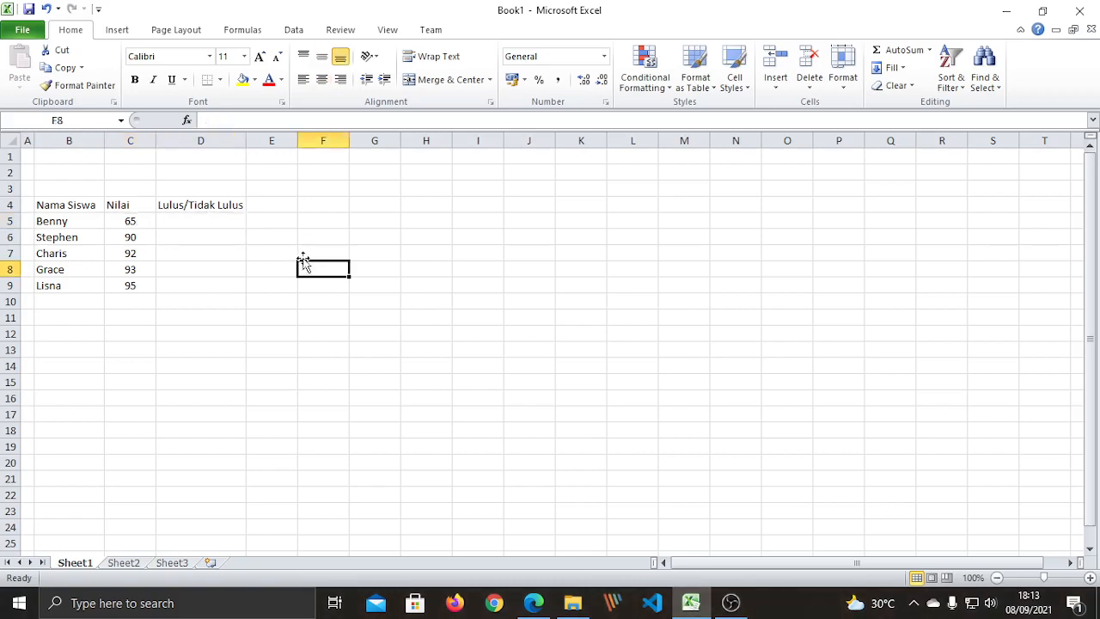
{"action": "left_click", "coordinate": [204, 219]}
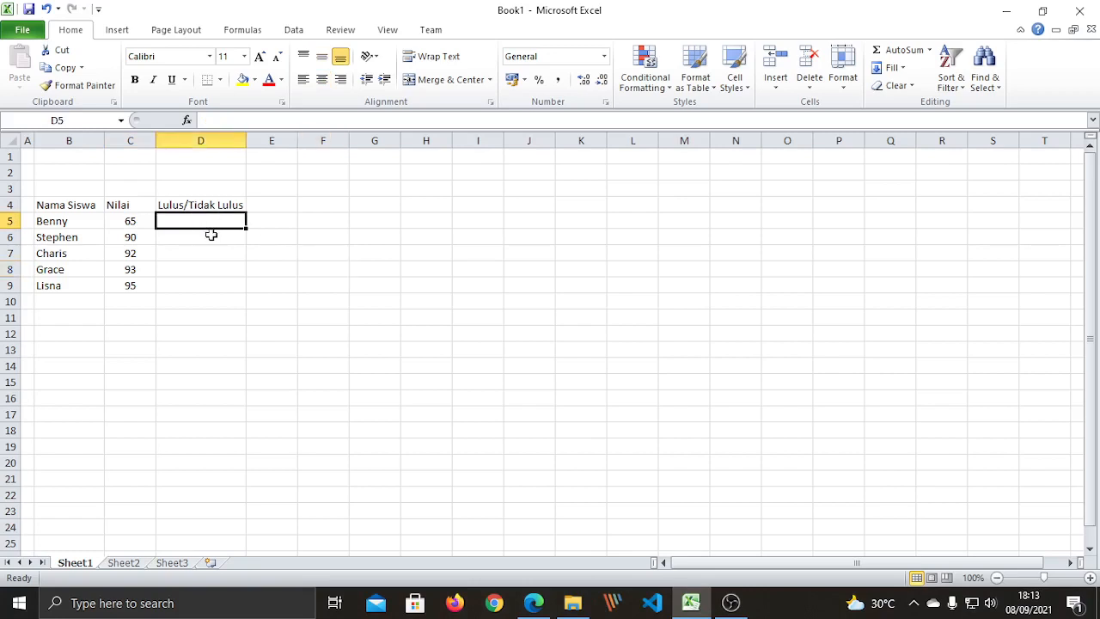
{"action": "left_click", "coordinate": [319, 187]}
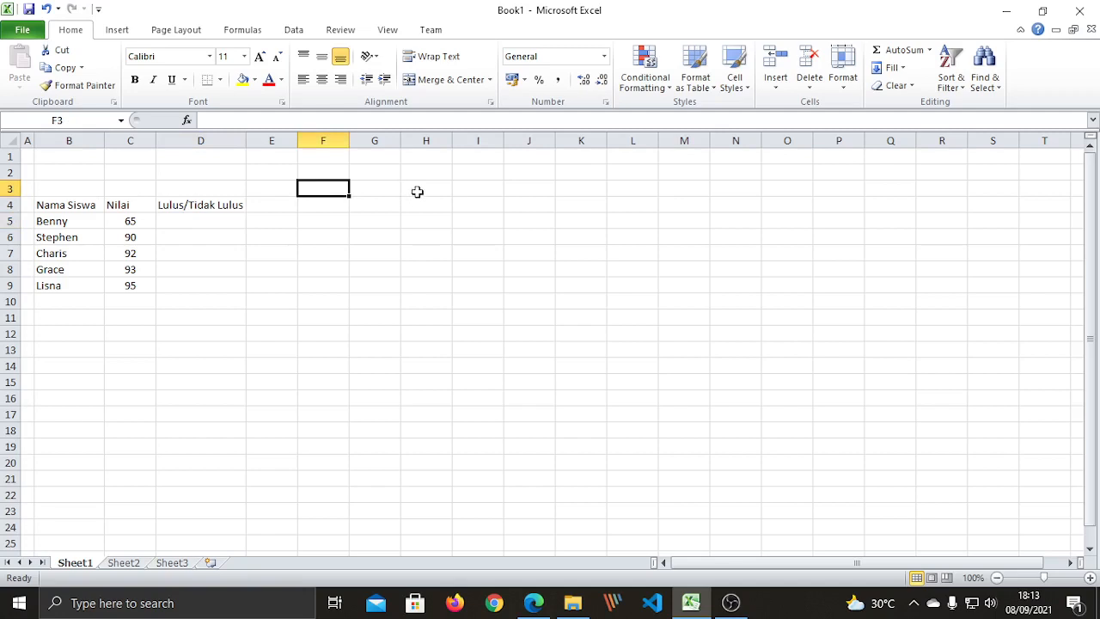
{"action": "left_click", "coordinate": [344, 298]}
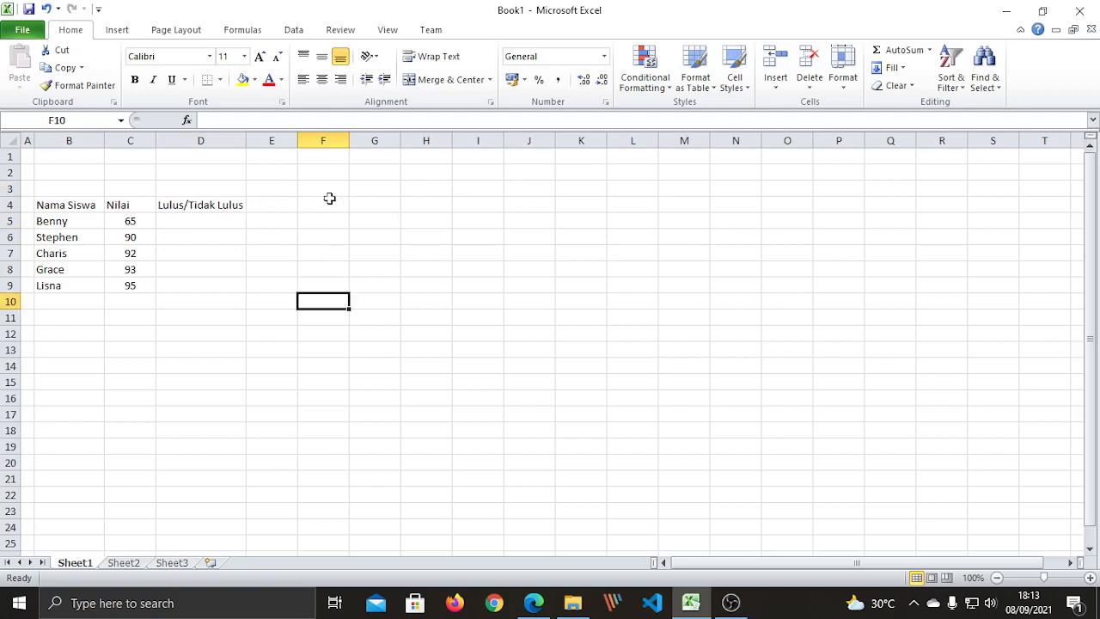
{"action": "left_click", "coordinate": [330, 202]}
{"action": "left_click", "coordinate": [329, 189]}
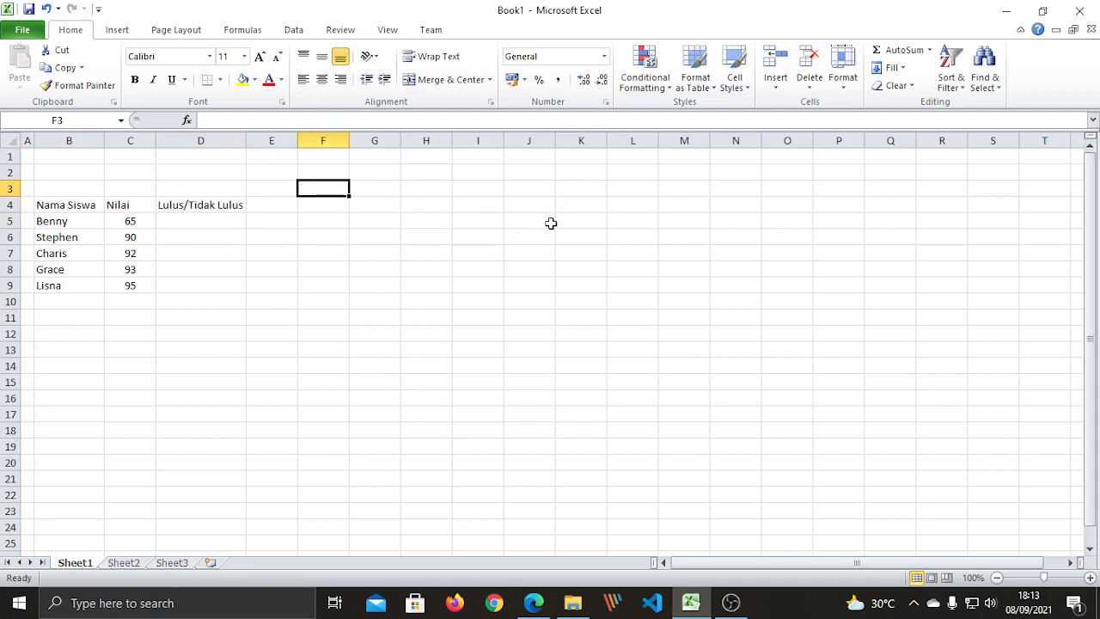
{"action": "left_click", "coordinate": [256, 337]}
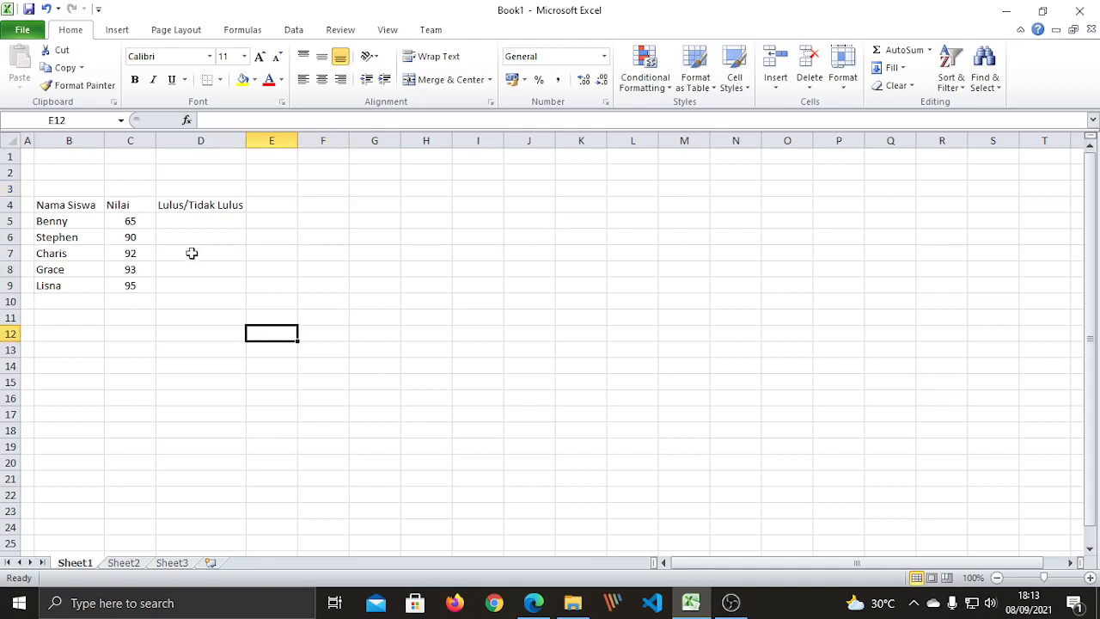
{"action": "left_click", "coordinate": [197, 205]}
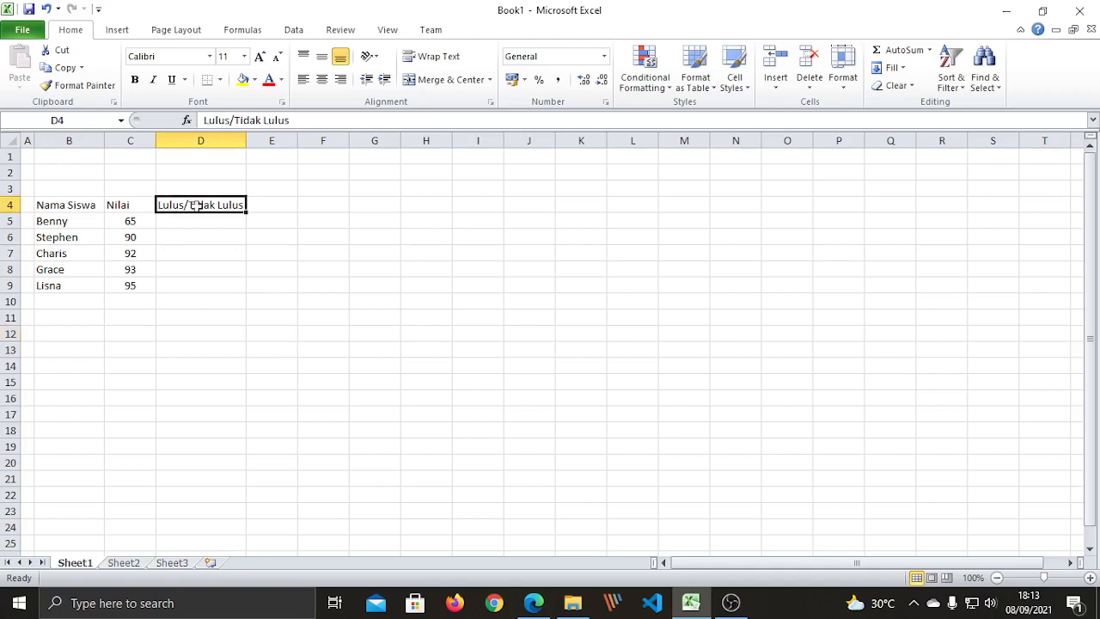
{"action": "double_click", "coordinate": [197, 220]}
{"action": "left_click", "coordinate": [204, 253]}
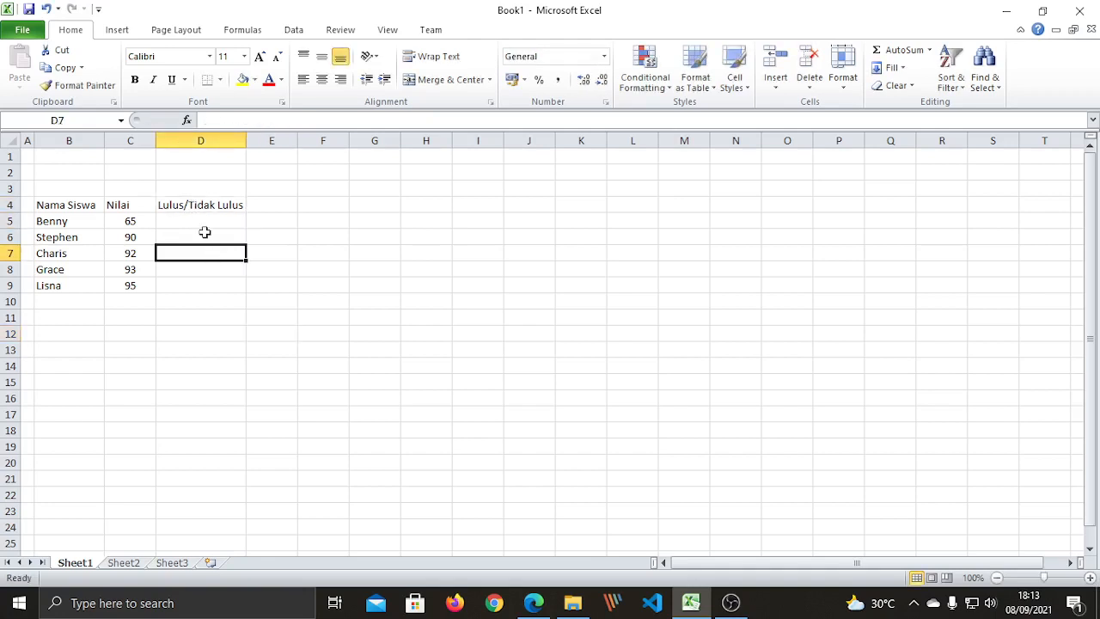
{"action": "left_click", "coordinate": [202, 224]}
{"action": "left_click", "coordinate": [201, 237]}
{"action": "left_click", "coordinate": [201, 252]}
{"action": "left_click", "coordinate": [200, 271]}
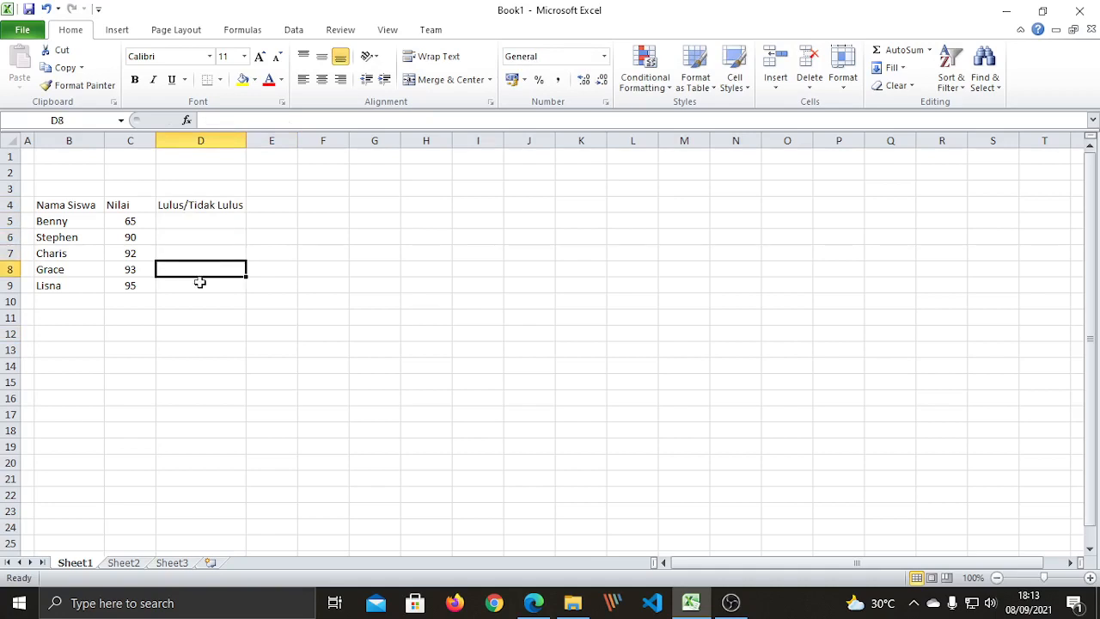
{"action": "left_click", "coordinate": [200, 285]}
{"action": "left_click", "coordinate": [186, 221]}
{"action": "left_click", "coordinate": [193, 253]}
{"action": "left_click", "coordinate": [194, 236]}
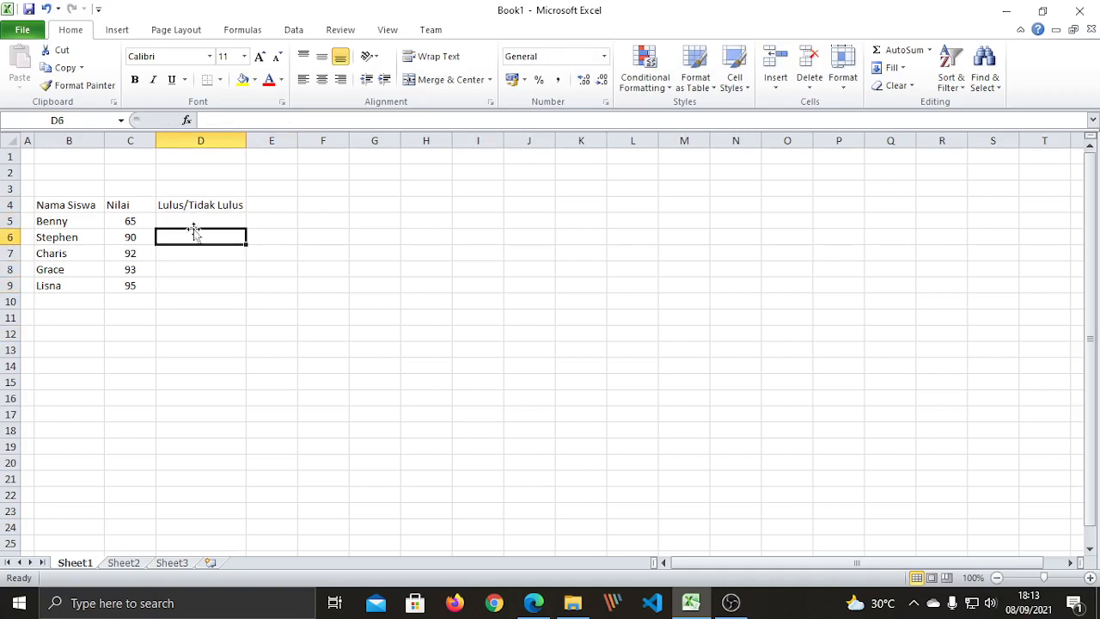
{"action": "left_click", "coordinate": [201, 224]}
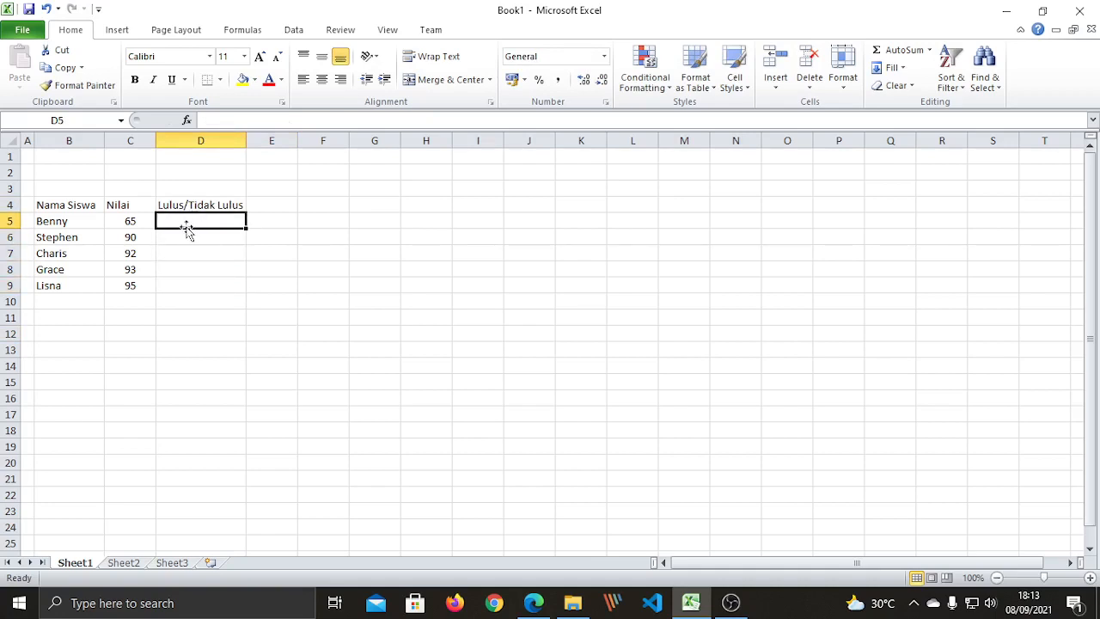
{"action": "left_click", "coordinate": [319, 217]}
{"action": "left_click", "coordinate": [319, 206]}
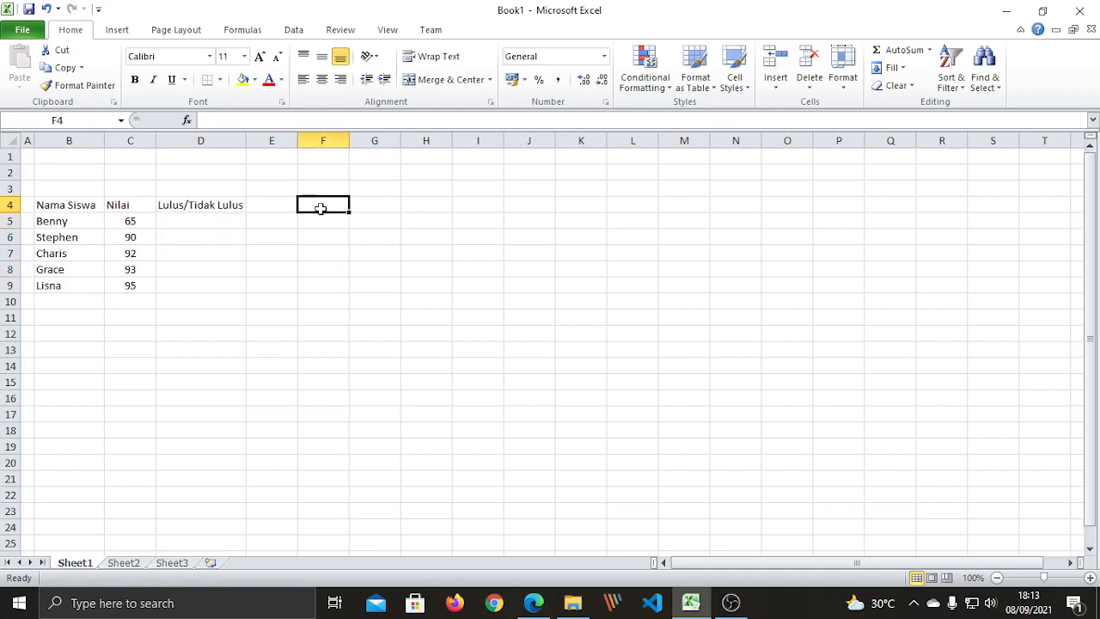
{"action": "left_click", "coordinate": [336, 189]}
{"action": "left_click_drag", "start_coordinate": [349, 232], "coordinate": [344, 224]}
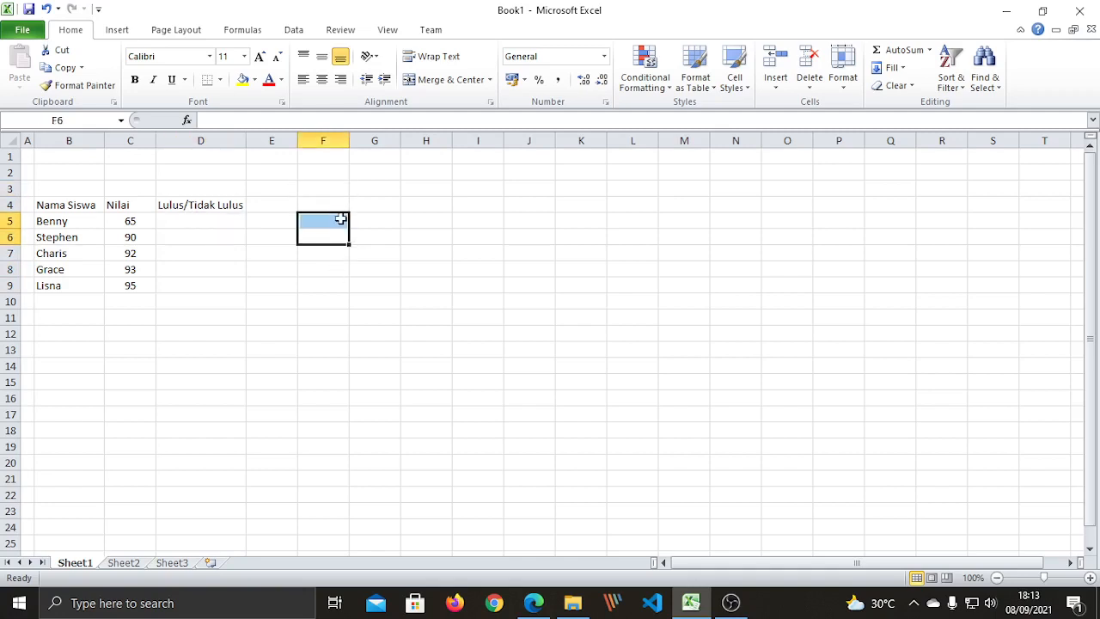
{"action": "left_click", "coordinate": [337, 206]}
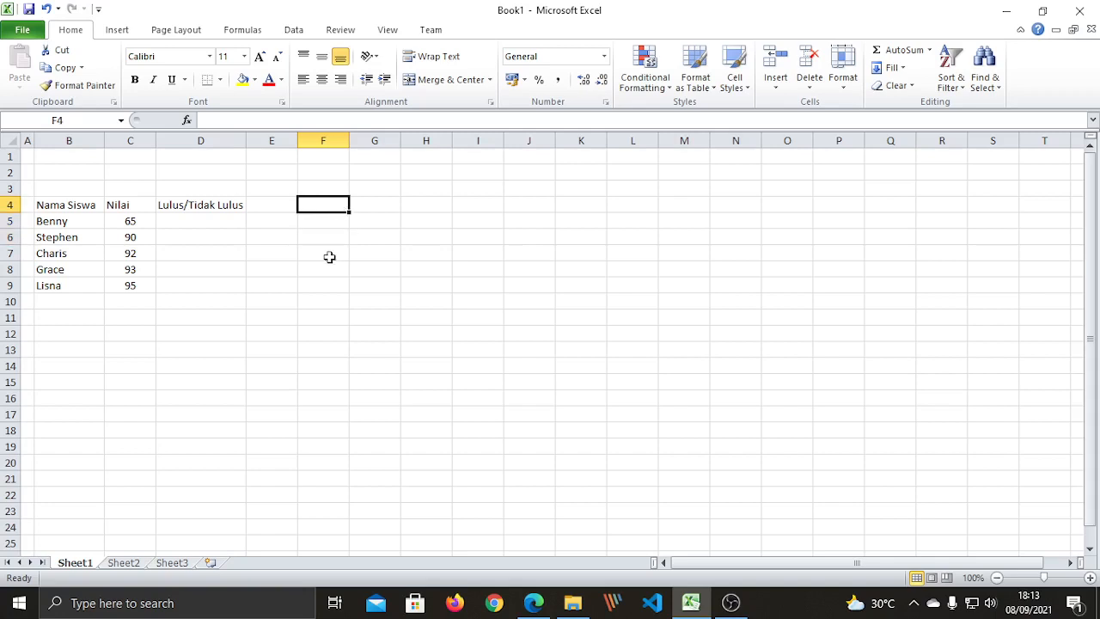
{"action": "left_click", "coordinate": [334, 230]}
{"action": "left_click", "coordinate": [337, 219]}
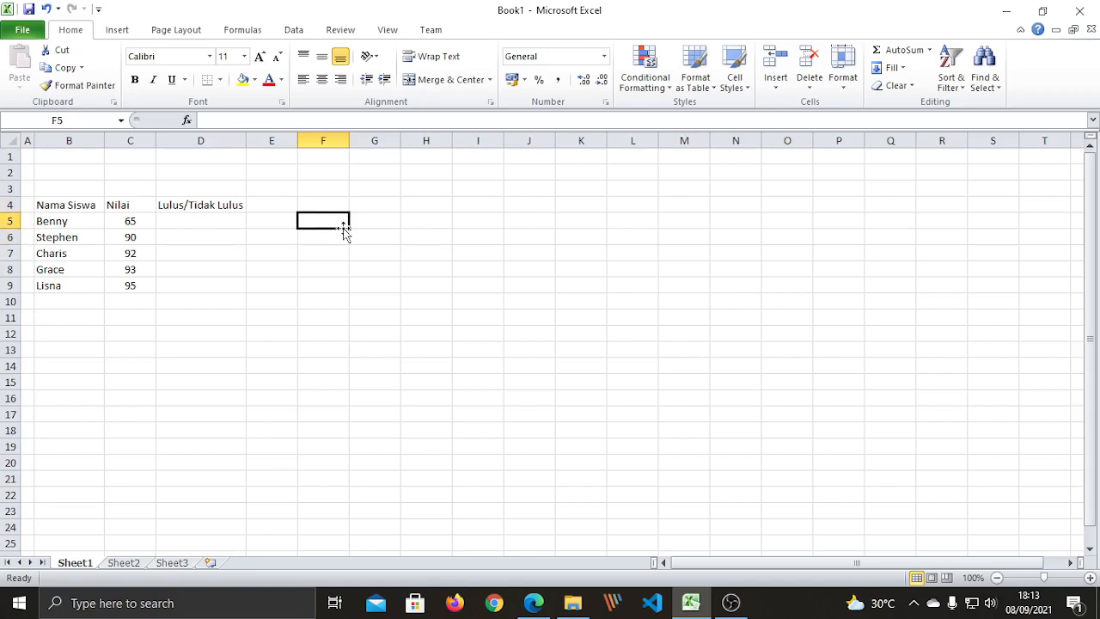
{"action": "left_click", "coordinate": [341, 237]}
{"action": "left_click", "coordinate": [335, 268]}
{"action": "left_click", "coordinate": [334, 262]}
{"action": "left_click", "coordinate": [328, 221]}
{"action": "left_click", "coordinate": [368, 253]}
{"action": "left_click", "coordinate": [338, 203]}
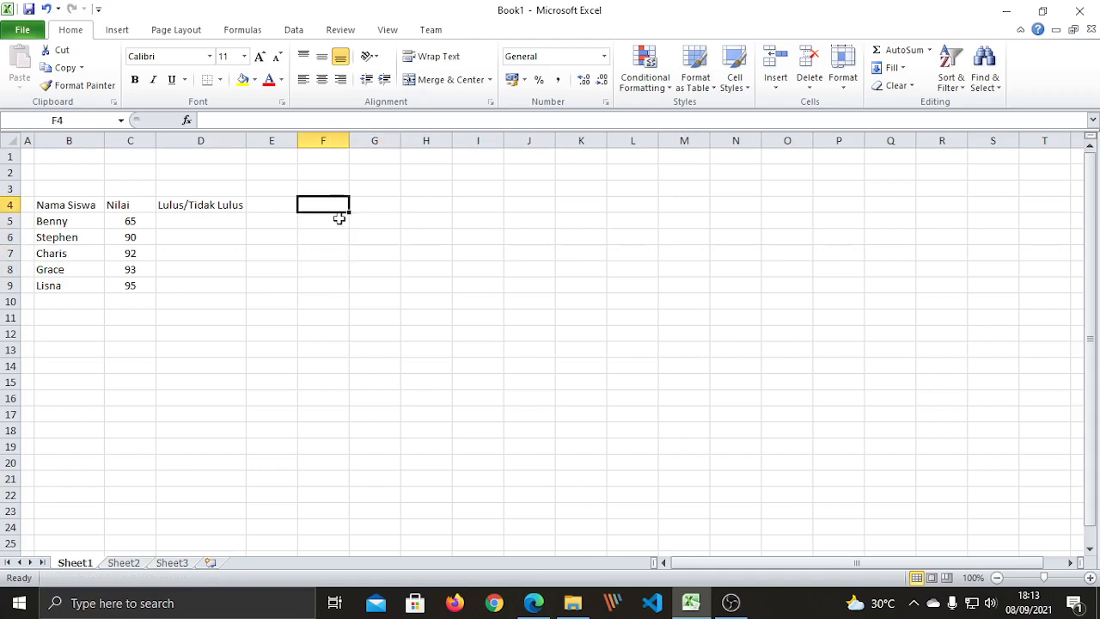
{"action": "left_click", "coordinate": [202, 222]}
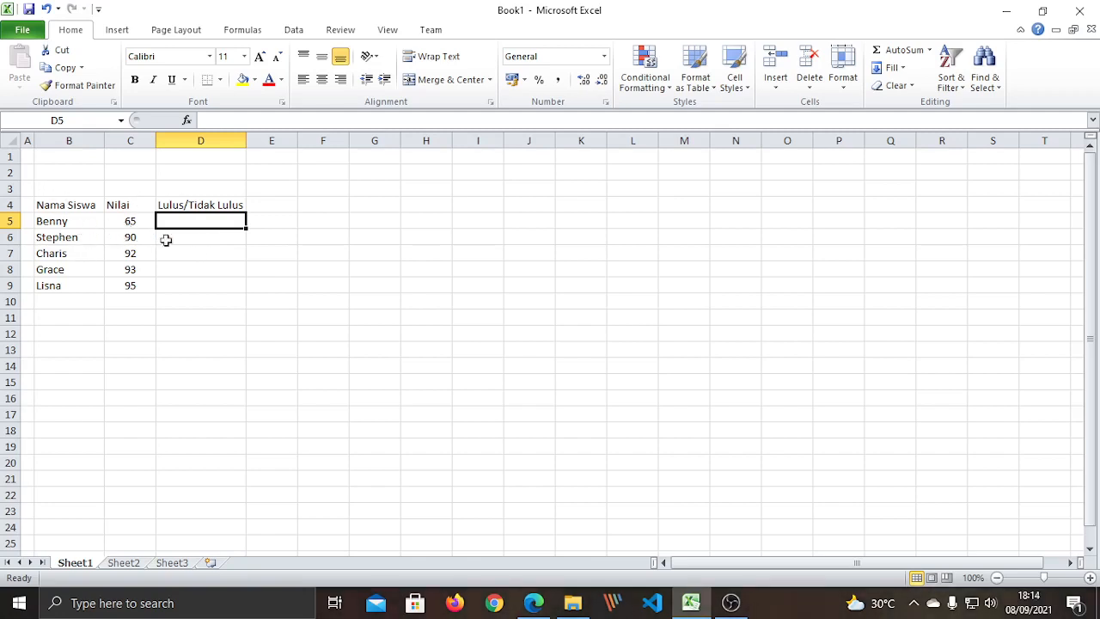
{"action": "left_click", "coordinate": [223, 271]}
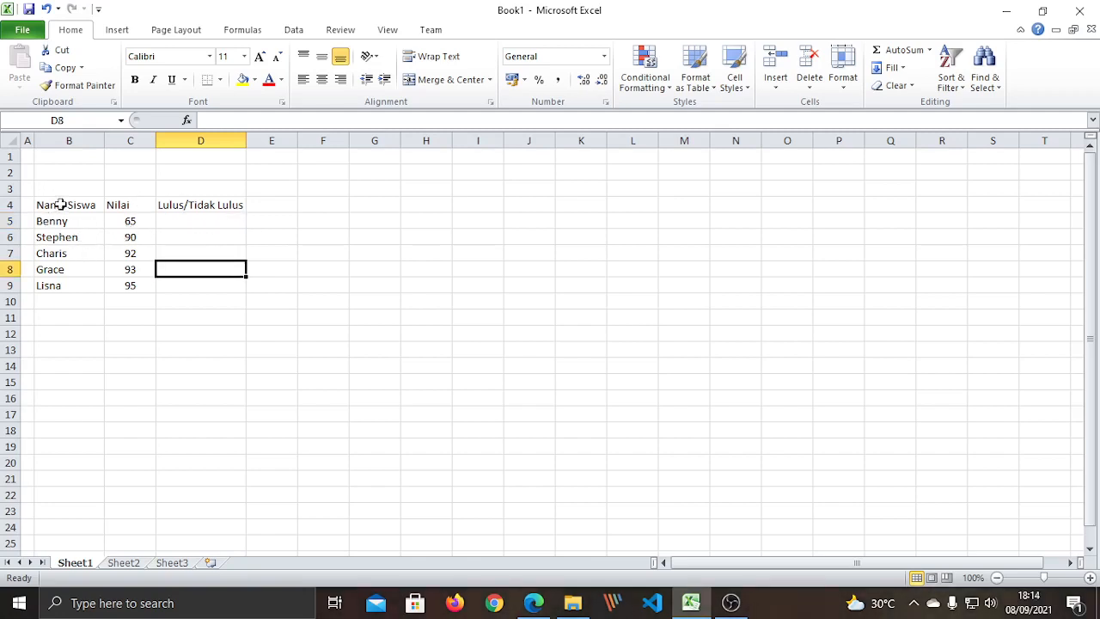
{"action": "left_click_drag", "start_coordinate": [60, 205], "coordinate": [254, 268]}
{"action": "left_click", "coordinate": [251, 329]}
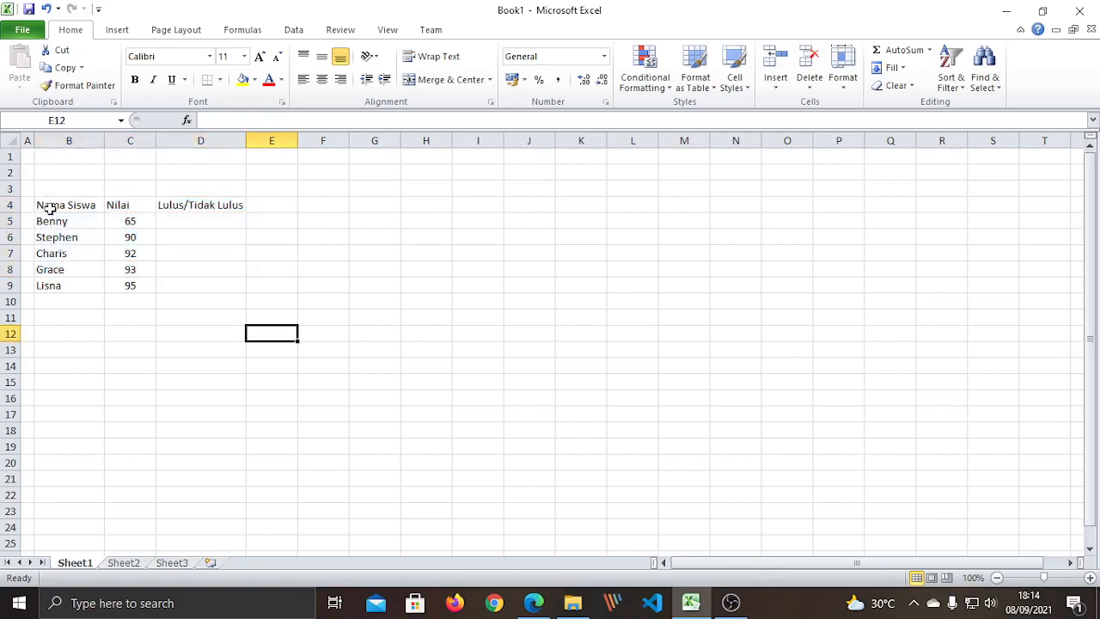
{"action": "left_click_drag", "start_coordinate": [51, 205], "coordinate": [182, 281]}
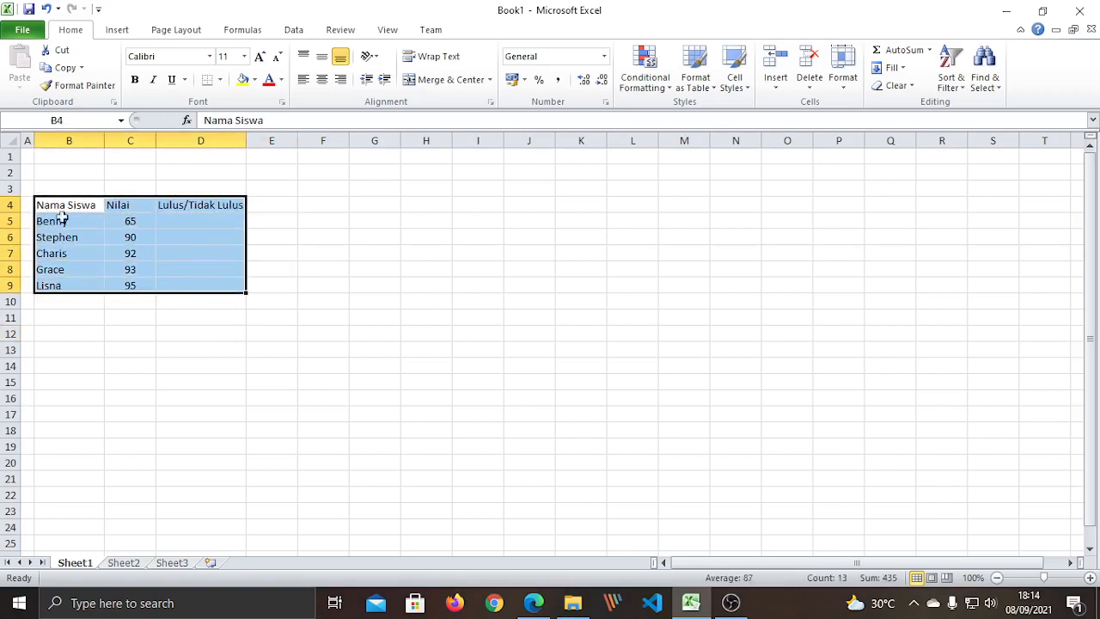
Apply All Borders to the table range B4:D9.
{"action": "left_click", "coordinate": [142, 315]}
{"action": "left_click", "coordinate": [78, 207]}
{"action": "left_click_drag", "start_coordinate": [80, 210], "coordinate": [201, 286]}
{"action": "left_click", "coordinate": [221, 80]}
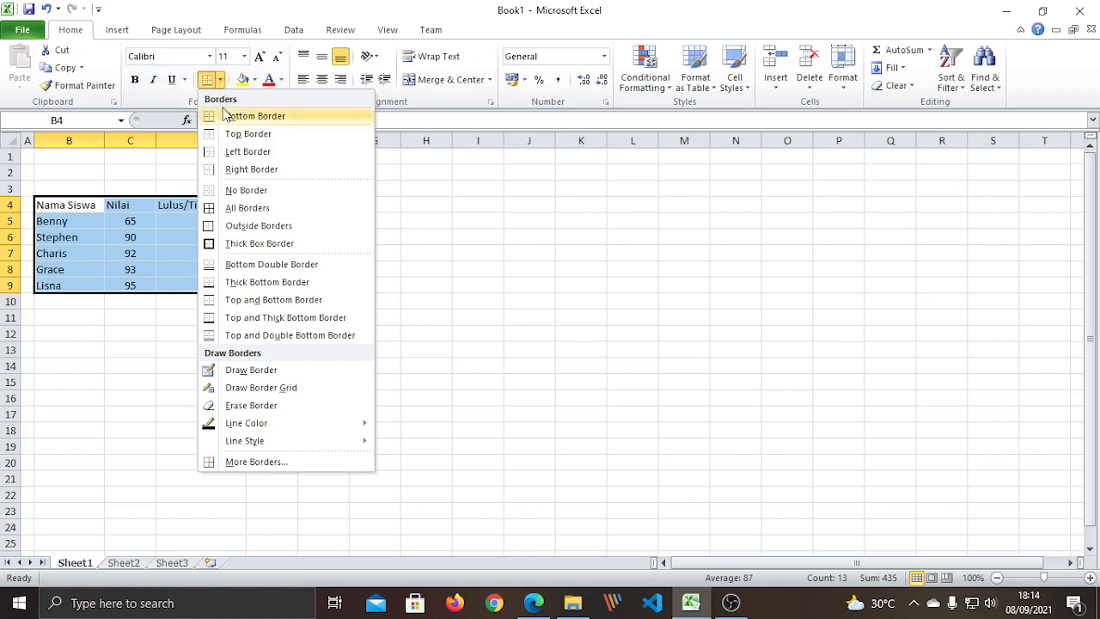
{"action": "left_click", "coordinate": [247, 208]}
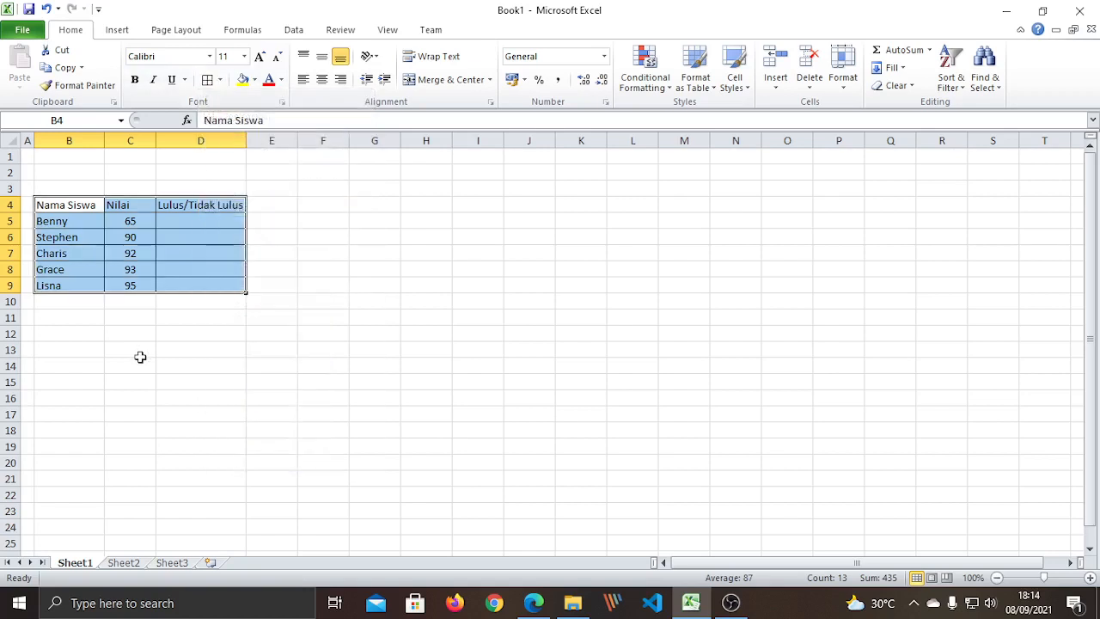
{"action": "left_click", "coordinate": [213, 329]}
{"action": "left_click_drag", "start_coordinate": [49, 206], "coordinate": [194, 210]}
Format the B4:D4 headings as bold Times New Roman, size 13.
{"action": "left_click", "coordinate": [135, 79]}
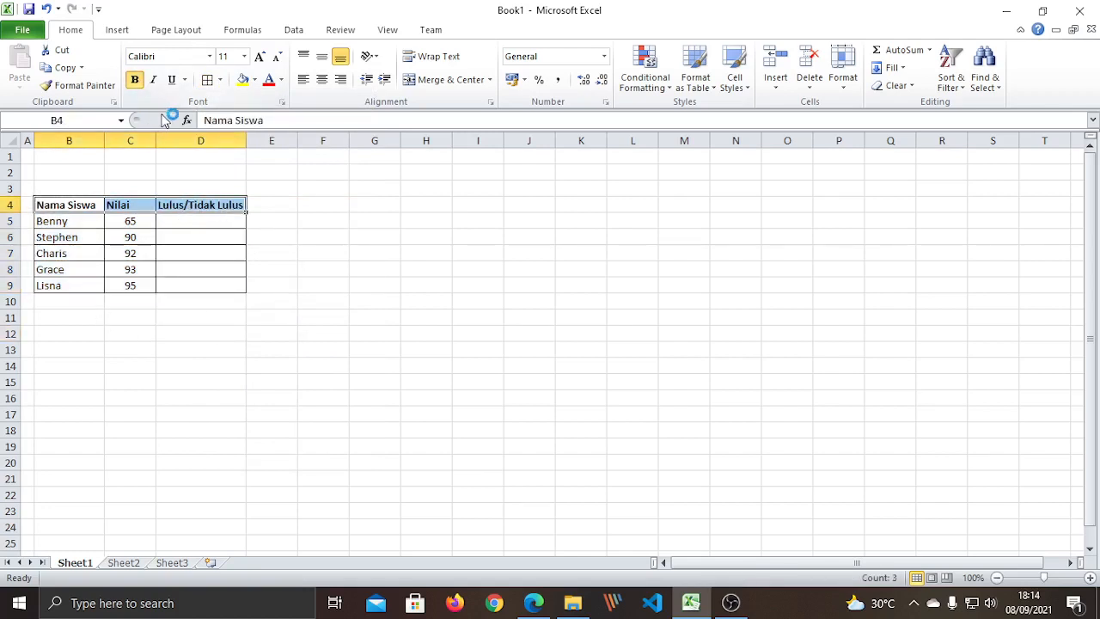
{"action": "left_click", "coordinate": [210, 57]}
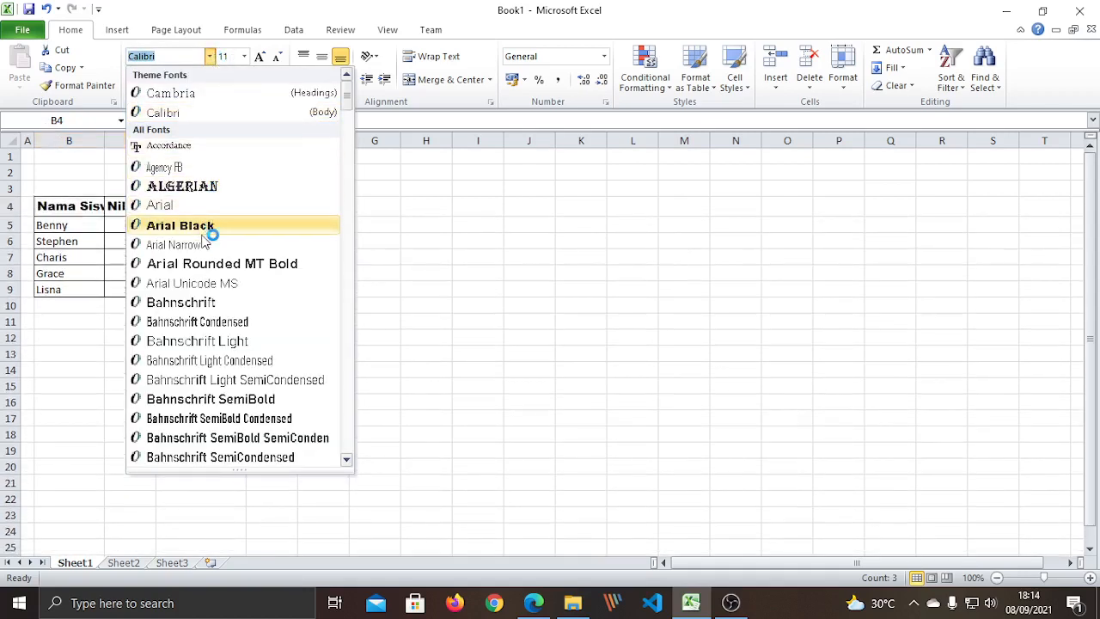
{"action": "type", "text": "t"}
{"action": "scroll", "coordinate": [209, 246], "scroll_direction": "down", "scroll_amount": 3}
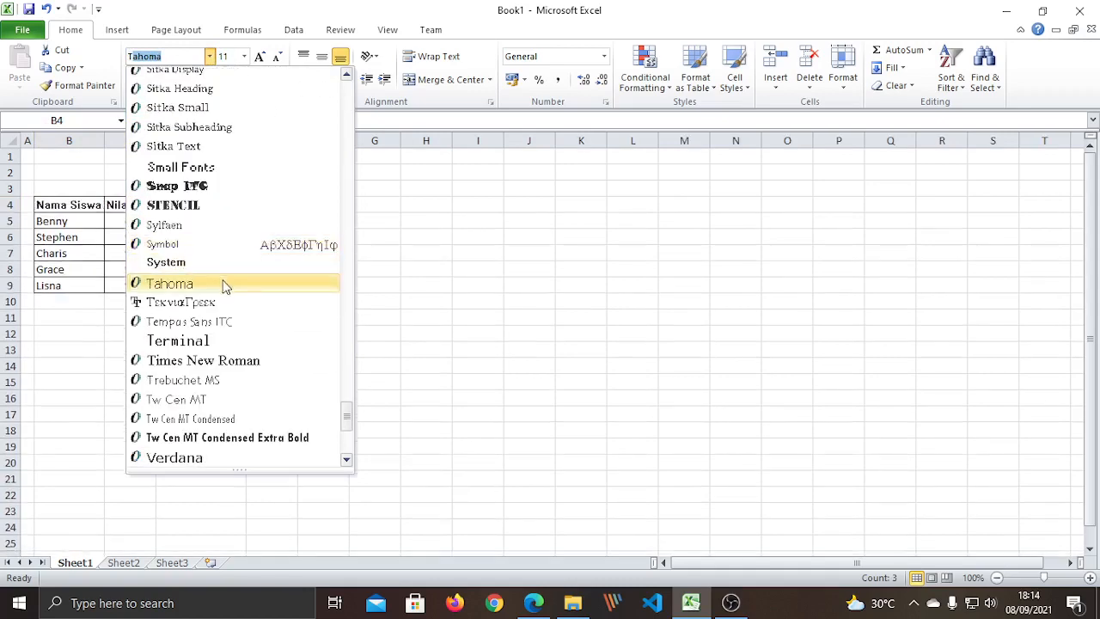
{"action": "left_click", "coordinate": [242, 362]}
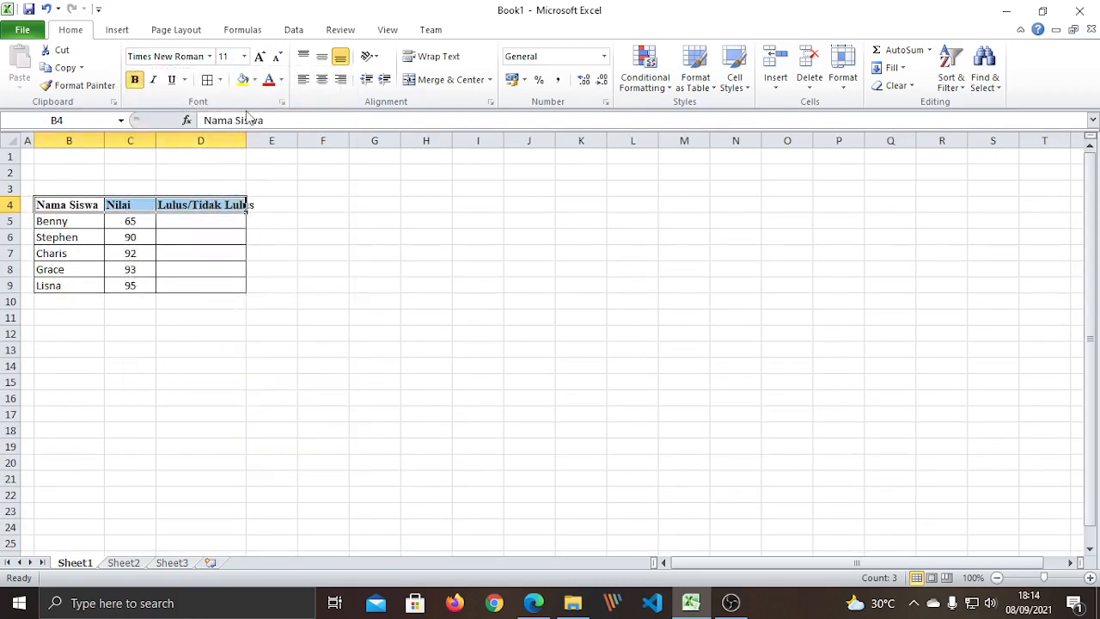
{"action": "left_click", "coordinate": [244, 56]}
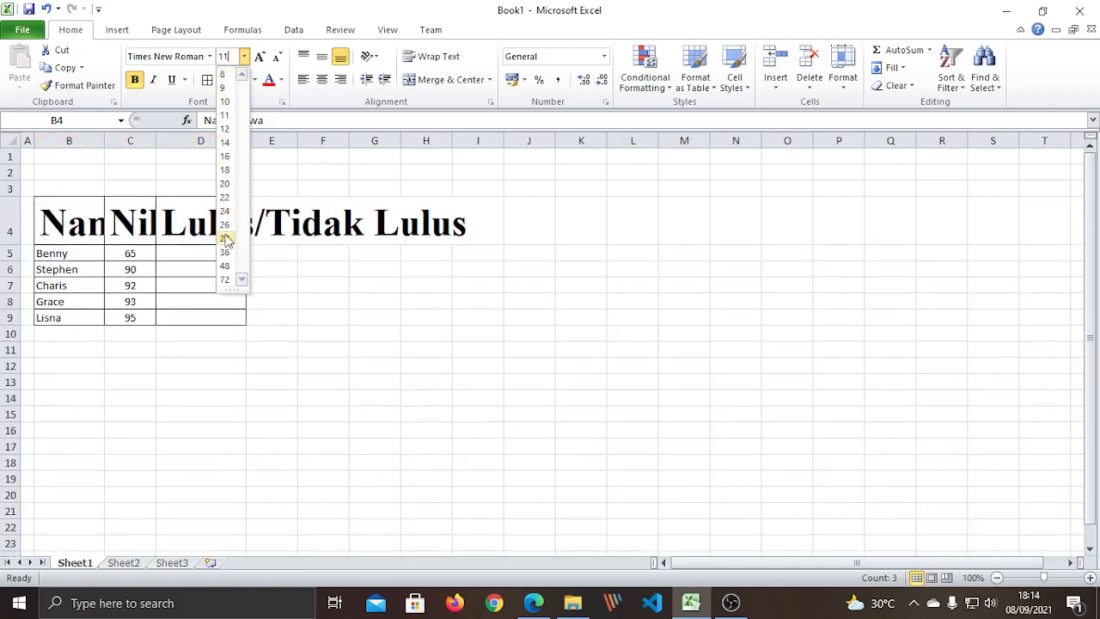
{"action": "left_click", "coordinate": [230, 62]}
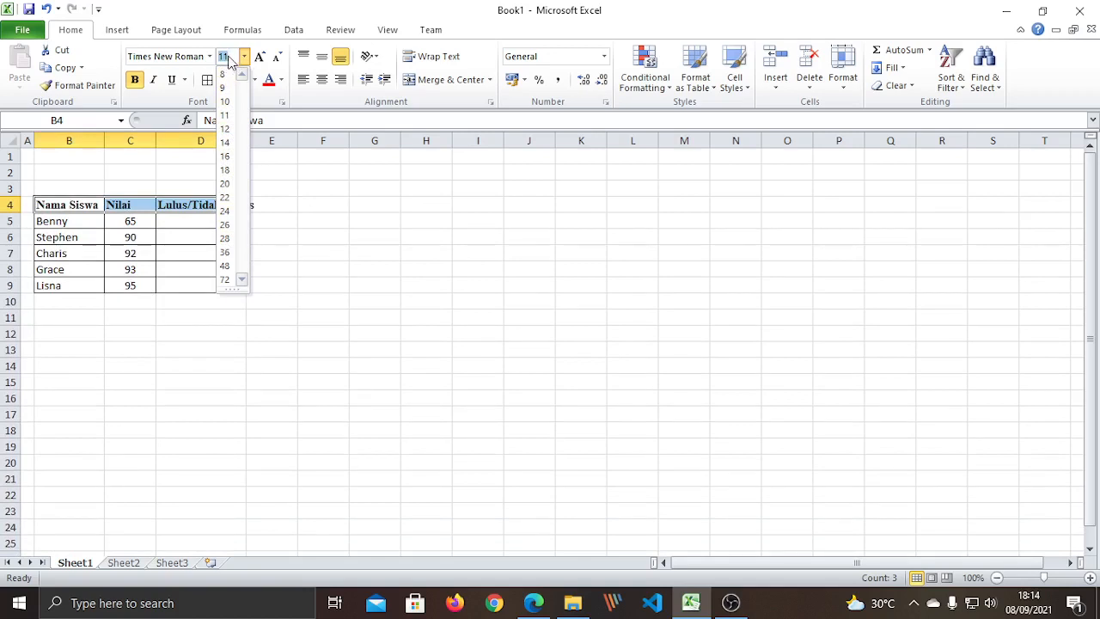
{"action": "type", "text": "13"}
{"action": "key", "text": "Return"}
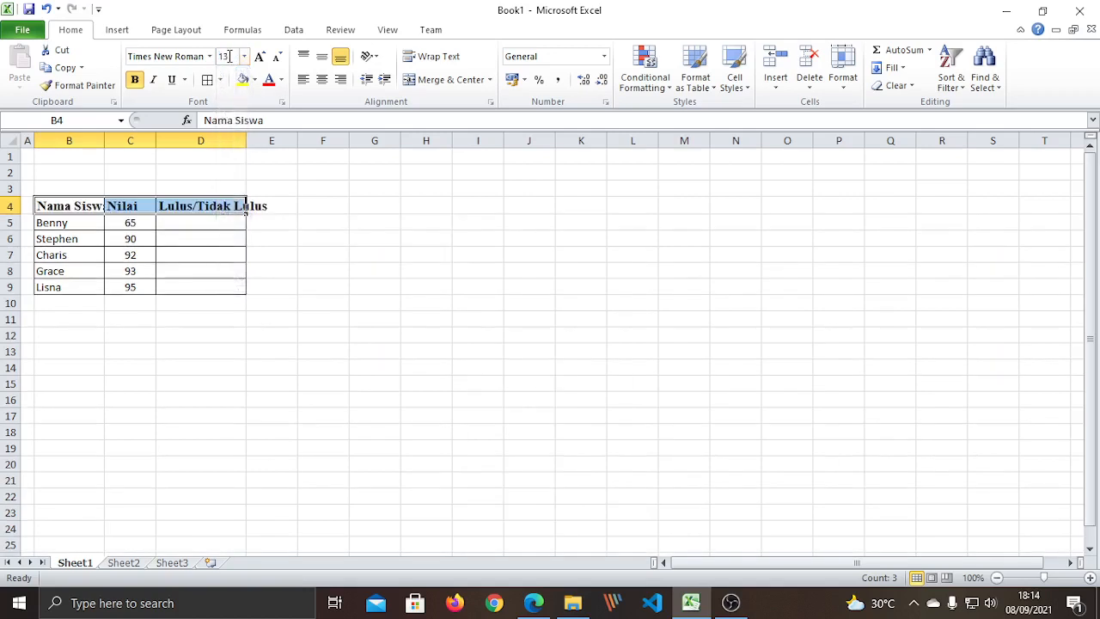
Widen columns B and D so 'Nama Siswa' and 'Lulus/Tidak Lulus' fit fully.
{"action": "left_click", "coordinate": [125, 251]}
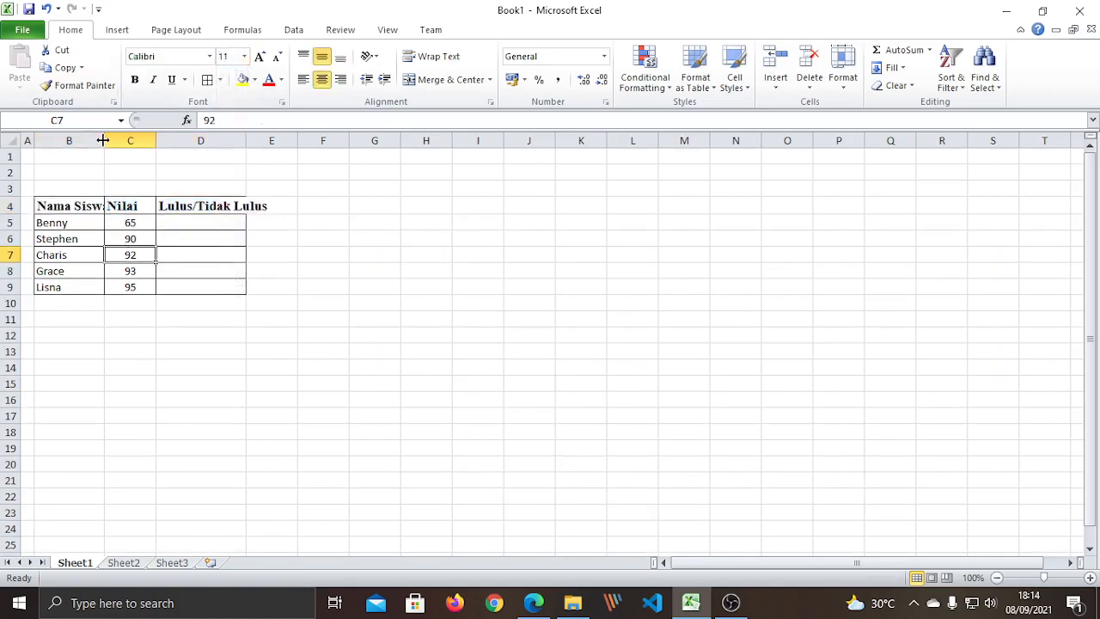
{"action": "left_click_drag", "start_coordinate": [102, 140], "coordinate": [155, 134]}
{"action": "left_click_drag", "start_coordinate": [245, 140], "coordinate": [270, 140]}
{"action": "left_click", "coordinate": [246, 331]}
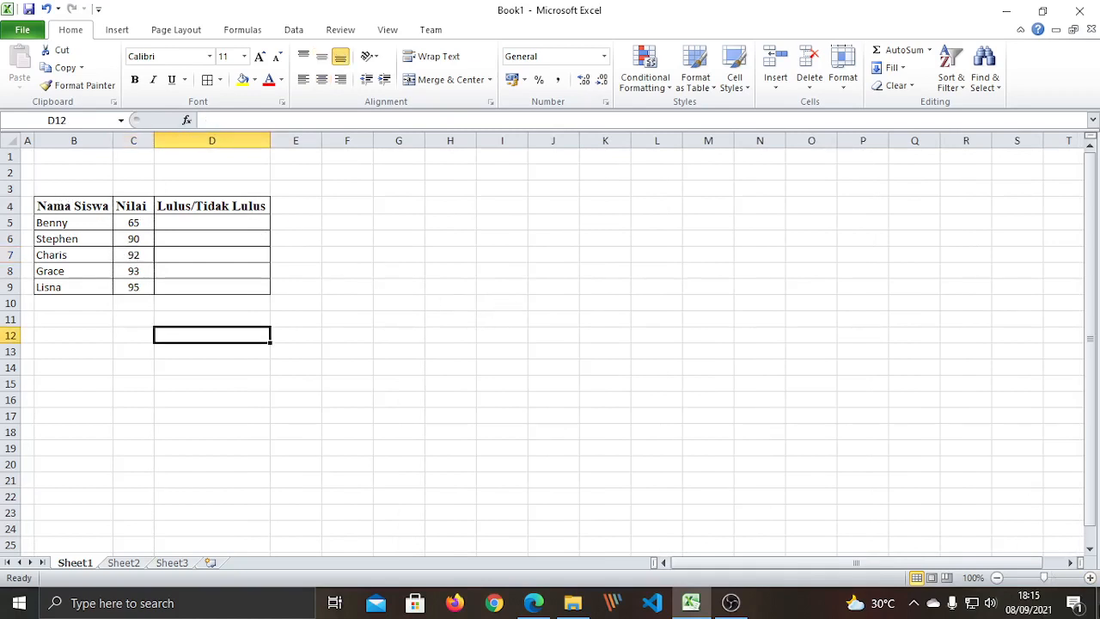
{"action": "left_click", "coordinate": [1089, 577]}
{"action": "left_click", "coordinate": [1090, 577]}
{"action": "left_click", "coordinate": [1090, 578]}
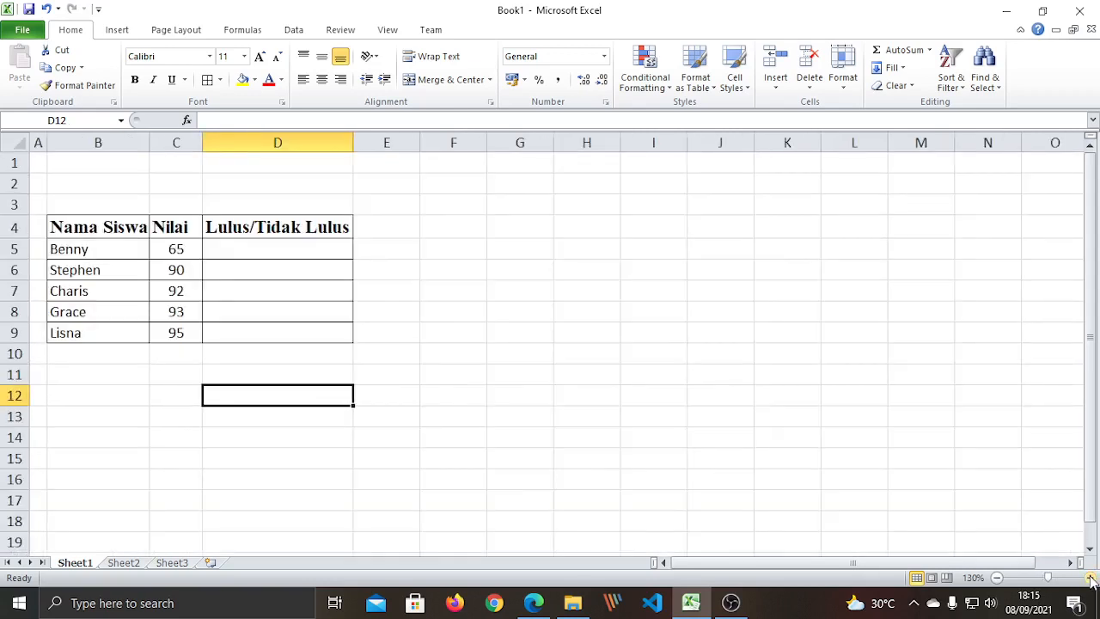
{"action": "left_click", "coordinate": [1089, 577]}
{"action": "left_click", "coordinate": [1089, 577]}
Select cell D5, the first result cell.
{"action": "left_click", "coordinate": [527, 406]}
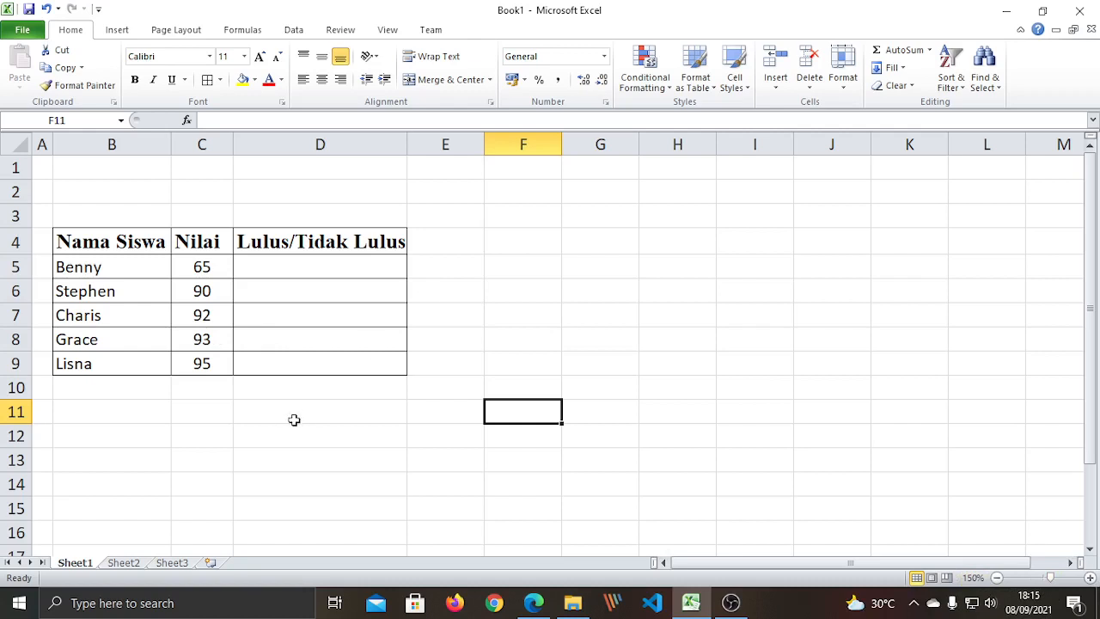
{"action": "left_click", "coordinate": [271, 317]}
{"action": "left_click", "coordinate": [307, 265]}
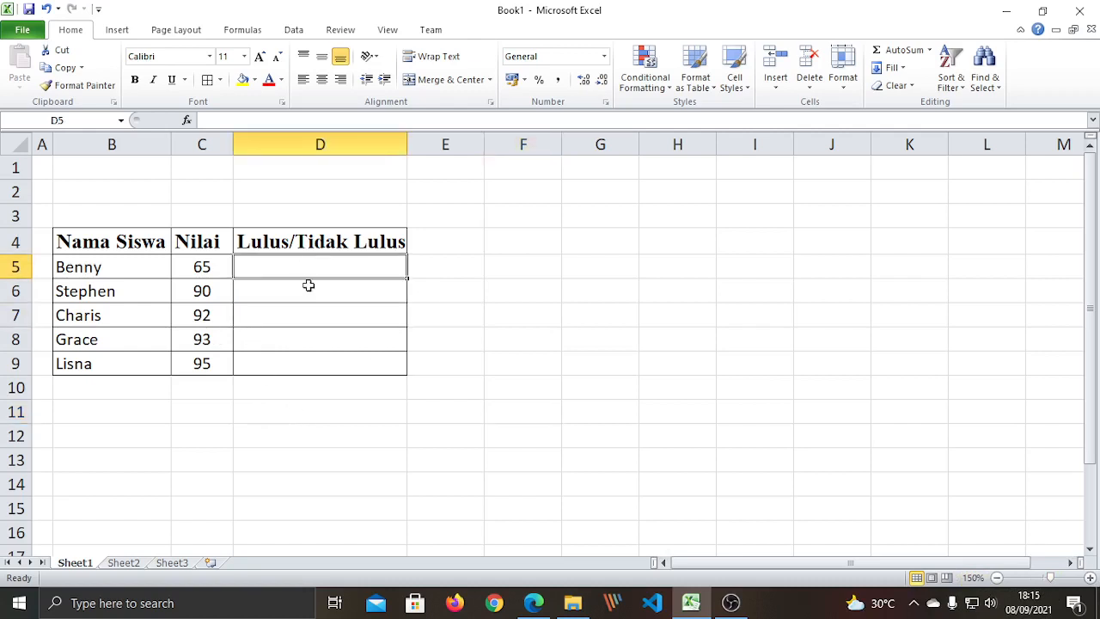
{"action": "left_click", "coordinate": [306, 290]}
{"action": "left_click", "coordinate": [305, 314]}
{"action": "left_click", "coordinate": [311, 348]}
{"action": "left_click", "coordinate": [307, 364]}
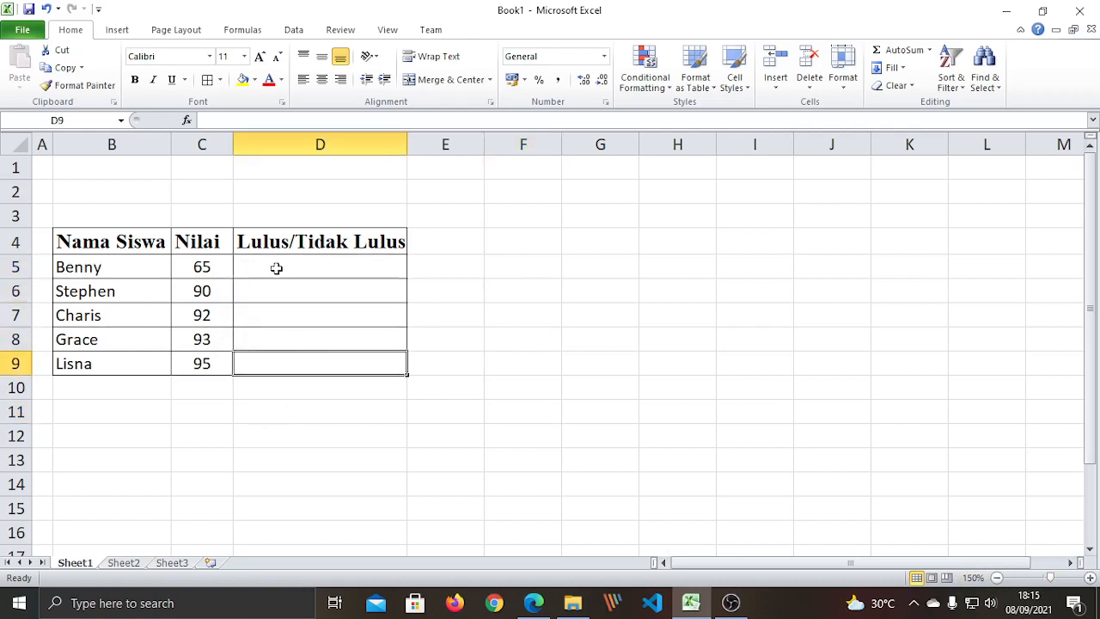
{"action": "left_click", "coordinate": [278, 264]}
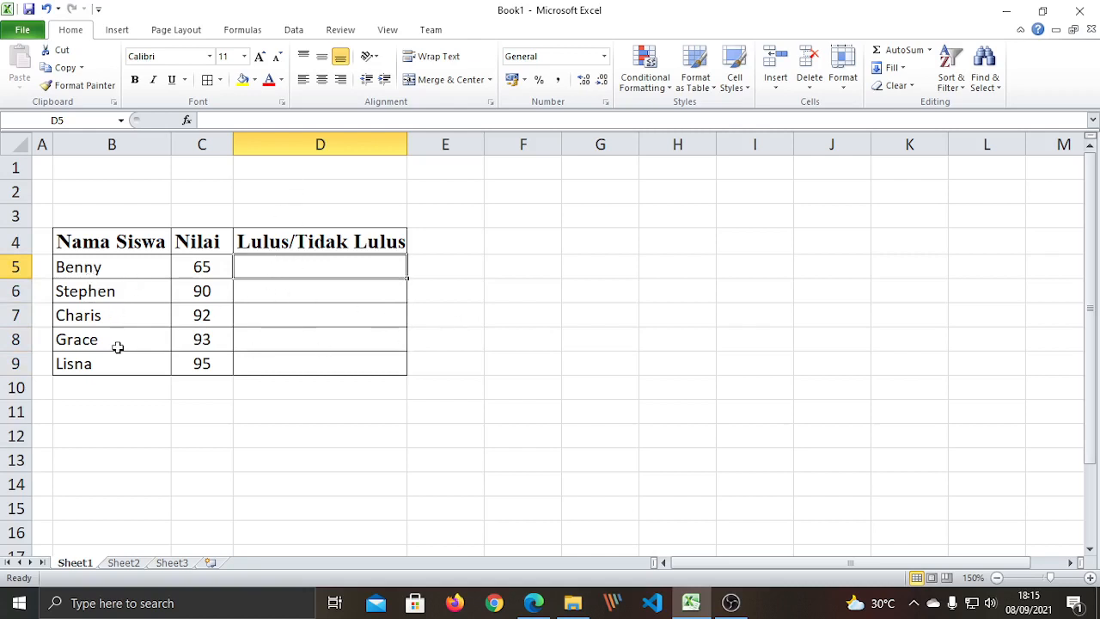
{"action": "left_click", "coordinate": [303, 363]}
{"action": "left_click", "coordinate": [290, 270]}
{"action": "left_click", "coordinate": [219, 273]}
{"action": "left_click", "coordinate": [290, 275]}
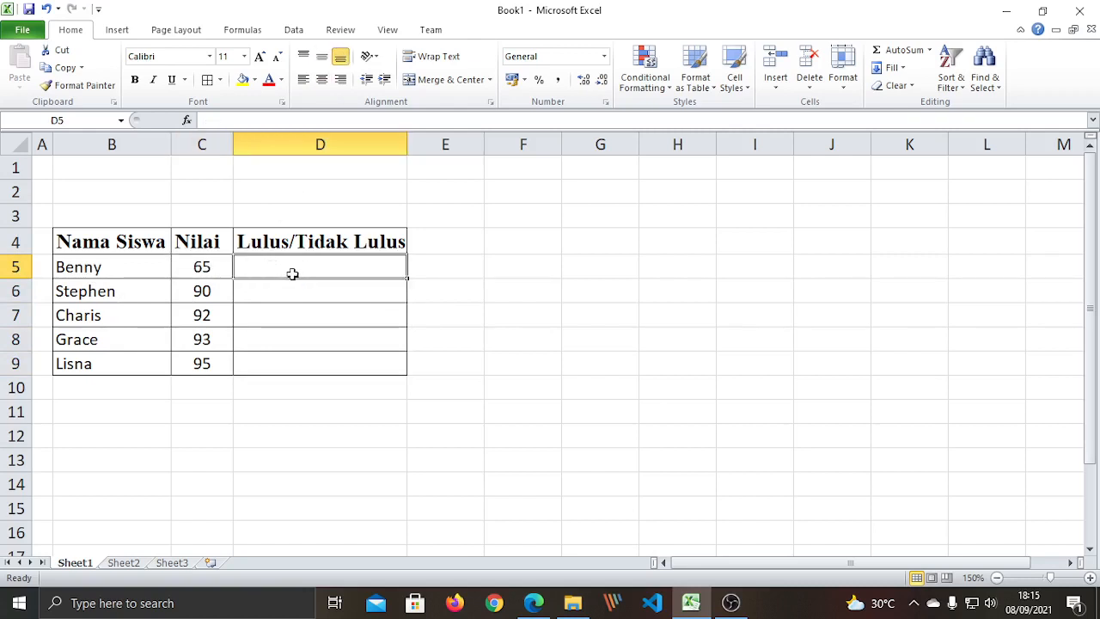
{"action": "left_click", "coordinate": [202, 267]}
{"action": "left_click", "coordinate": [272, 266]}
Enter 'Tidak Lulus' in D5, then delete it again.
{"action": "type", "text": "Tidak Lu"}
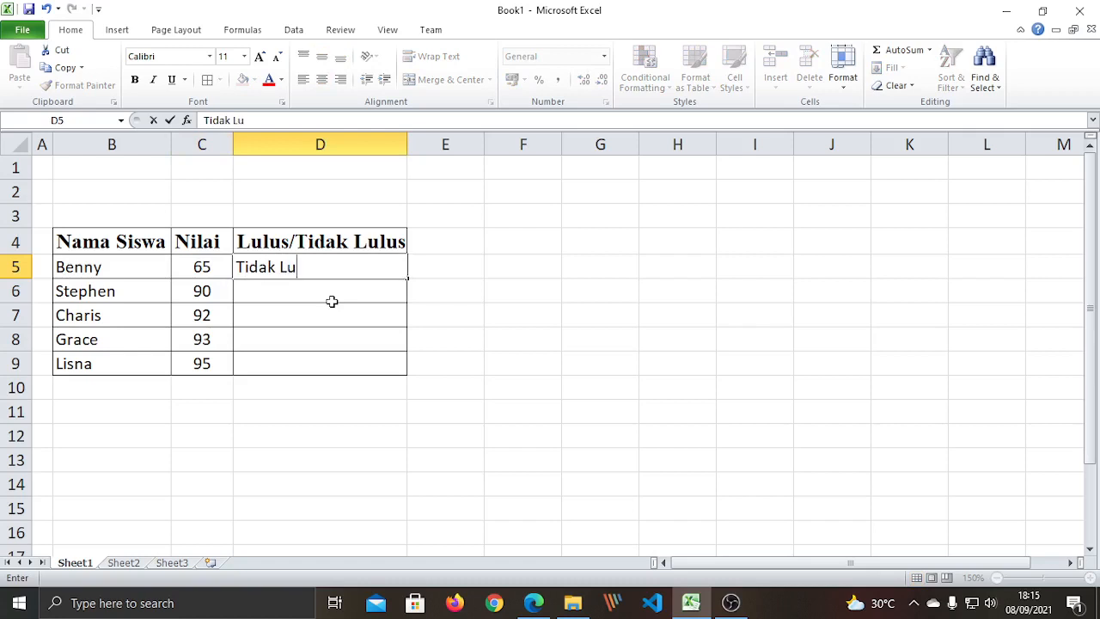
{"action": "type", "text": "lus"}
{"action": "key", "text": "Return"}
{"action": "left_click", "coordinate": [307, 388]}
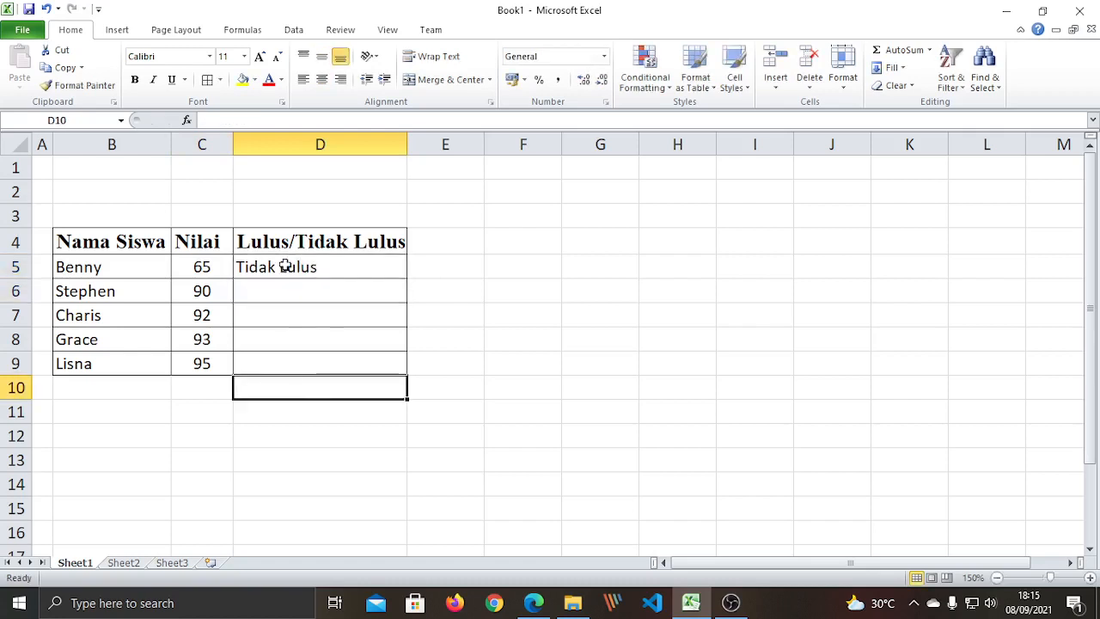
{"action": "left_click", "coordinate": [285, 266]}
{"action": "left_click_drag", "start_coordinate": [118, 288], "coordinate": [115, 363]}
{"action": "left_click", "coordinate": [140, 428]}
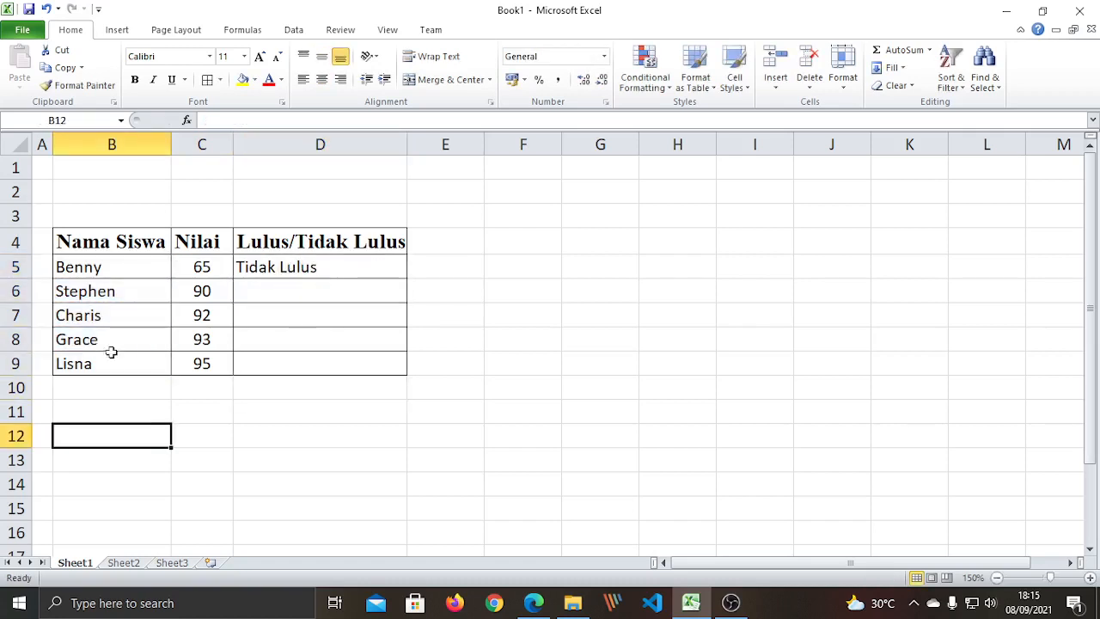
{"action": "left_click_drag", "start_coordinate": [106, 267], "coordinate": [107, 365]}
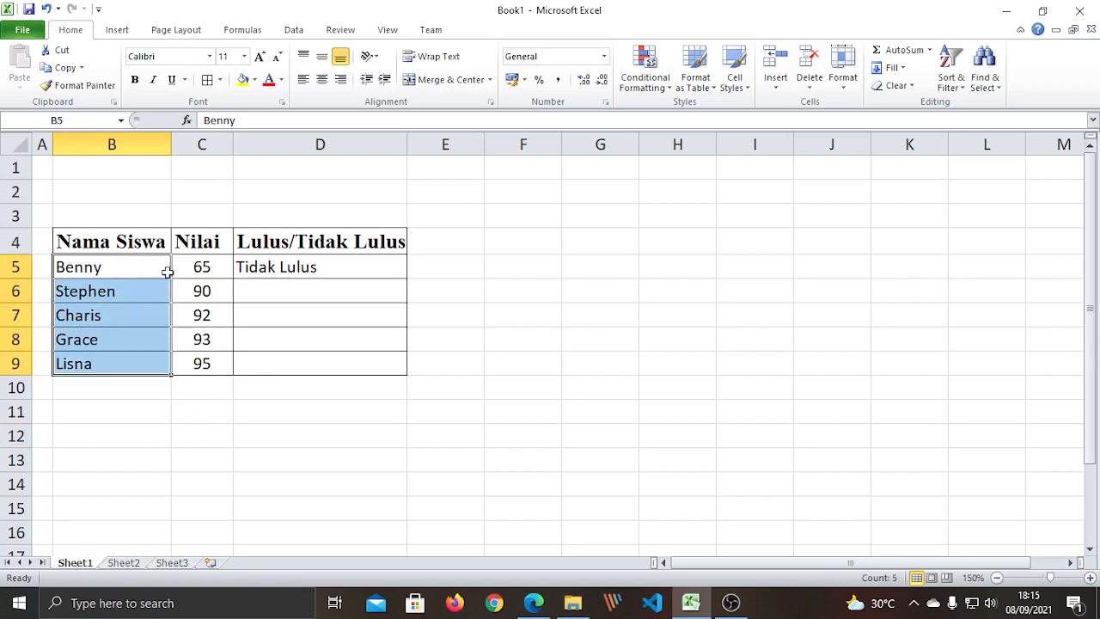
{"action": "left_click", "coordinate": [185, 429]}
{"action": "left_click", "coordinate": [268, 267]}
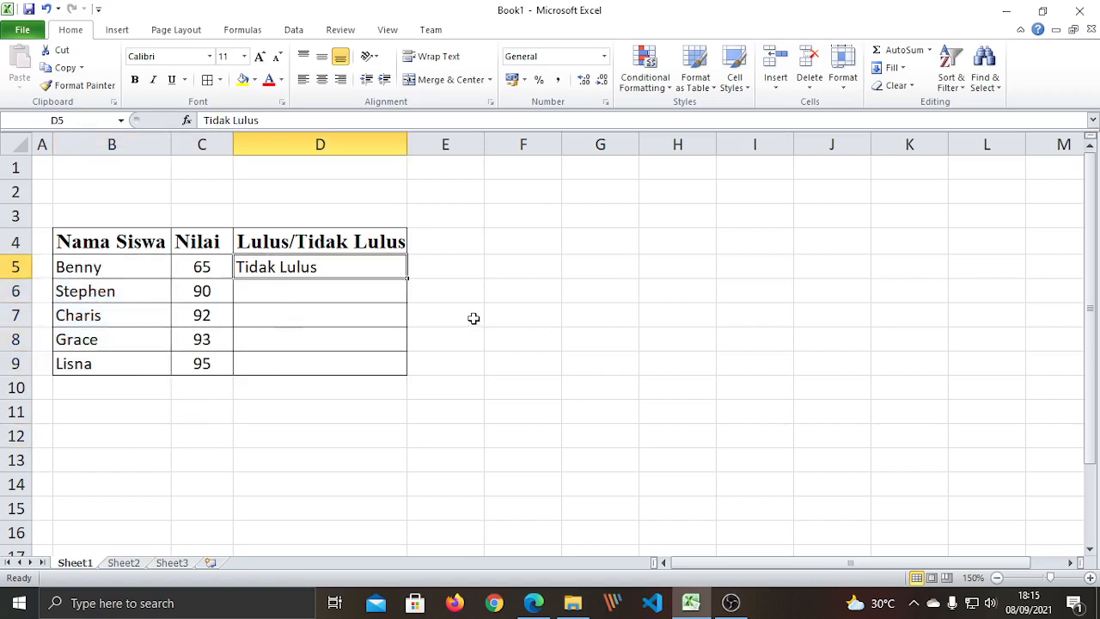
{"action": "key", "text": "Delete"}
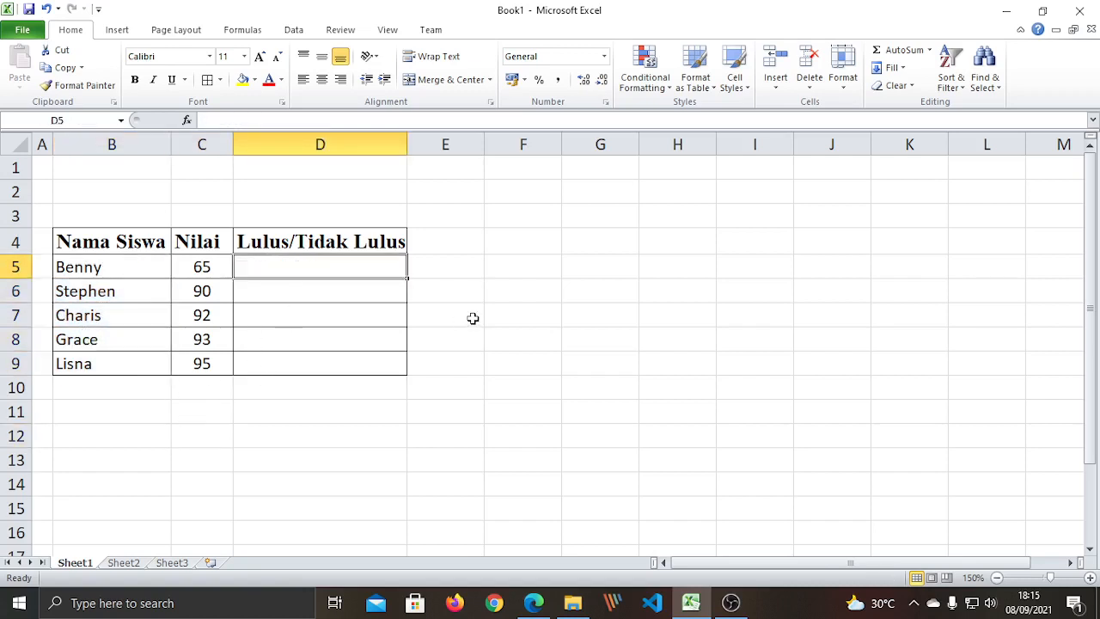
Re-enter 'Tidak Lulus' as the result in cell D5.
{"action": "left_click", "coordinate": [473, 333]}
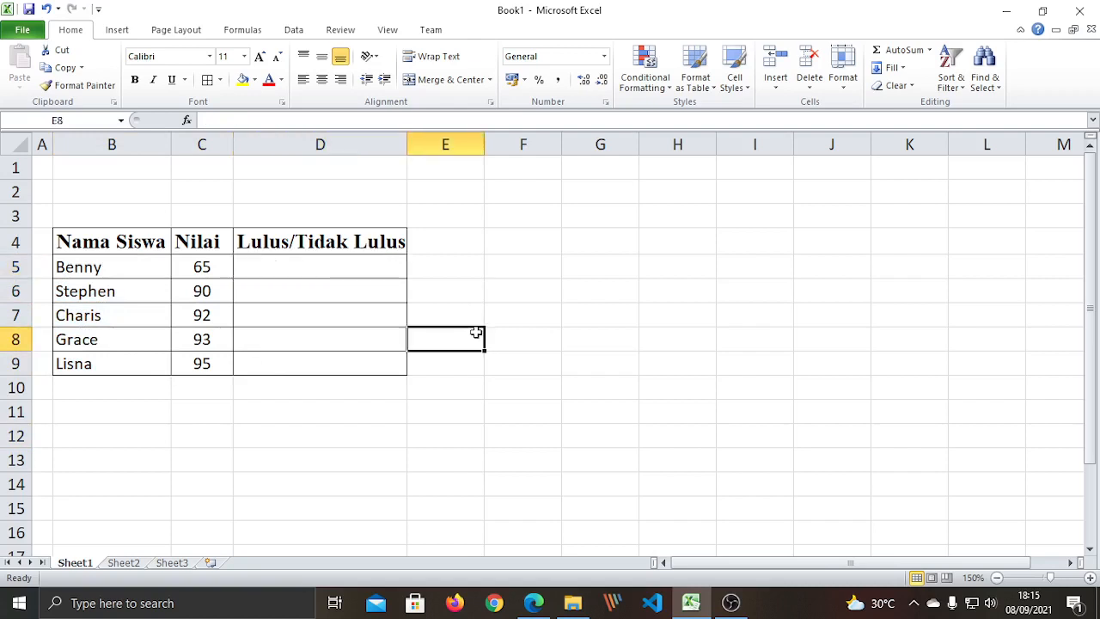
{"action": "left_click", "coordinate": [312, 262]}
{"action": "left_click", "coordinate": [353, 420]}
{"action": "left_click", "coordinate": [322, 269]}
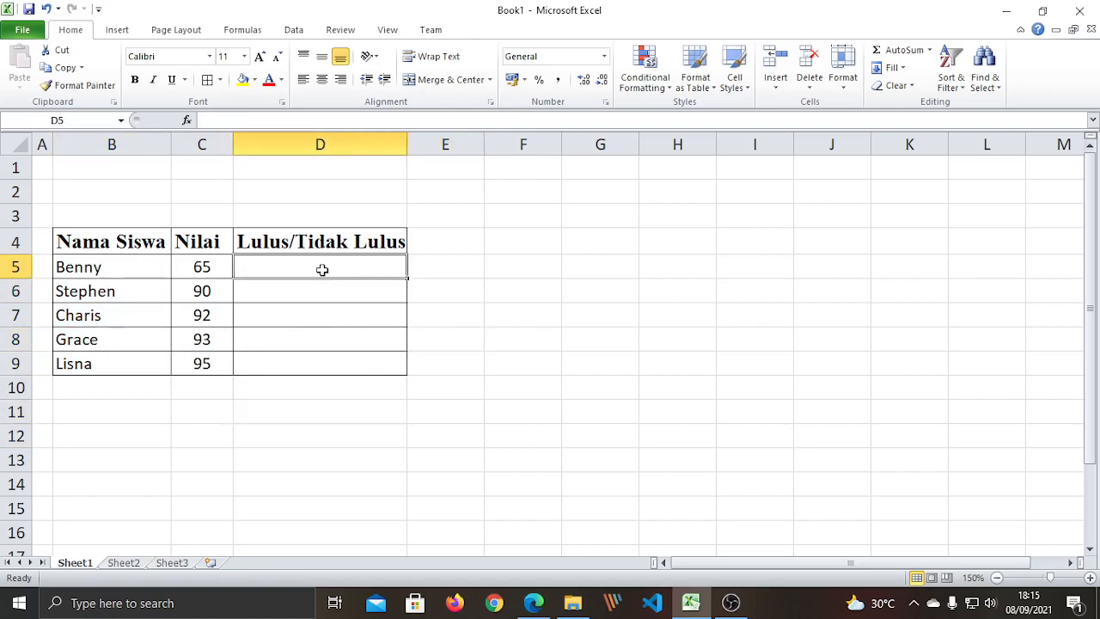
{"action": "left_click", "coordinate": [319, 295]}
{"action": "left_click", "coordinate": [319, 317]}
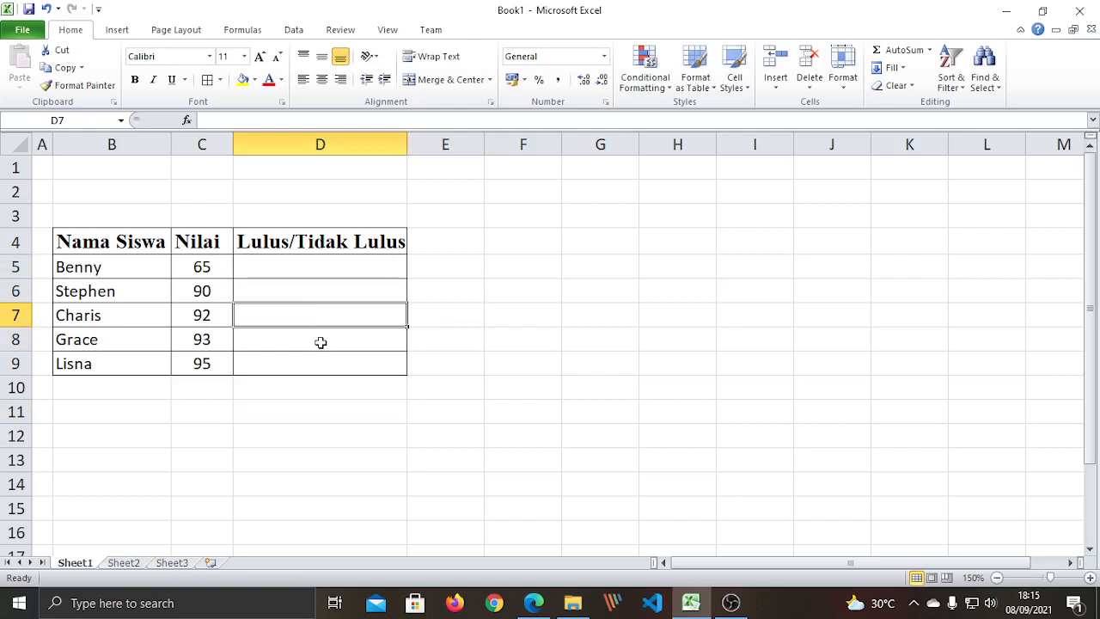
{"action": "left_click", "coordinate": [319, 341]}
{"action": "left_click", "coordinate": [323, 359]}
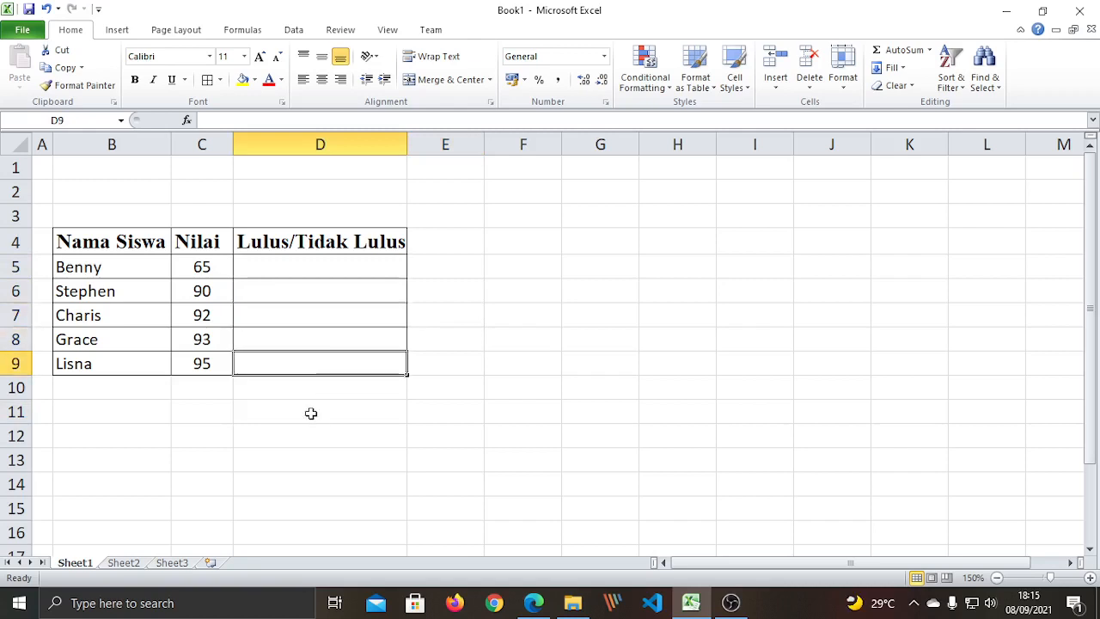
{"action": "left_click", "coordinate": [301, 262]}
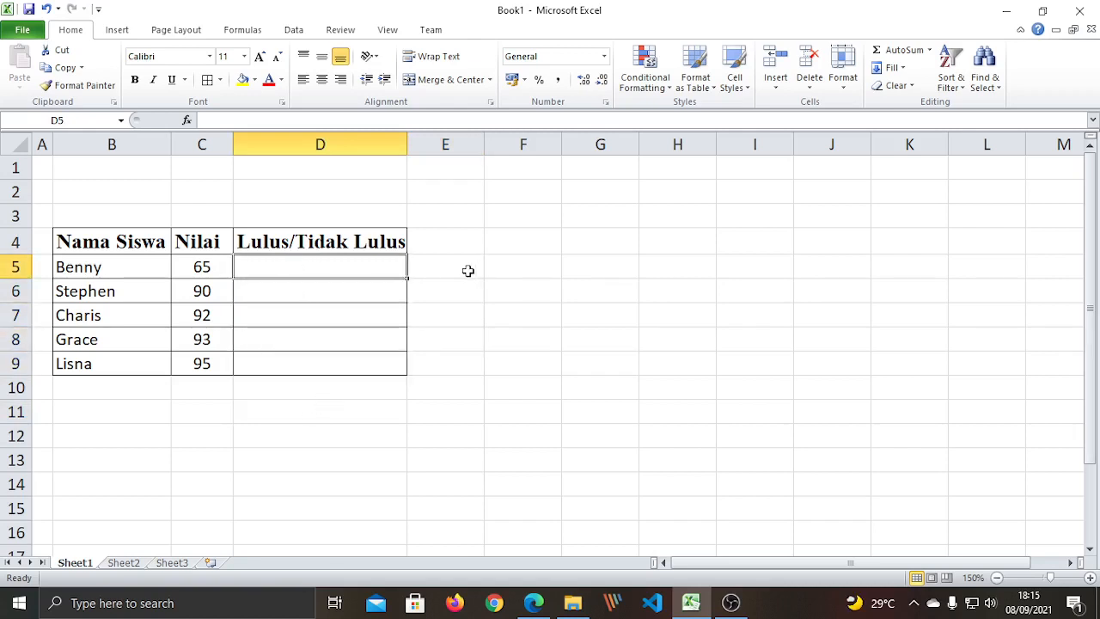
{"action": "type", "text": "Tidak Lu"}
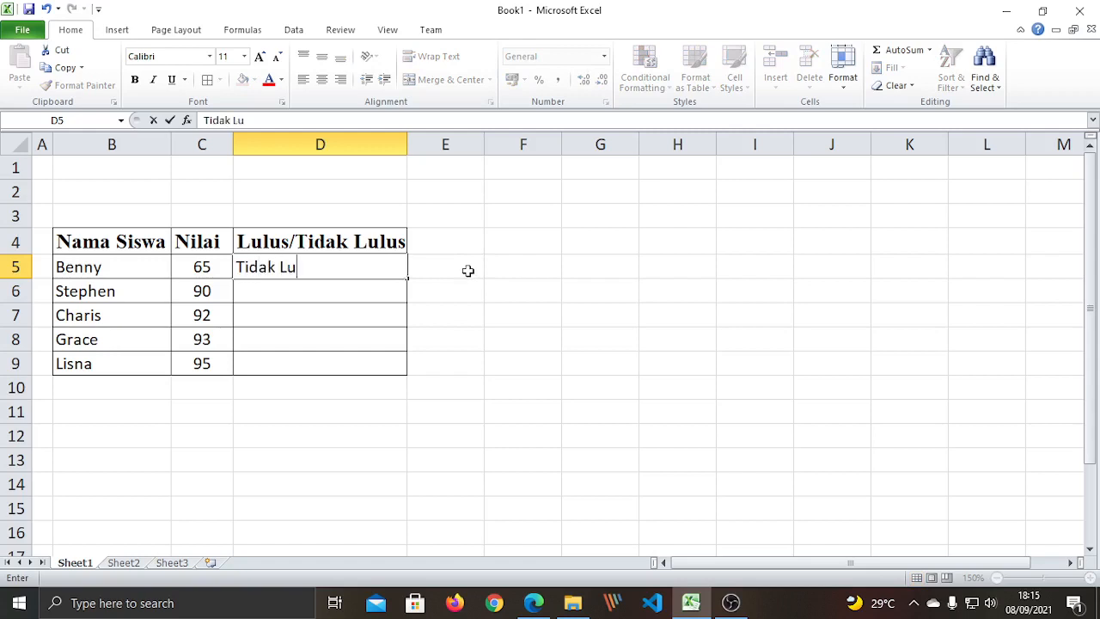
{"action": "type", "text": "lus"}
{"action": "key", "text": "Return"}
Inspect D5's 'Tidak Lulus' text in the formula bar without changing it.
{"action": "left_click", "coordinate": [361, 262]}
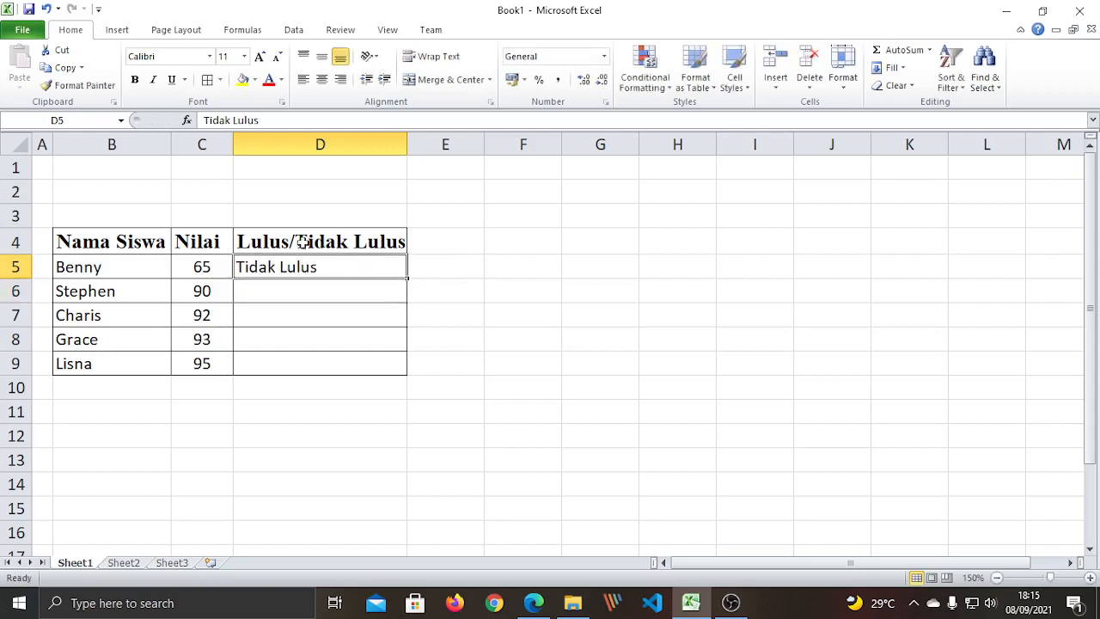
{"action": "left_click_drag", "start_coordinate": [259, 121], "coordinate": [204, 120]}
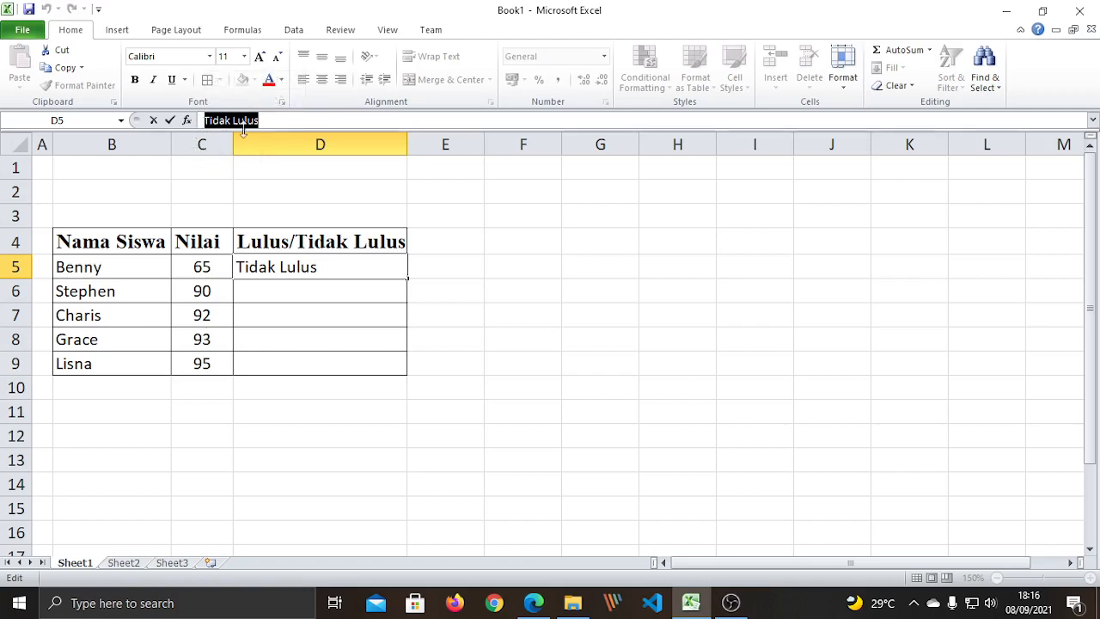
{"action": "left_click", "coordinate": [268, 121]}
{"action": "left_click_drag", "start_coordinate": [260, 120], "coordinate": [203, 120]}
{"action": "left_click", "coordinate": [320, 269]}
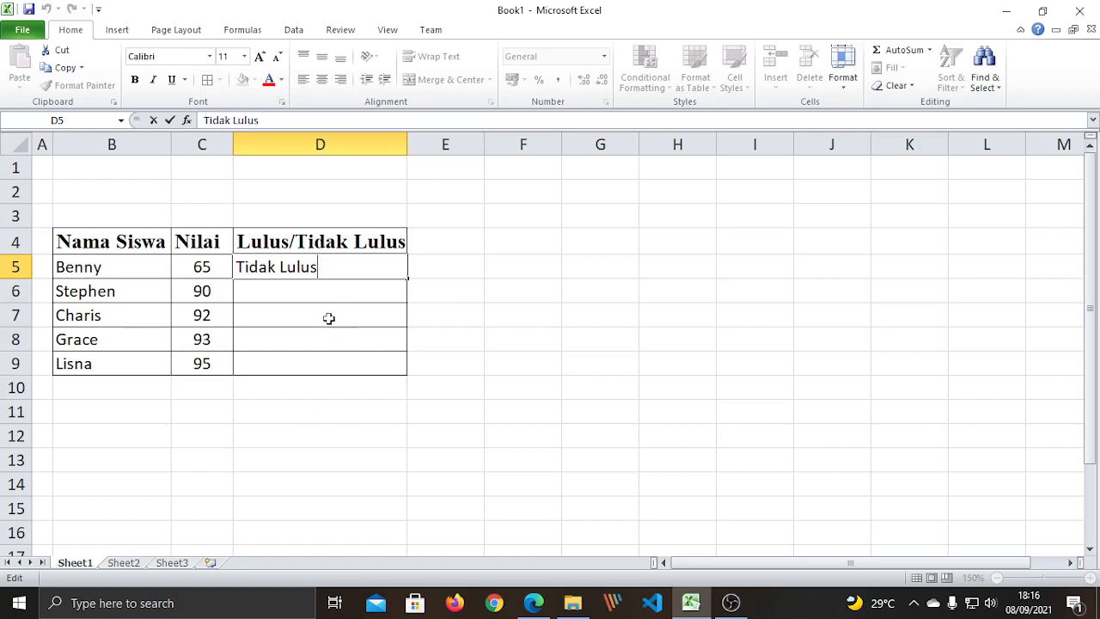
{"action": "left_click", "coordinate": [341, 410]}
{"action": "left_click", "coordinate": [324, 265]}
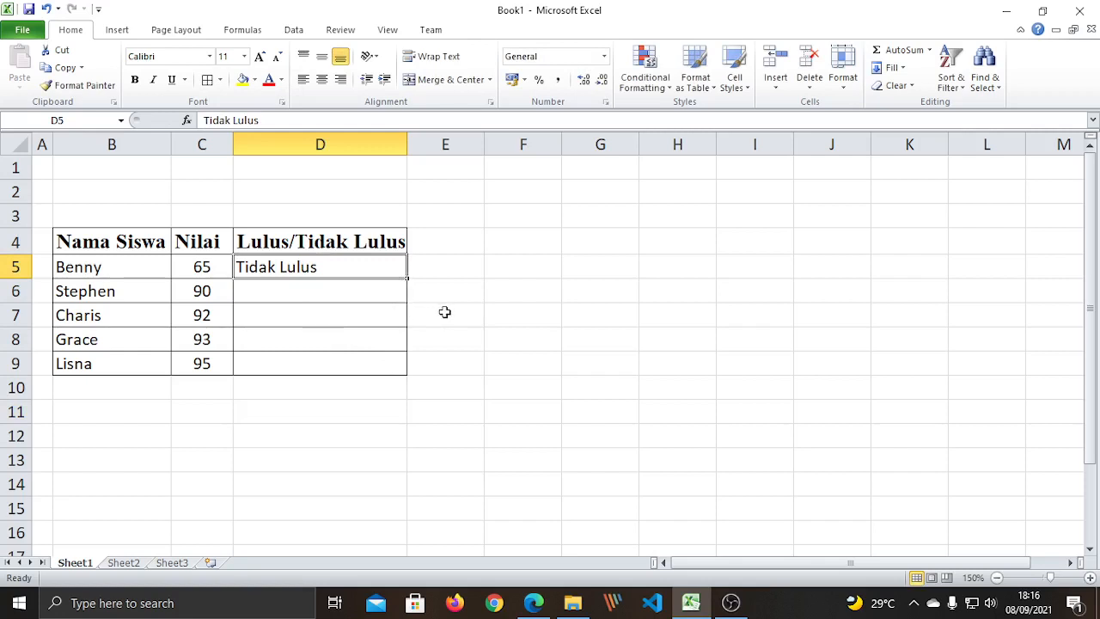
{"action": "left_click", "coordinate": [463, 268]}
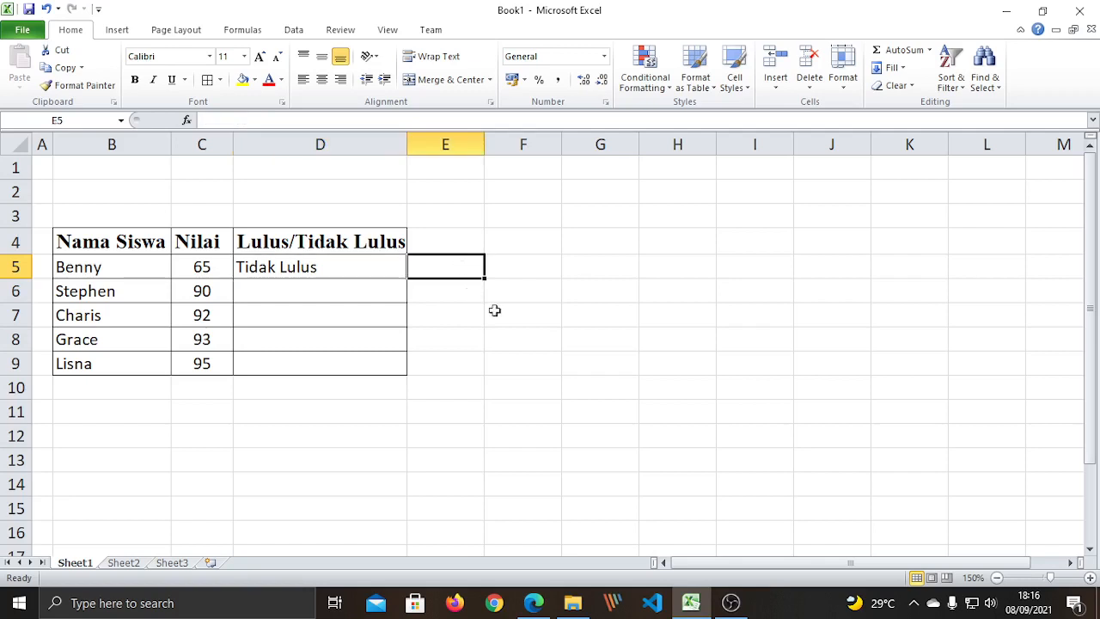
{"action": "left_click", "coordinate": [500, 313]}
Narrow column E, next to the result column.
{"action": "left_click_drag", "start_coordinate": [484, 138], "coordinate": [435, 138]}
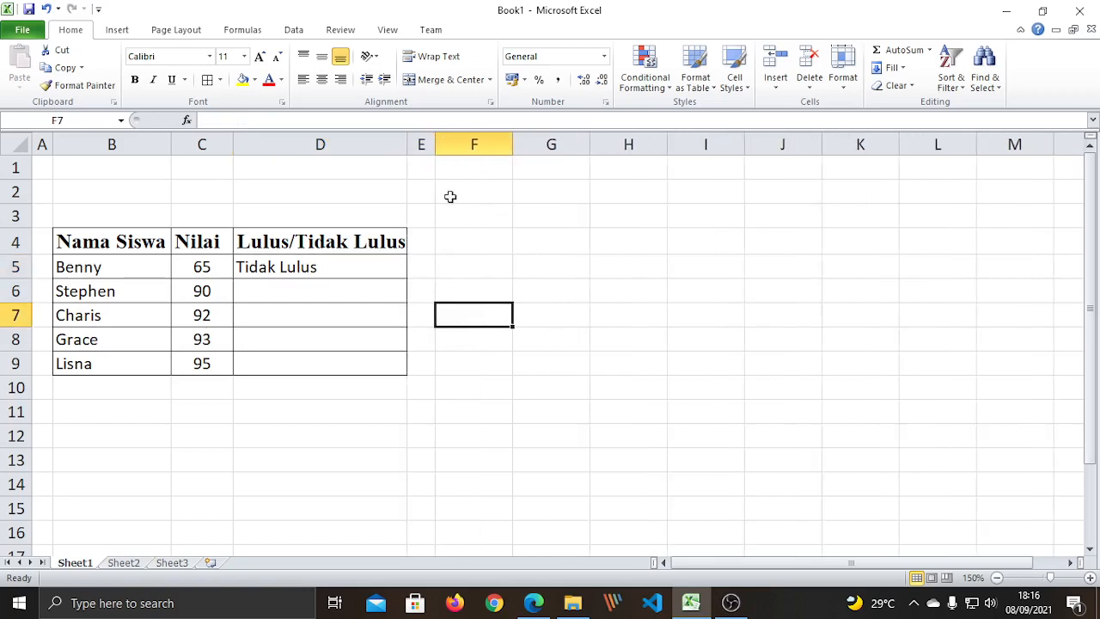
{"action": "left_click", "coordinate": [479, 241]}
{"action": "left_click", "coordinate": [489, 212]}
{"action": "left_click", "coordinate": [506, 335]}
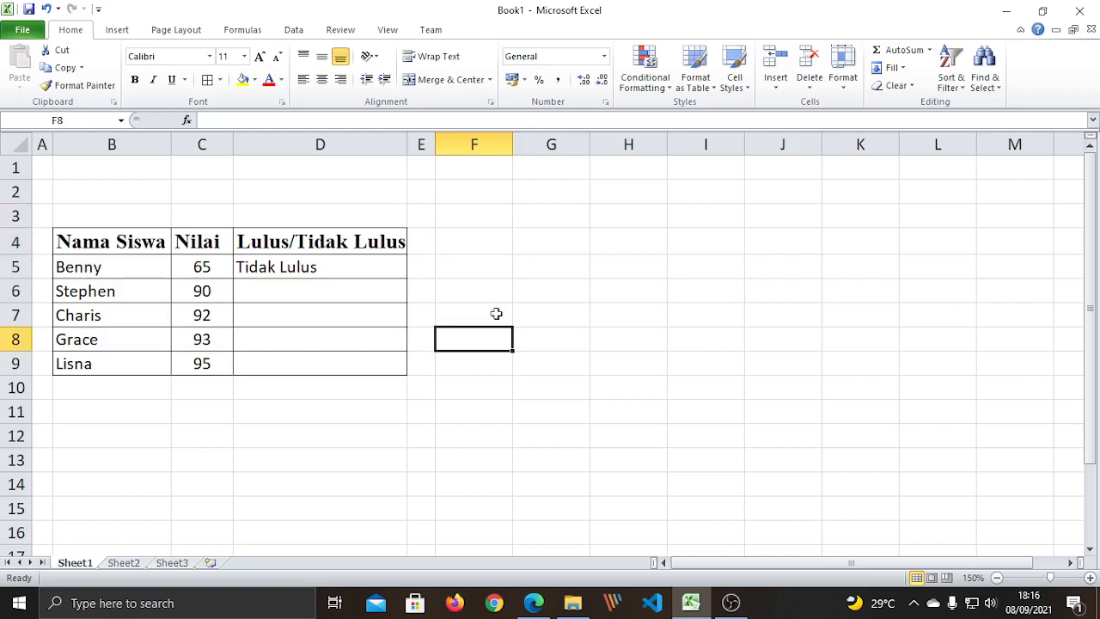
{"action": "left_click", "coordinate": [486, 218]}
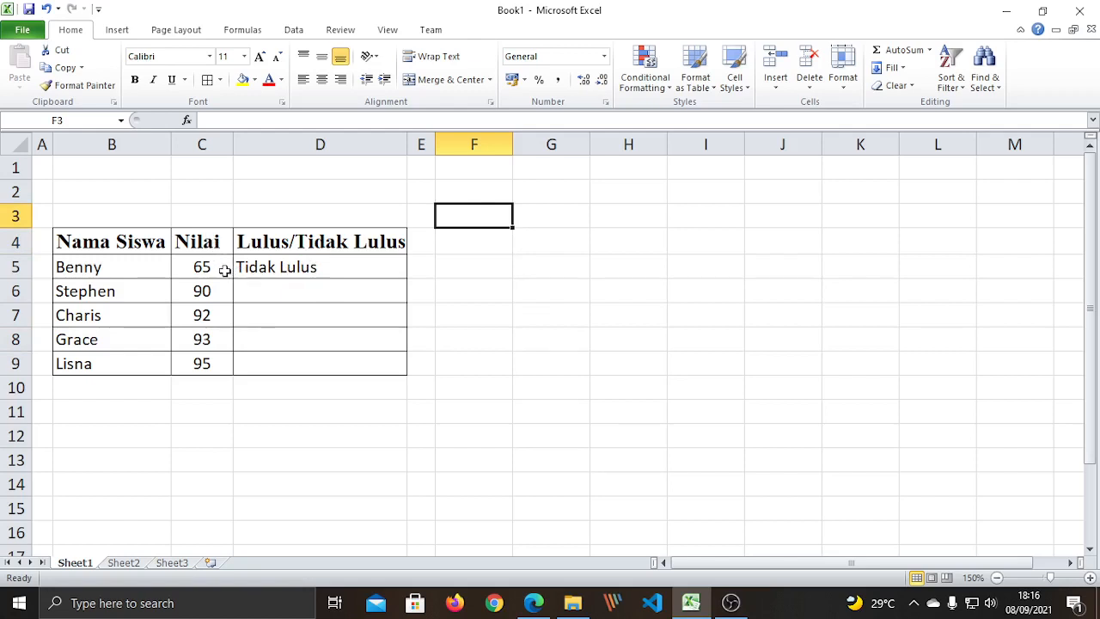
{"action": "left_click", "coordinate": [309, 267]}
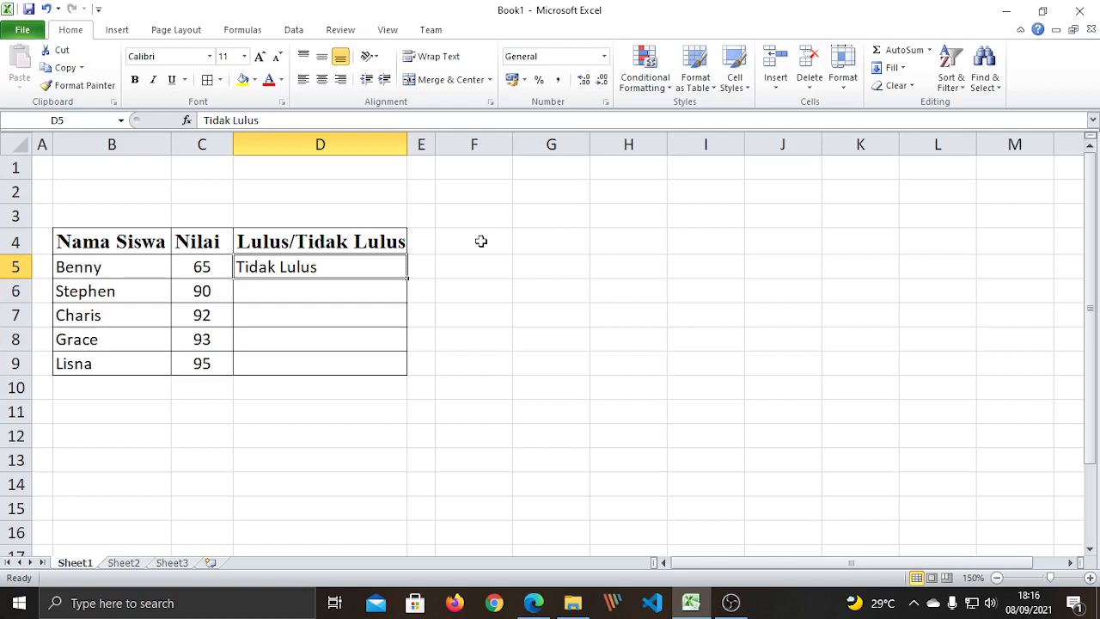
{"action": "left_click", "coordinate": [421, 310]}
{"action": "left_click", "coordinate": [515, 287]}
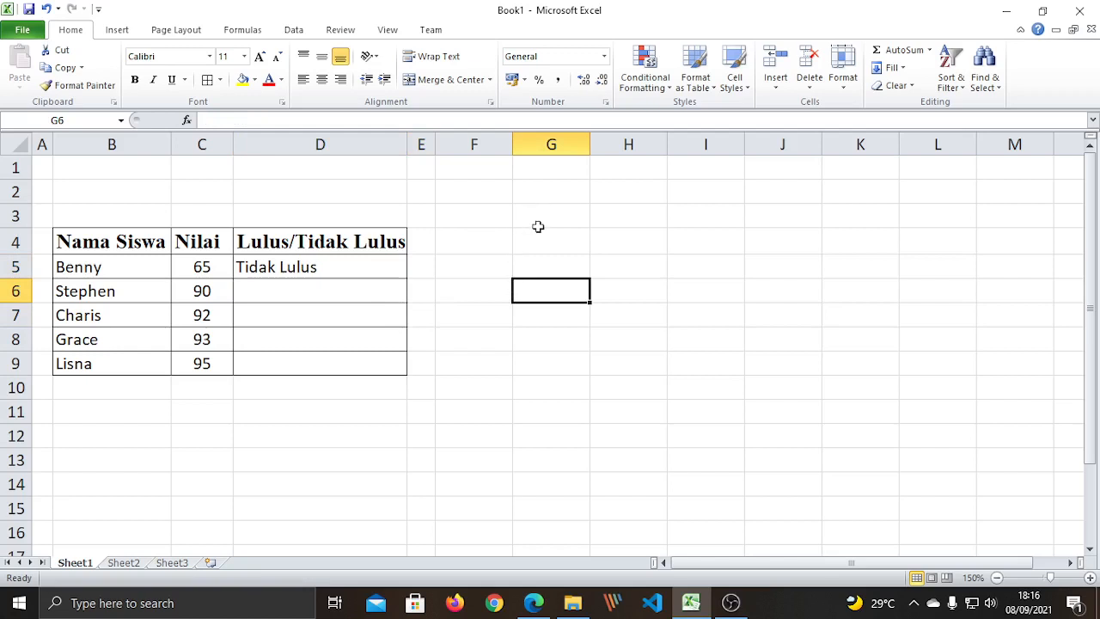
Write the note 'IF = Bila, Jika, Apabila, Bila, Jikalau, Seandainya' in cell F3.
{"action": "left_click", "coordinate": [498, 217]}
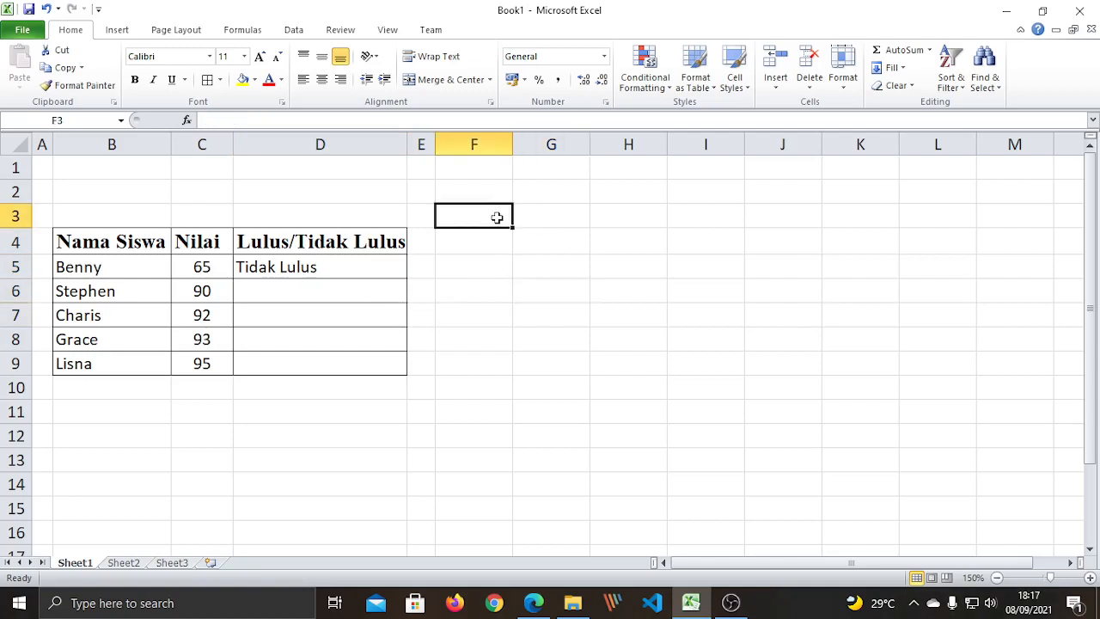
{"action": "type", "text": "IF"}
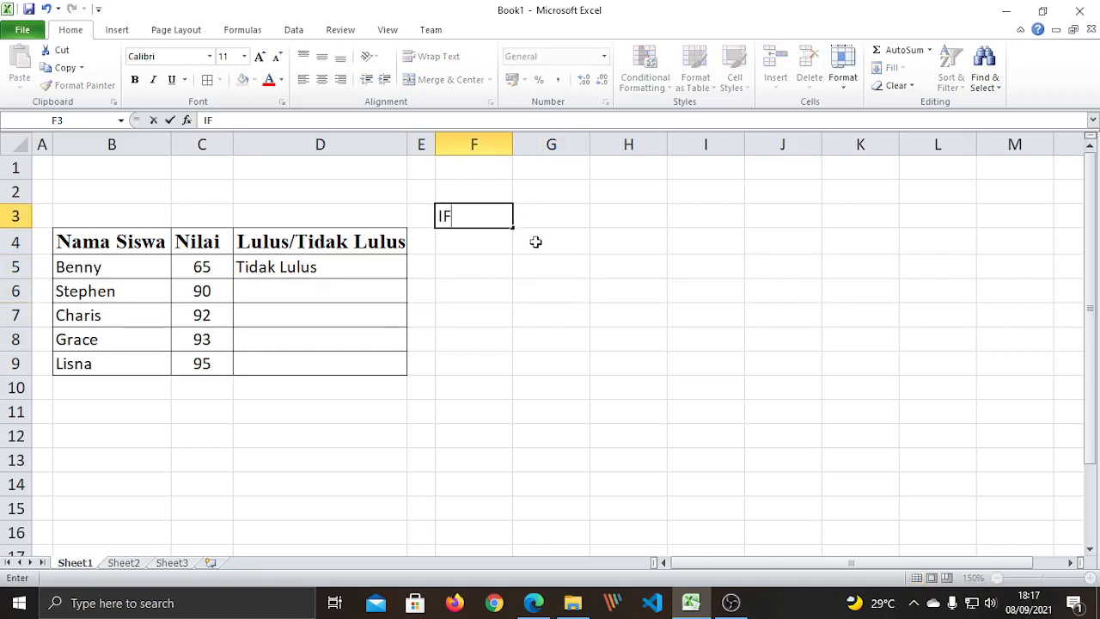
{"action": "key", "text": "Return"}
{"action": "left_click", "coordinate": [477, 211]}
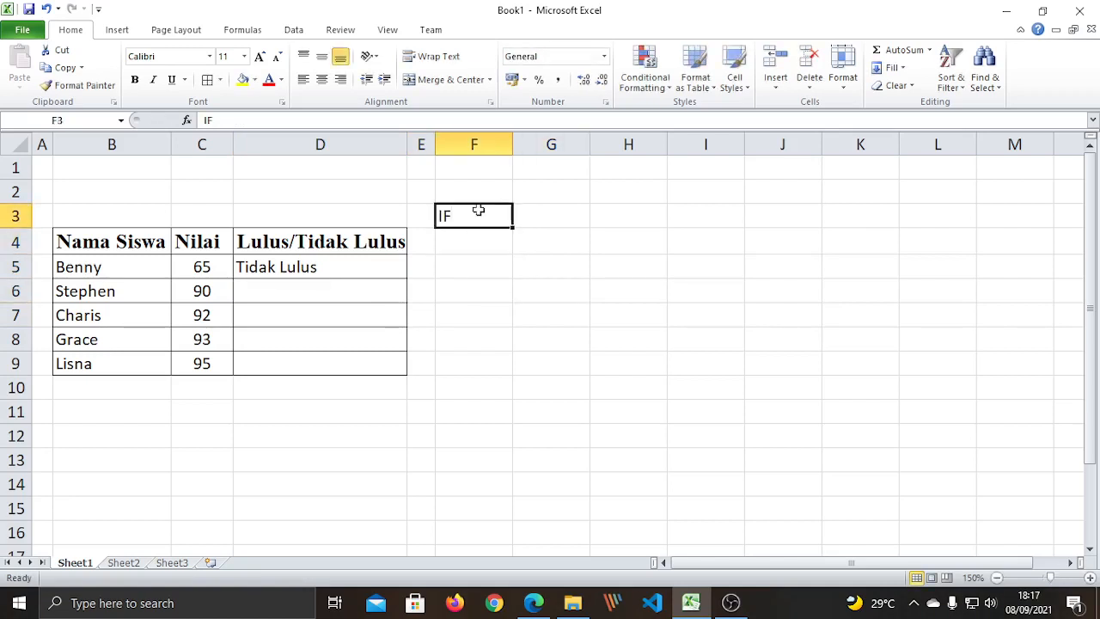
{"action": "double_click", "coordinate": [495, 219]}
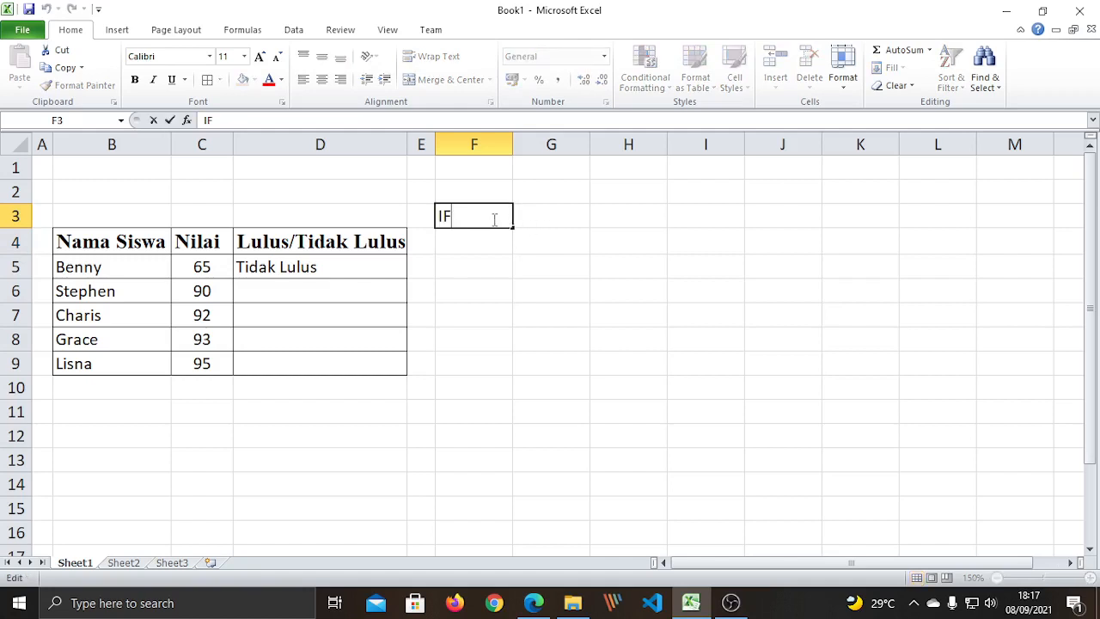
{"action": "type", "text": "= Bila, J"}
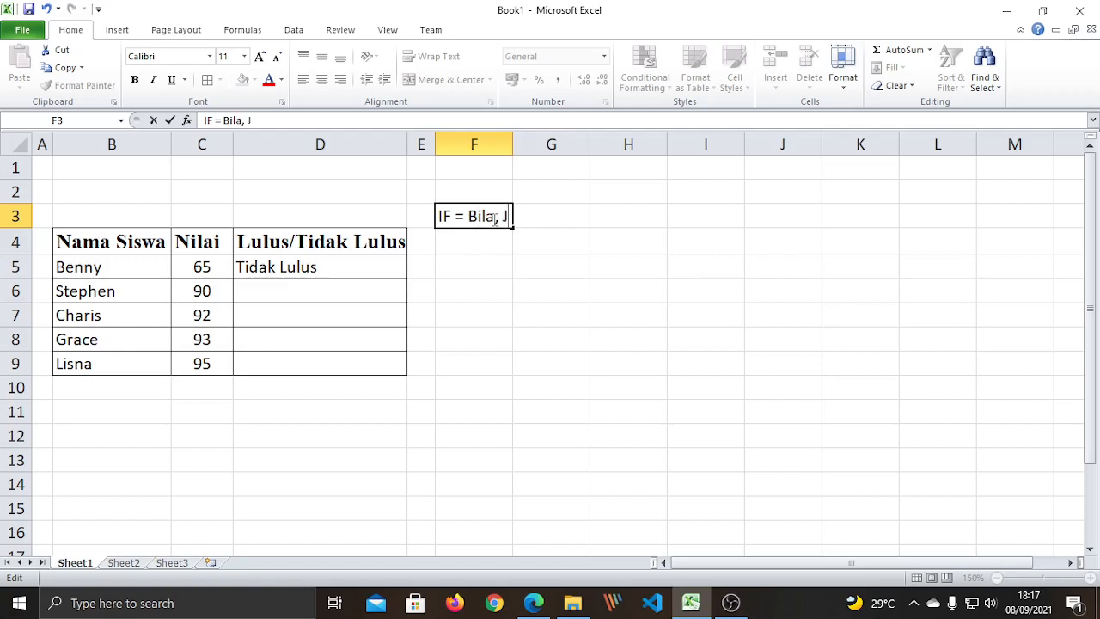
{"action": "type", "text": "ika, Apabila"}
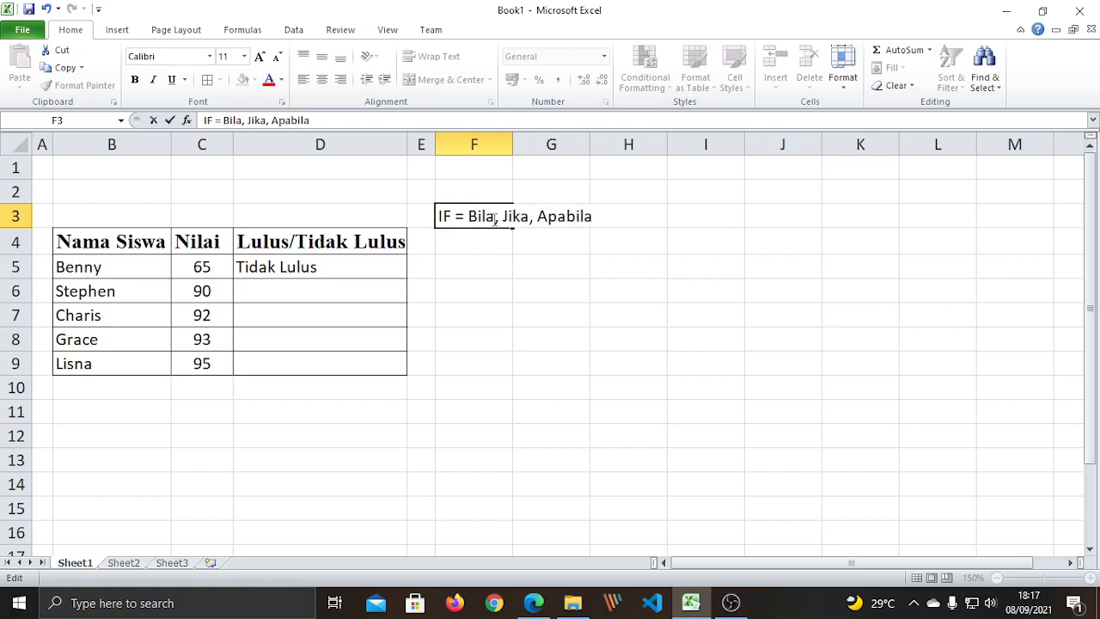
{"action": "type", "text": ", Bila, Jikalau"}
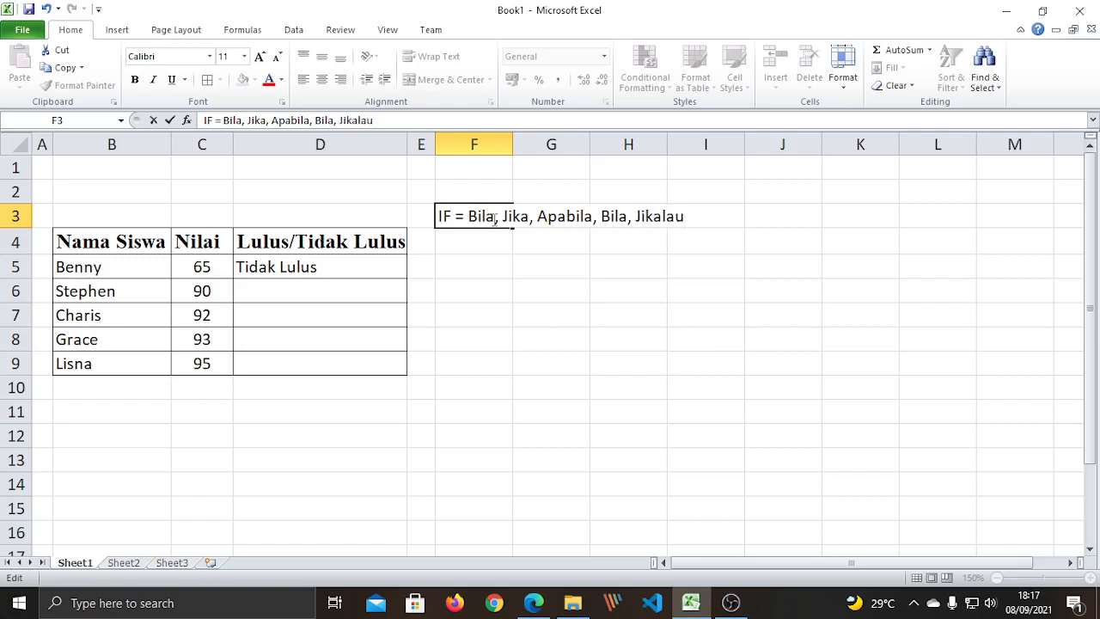
{"action": "type", "text": ", Seandainy"}
{"action": "type", "text": "a"}
{"action": "key", "text": "Return"}
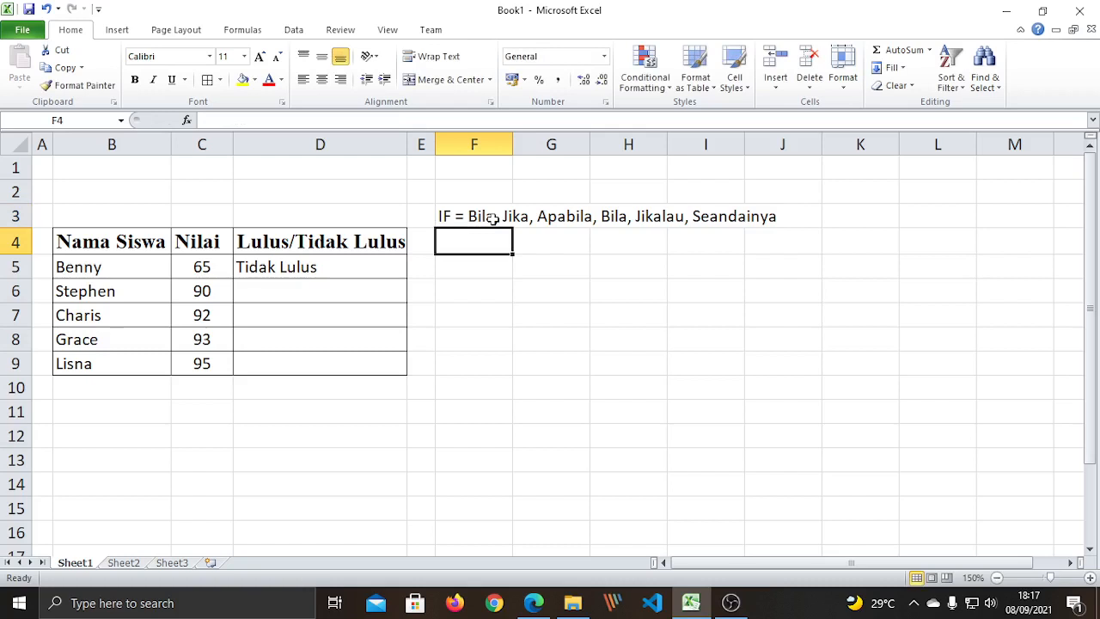
{"action": "left_click", "coordinate": [530, 344]}
{"action": "left_click", "coordinate": [462, 216]}
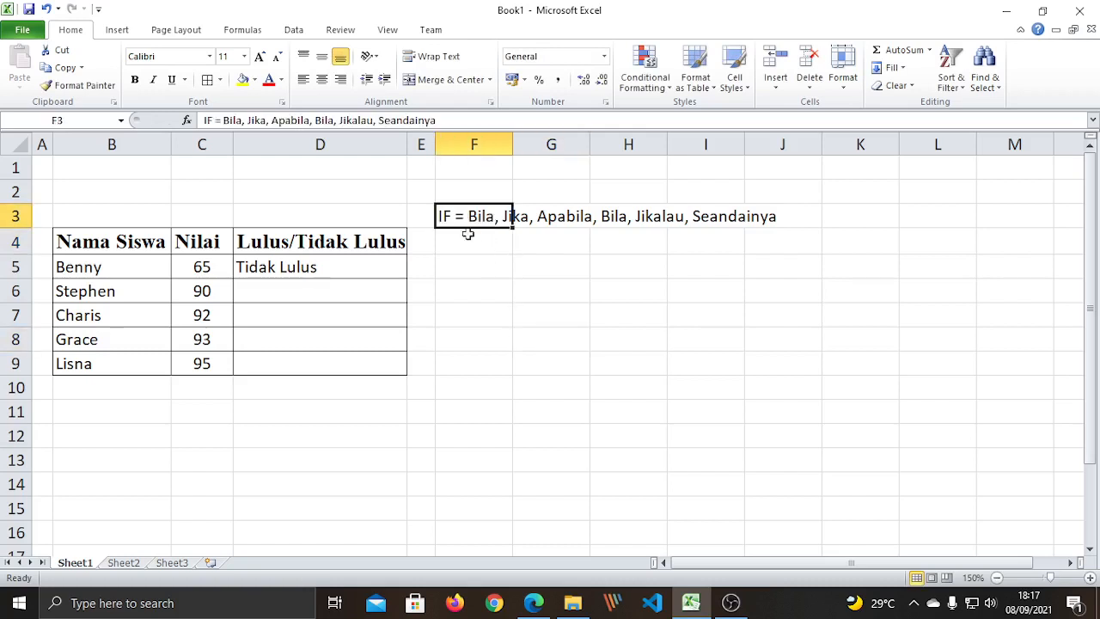
{"action": "left_click", "coordinate": [357, 268]}
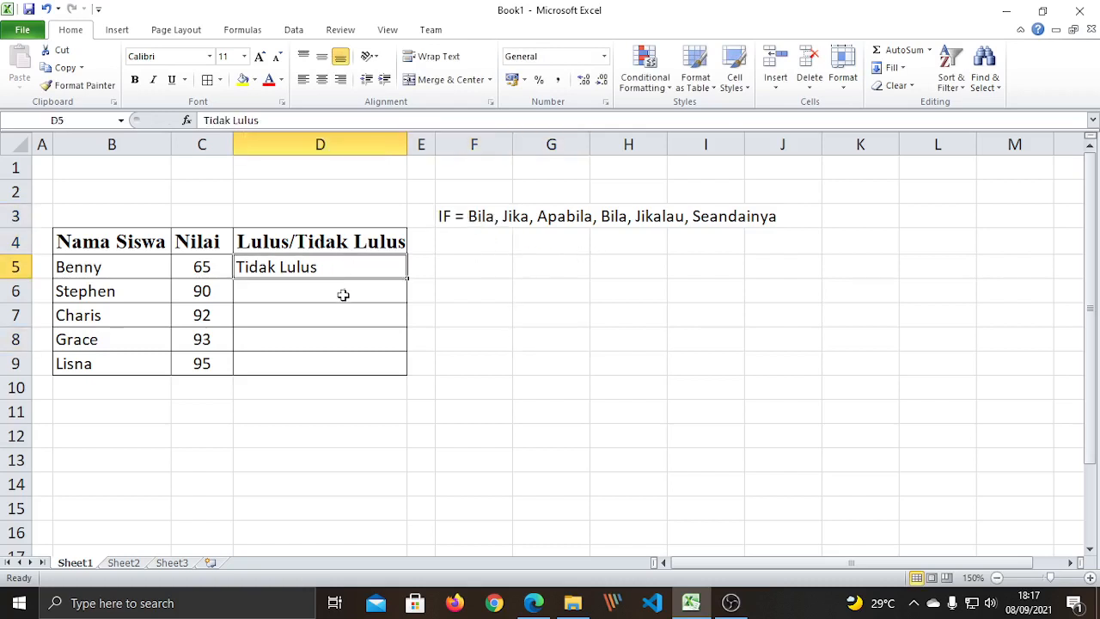
{"action": "left_click", "coordinate": [342, 299]}
{"action": "left_click", "coordinate": [338, 320]}
{"action": "left_click", "coordinate": [333, 342]}
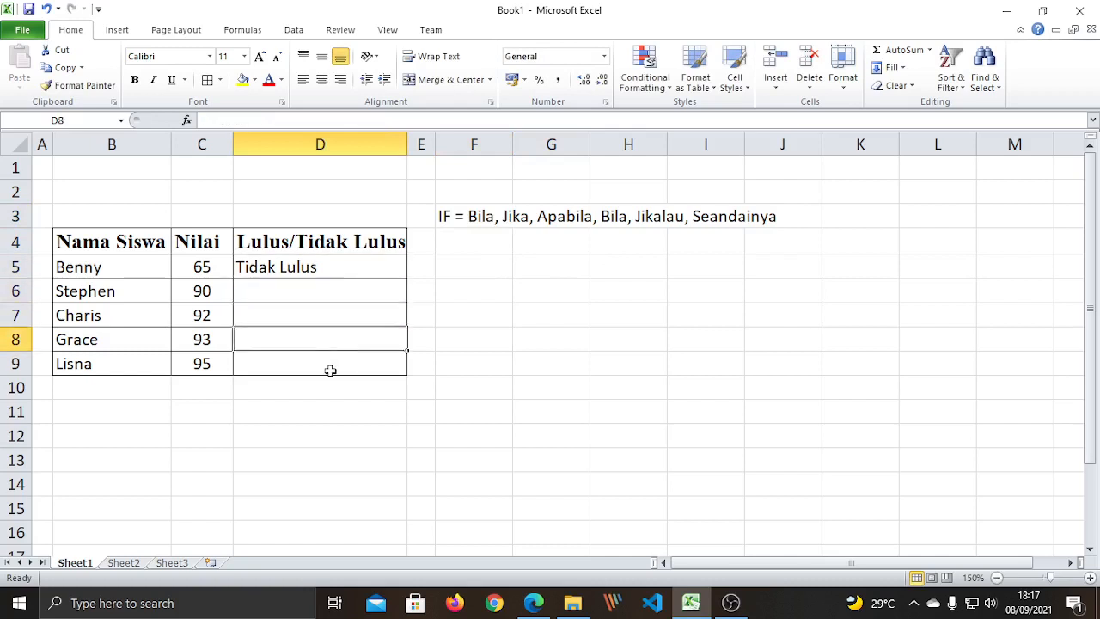
{"action": "left_click", "coordinate": [258, 361]}
{"action": "left_click_drag", "start_coordinate": [202, 262], "coordinate": [203, 364]}
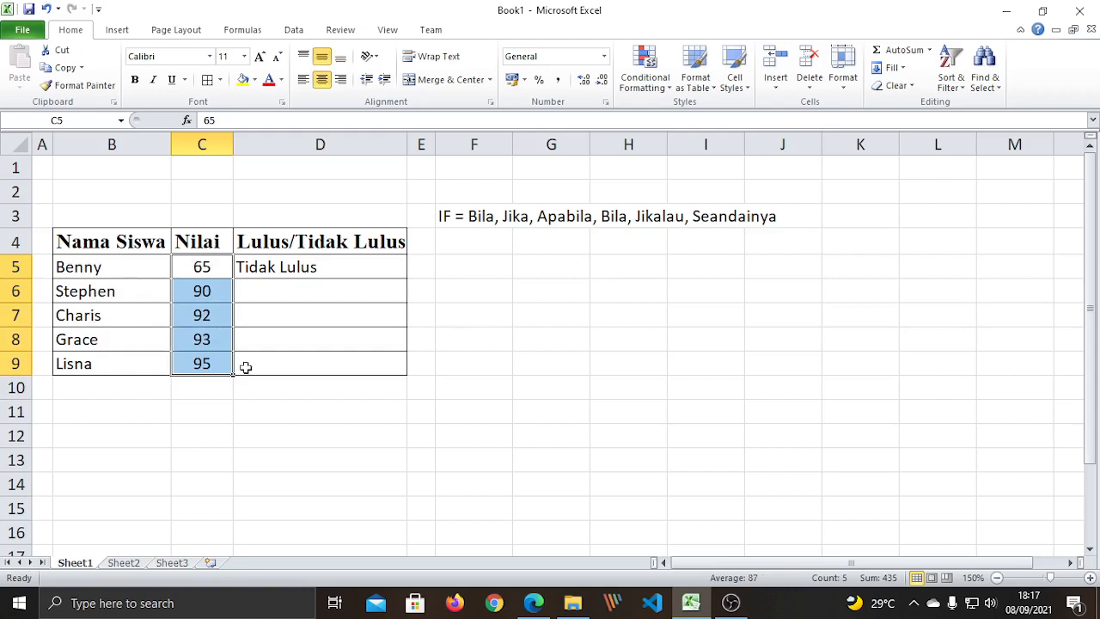
{"action": "left_click", "coordinate": [206, 410]}
{"action": "left_click", "coordinate": [200, 269]}
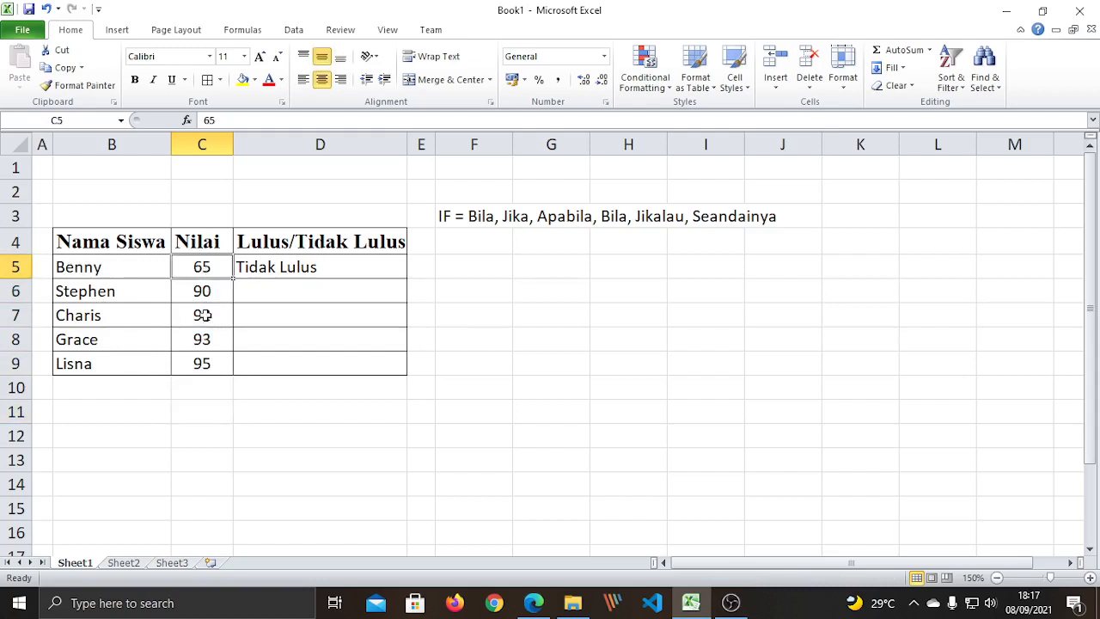
{"action": "left_click", "coordinate": [202, 291]}
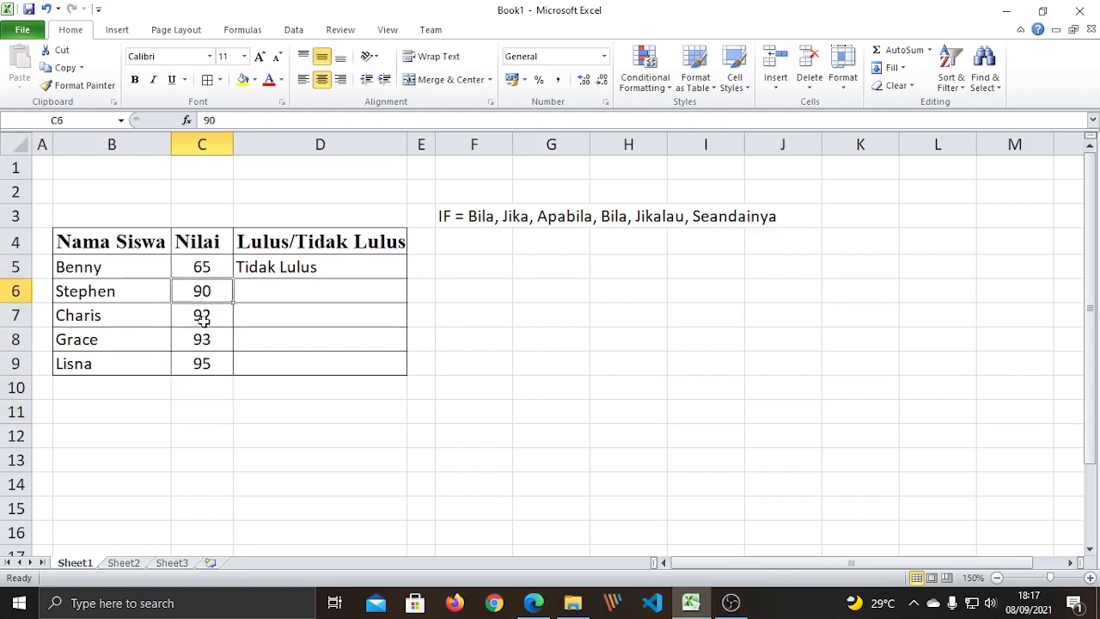
{"action": "left_click", "coordinate": [200, 316]}
{"action": "left_click", "coordinate": [206, 339]}
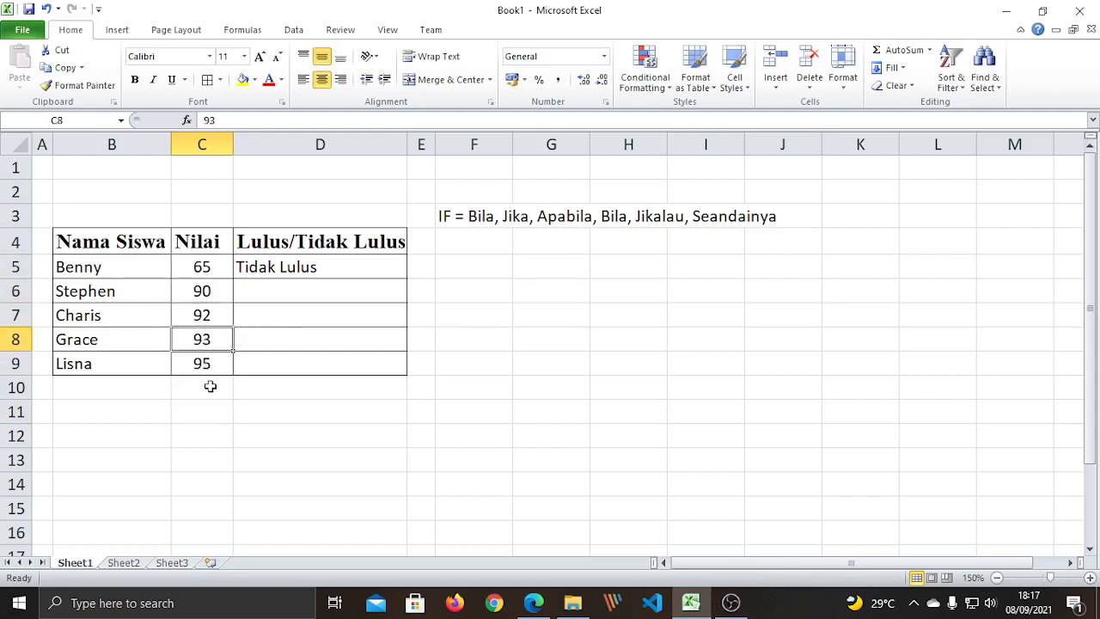
{"action": "left_click", "coordinate": [206, 366]}
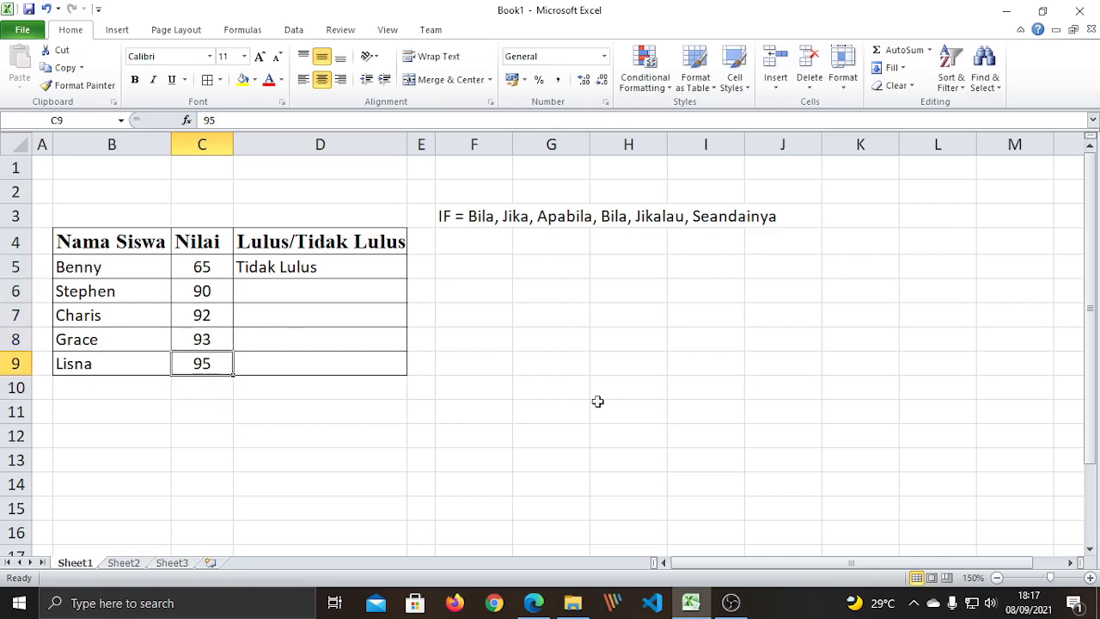
{"action": "left_click", "coordinate": [468, 392]}
{"action": "left_click_drag", "start_coordinate": [212, 268], "coordinate": [221, 364]}
{"action": "left_click", "coordinate": [275, 407]}
{"action": "left_click", "coordinate": [268, 290]}
{"action": "left_click", "coordinate": [287, 315]}
{"action": "left_click", "coordinate": [287, 337]}
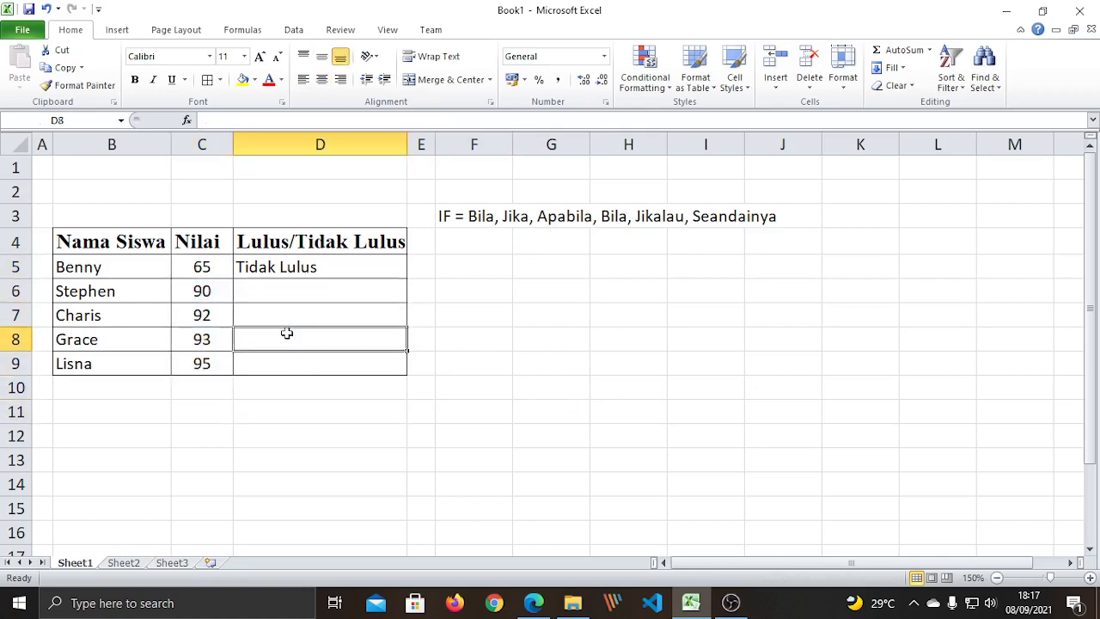
{"action": "left_click", "coordinate": [290, 361]}
{"action": "left_click", "coordinate": [202, 368]}
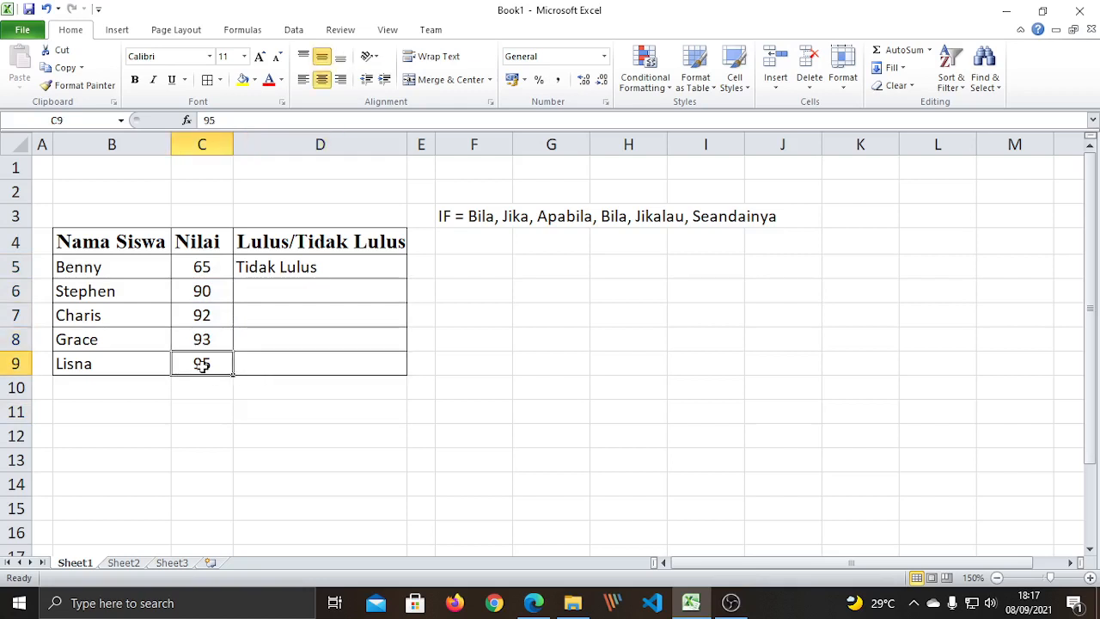
{"action": "left_click", "coordinate": [212, 266]}
{"action": "left_click", "coordinate": [202, 290]}
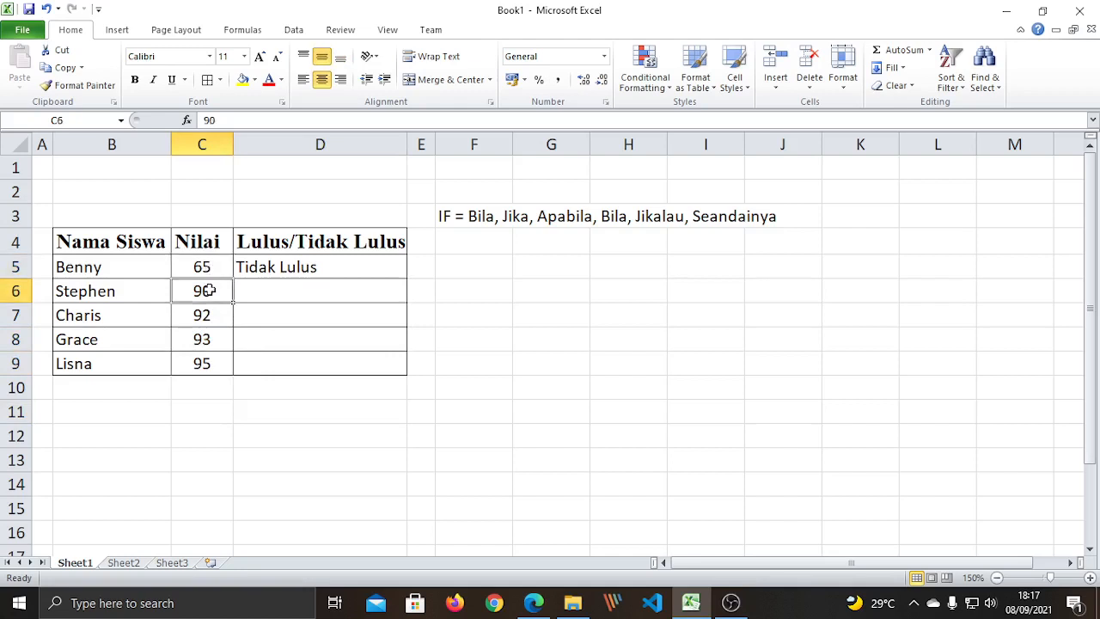
{"action": "left_click", "coordinate": [202, 315]}
{"action": "left_click", "coordinate": [202, 340]}
{"action": "left_click", "coordinate": [284, 332]}
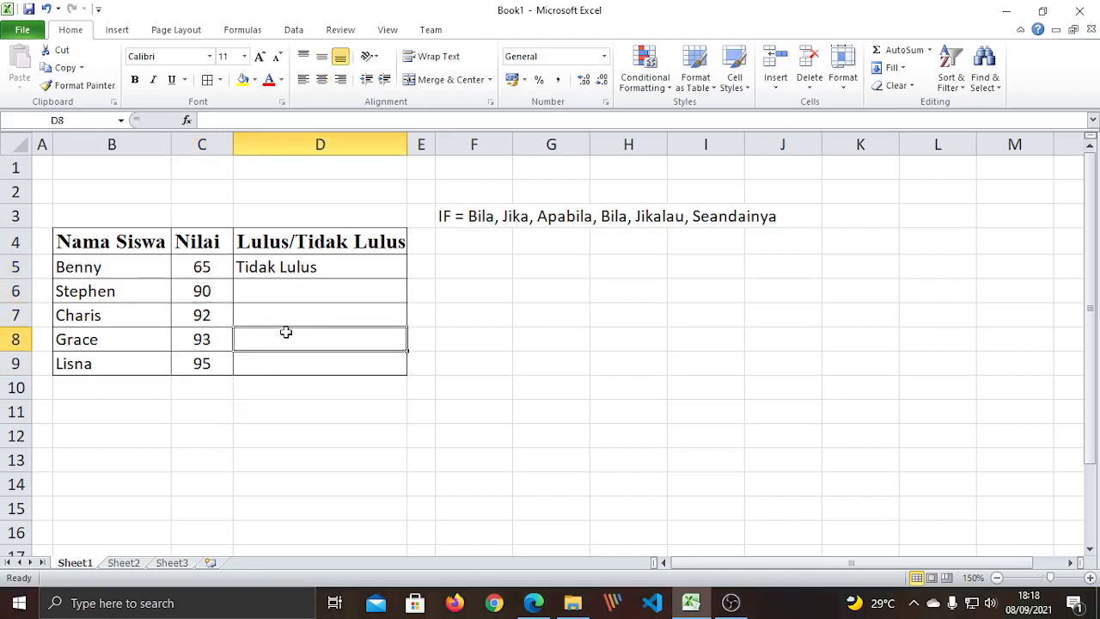
{"action": "left_click", "coordinate": [286, 365]}
{"action": "left_click", "coordinate": [527, 416]}
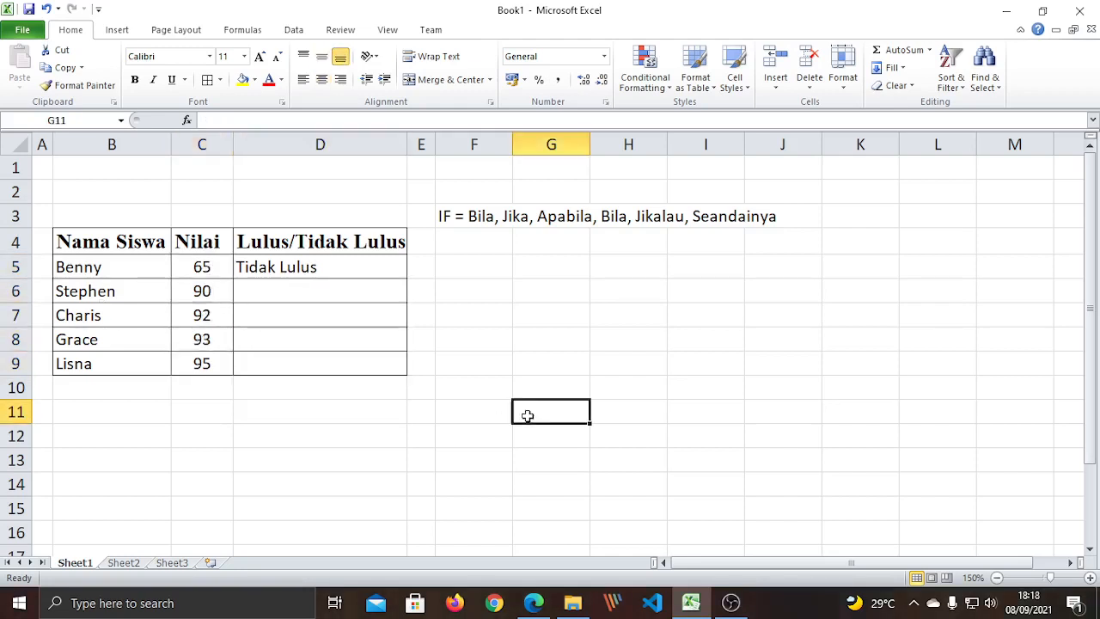
{"action": "left_click", "coordinate": [268, 269]}
Delete 'Tidak Lulus' from D5, leaving the pass/fail column empty.
{"action": "key", "text": "Delete"}
{"action": "left_click", "coordinate": [492, 361]}
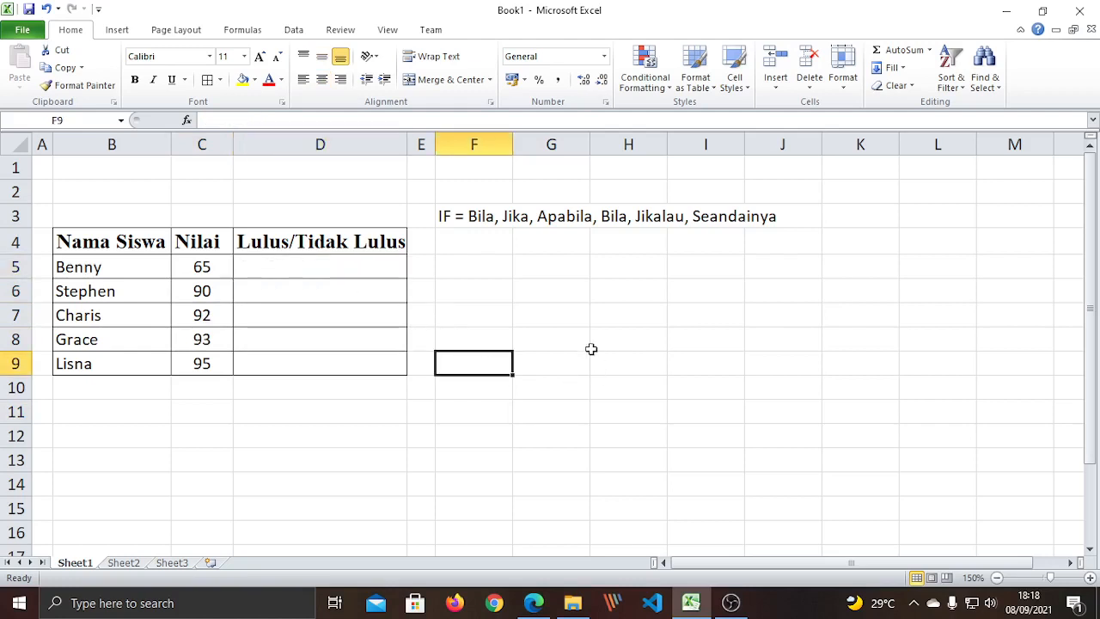
{"action": "left_click", "coordinate": [373, 268]}
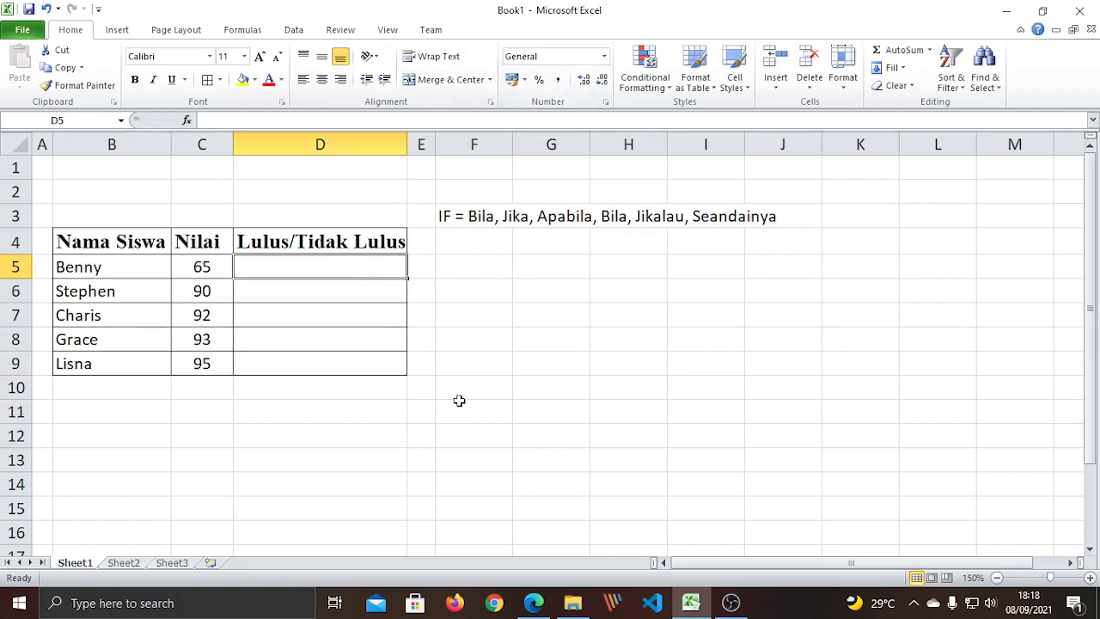
{"action": "type", "text": "="}
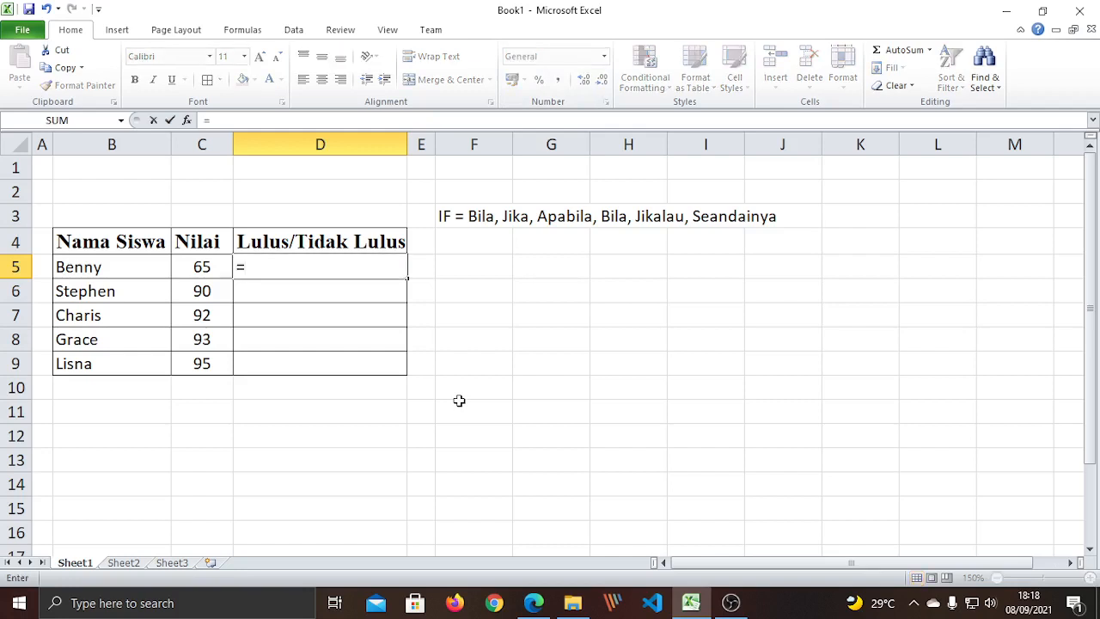
{"action": "key", "text": "Escape"}
{"action": "left_click", "coordinate": [436, 363]}
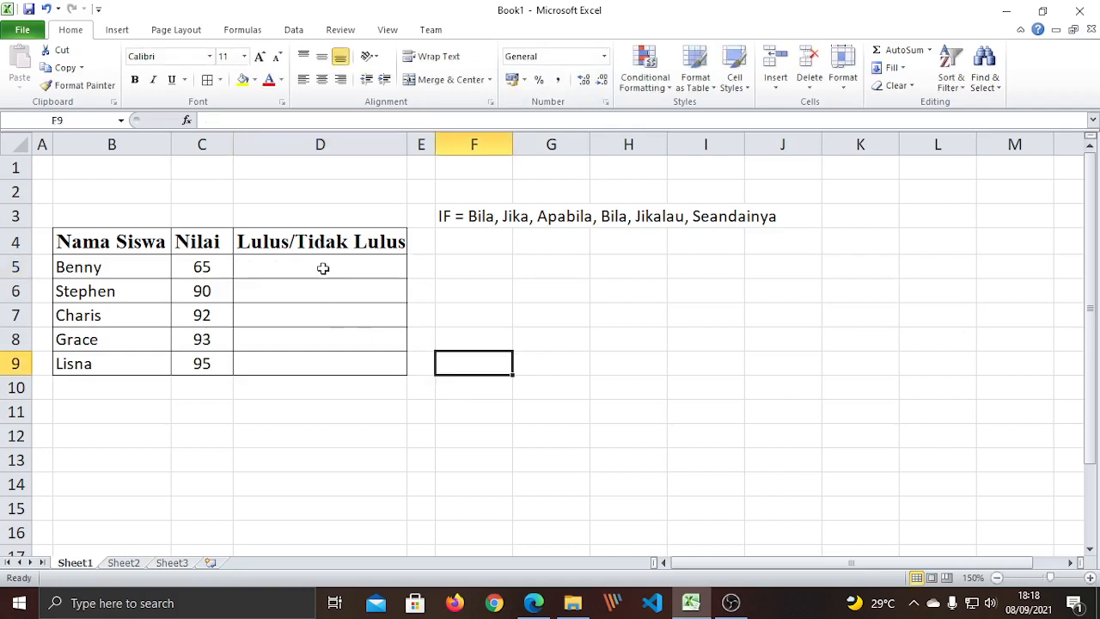
Begin an =if( formula in D5, abandon it, and select F4.
{"action": "left_click", "coordinate": [322, 267]}
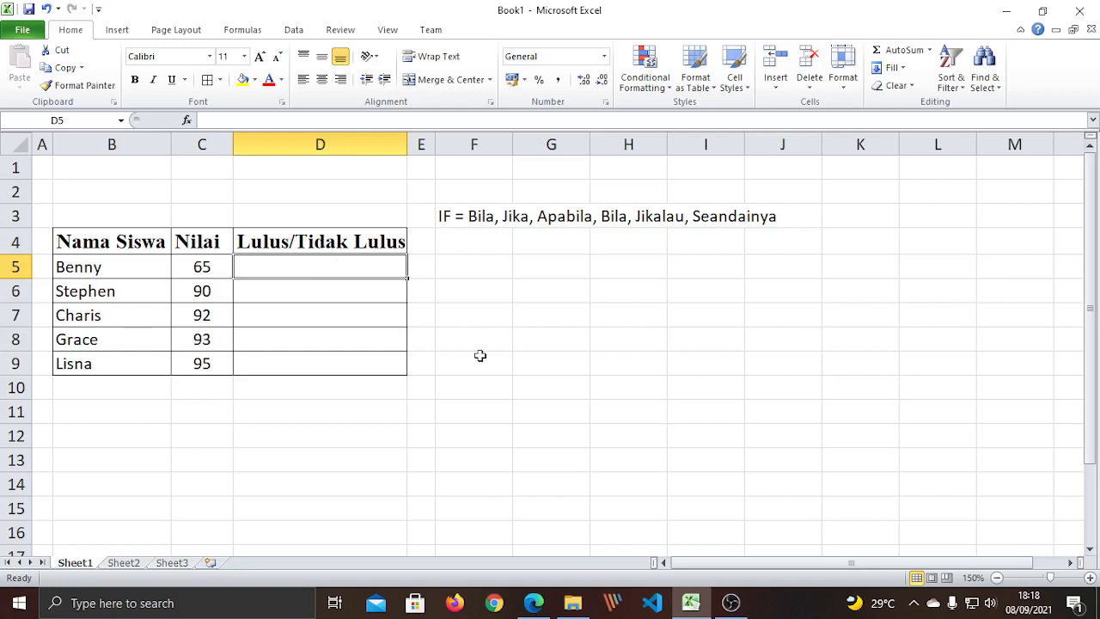
{"action": "type", "text": "="}
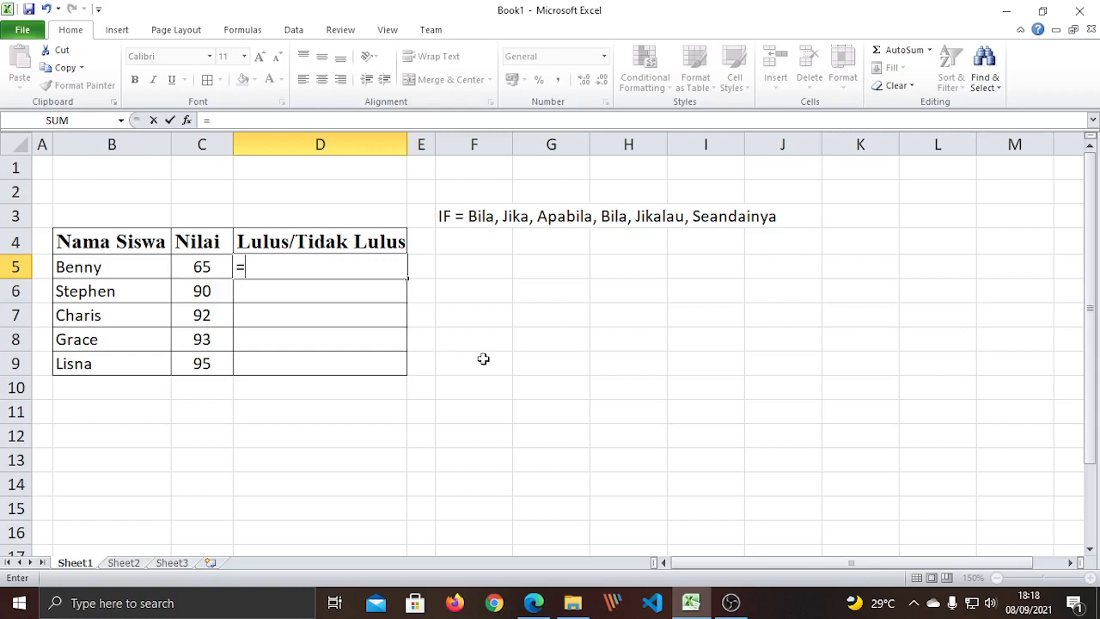
{"action": "type", "text": "if"}
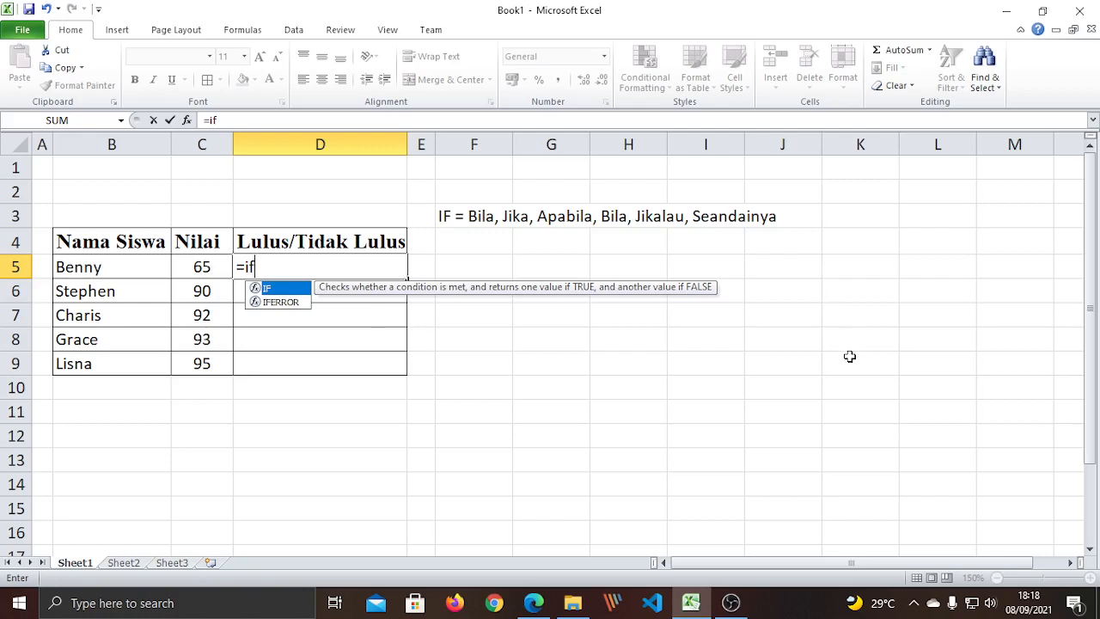
{"action": "type", "text": "("}
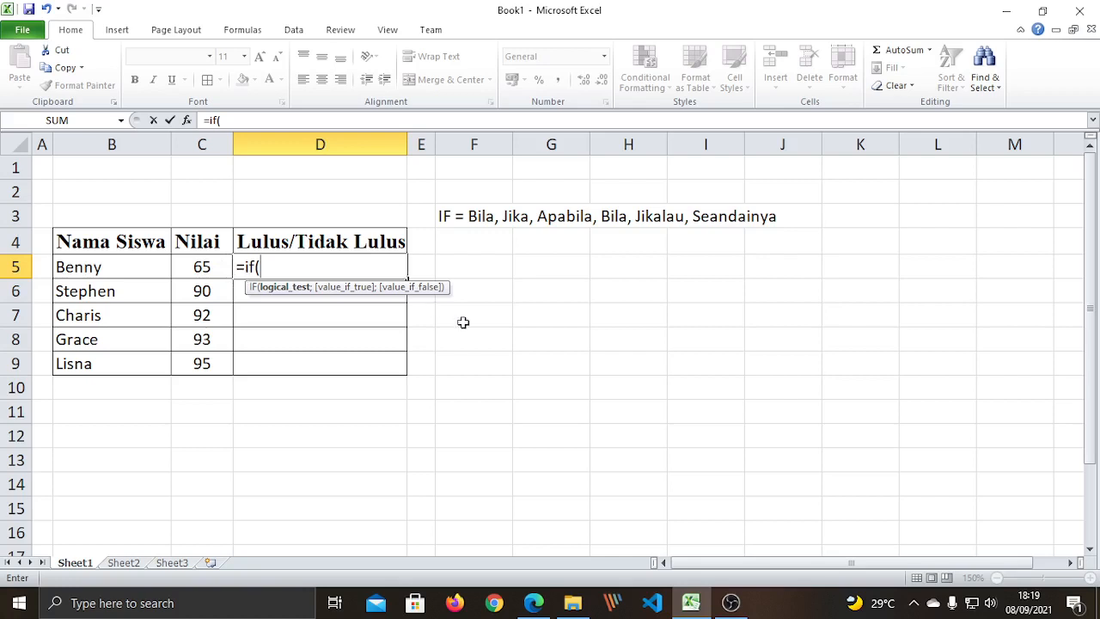
{"action": "key", "text": "Escape"}
{"action": "left_click_drag", "start_coordinate": [484, 330], "coordinate": [479, 316]}
{"action": "left_click", "coordinate": [457, 242]}
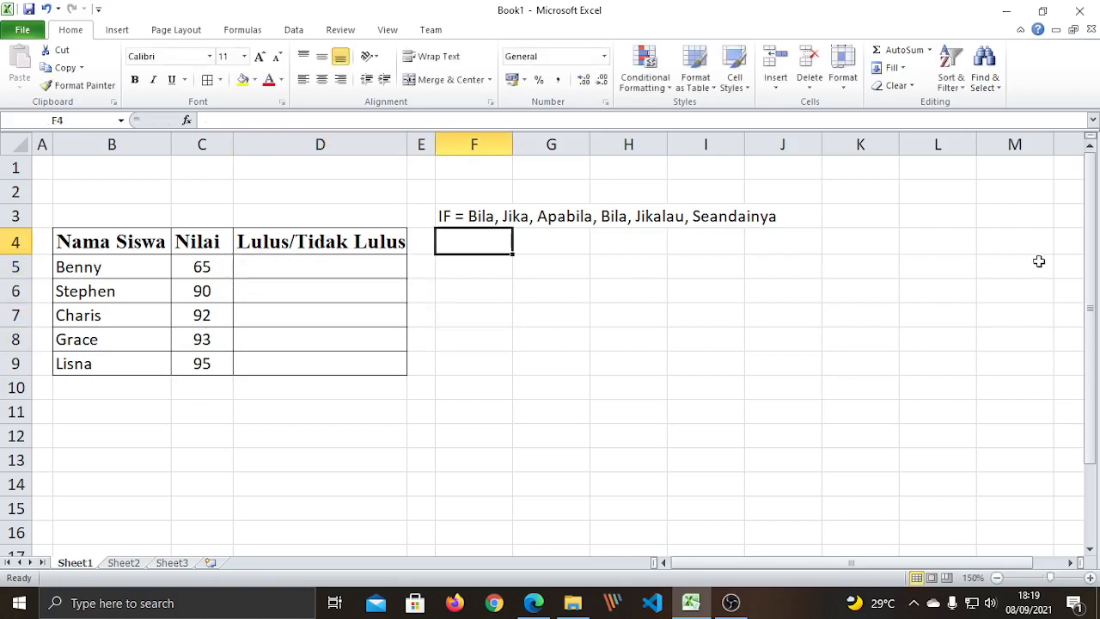
Type the heading 'Kondisi:' in F4.
{"action": "type", "text": "Kondid"}
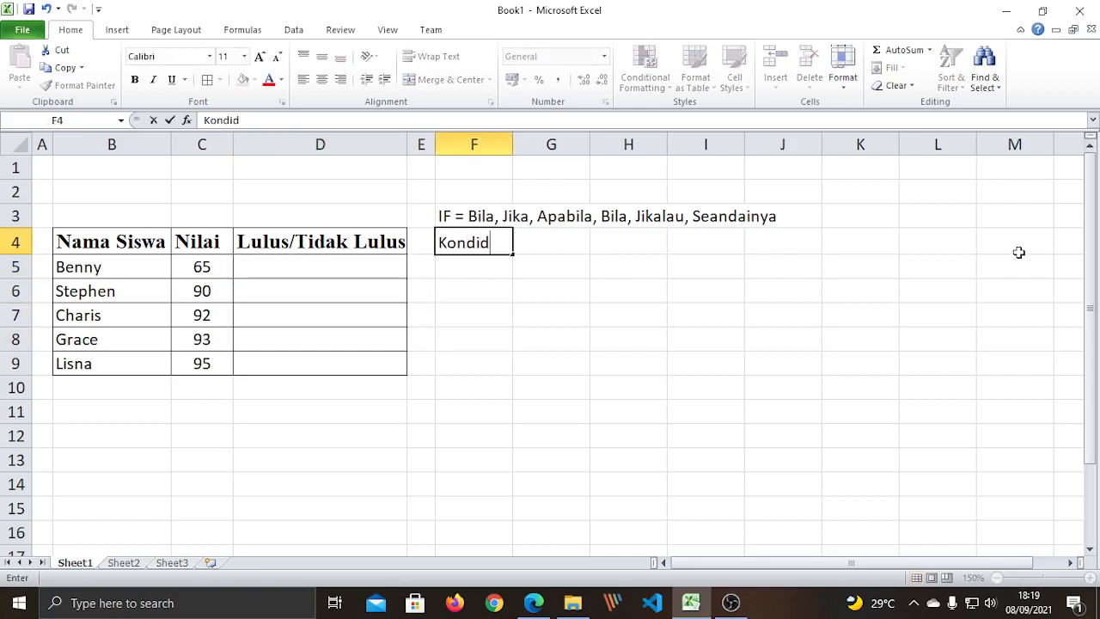
{"action": "key", "text": "BackSpace"}
{"action": "type", "text": "si:"}
{"action": "key", "text": "Return"}
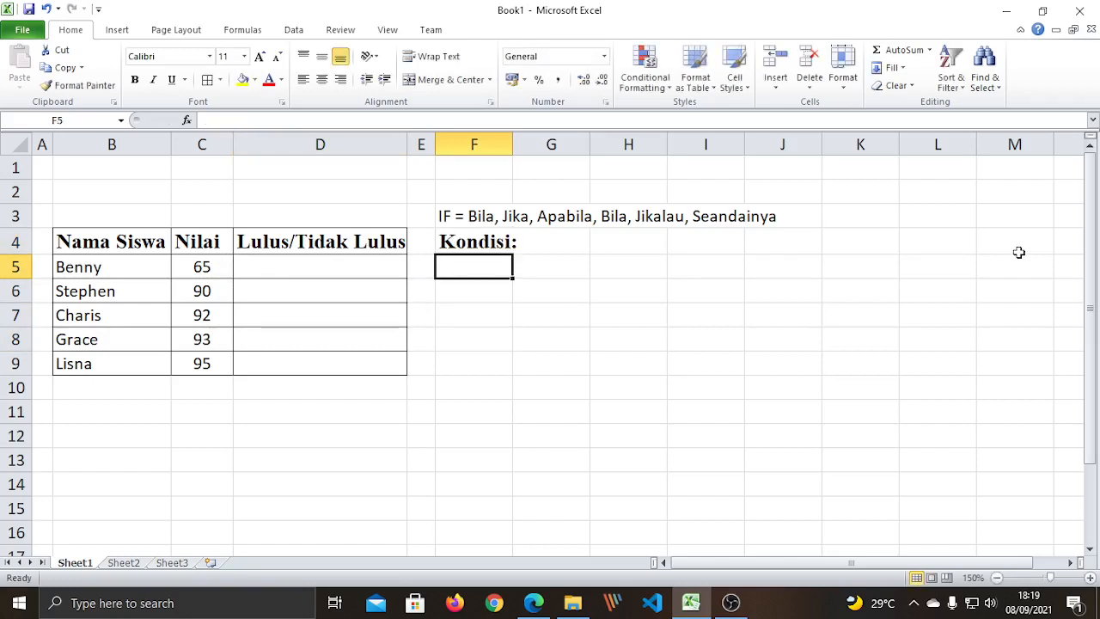
Enter the first condition in F5: 'Jika nilai kurang dari 75 maka "TIDAK LULUS'.
{"action": "type", "text": "Jika"}
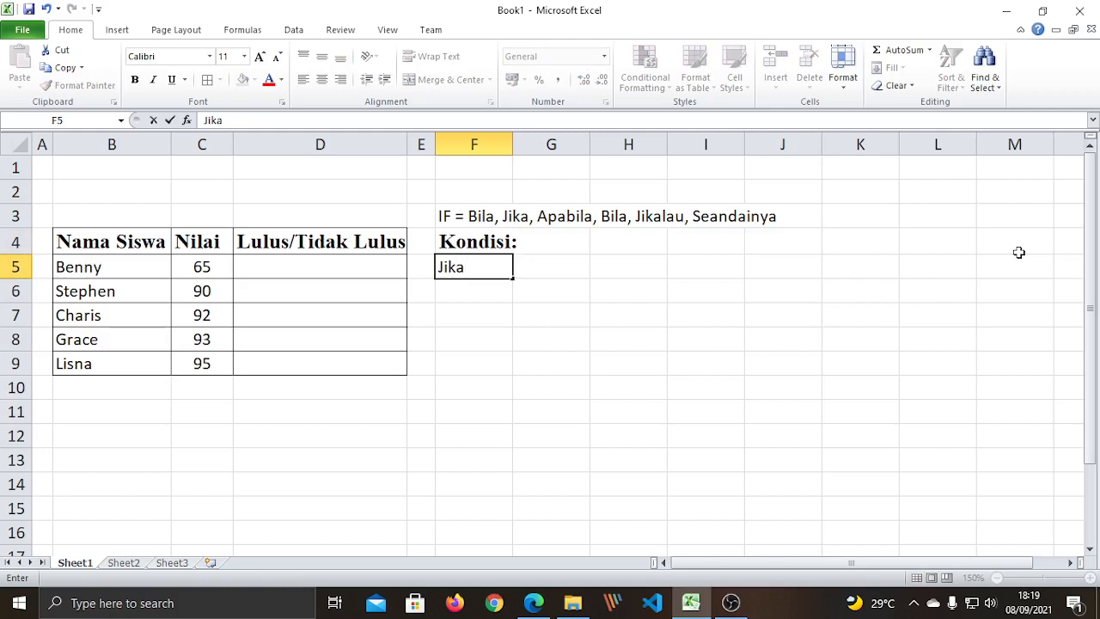
{"action": "type", "text": " nilai kurang "}
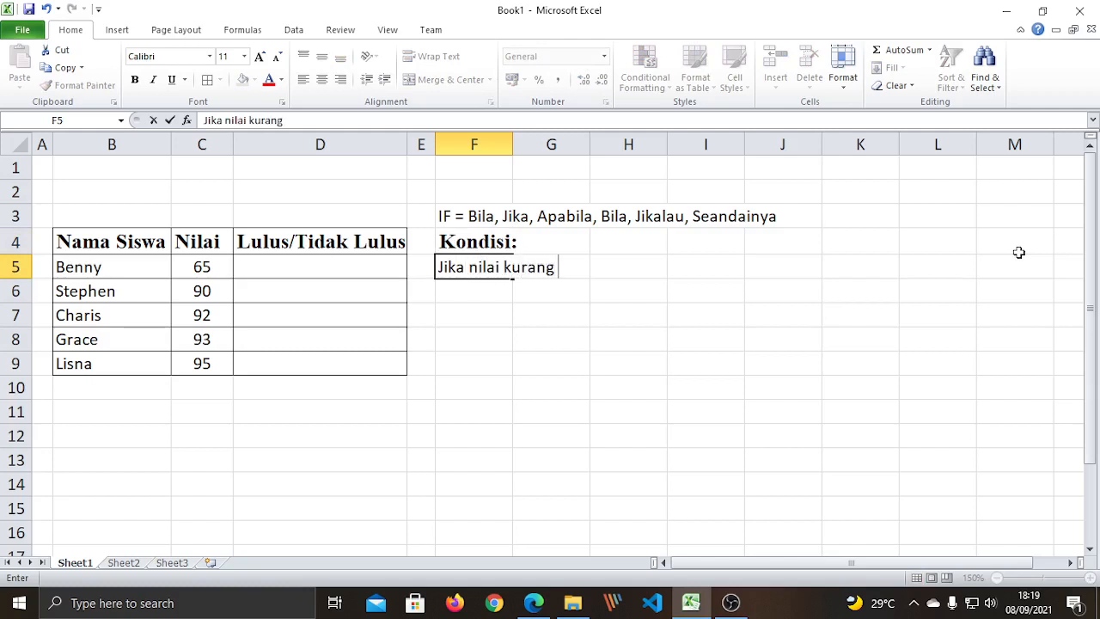
{"action": "type", "text": "dari 75 "}
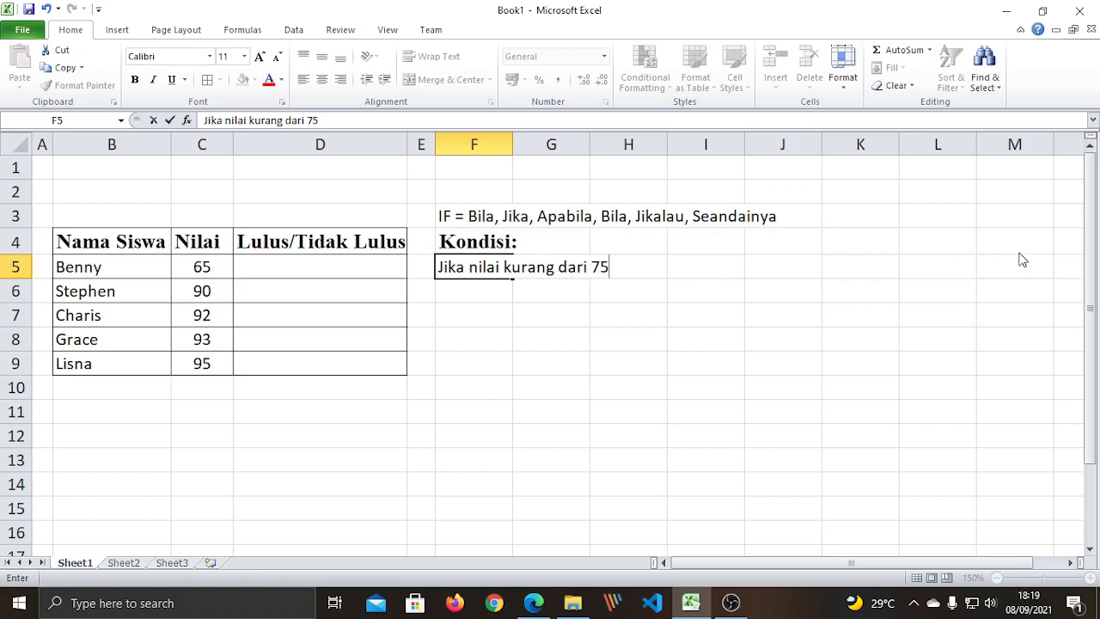
{"action": "type", "text": "nk"}
{"action": "key", "text": "BackSpace"}
{"action": "key", "text": "BackSpace"}
{"action": "type", "text": "maka"}
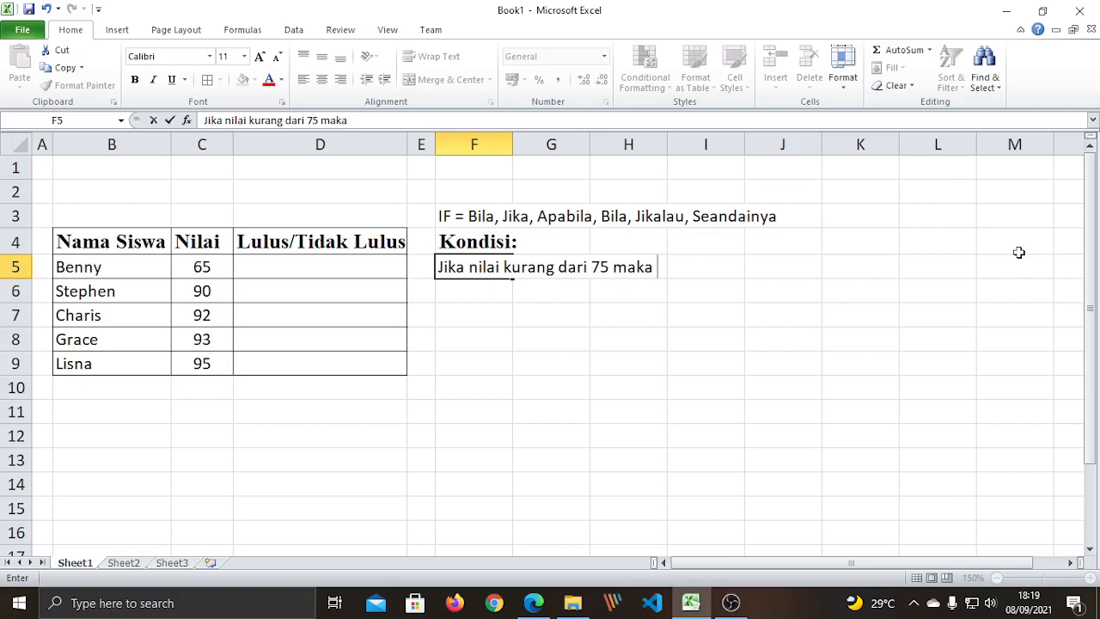
{"action": "type", "text": " \"TIDAK LUL"}
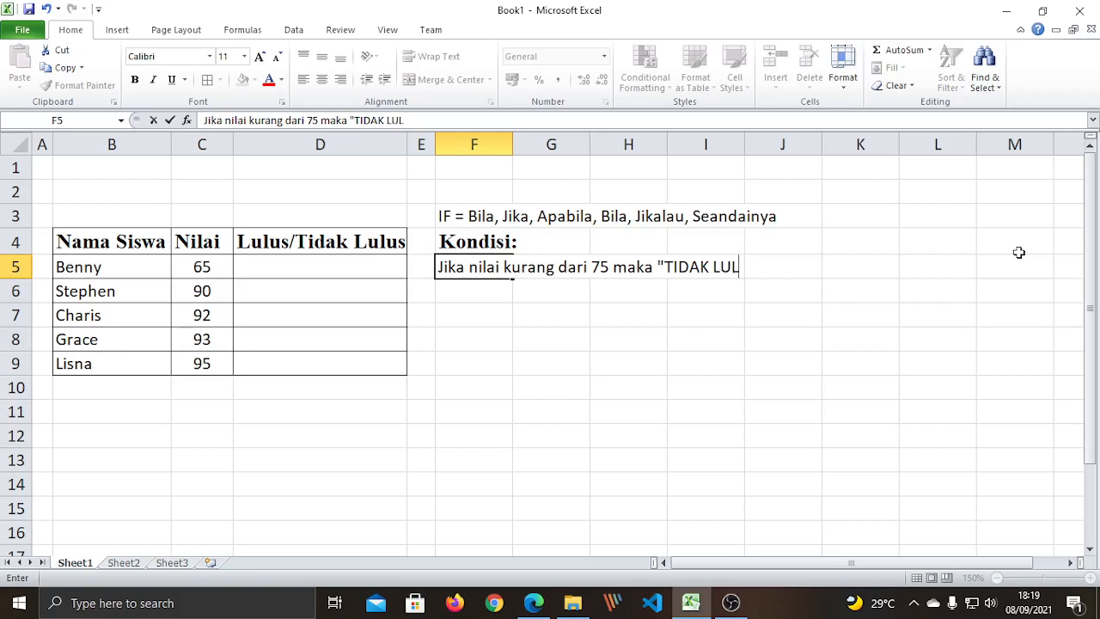
{"action": "type", "text": "US"}
{"action": "key", "text": "Return"}
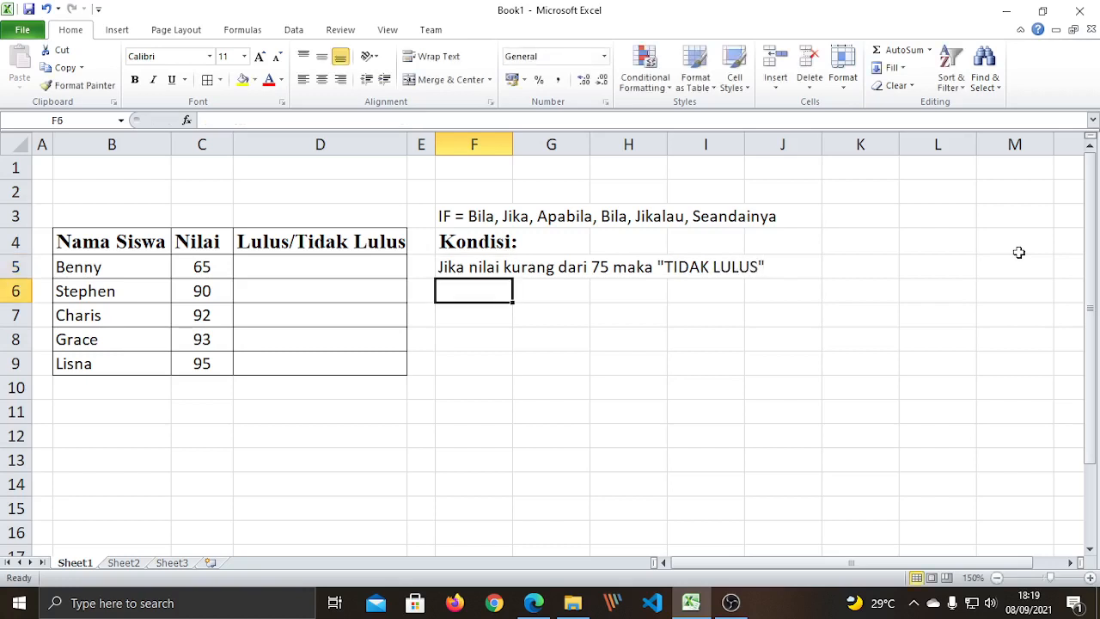
Write F6's rule 'Jika nilai TIDAK kurang dari 75 (nilai LEBIH DARI 75) maka "LULUS"'.
{"action": "type", "text": "jIKA"}
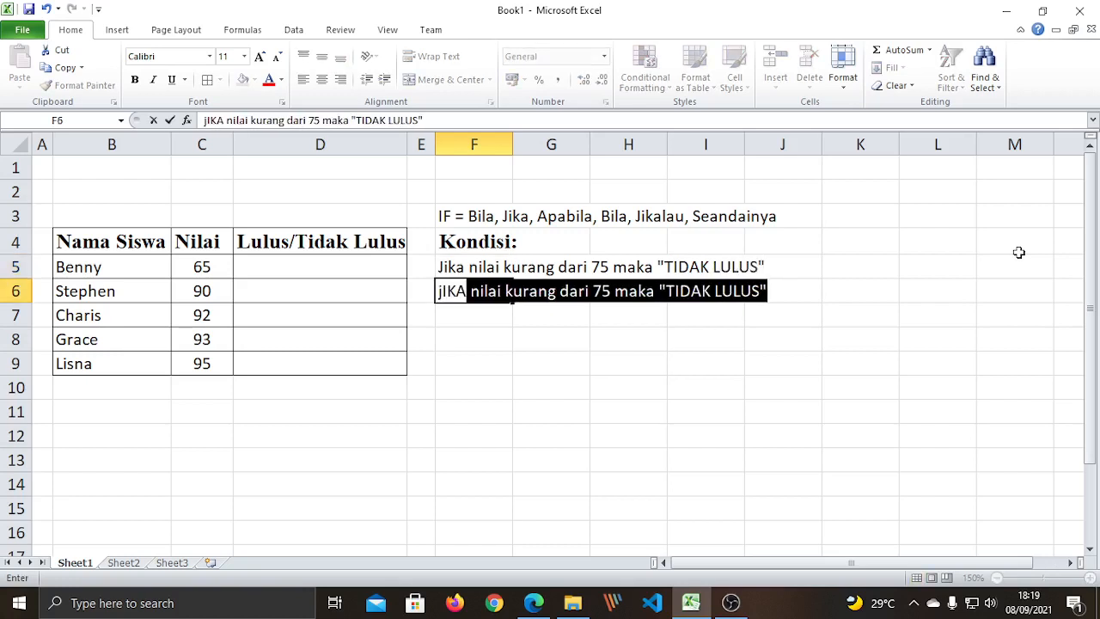
{"action": "key", "text": "BackSpace"}
{"action": "key", "text": "BackSpace"}
{"action": "key", "text": "BackSpace"}
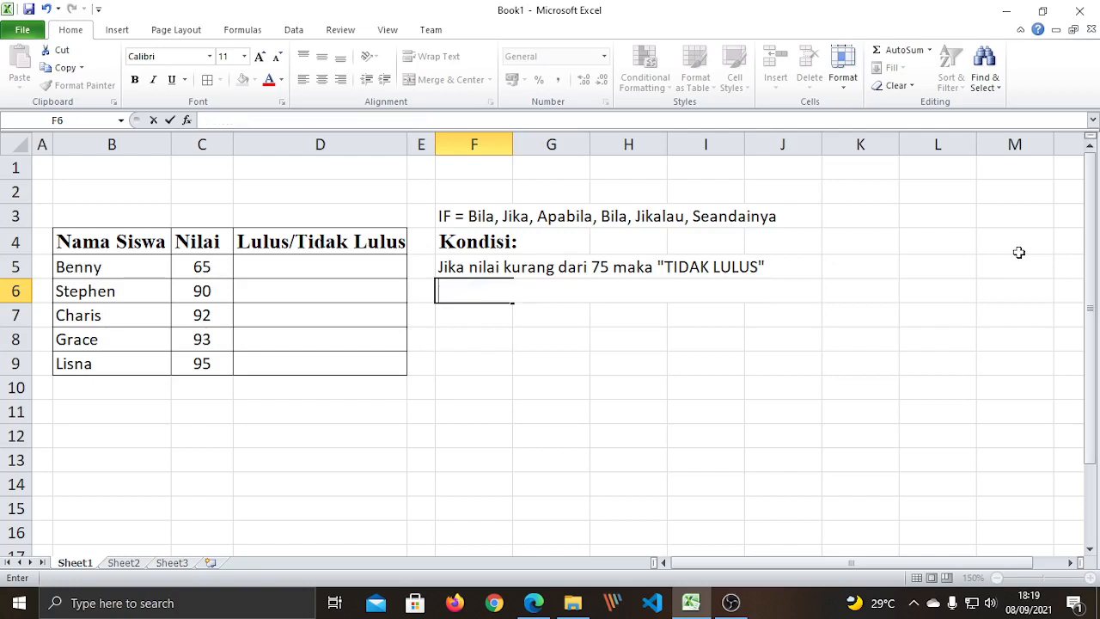
{"action": "type", "text": "Jika nilai "}
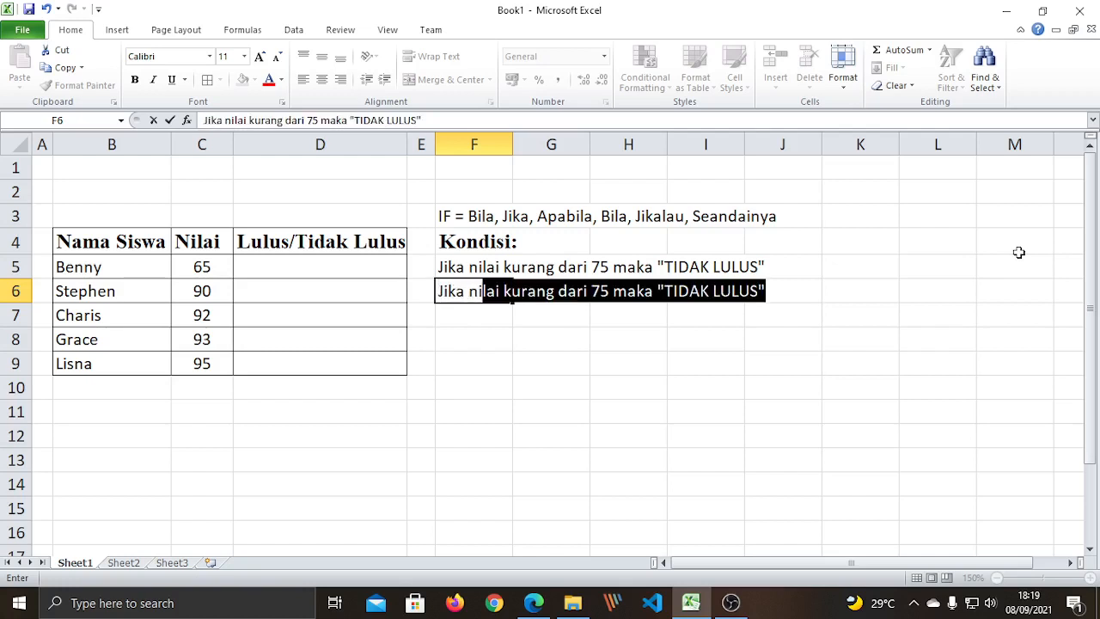
{"action": "type", "text": "TIDAK "}
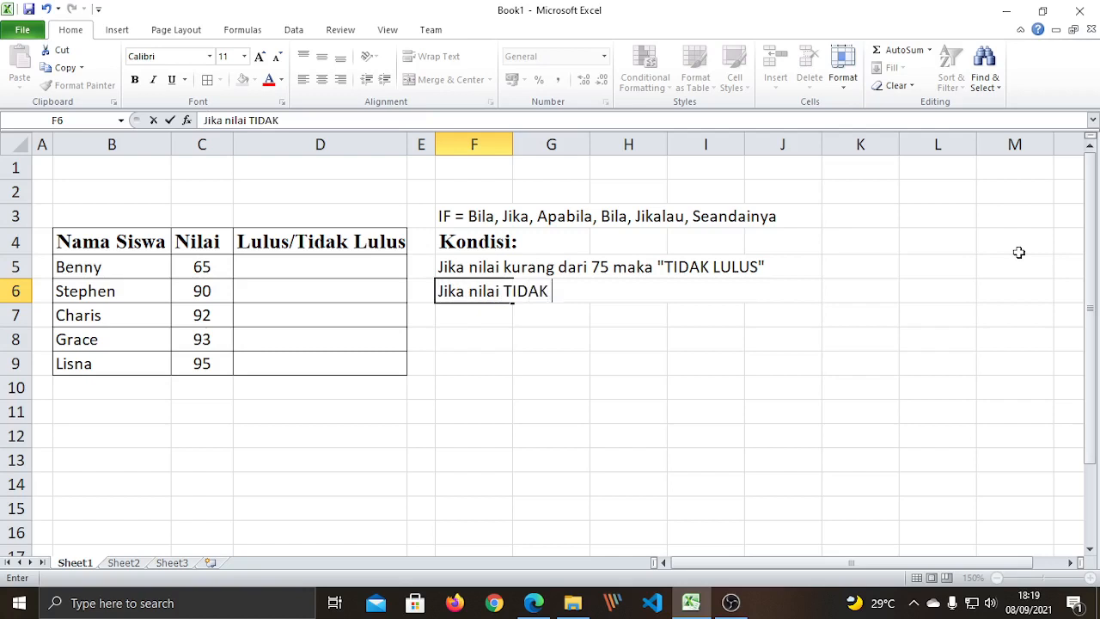
{"action": "type", "text": "kurang"}
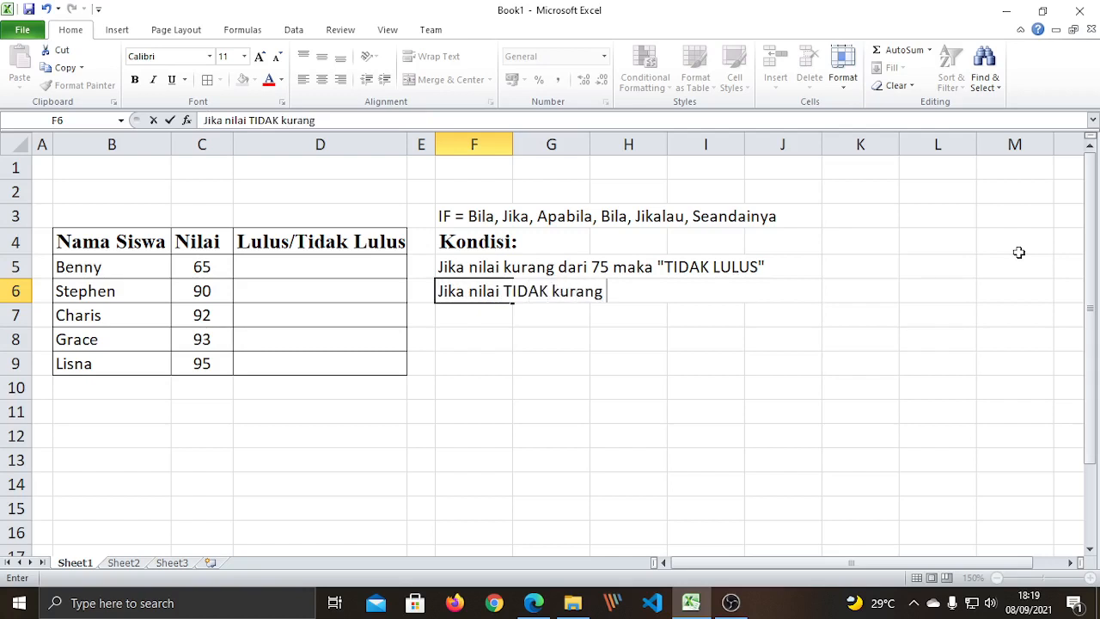
{"action": "type", "text": " dari 75 ("}
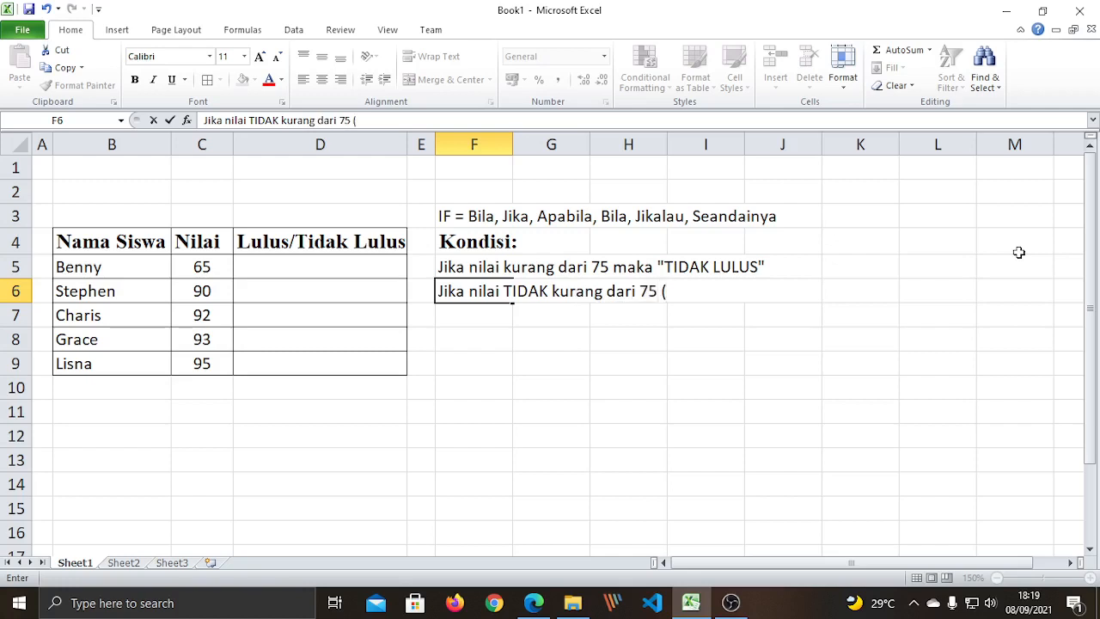
{"action": "type", "text": "nilai LEBIH"}
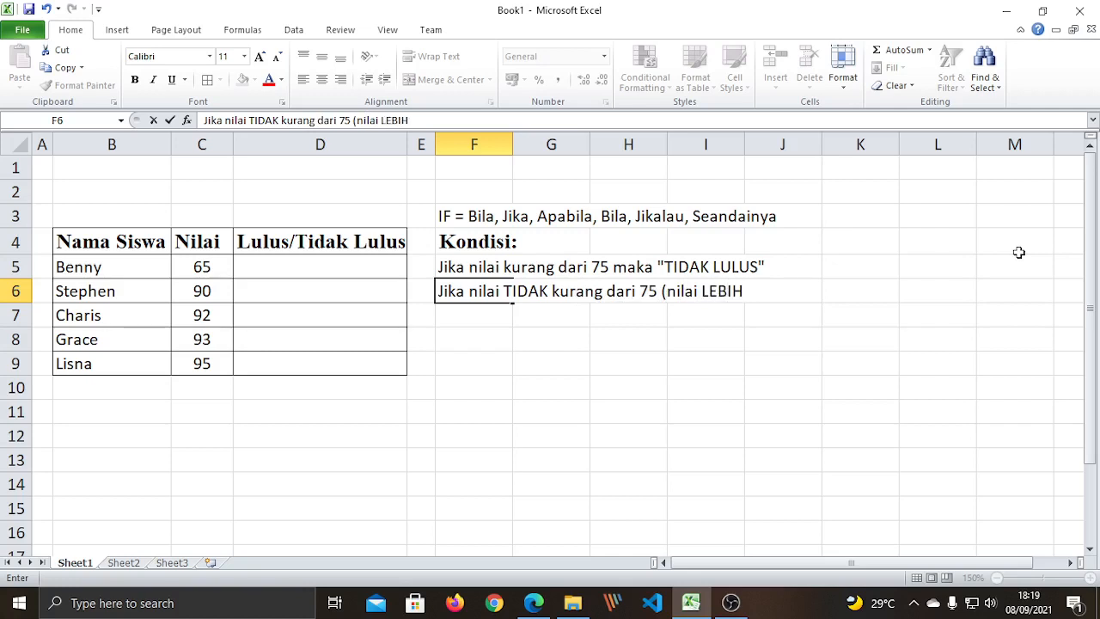
{"action": "type", "text": "DARI"}
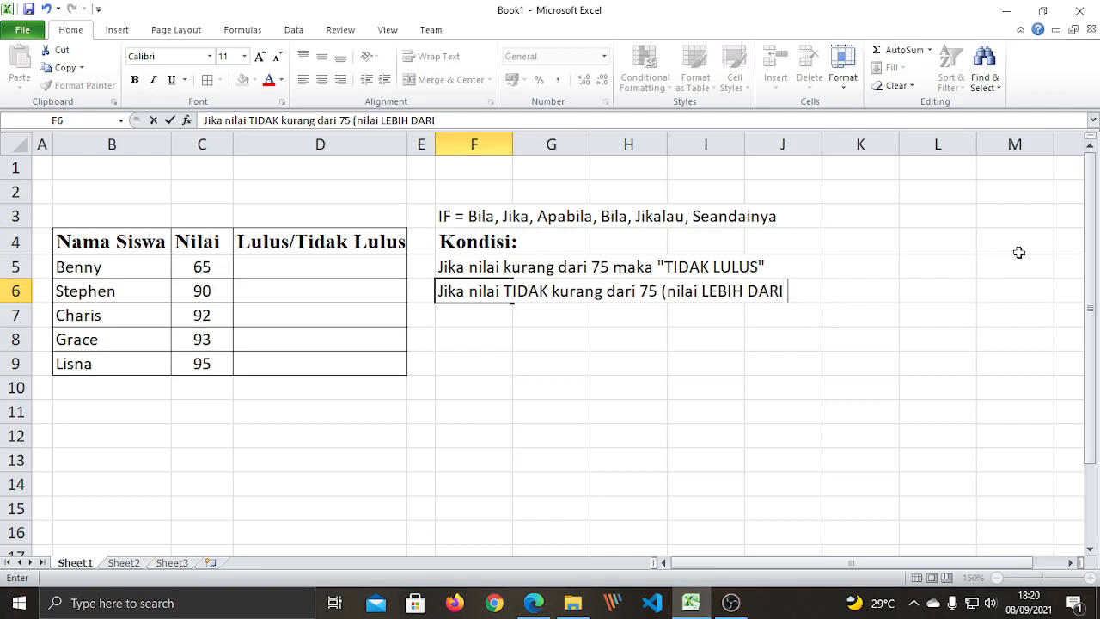
{"action": "type", "text": " 75) MAKA \"lulus"}
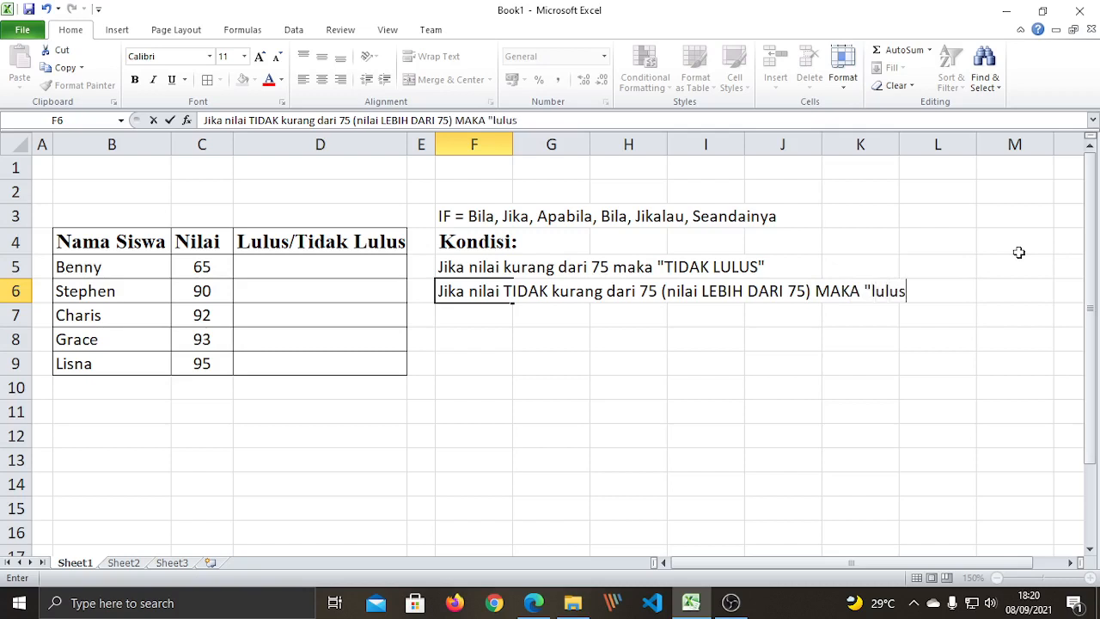
{"action": "key", "text": "BackSpace"}
{"action": "key", "text": "BackSpace"}
{"action": "key", "text": "BackSpace"}
{"action": "key", "text": "BackSpace"}
{"action": "type", "text": "LULUS\""}
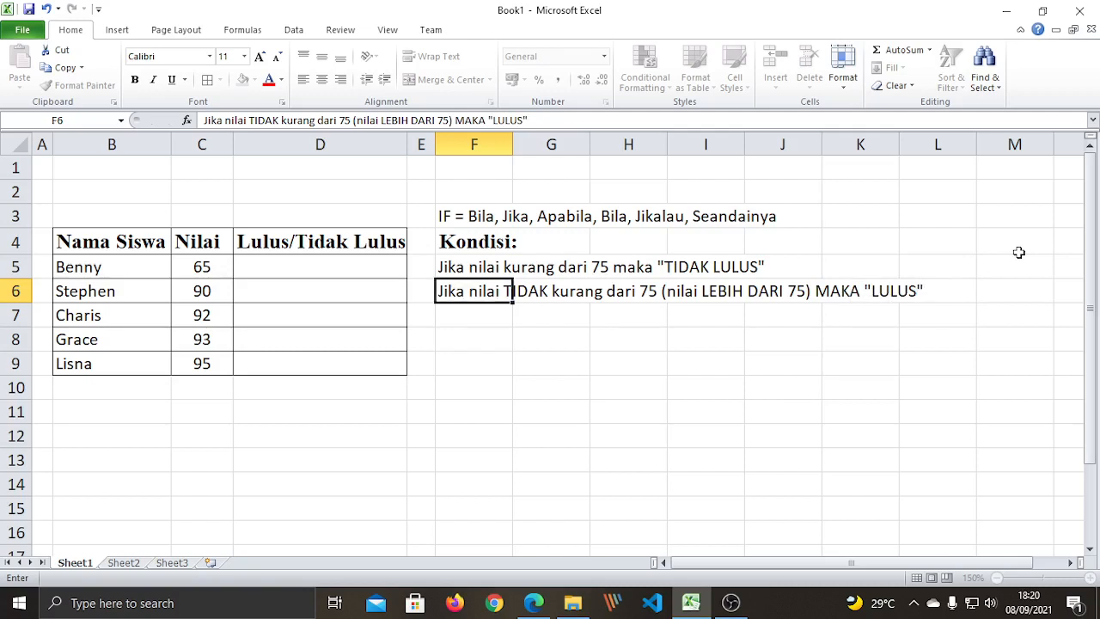
{"action": "key", "text": "Left"}
{"action": "key", "text": "Left"}
{"action": "key", "text": "Left"}
{"action": "key", "text": "Right"}
{"action": "key", "text": "Right"}
{"action": "key", "text": "Right"}
{"action": "key", "text": "F2"}
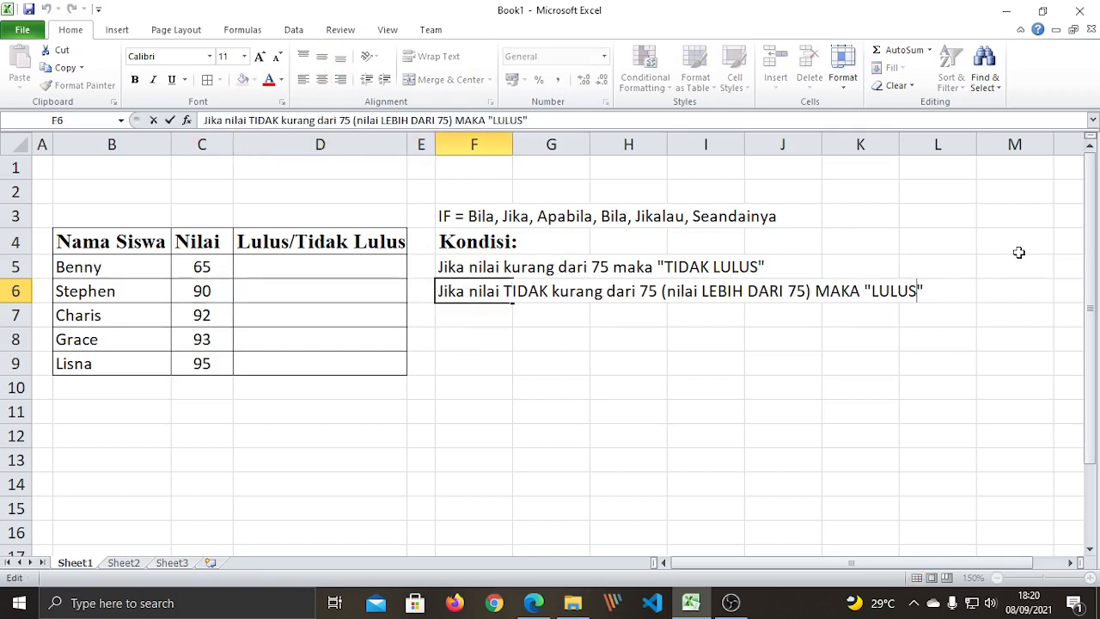
{"action": "key", "text": "BackSpace"}
{"action": "key", "text": "BackSpace"}
{"action": "key", "text": "BackSpace"}
{"action": "key", "text": "BackSpace"}
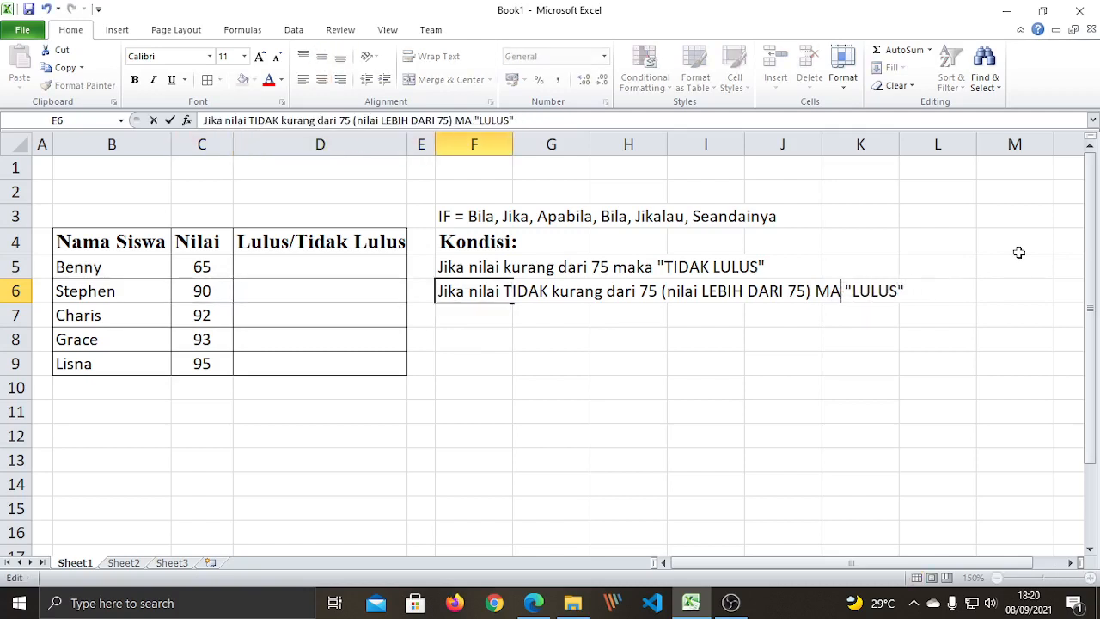
{"action": "type", "text": "M"}
{"action": "key", "text": "BackSpace"}
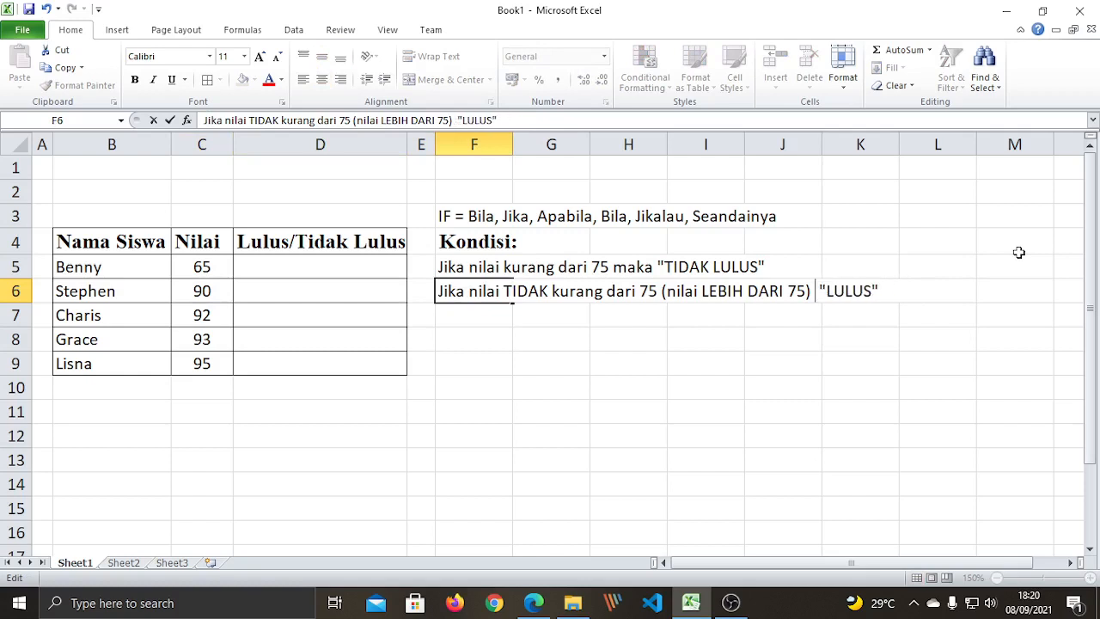
{"action": "type", "text": "makla"}
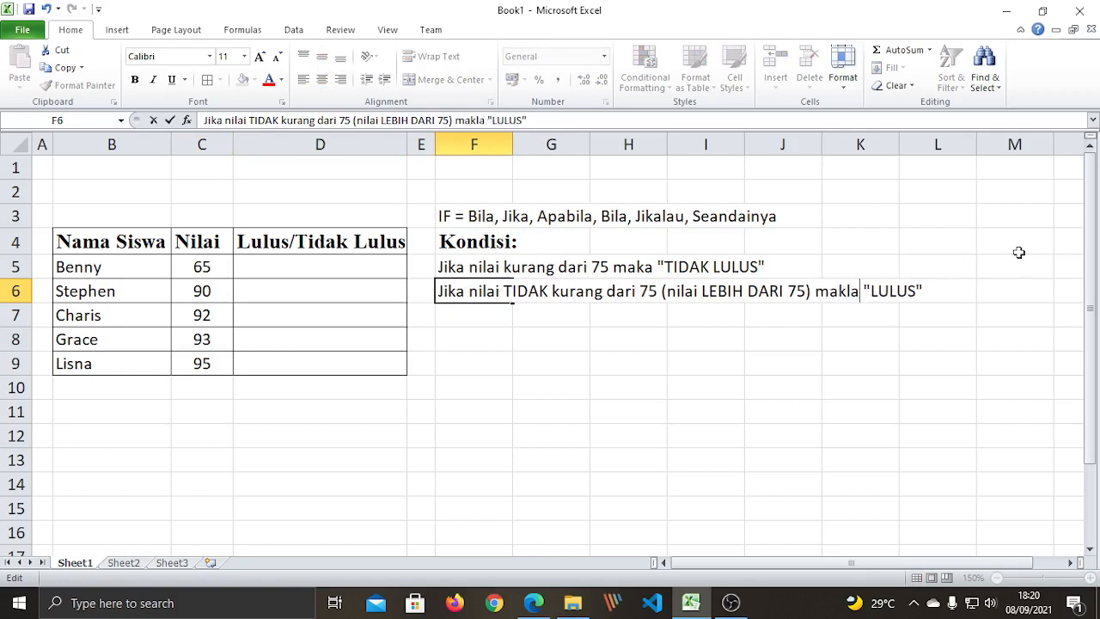
{"action": "key", "text": "BackSpace"}
{"action": "key", "text": "BackSpace"}
Finish 'maka' in F6, then apply red font and bold to F5:L6.
{"action": "type", "text": "a"}
{"action": "left_click", "coordinate": [727, 373]}
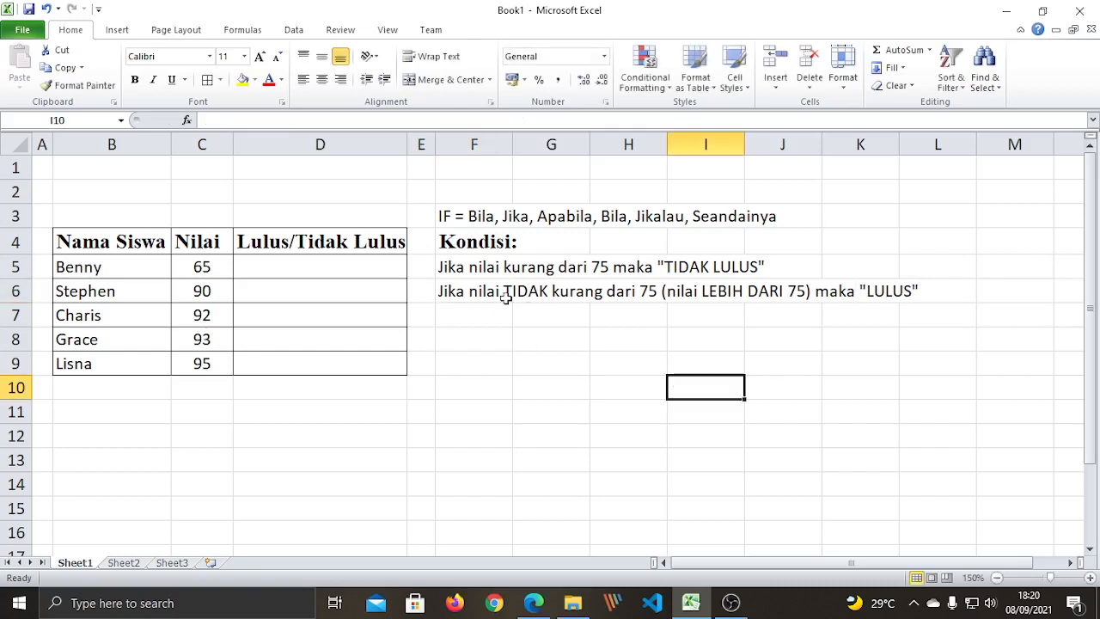
{"action": "left_click_drag", "start_coordinate": [503, 266], "coordinate": [938, 291]}
{"action": "left_click", "coordinate": [272, 82]}
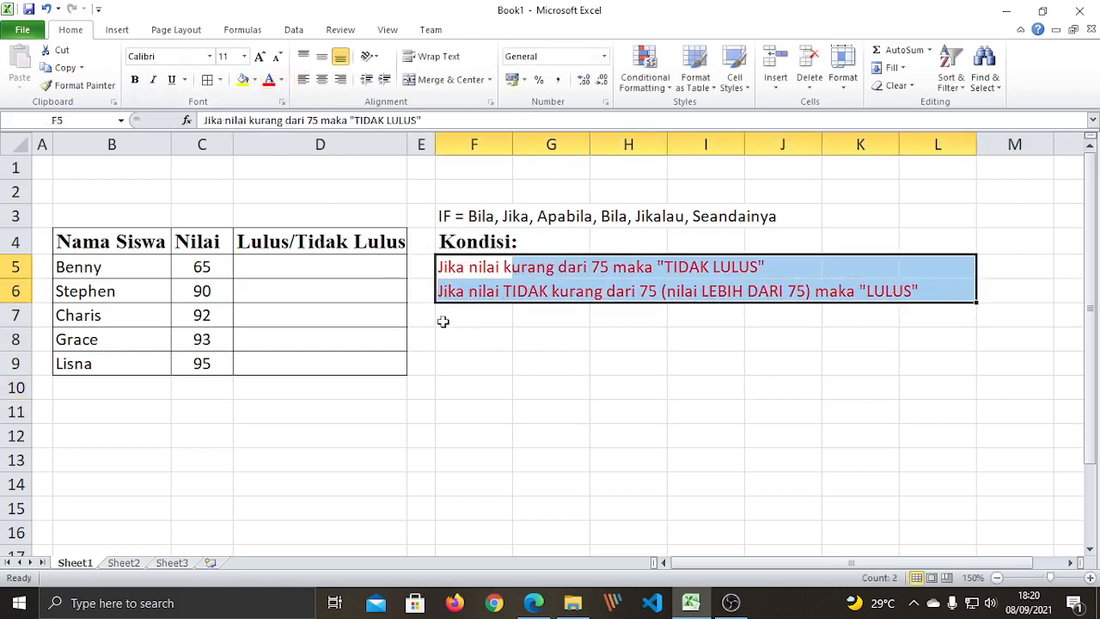
{"action": "left_click", "coordinate": [134, 80]}
{"action": "left_click", "coordinate": [468, 361]}
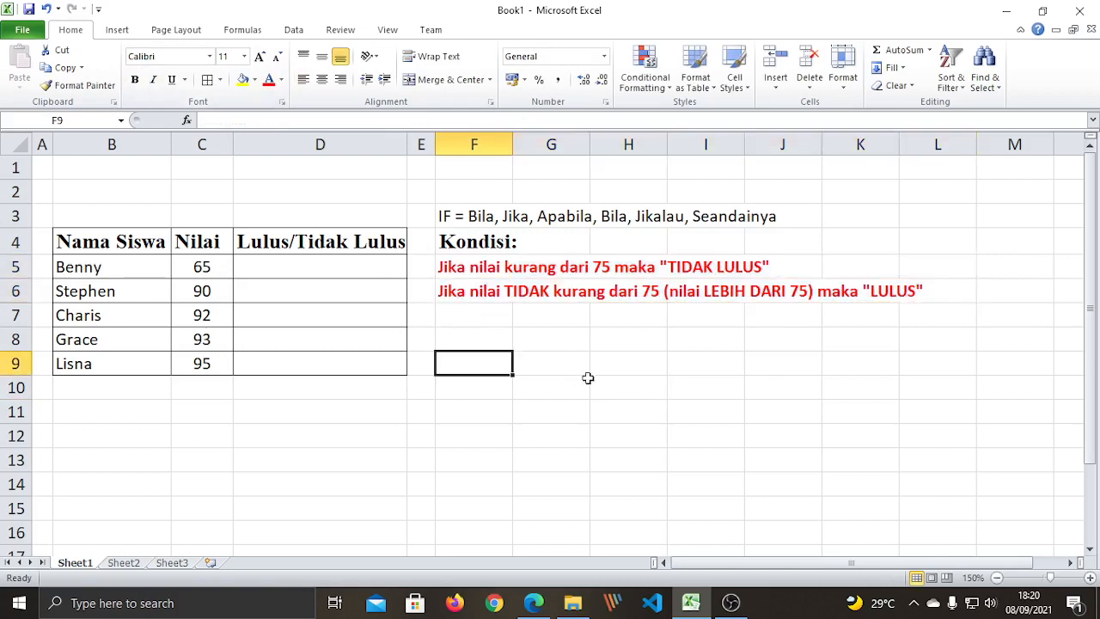
Select F5, D5 and F6 in turn to review the formatted conditions.
{"action": "left_click", "coordinate": [608, 365]}
{"action": "left_click", "coordinate": [503, 267]}
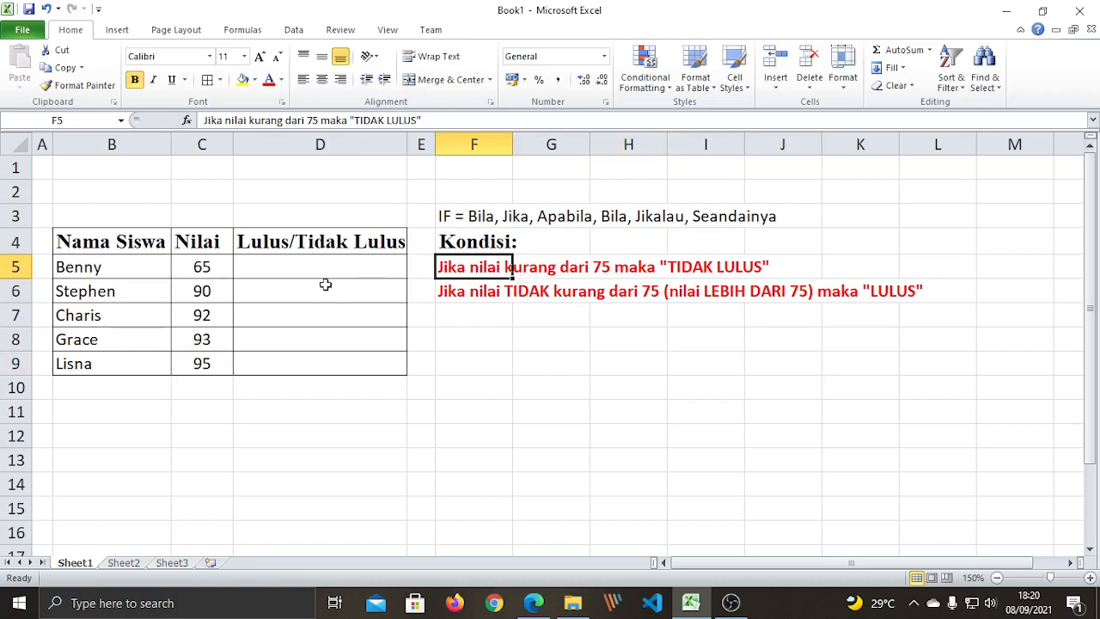
{"action": "left_click", "coordinate": [319, 252]}
{"action": "left_click", "coordinate": [319, 268]}
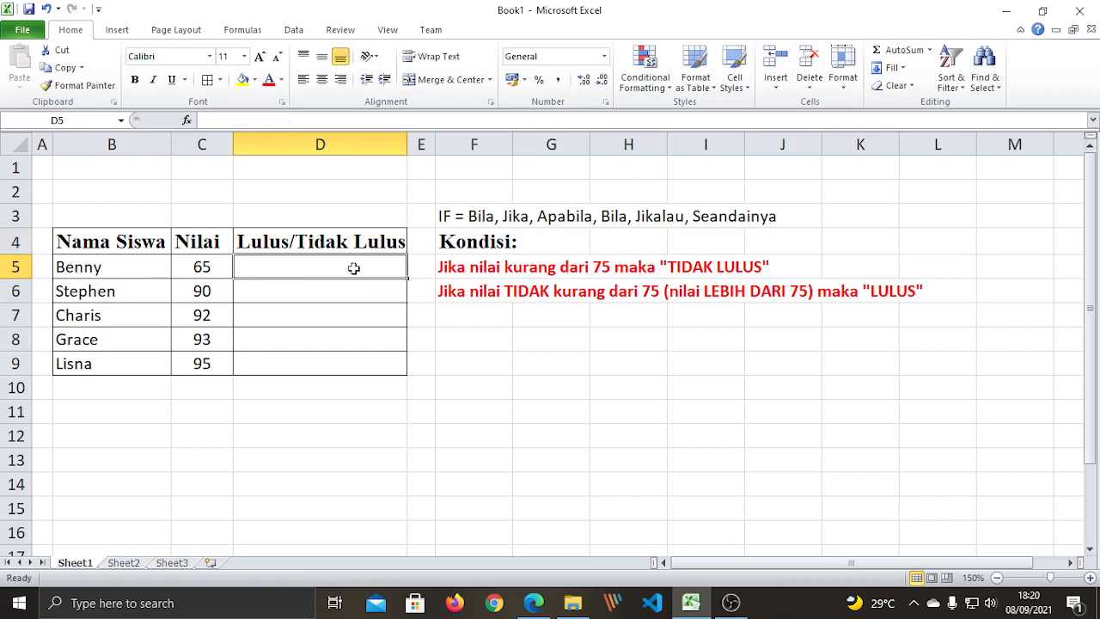
{"action": "left_click", "coordinate": [592, 353]}
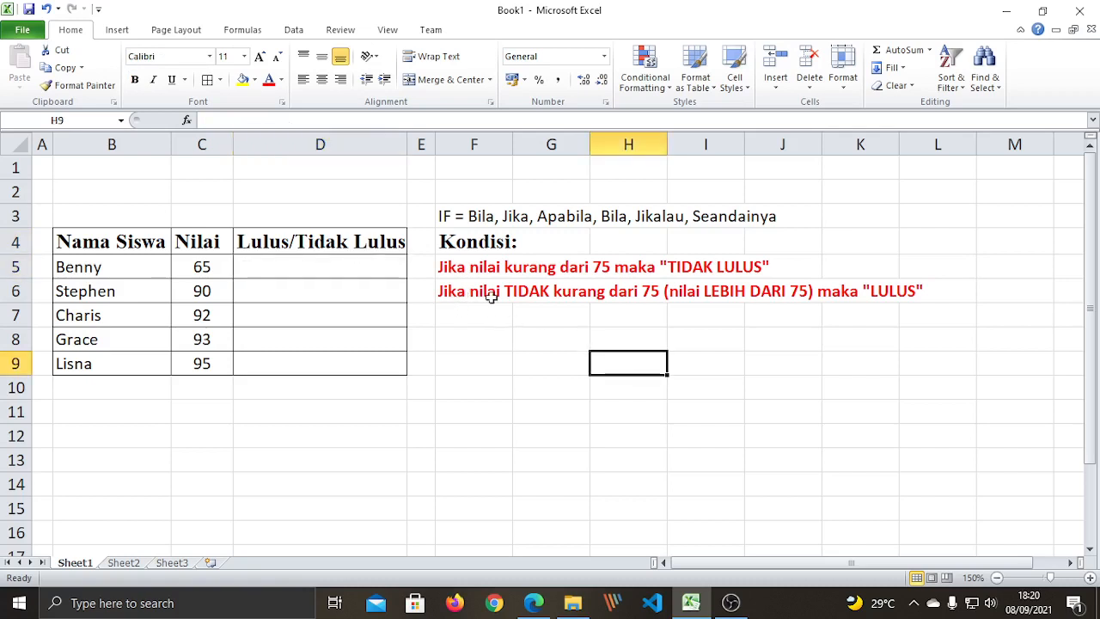
{"action": "left_click", "coordinate": [543, 293]}
{"action": "left_click", "coordinate": [436, 297]}
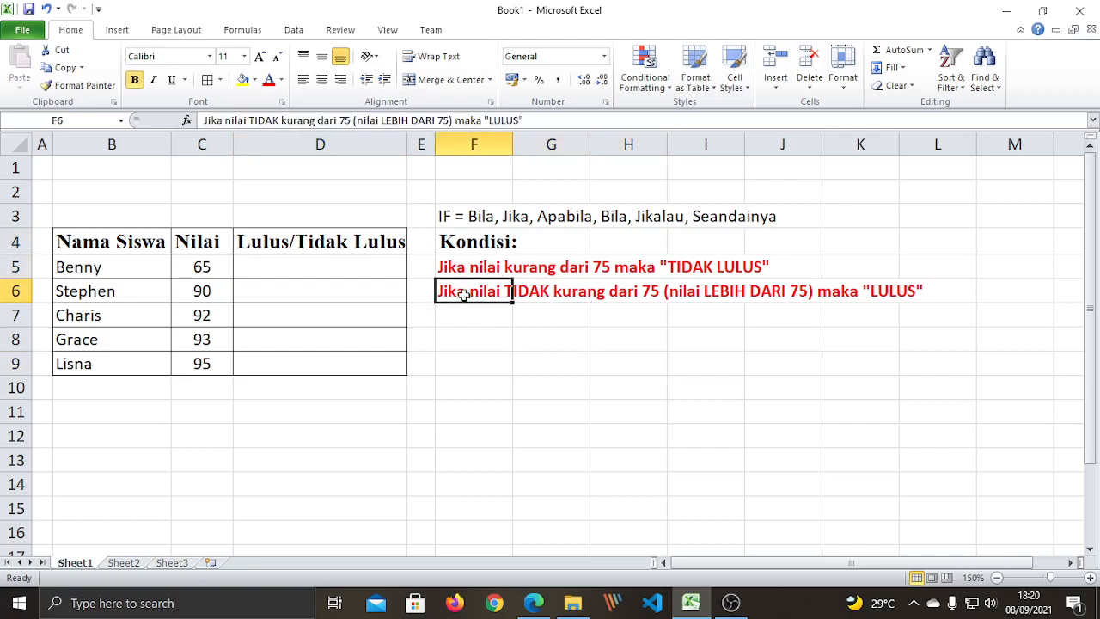
{"action": "left_click", "coordinate": [515, 308]}
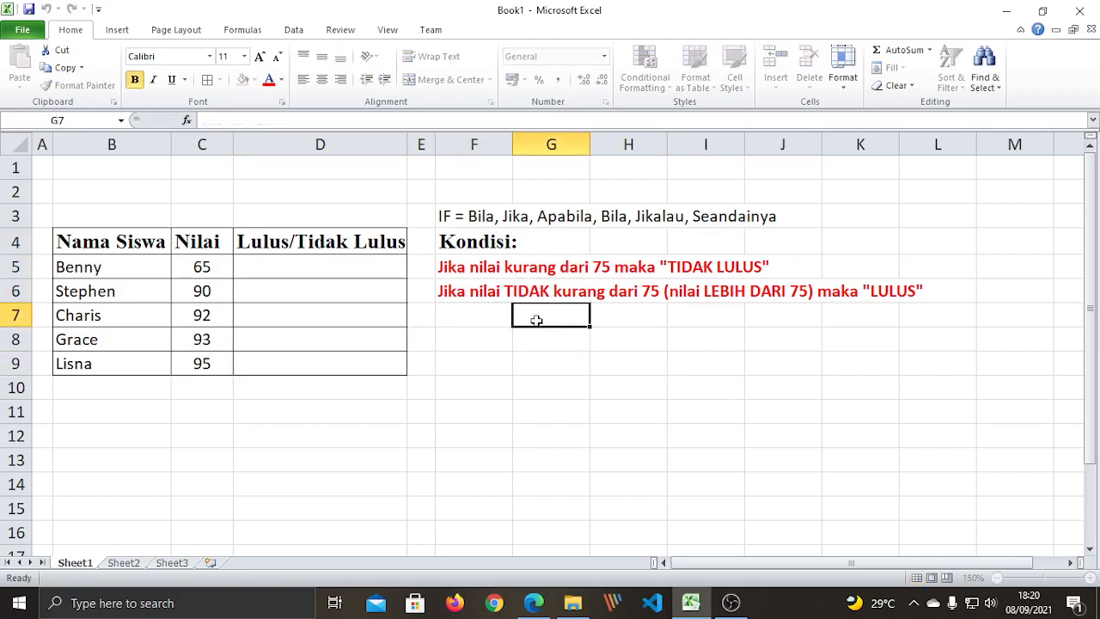
{"action": "left_click", "coordinate": [508, 289]}
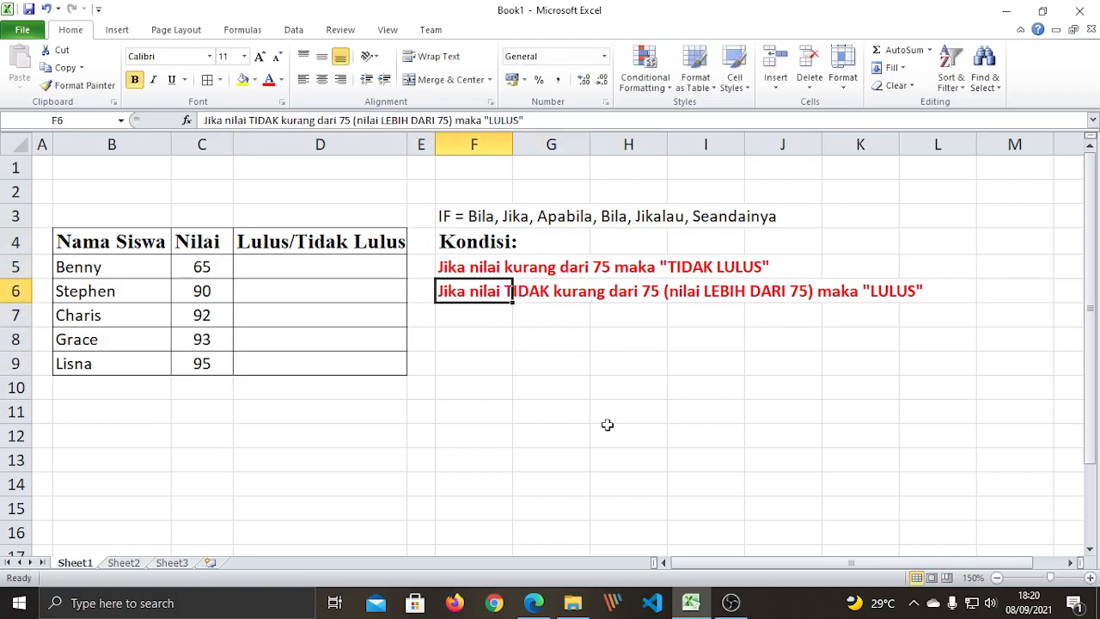
{"action": "key", "text": "F2"}
{"action": "left_click_drag", "start_coordinate": [505, 291], "coordinate": [550, 290]}
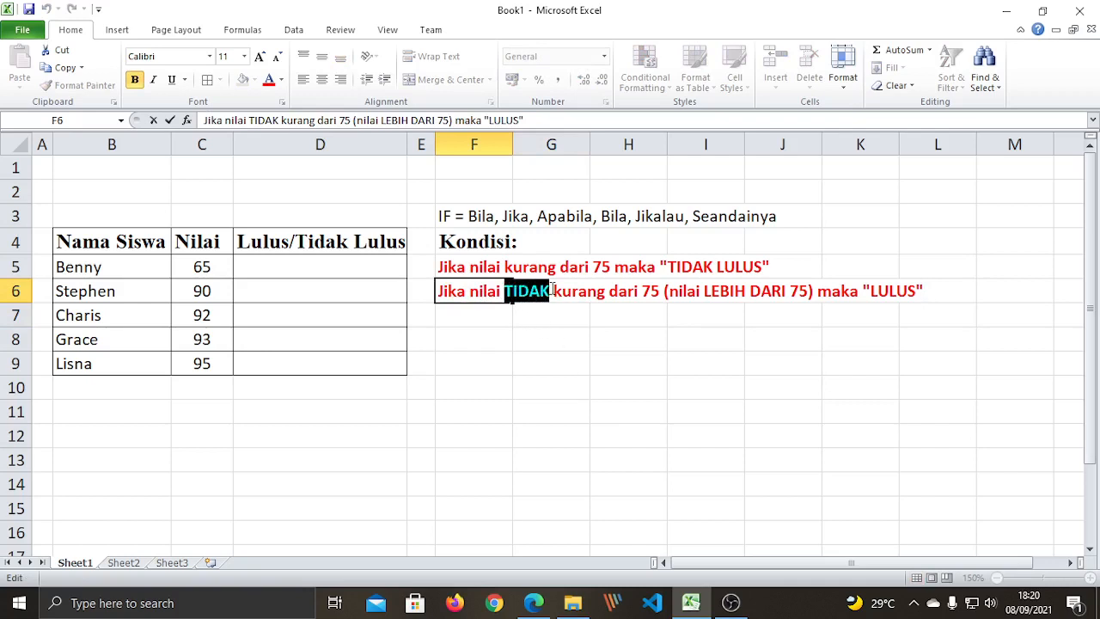
{"action": "left_click", "coordinate": [508, 291]}
{"action": "left_click", "coordinate": [783, 363]}
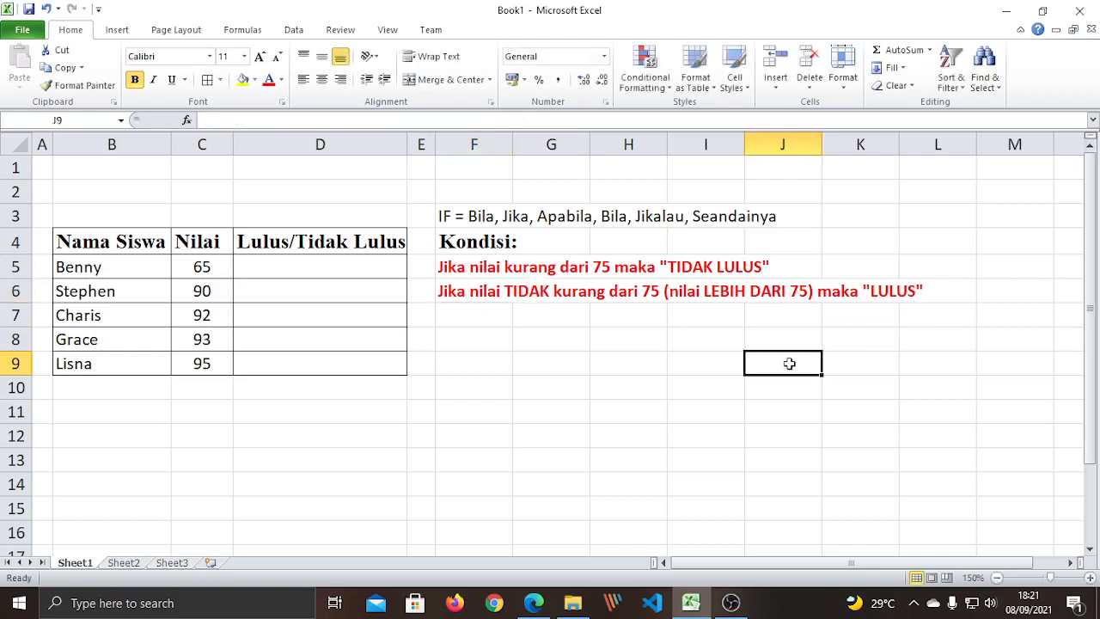
{"action": "left_click", "coordinate": [560, 330]}
{"action": "left_click", "coordinate": [483, 290]}
{"action": "left_click", "coordinate": [520, 383]}
{"action": "left_click", "coordinate": [486, 266]}
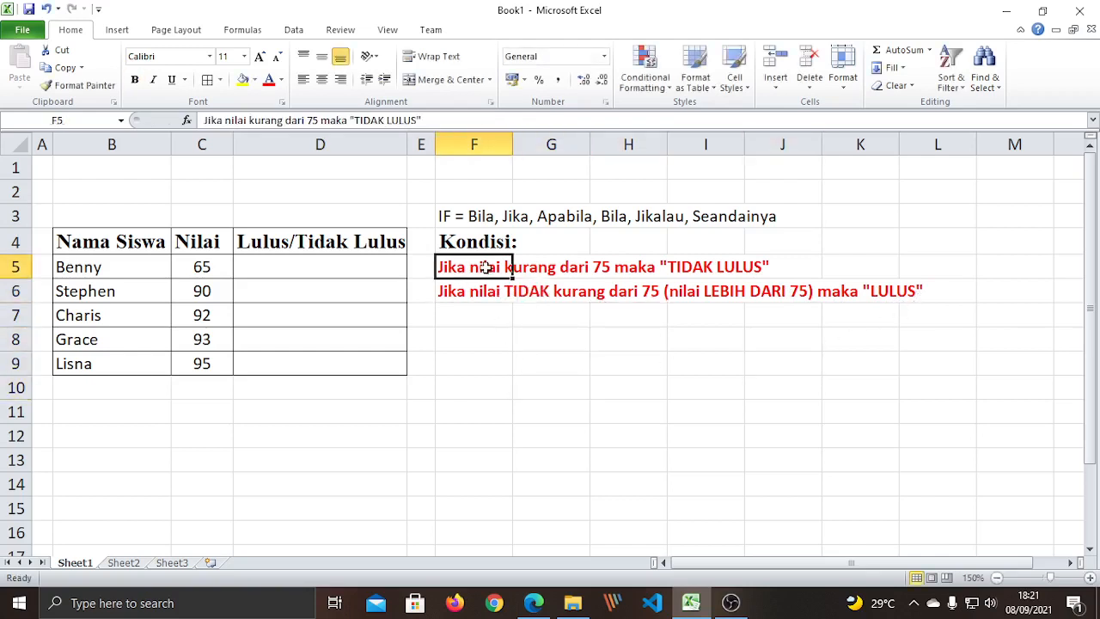
{"action": "left_click", "coordinate": [473, 281]}
{"action": "left_click", "coordinate": [475, 339]}
{"action": "left_click", "coordinate": [479, 273]}
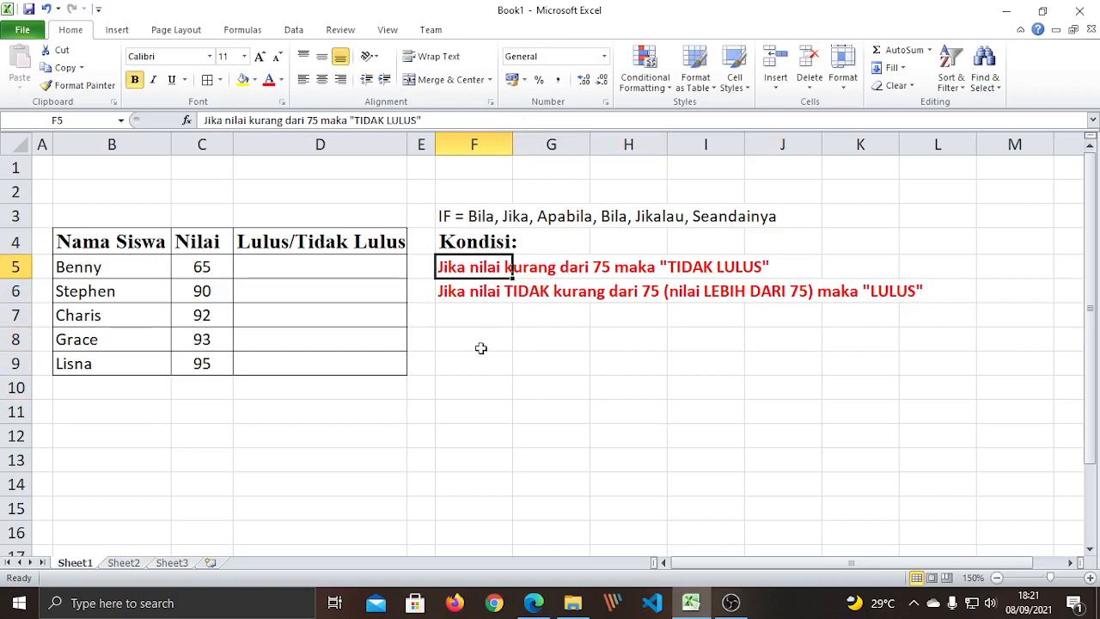
{"action": "left_click", "coordinate": [480, 345]}
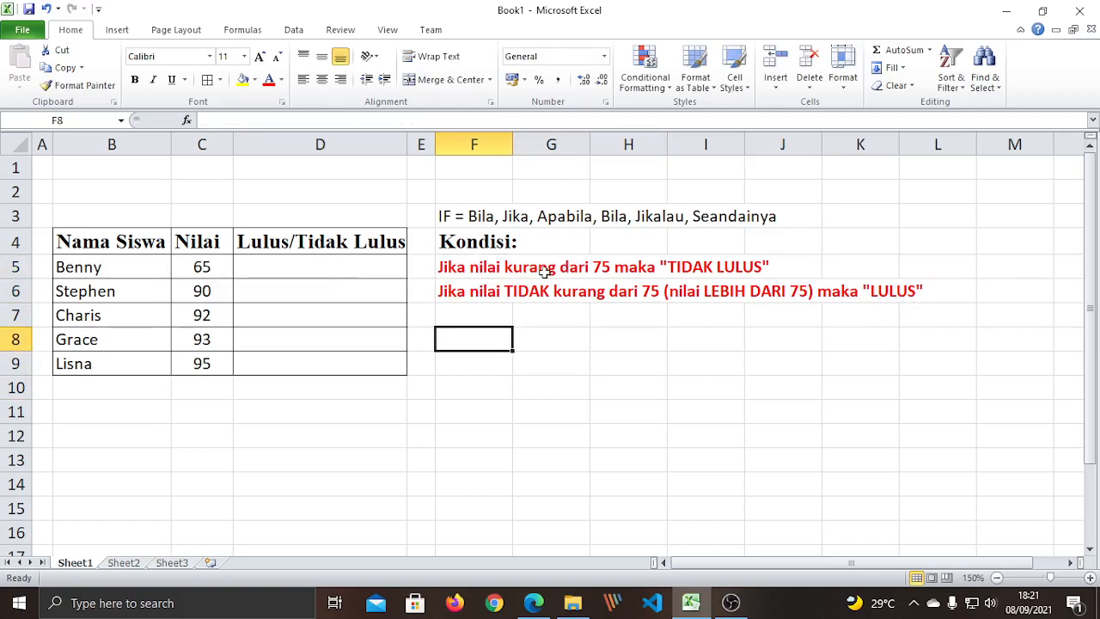
{"action": "left_click", "coordinate": [466, 270]}
{"action": "left_click_drag", "start_coordinate": [522, 383], "coordinate": [518, 370]}
{"action": "left_click", "coordinate": [471, 269]}
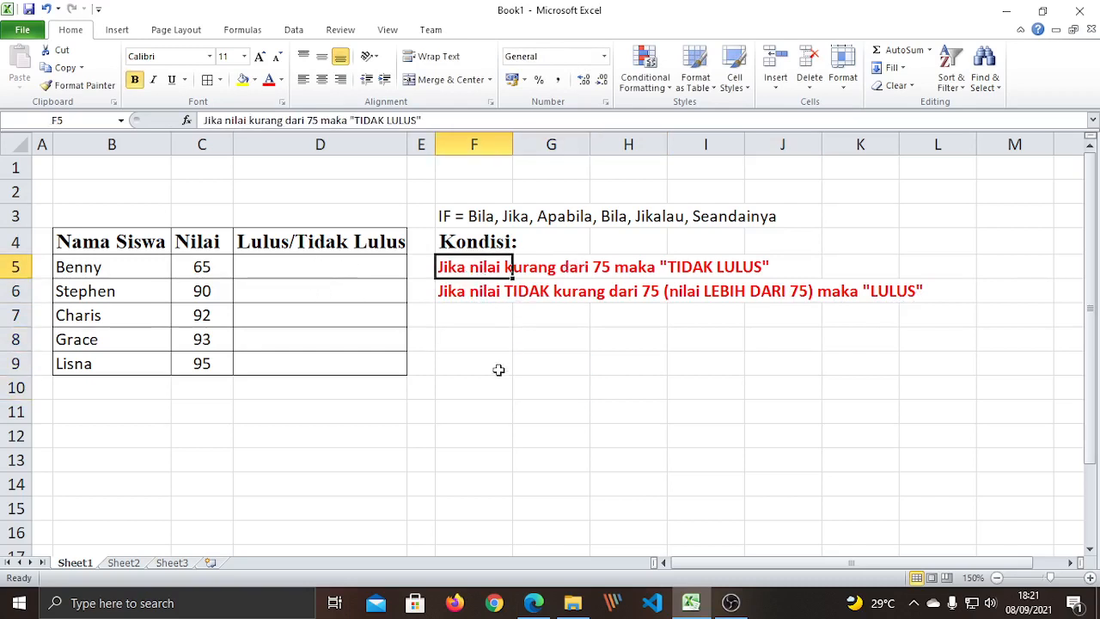
{"action": "left_click", "coordinate": [495, 384]}
{"action": "left_click", "coordinate": [469, 271]}
{"action": "left_click", "coordinate": [296, 267]}
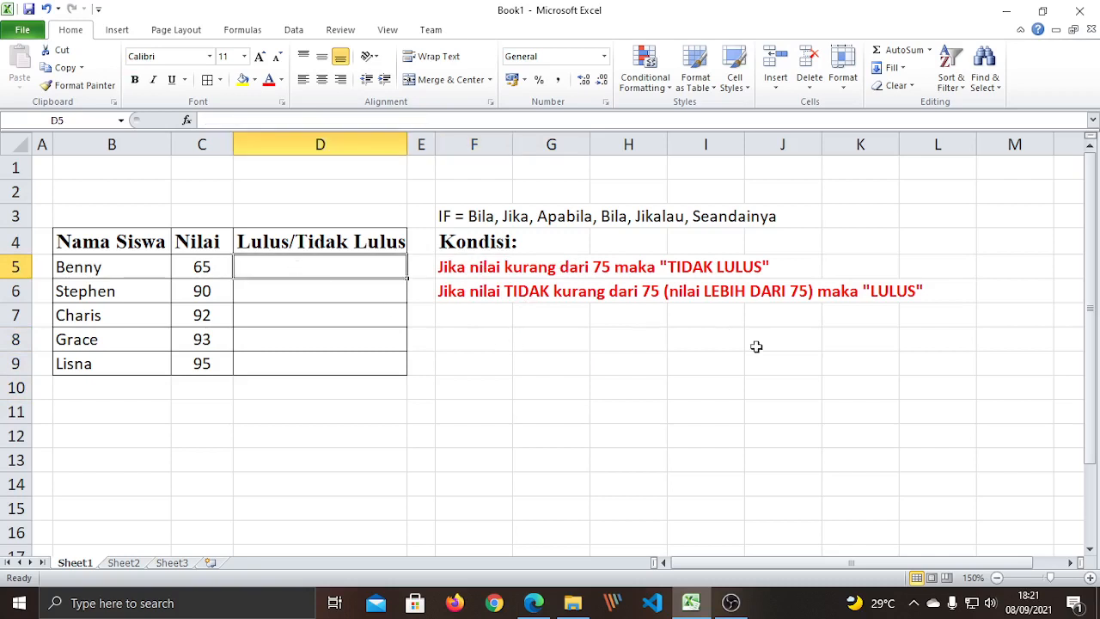
Type =if( in D5 and add Benny's score cell C5, giving =if(C5.
{"action": "type", "text": "="}
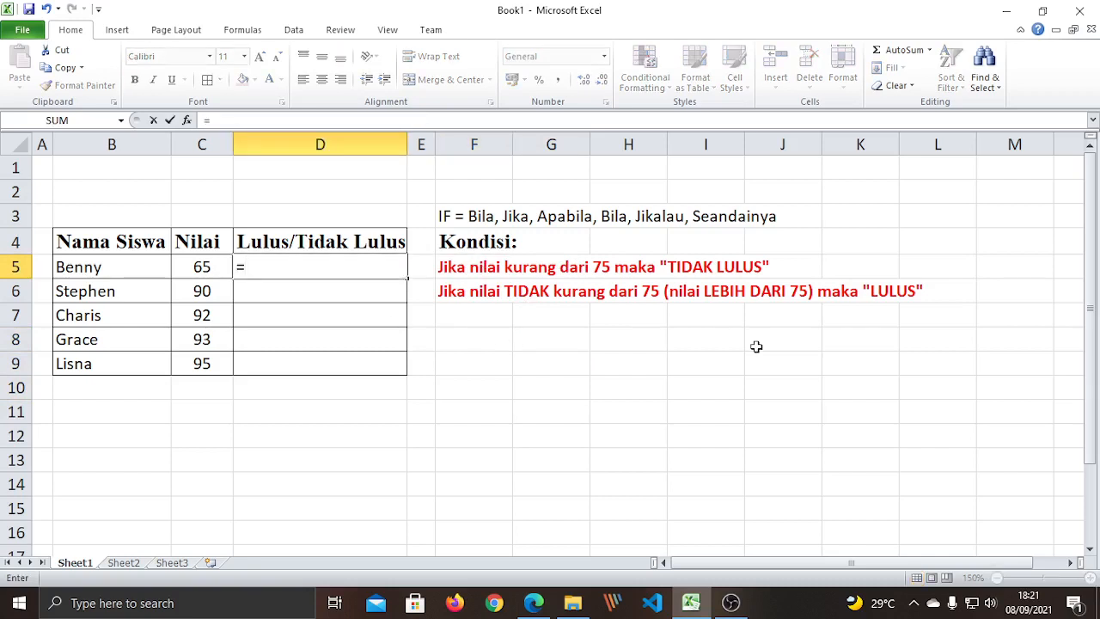
{"action": "type", "text": "if"}
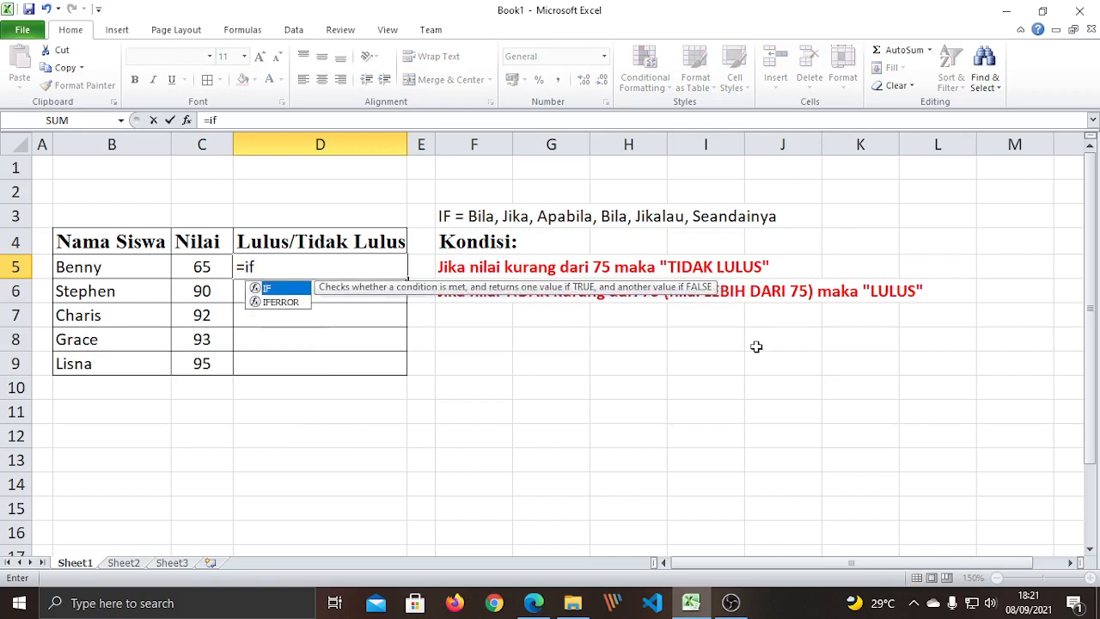
{"action": "type", "text": "("}
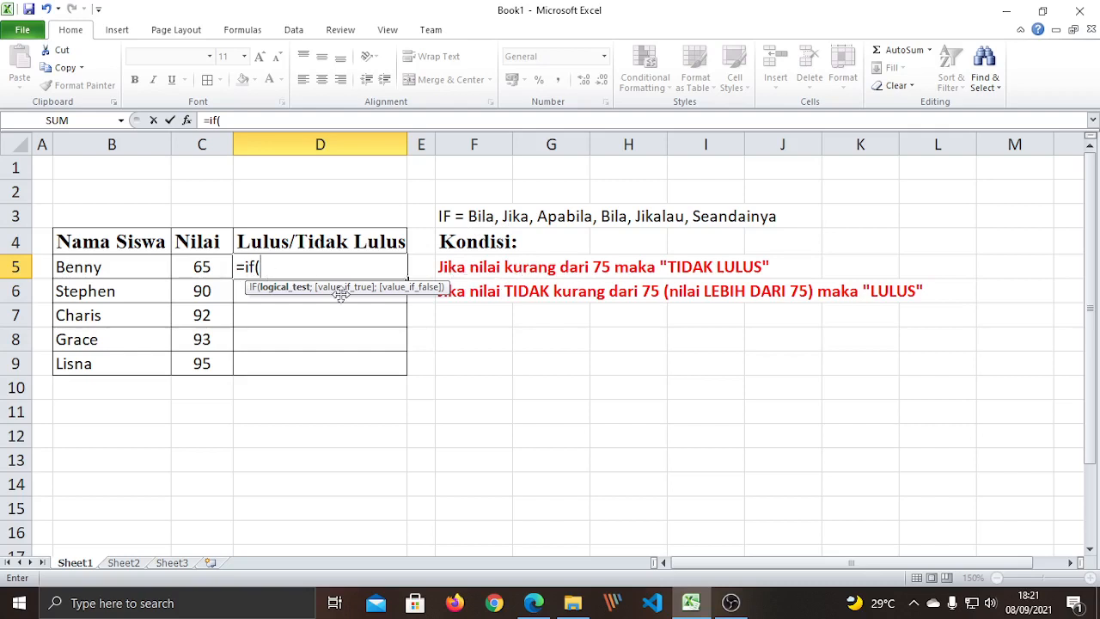
{"action": "left_click", "coordinate": [204, 267]}
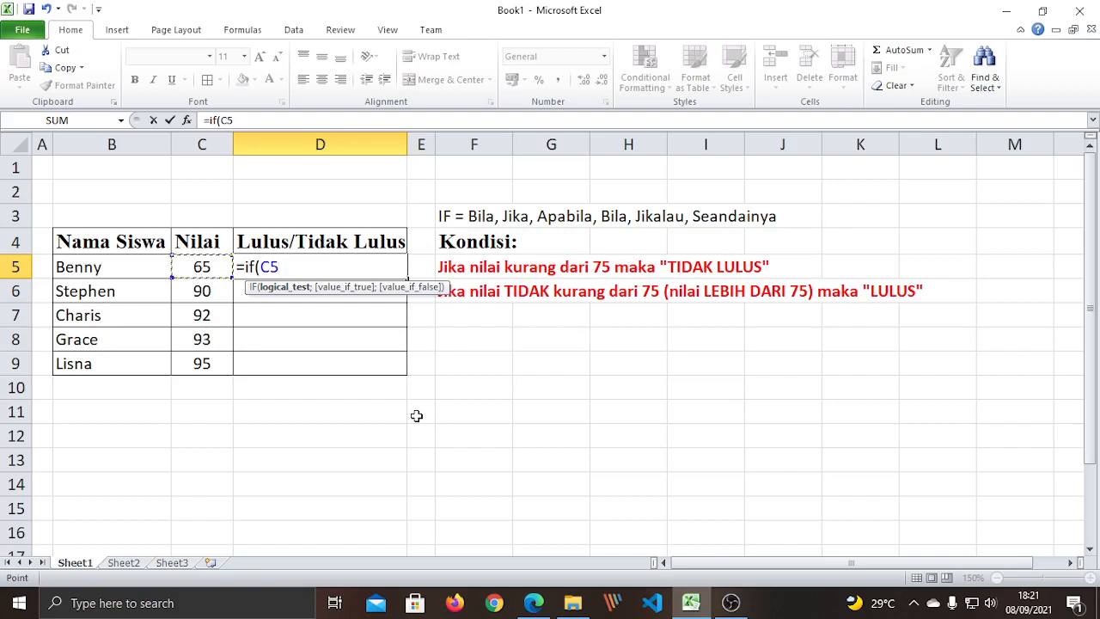
Extend D5's formula to =if(C5<75;, highlighting the less-than sign and separator.
{"action": "type", "text": "<"}
{"action": "left_click_drag", "start_coordinate": [289, 267], "coordinate": [280, 268]}
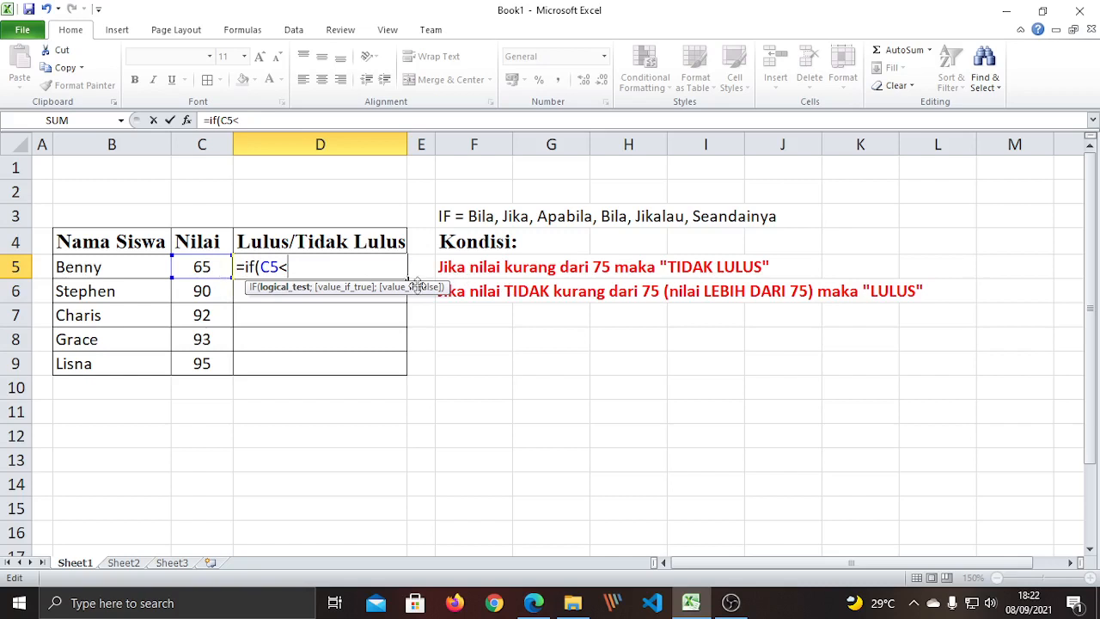
{"action": "left_click_drag", "start_coordinate": [283, 266], "coordinate": [291, 266]}
{"action": "left_click", "coordinate": [295, 269]}
{"action": "type", "text": "75;"}
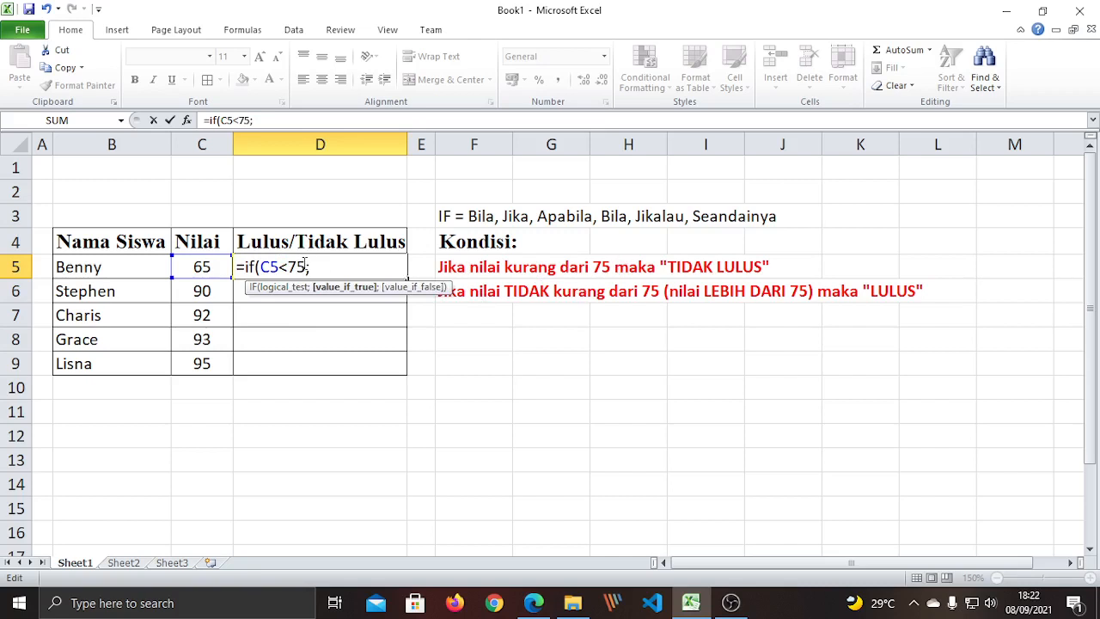
{"action": "left_click_drag", "start_coordinate": [306, 266], "coordinate": [317, 270]}
{"action": "left_click", "coordinate": [343, 268]}
Add "TIDAK LULUS as the result, highlighting its text and quote marks.
{"action": "type", "text": "\"TIDAK LULUS"}
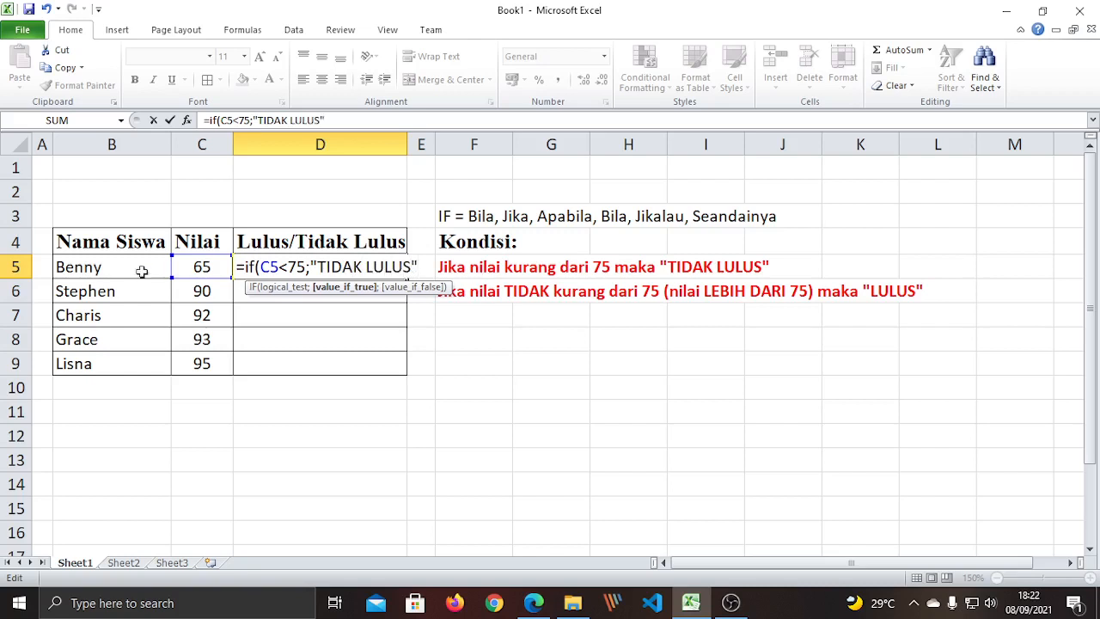
{"action": "left_click_drag", "start_coordinate": [318, 267], "coordinate": [410, 267]}
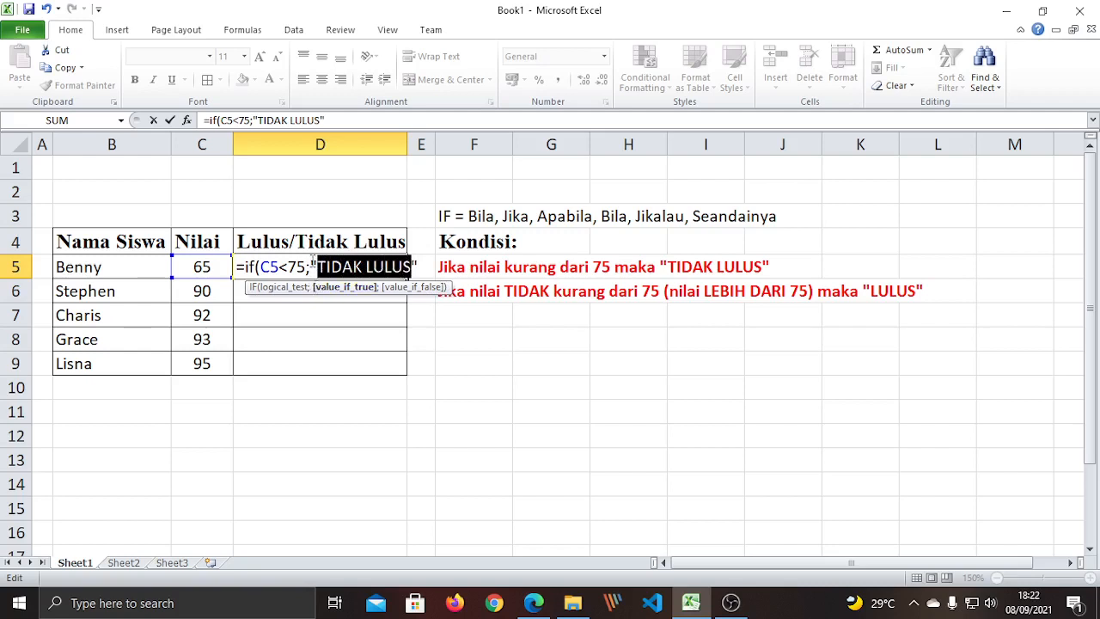
{"action": "left_click", "coordinate": [312, 266]}
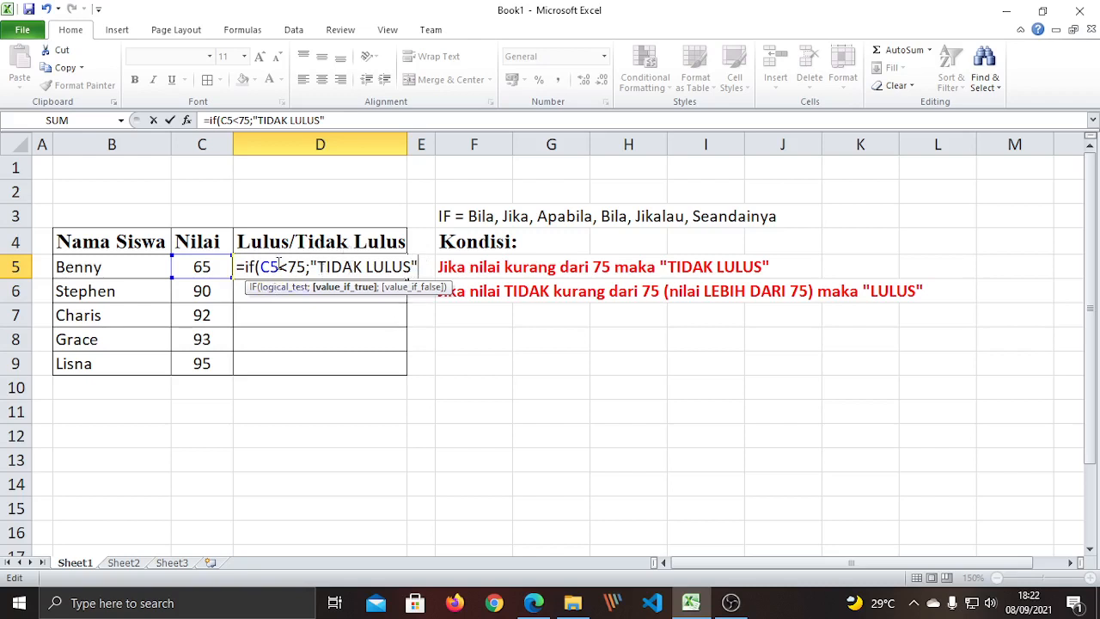
{"action": "left_click_drag", "start_coordinate": [317, 267], "coordinate": [412, 263]}
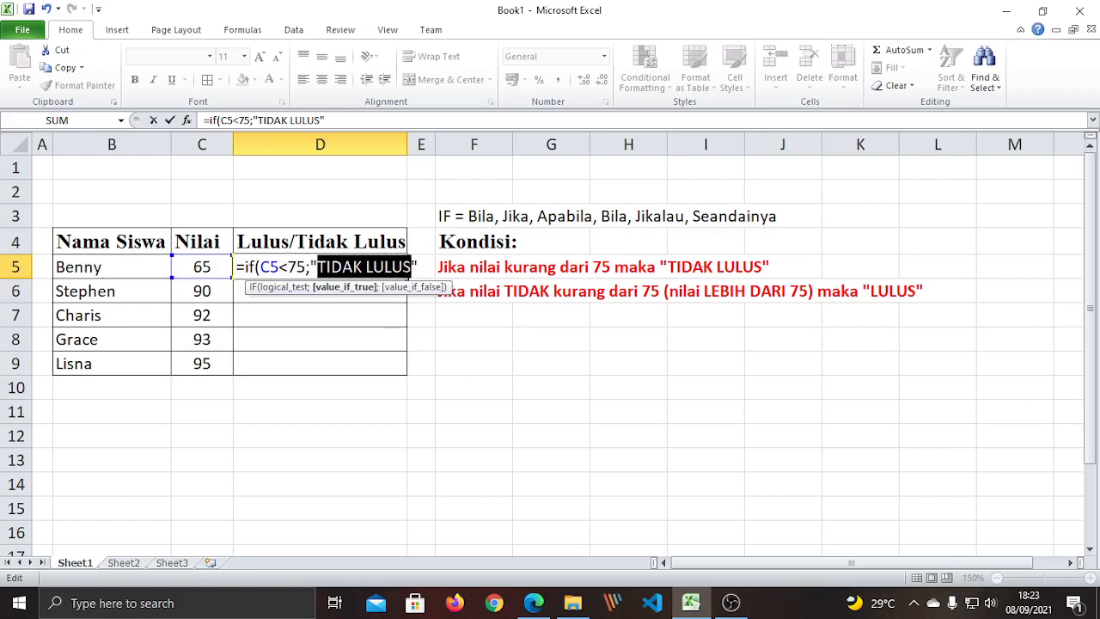
{"action": "left_click", "coordinate": [319, 265]}
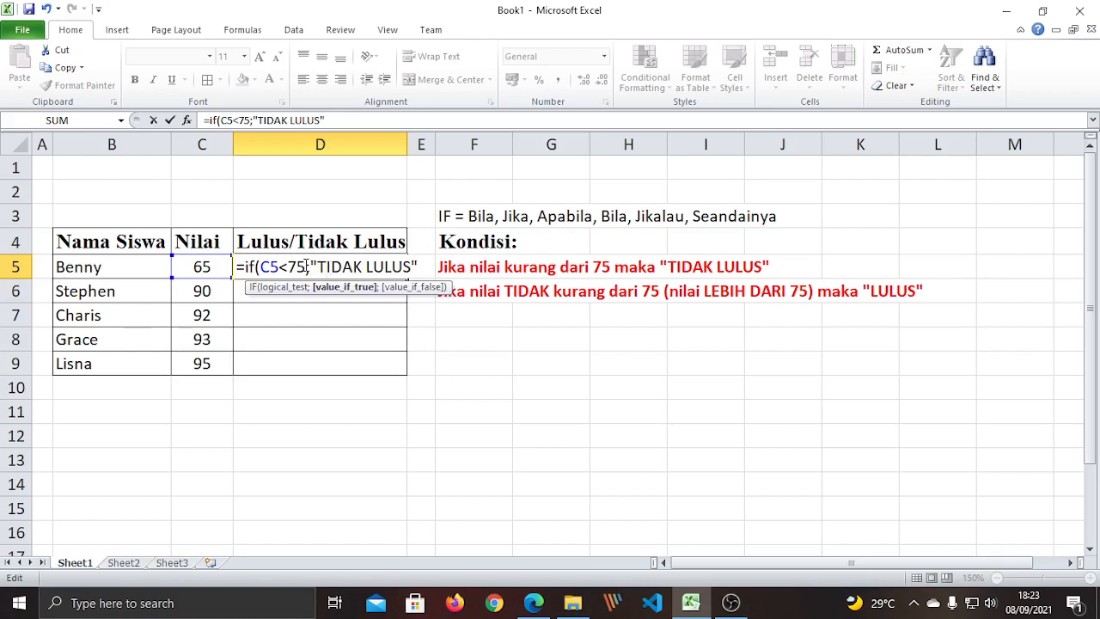
{"action": "double_click", "coordinate": [312, 264]}
{"action": "double_click", "coordinate": [414, 266]}
Highlight the < sign, threshold 75 and TIDAK LULUS argument in D5's formula.
{"action": "left_click", "coordinate": [420, 265]}
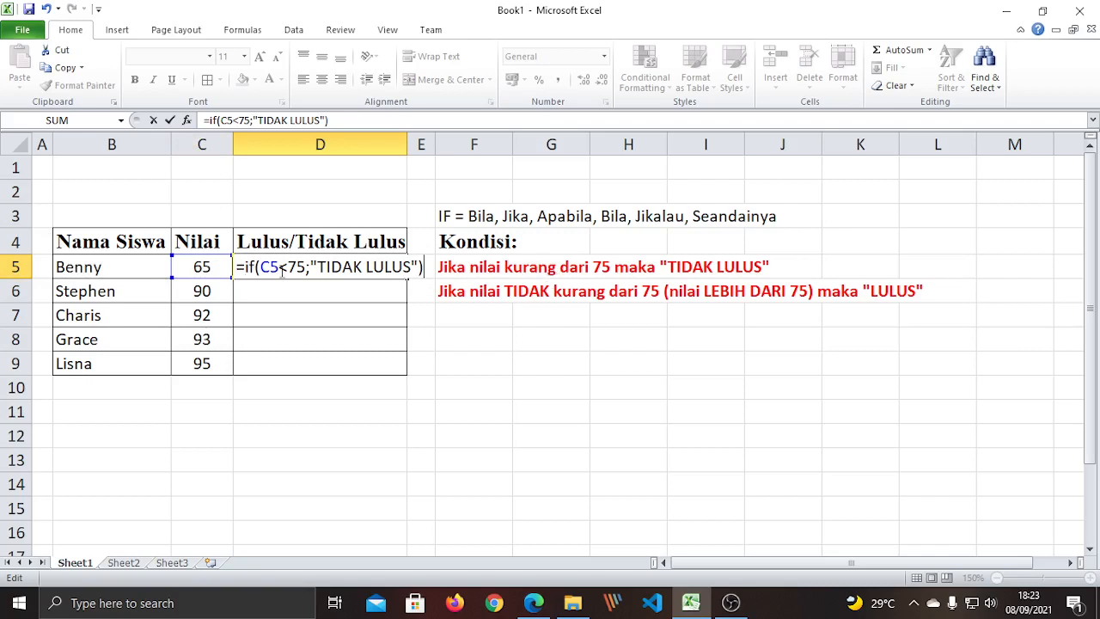
{"action": "left_click_drag", "start_coordinate": [278, 268], "coordinate": [287, 267]}
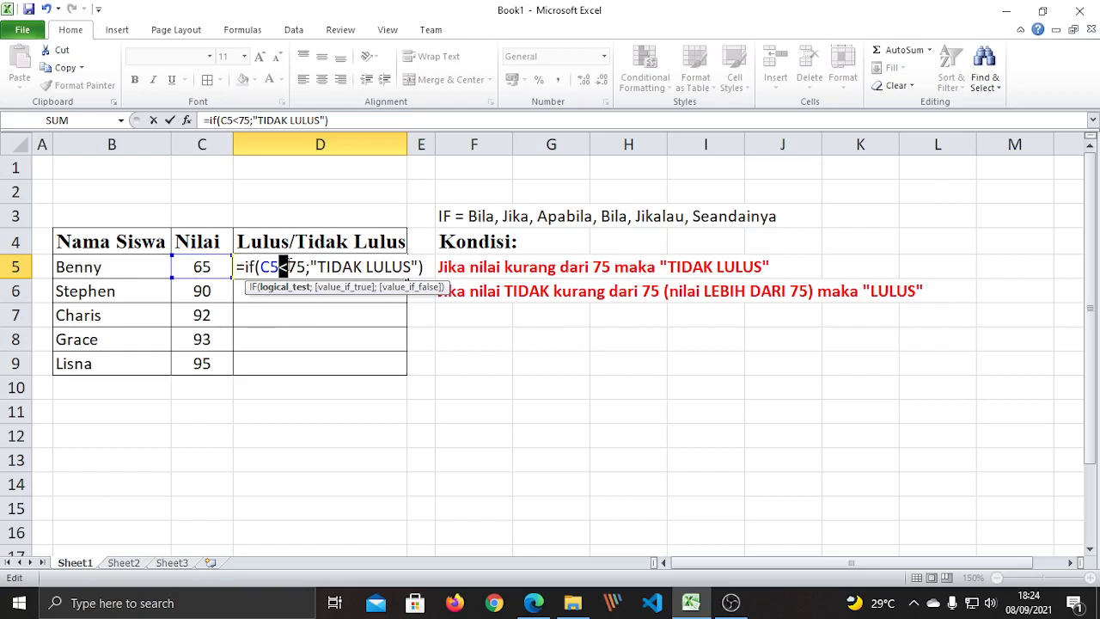
{"action": "left_click_drag", "start_coordinate": [288, 268], "coordinate": [306, 267]}
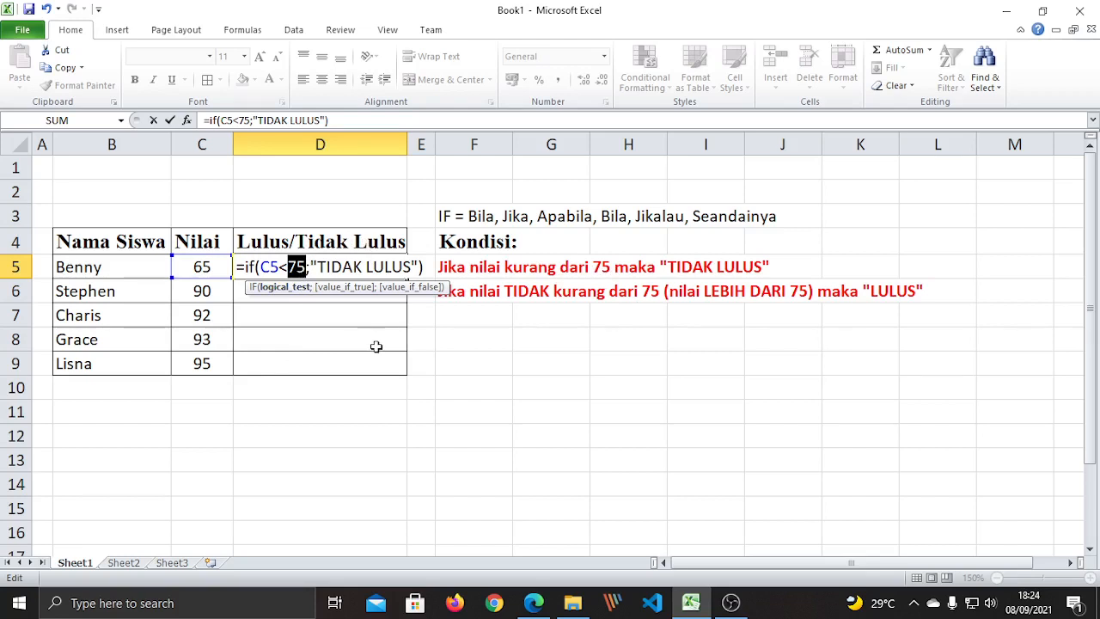
{"action": "left_click", "coordinate": [307, 267]}
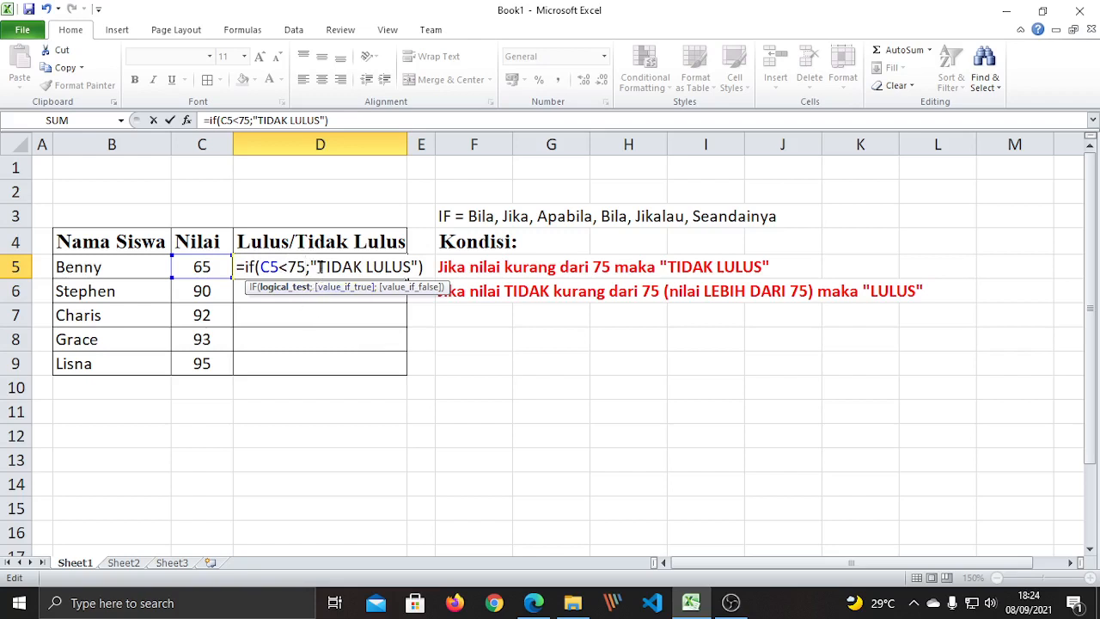
{"action": "left_click_drag", "start_coordinate": [320, 267], "coordinate": [410, 267]}
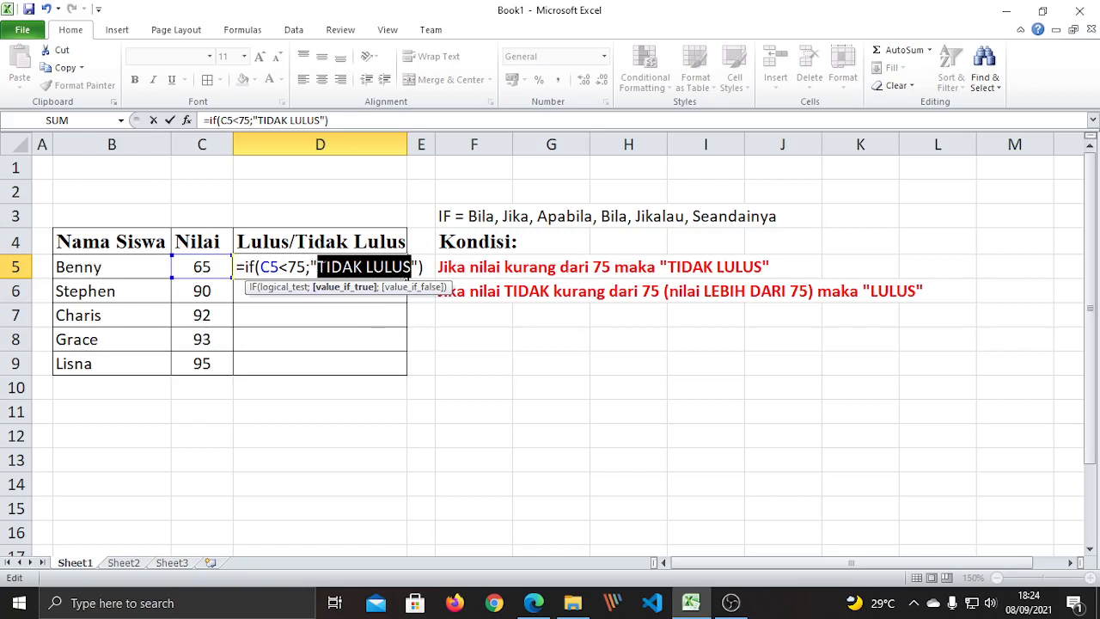
{"action": "left_click", "coordinate": [318, 269]}
Review the separator, result text and matching parentheses, ending at the formula's end.
{"action": "left_click", "coordinate": [308, 268]}
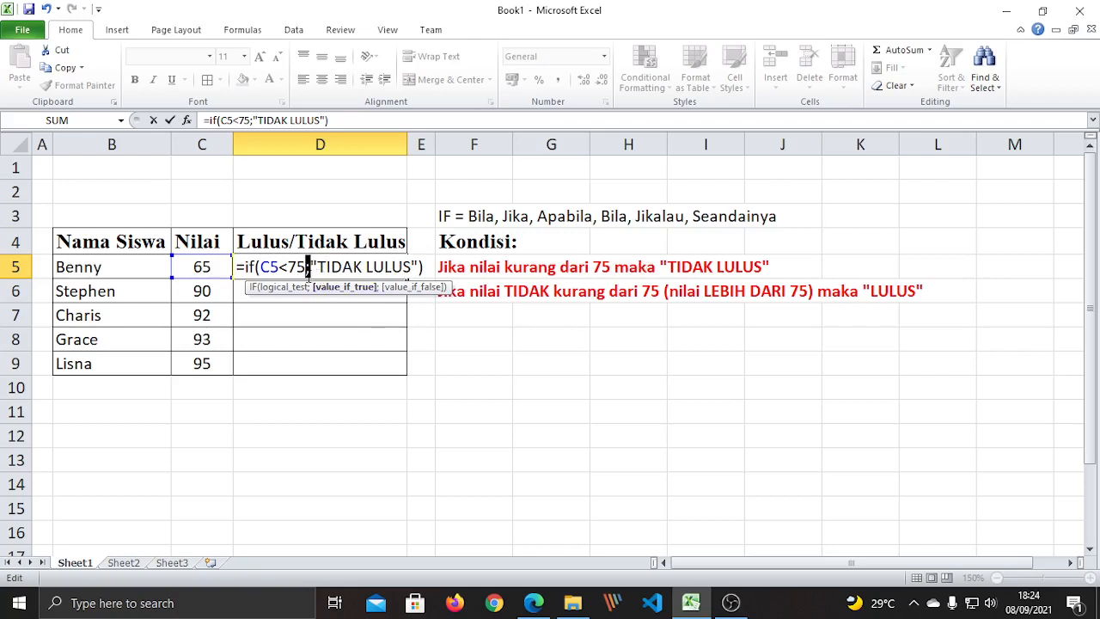
{"action": "left_click_drag", "start_coordinate": [316, 267], "coordinate": [411, 266]}
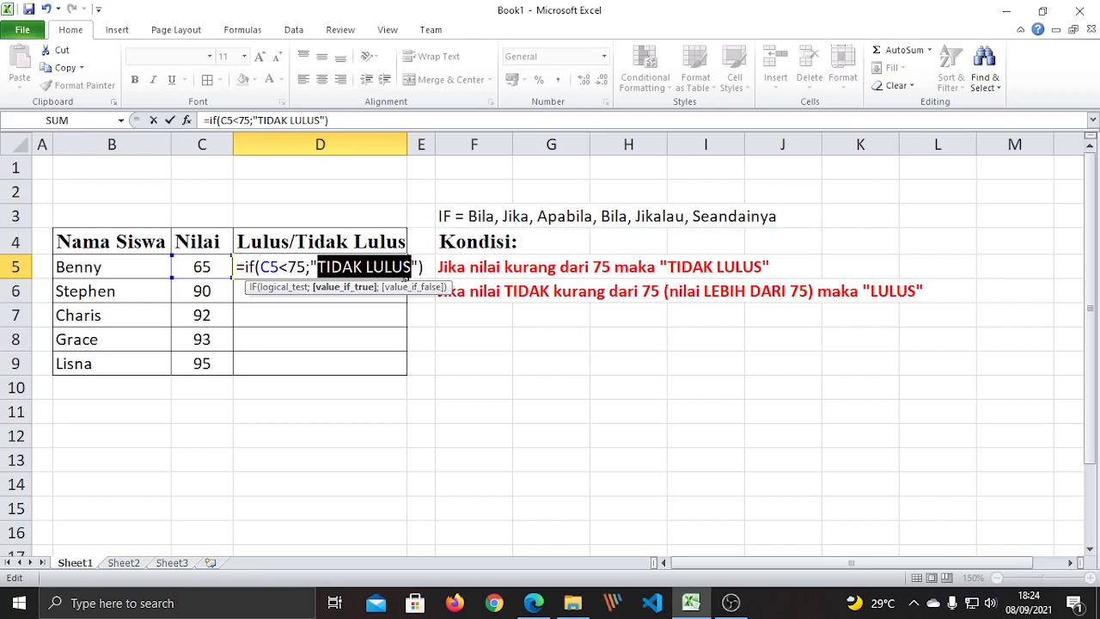
{"action": "left_click_drag", "start_coordinate": [306, 265], "coordinate": [317, 265]}
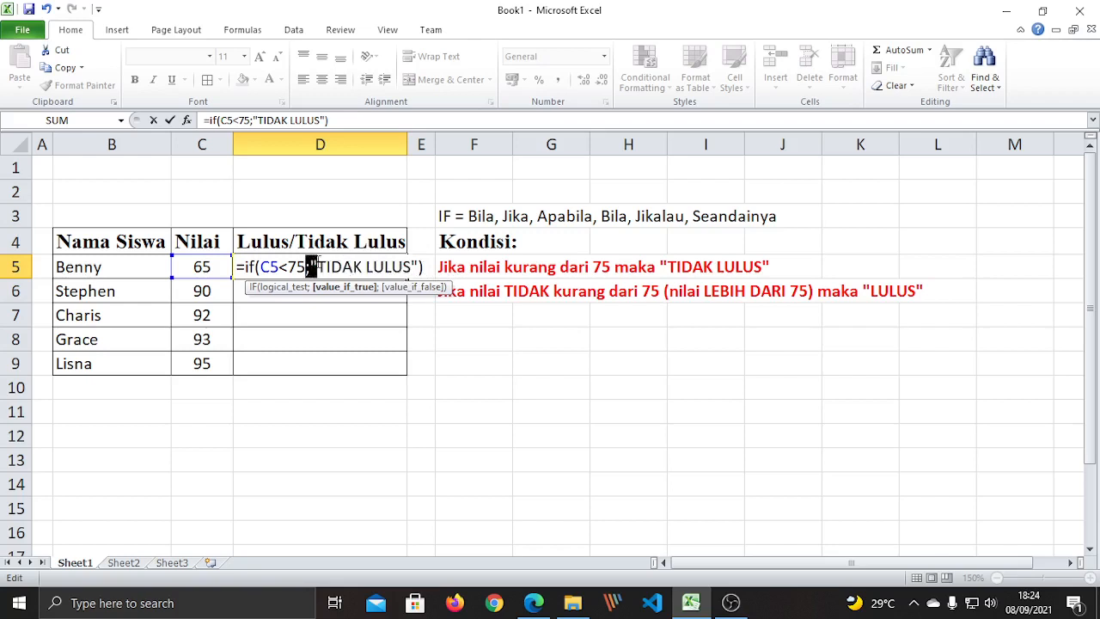
{"action": "left_click", "coordinate": [413, 264]}
{"action": "left_click", "coordinate": [427, 268]}
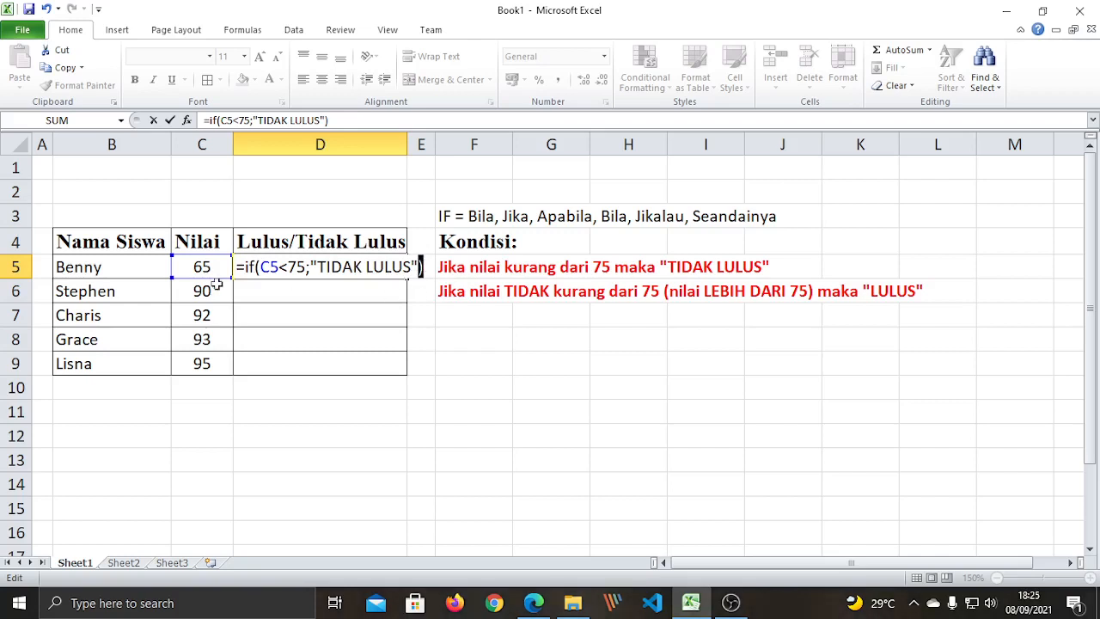
{"action": "left_click_drag", "start_coordinate": [255, 266], "coordinate": [261, 266]}
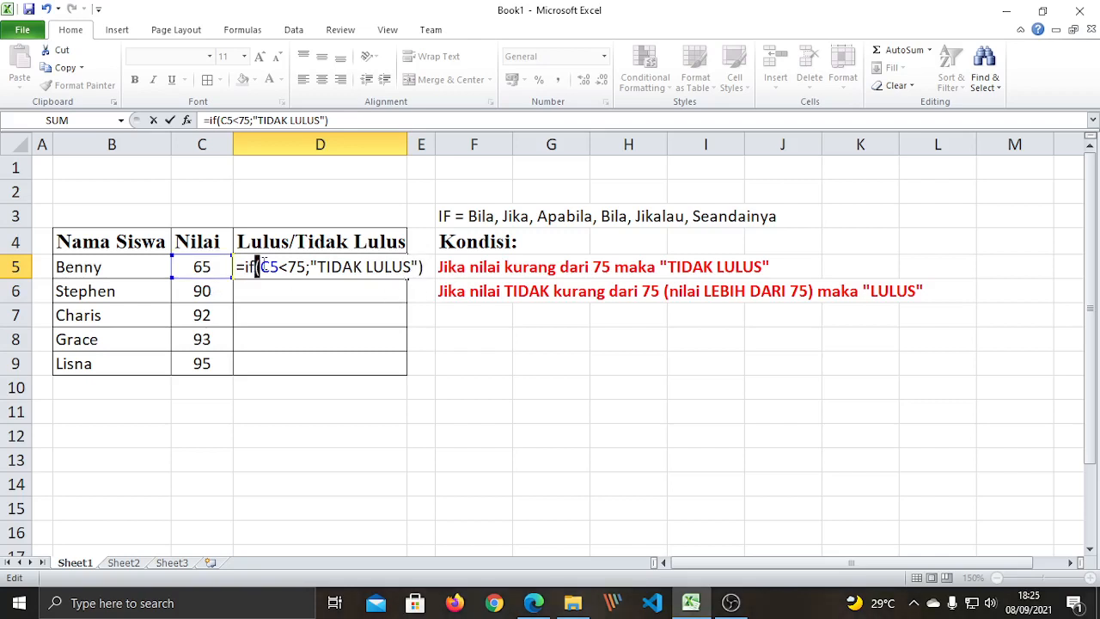
{"action": "left_click", "coordinate": [431, 267]}
{"action": "key", "text": "Return"}
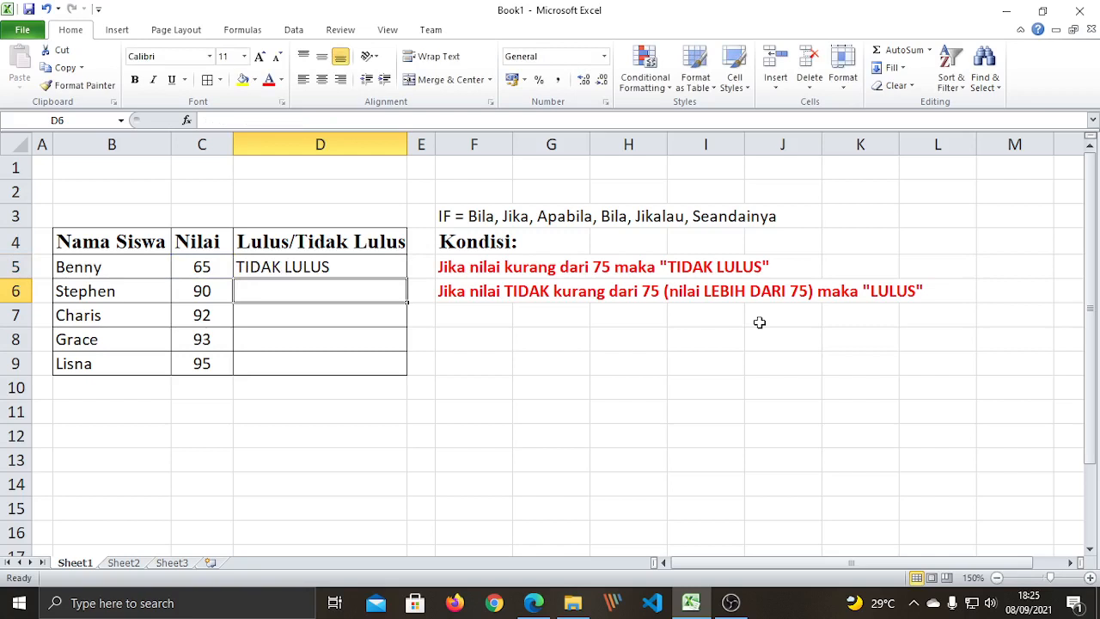
{"action": "left_click", "coordinate": [303, 263]}
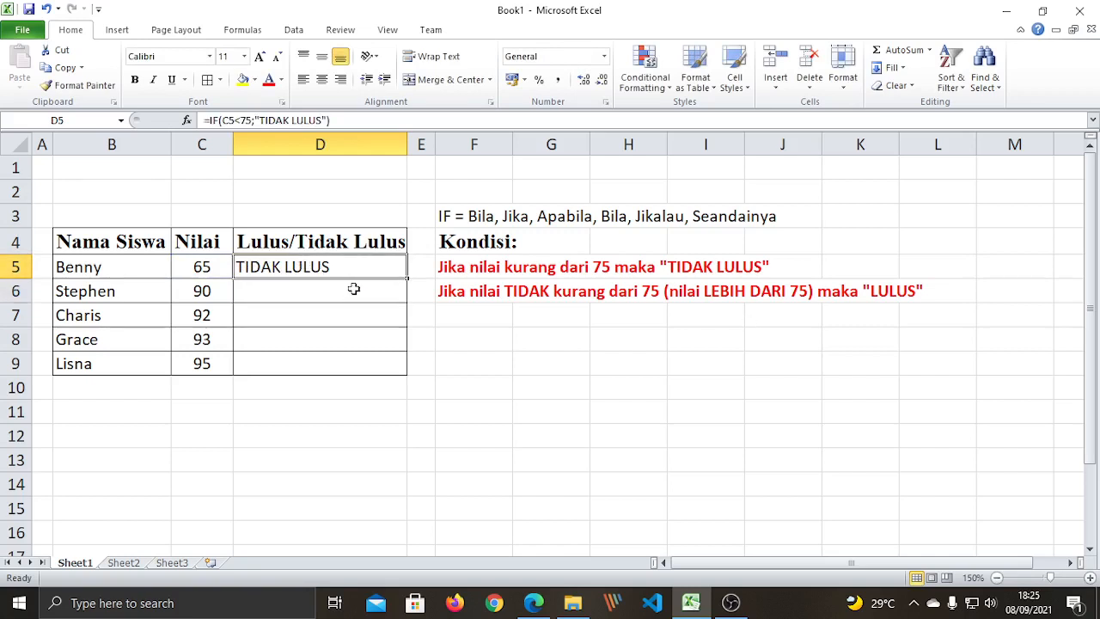
{"action": "left_click", "coordinate": [389, 333]}
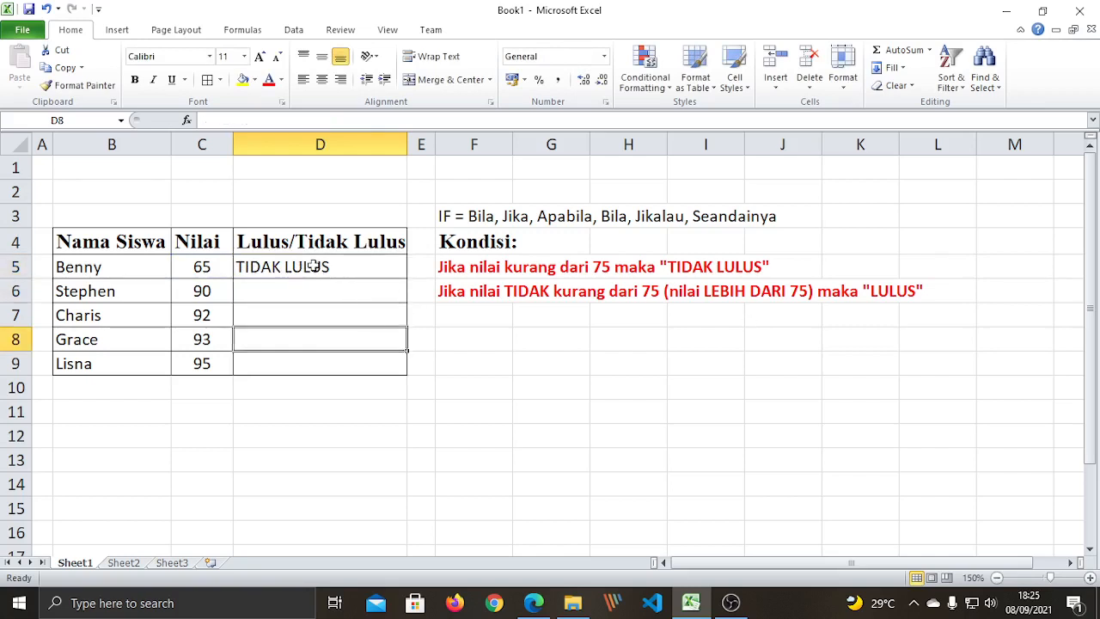
{"action": "left_click", "coordinate": [319, 263]}
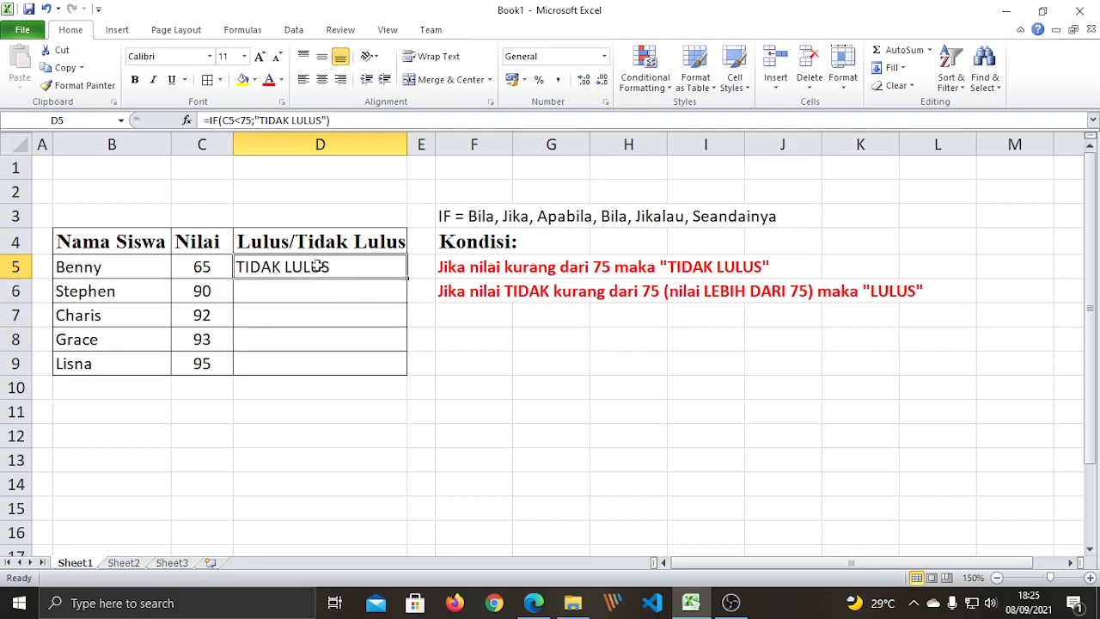
{"action": "left_click", "coordinate": [344, 119]}
{"action": "left_click_drag", "start_coordinate": [344, 119], "coordinate": [204, 120]}
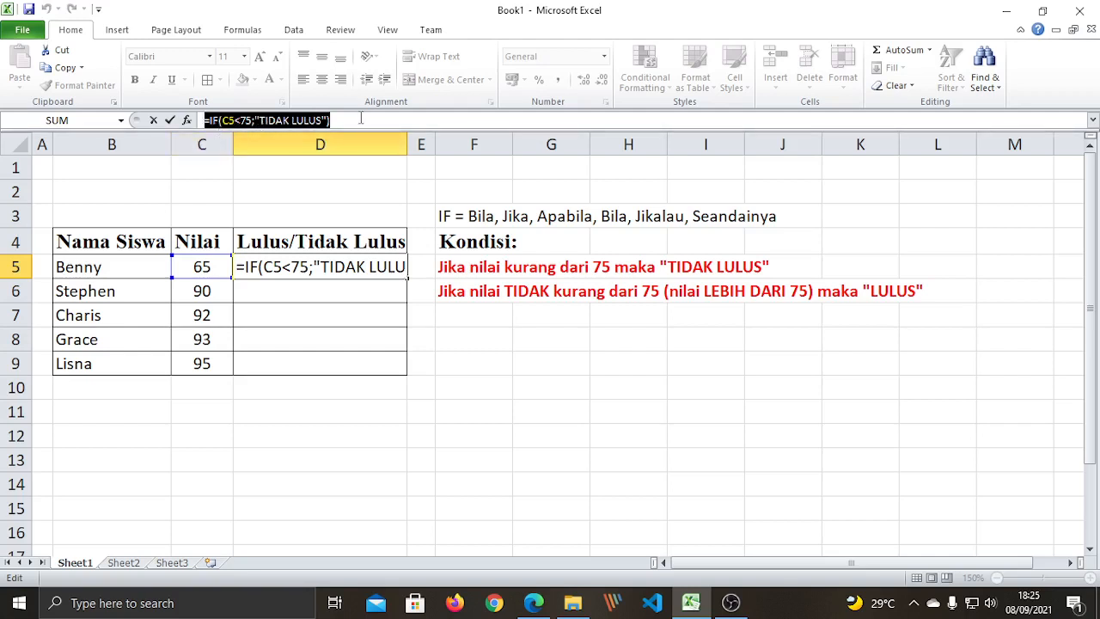
{"action": "left_click", "coordinate": [447, 332]}
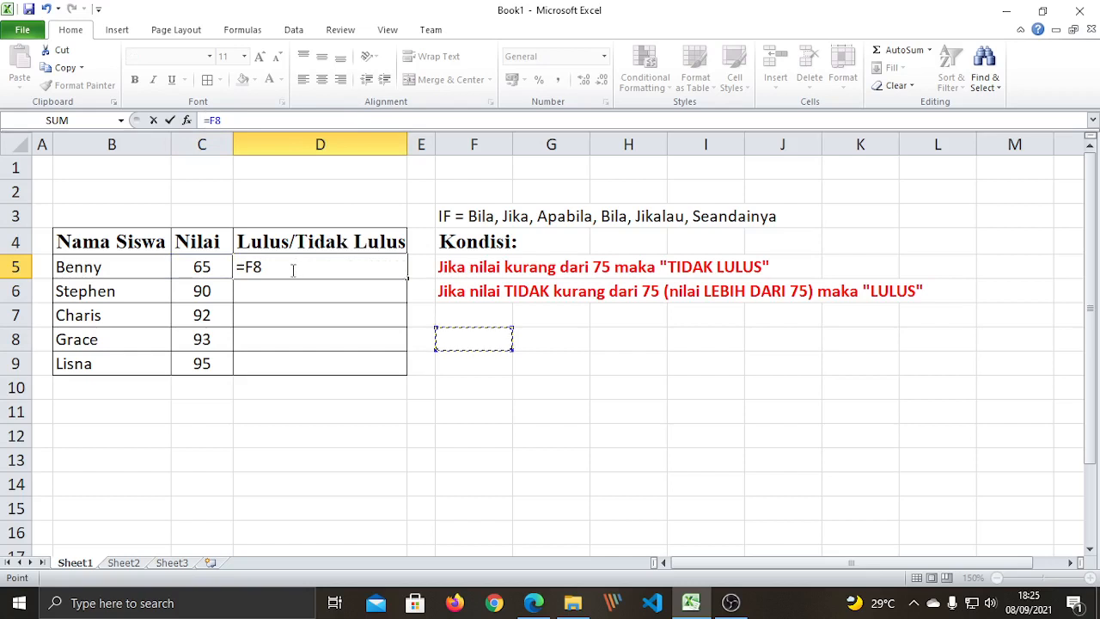
{"action": "key", "text": "Escape"}
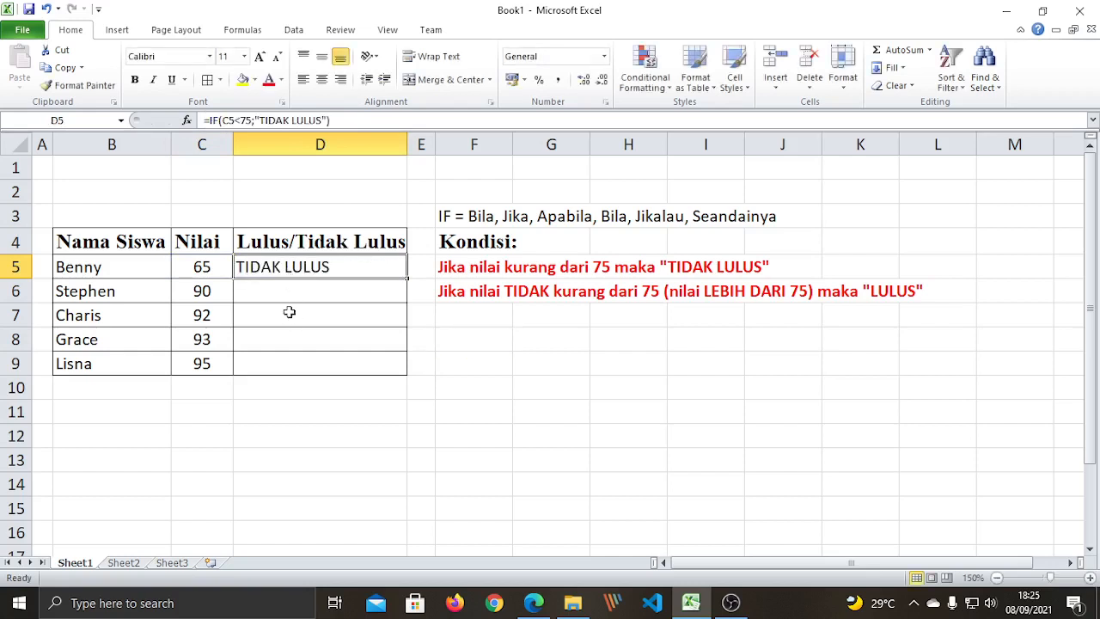
{"action": "left_click", "coordinate": [271, 292]}
{"action": "left_click", "coordinate": [282, 318]}
{"action": "left_click", "coordinate": [287, 337]}
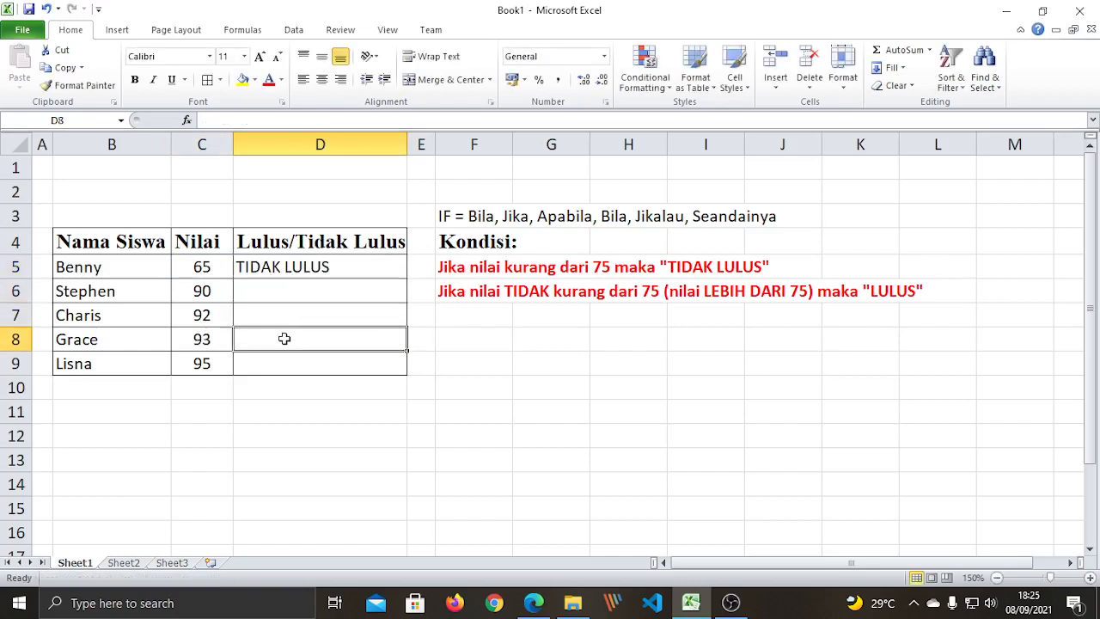
{"action": "left_click", "coordinate": [289, 371]}
{"action": "left_click", "coordinate": [282, 290]}
{"action": "left_click", "coordinate": [278, 311]}
{"action": "left_click", "coordinate": [280, 346]}
{"action": "left_click", "coordinate": [292, 368]}
{"action": "left_click", "coordinate": [268, 292]}
{"action": "left_click", "coordinate": [280, 315]}
{"action": "left_click", "coordinate": [291, 341]}
{"action": "left_click", "coordinate": [301, 369]}
{"action": "left_click", "coordinate": [277, 295]}
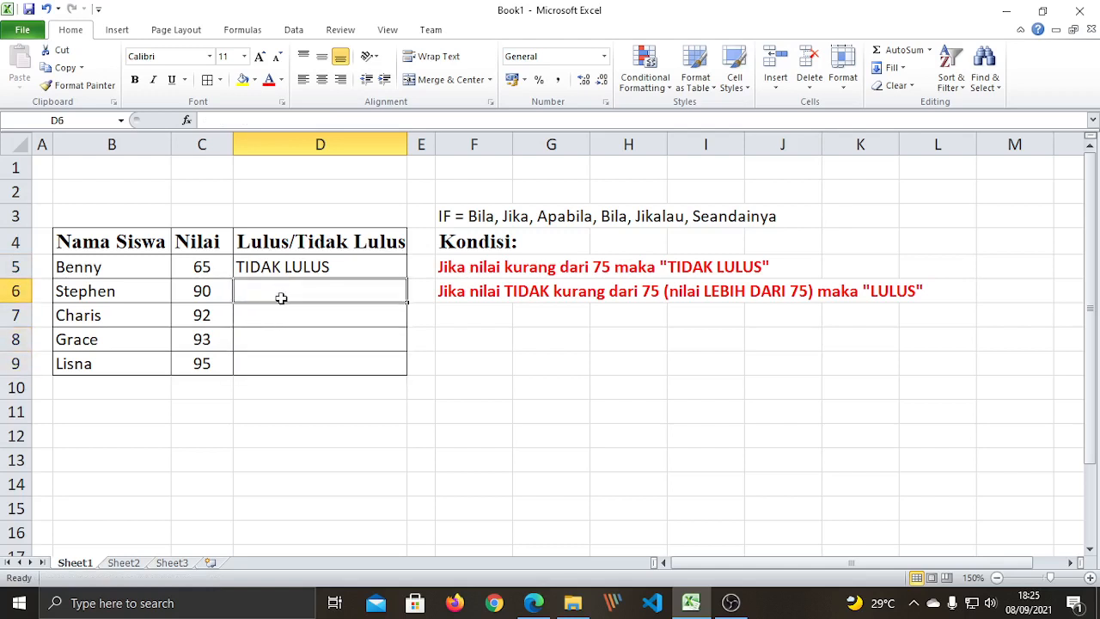
{"action": "left_click", "coordinate": [302, 267]}
{"action": "left_click", "coordinate": [332, 297]}
{"action": "left_click", "coordinate": [322, 266]}
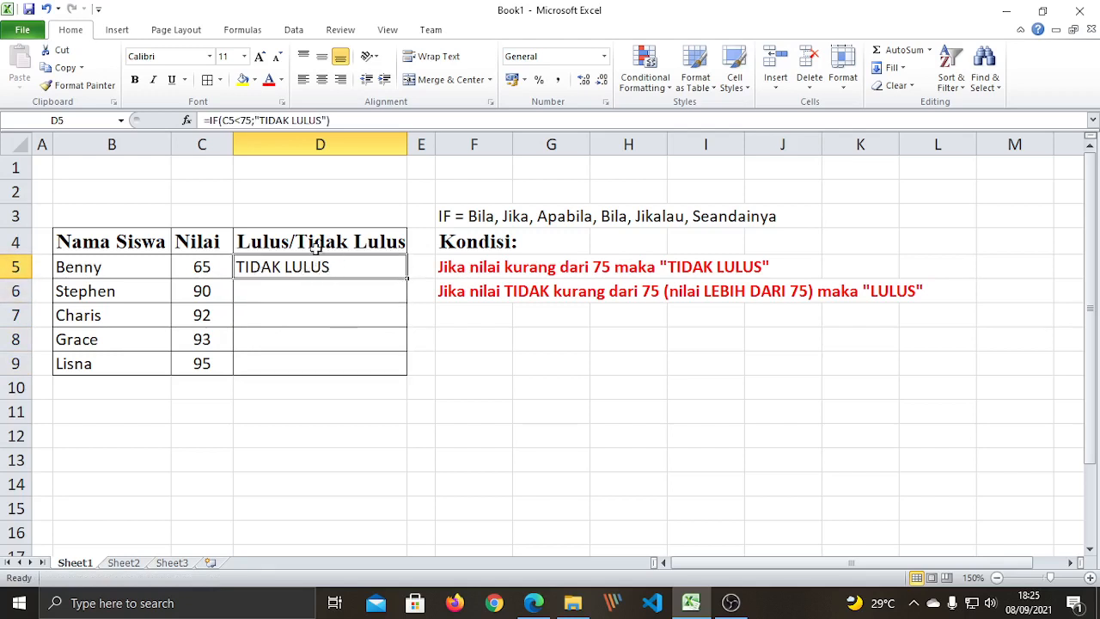
Copy the IF formula in D5.
{"action": "right_click", "coordinate": [329, 270]}
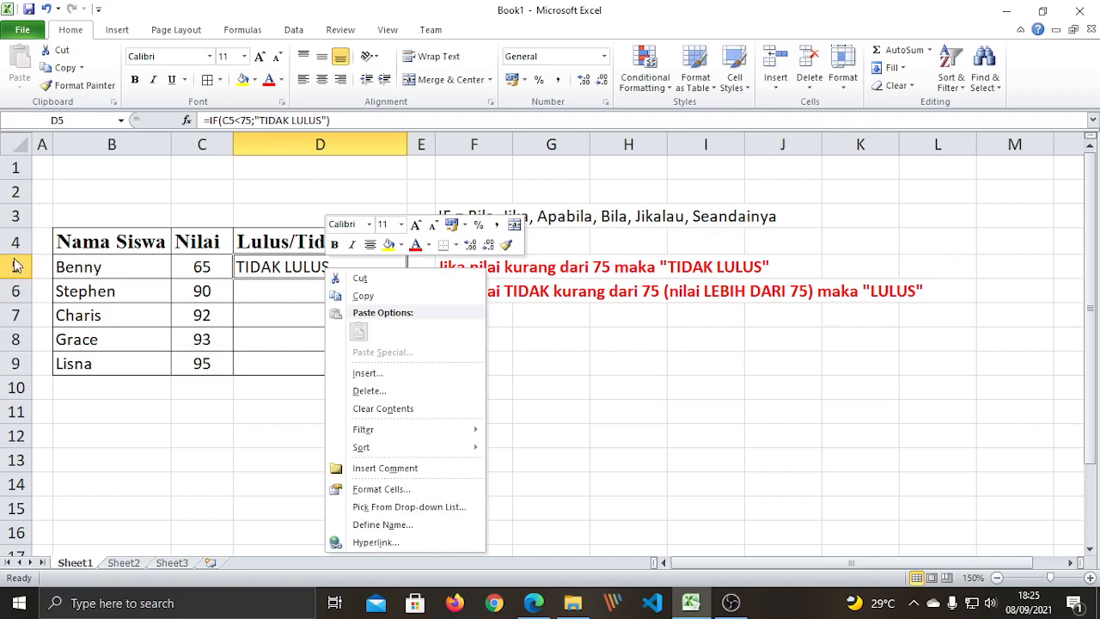
{"action": "left_click", "coordinate": [256, 286]}
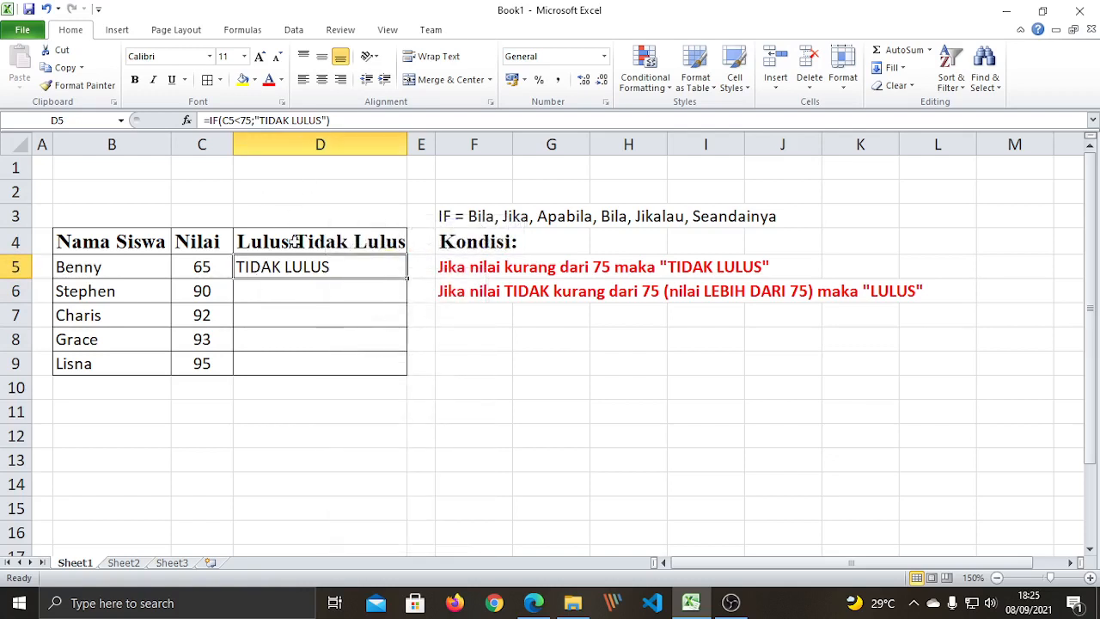
{"action": "right_click", "coordinate": [300, 272]}
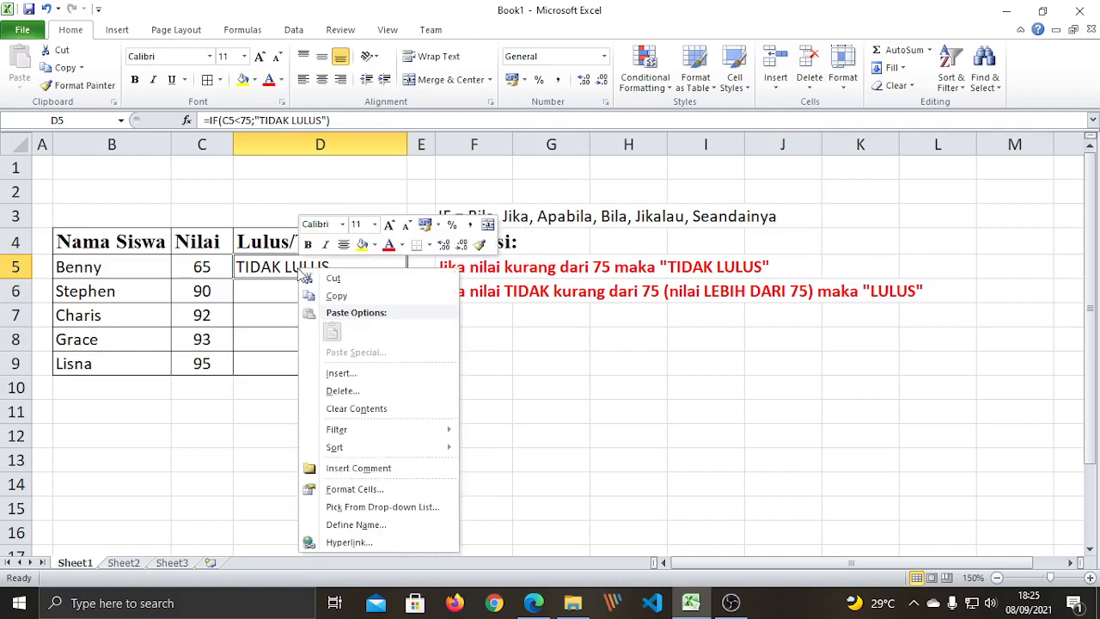
{"action": "left_click", "coordinate": [337, 296]}
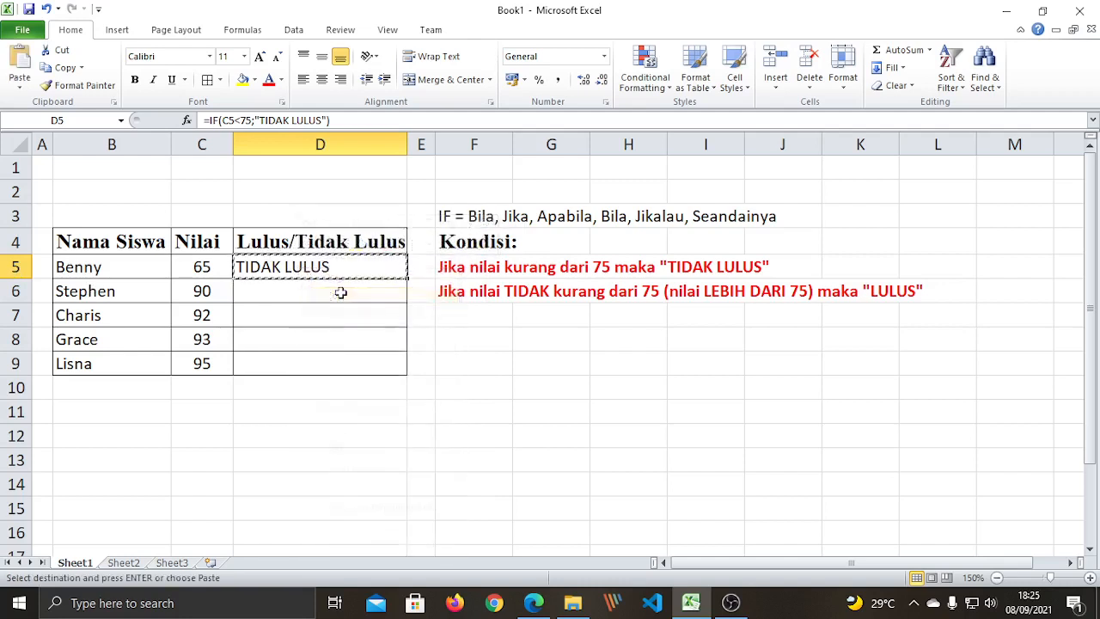
Paste only the formula into D6:D9, where each result shows FALSE.
{"action": "left_click", "coordinate": [303, 294]}
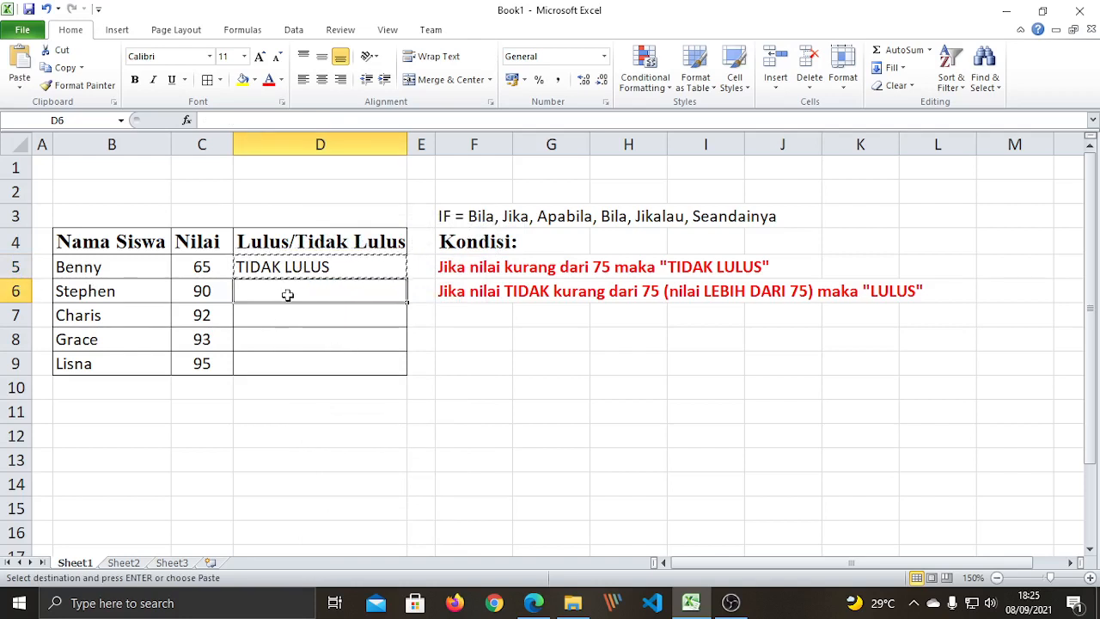
{"action": "left_click_drag", "start_coordinate": [287, 294], "coordinate": [275, 378]}
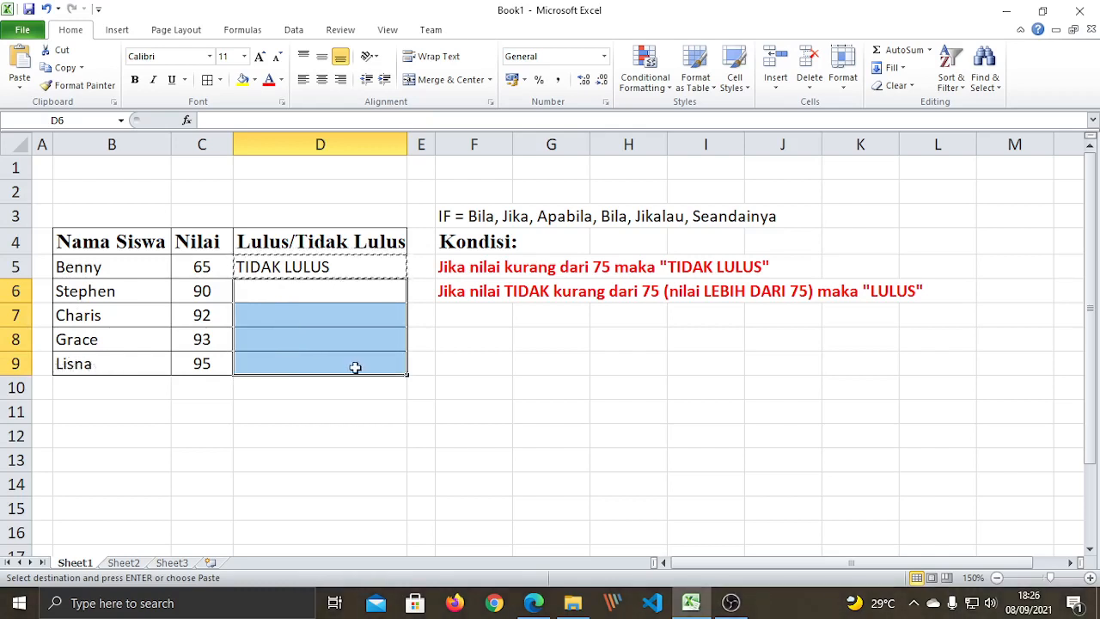
{"action": "right_click", "coordinate": [304, 296]}
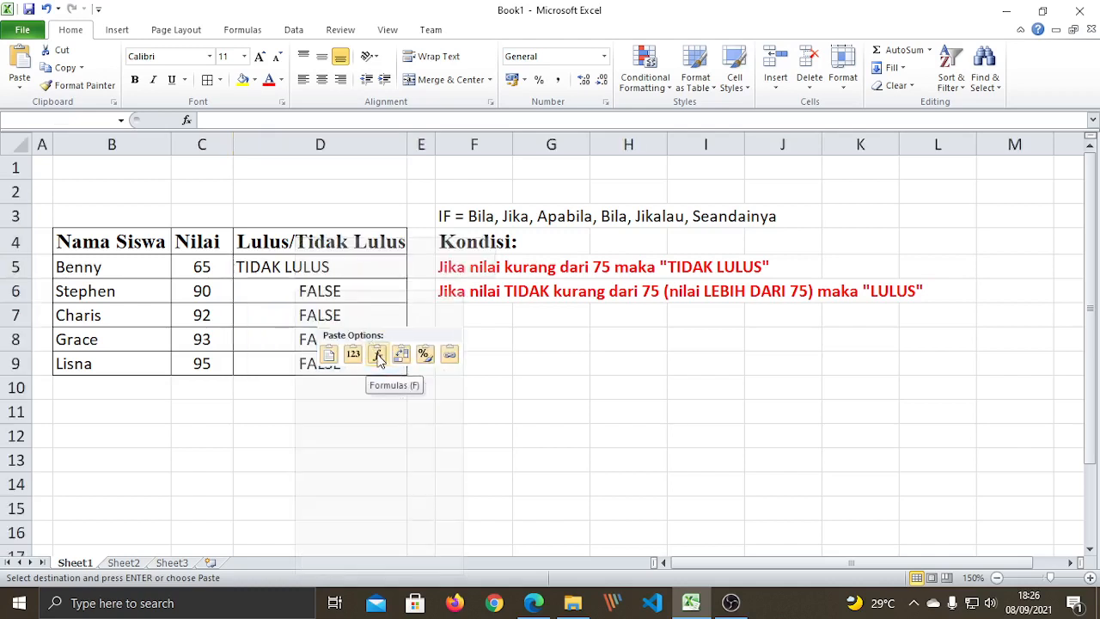
{"action": "left_click", "coordinate": [378, 356]}
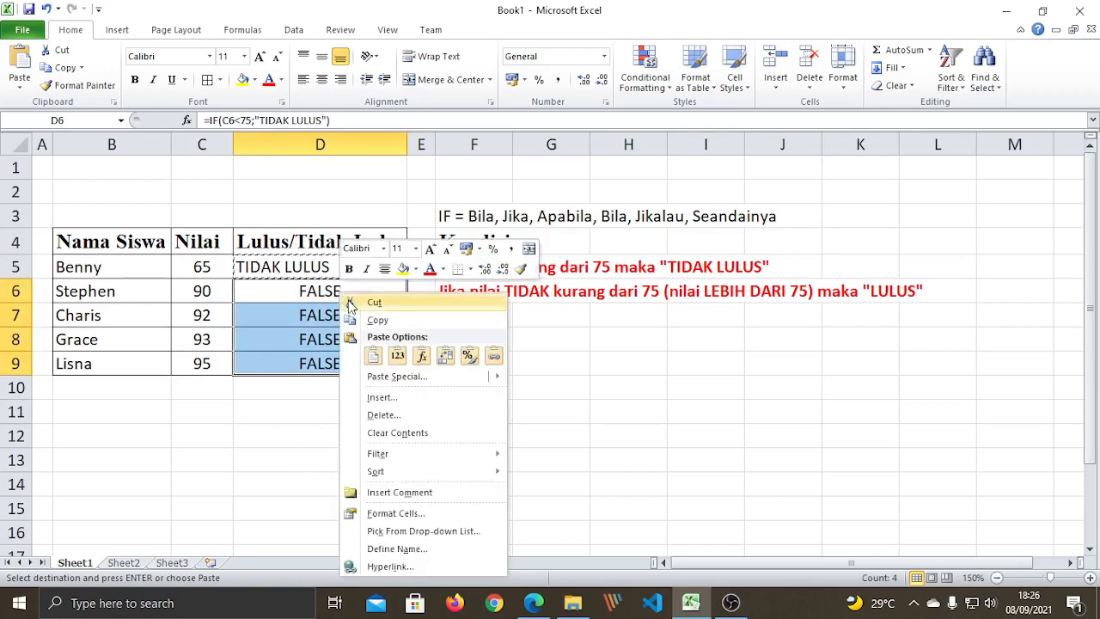
{"action": "right_click", "coordinate": [342, 293]}
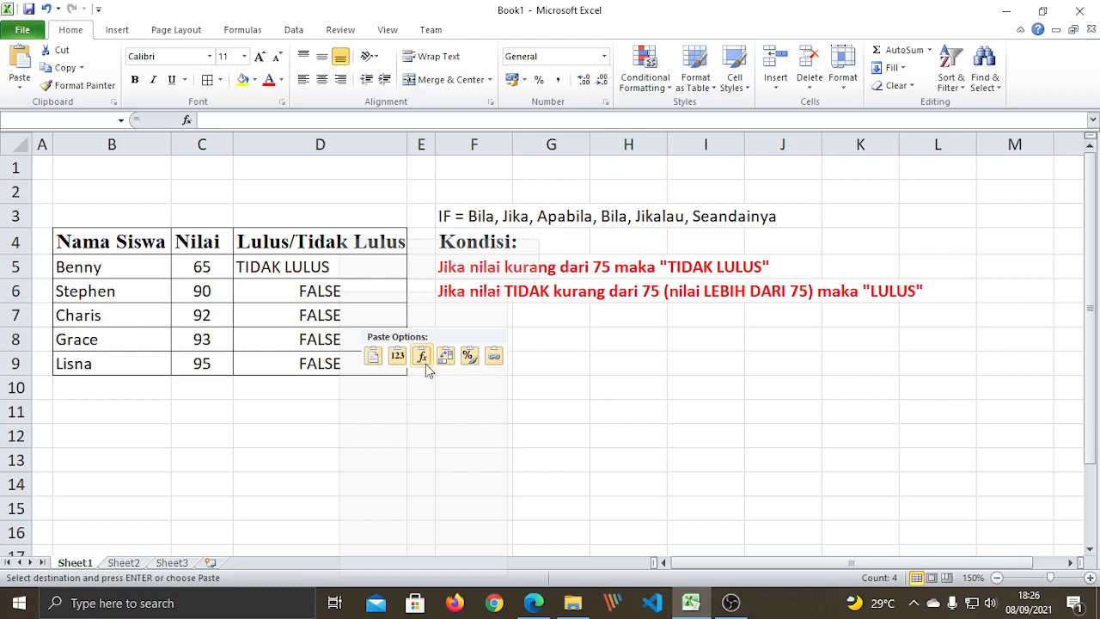
{"action": "left_click", "coordinate": [422, 356]}
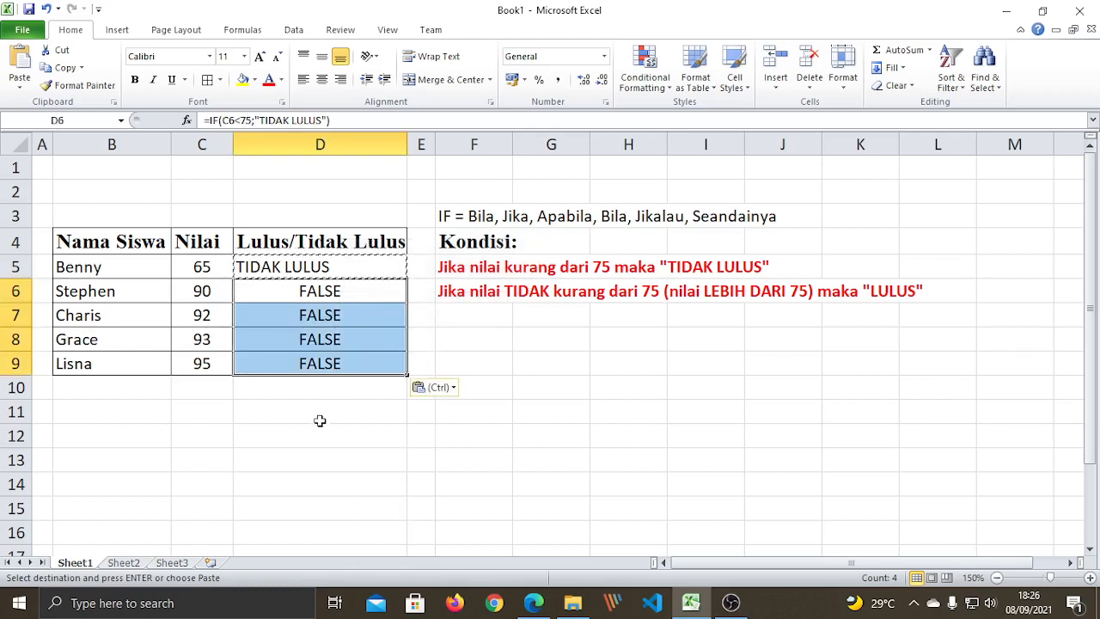
{"action": "left_click", "coordinate": [319, 420]}
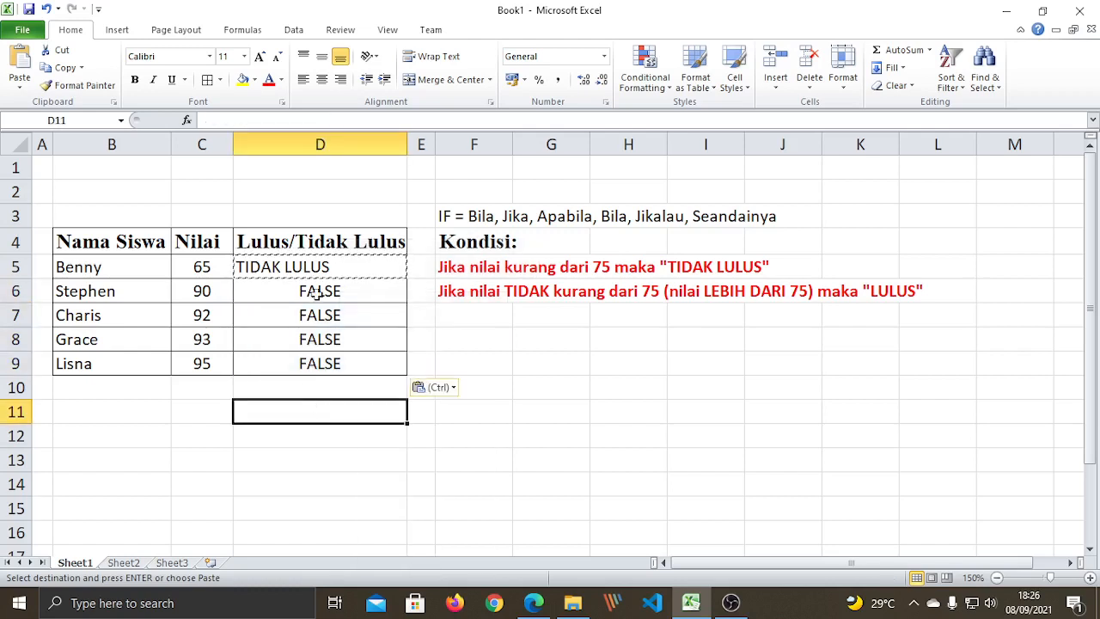
{"action": "left_click", "coordinate": [452, 389]}
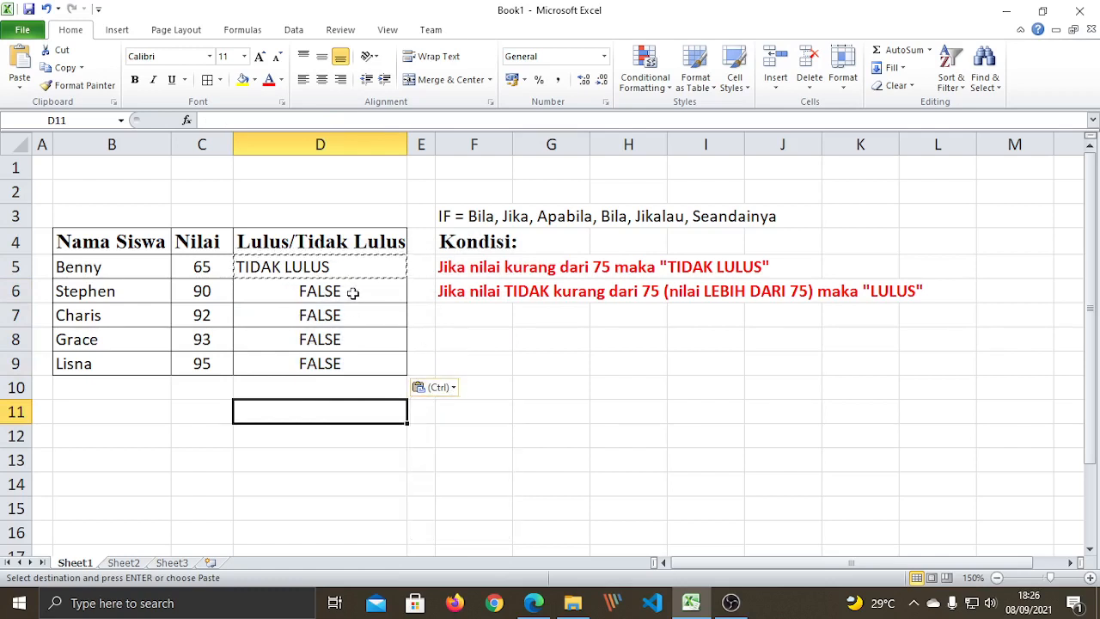
{"action": "left_click_drag", "start_coordinate": [350, 295], "coordinate": [350, 370]}
{"action": "left_click", "coordinate": [341, 404]}
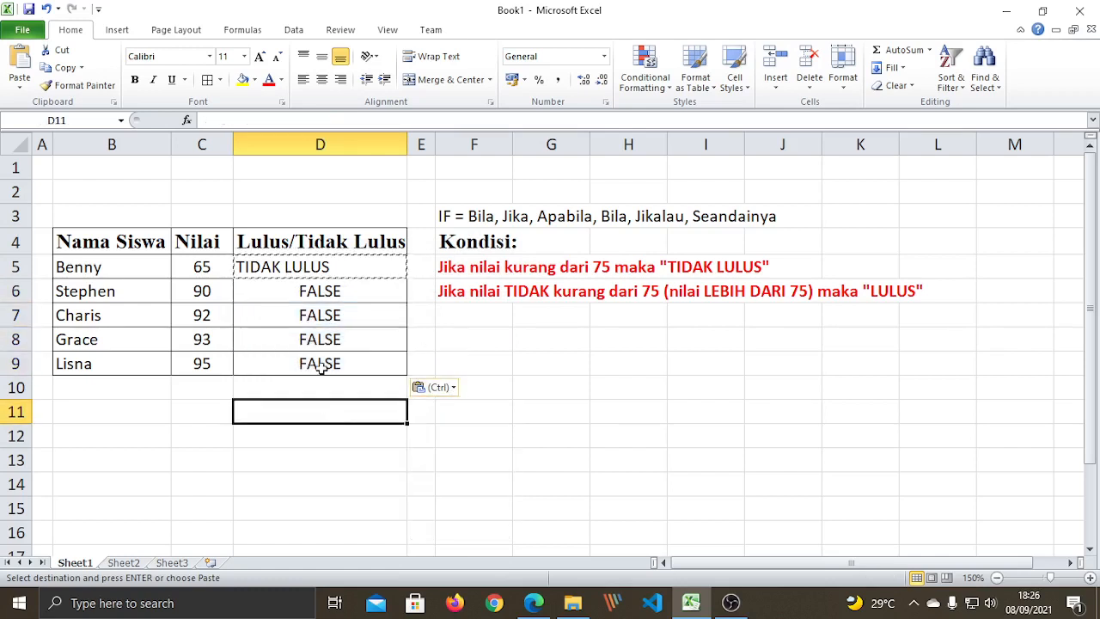
{"action": "key", "text": "Escape"}
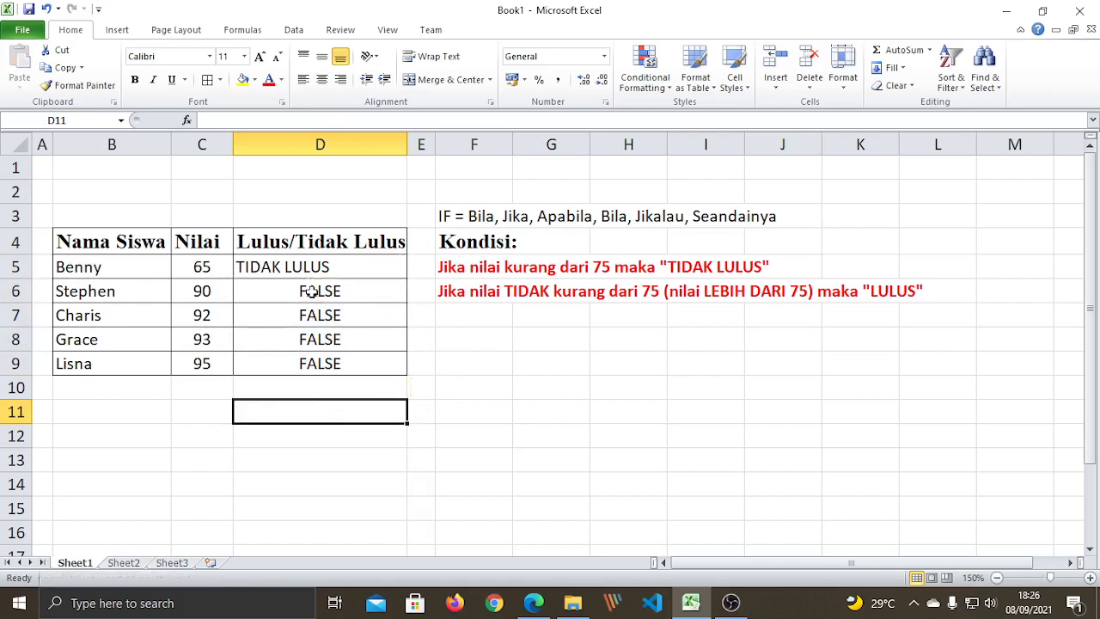
{"action": "left_click_drag", "start_coordinate": [311, 291], "coordinate": [323, 368]}
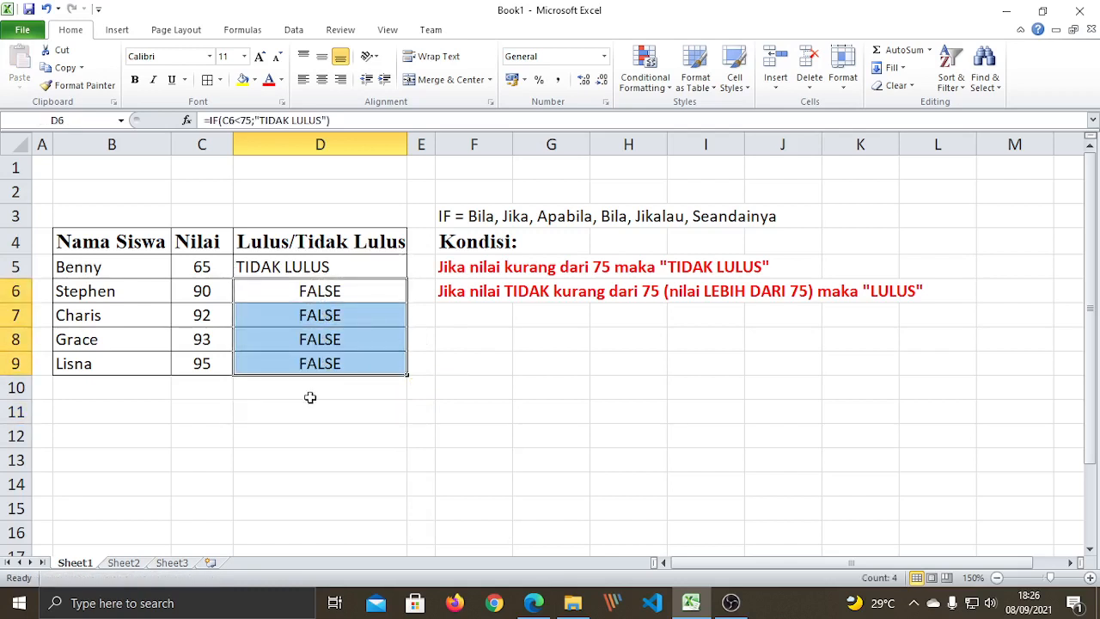
{"action": "left_click", "coordinate": [310, 397]}
{"action": "left_click_drag", "start_coordinate": [312, 292], "coordinate": [321, 378]}
{"action": "left_click", "coordinate": [308, 405]}
{"action": "left_click_drag", "start_coordinate": [310, 292], "coordinate": [319, 364]}
{"action": "left_click_drag", "start_coordinate": [290, 291], "coordinate": [297, 365]}
{"action": "left_click", "coordinate": [344, 290]}
{"action": "left_click", "coordinate": [351, 316]}
{"action": "left_click", "coordinate": [351, 340]}
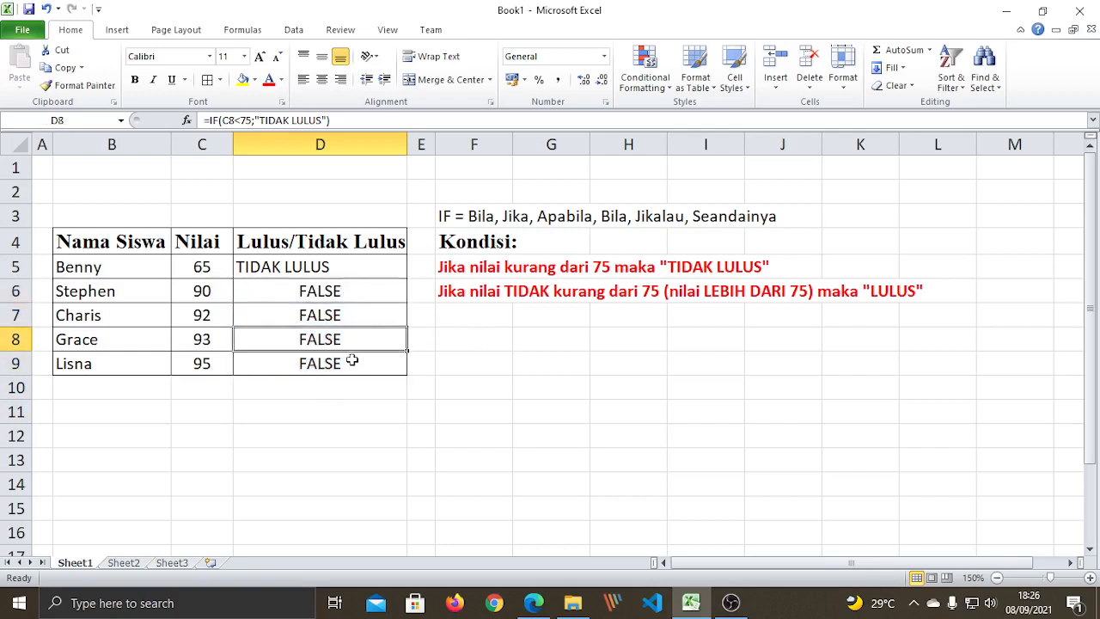
{"action": "left_click", "coordinate": [352, 361]}
{"action": "left_click_drag", "start_coordinate": [341, 292], "coordinate": [347, 364]}
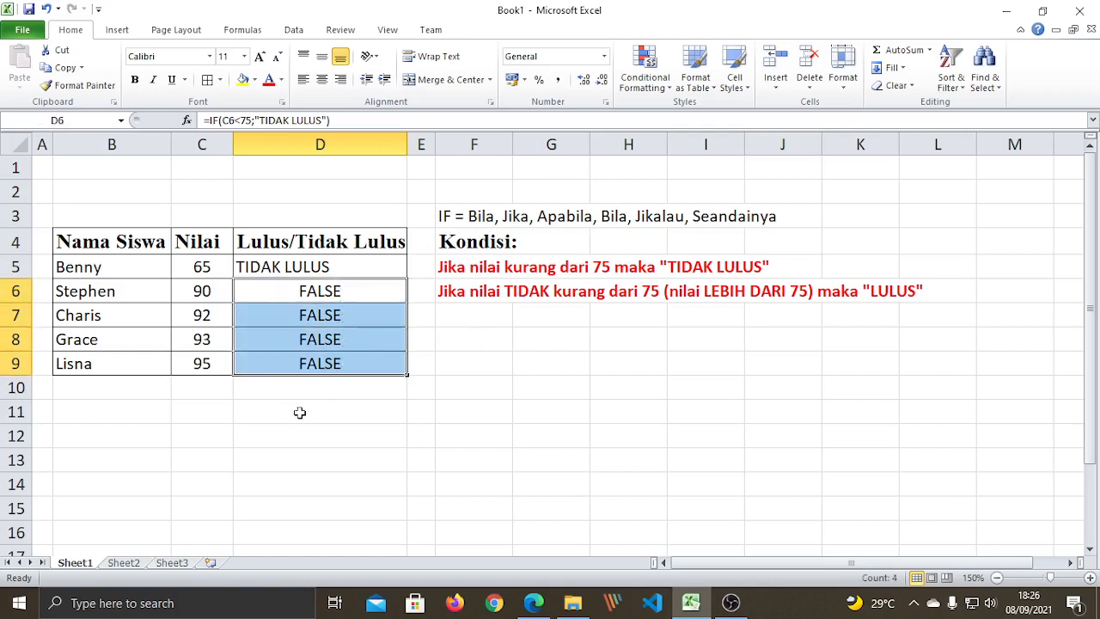
{"action": "left_click", "coordinate": [300, 412]}
{"action": "left_click", "coordinate": [306, 294]}
{"action": "left_click", "coordinate": [309, 267]}
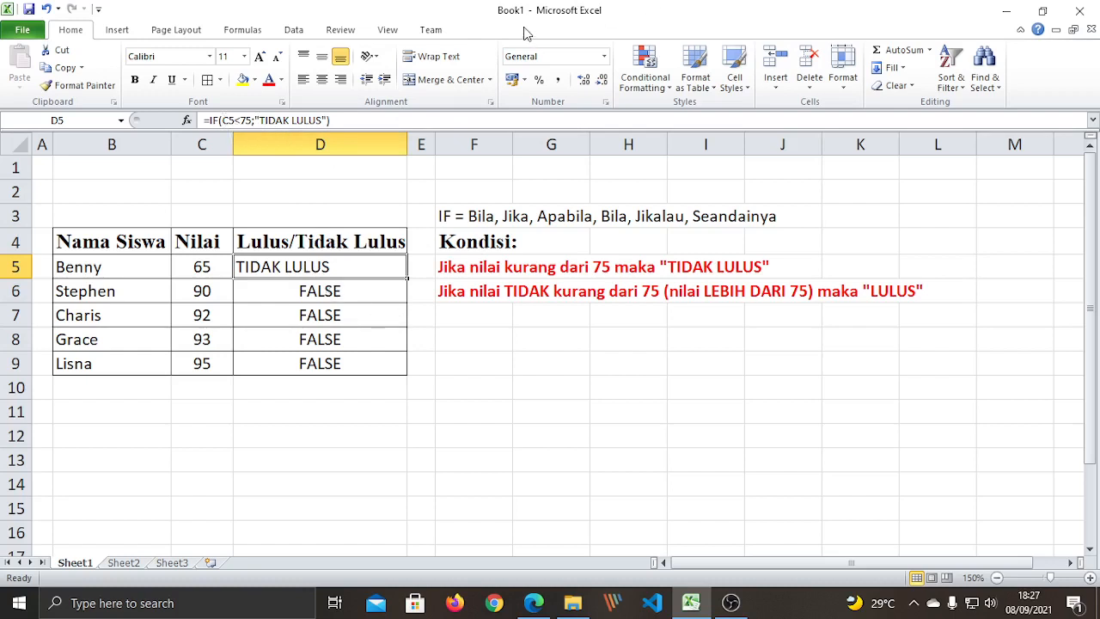
Edit D5's formula, highlight the C5<75 condition, and cancel the accidental change.
{"action": "double_click", "coordinate": [211, 120]}
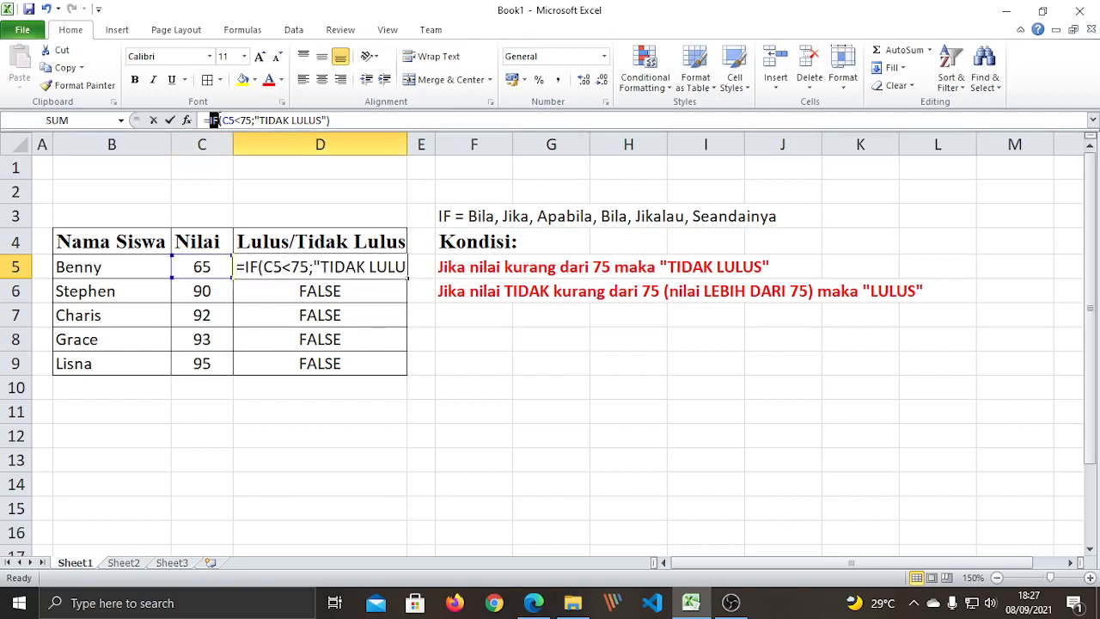
{"action": "double_click", "coordinate": [249, 267]}
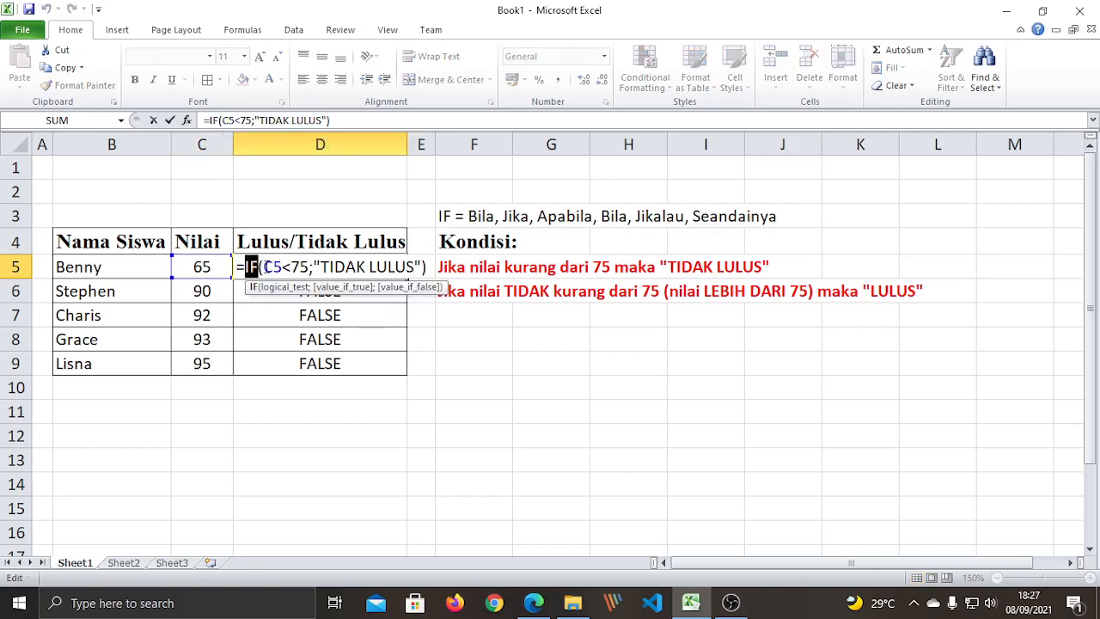
{"action": "left_click_drag", "start_coordinate": [263, 267], "coordinate": [308, 267]}
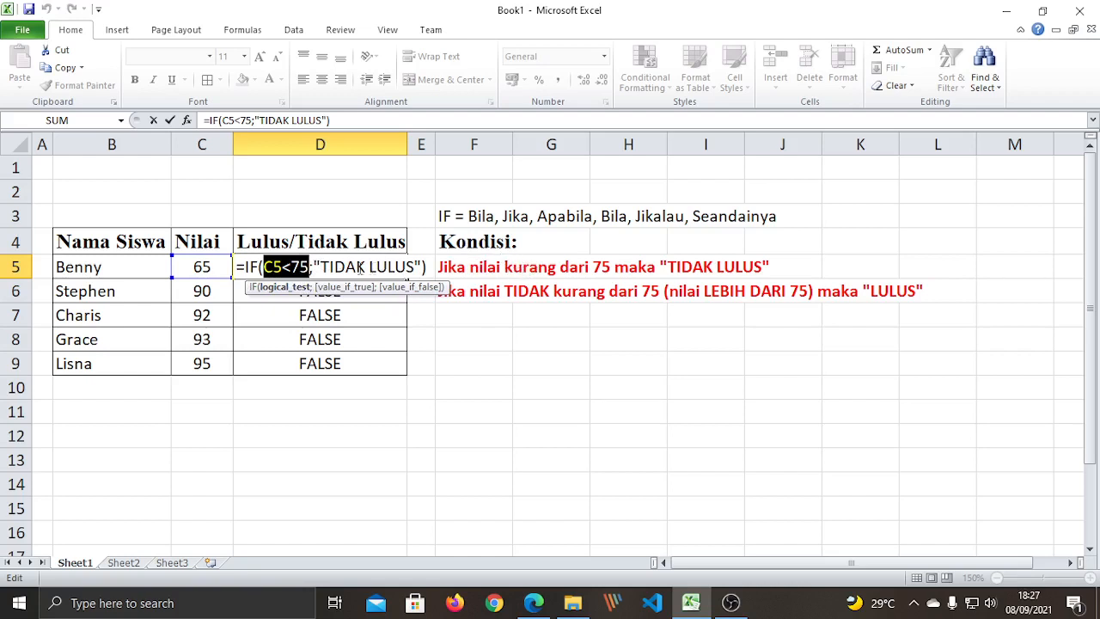
{"action": "left_click", "coordinate": [503, 434]}
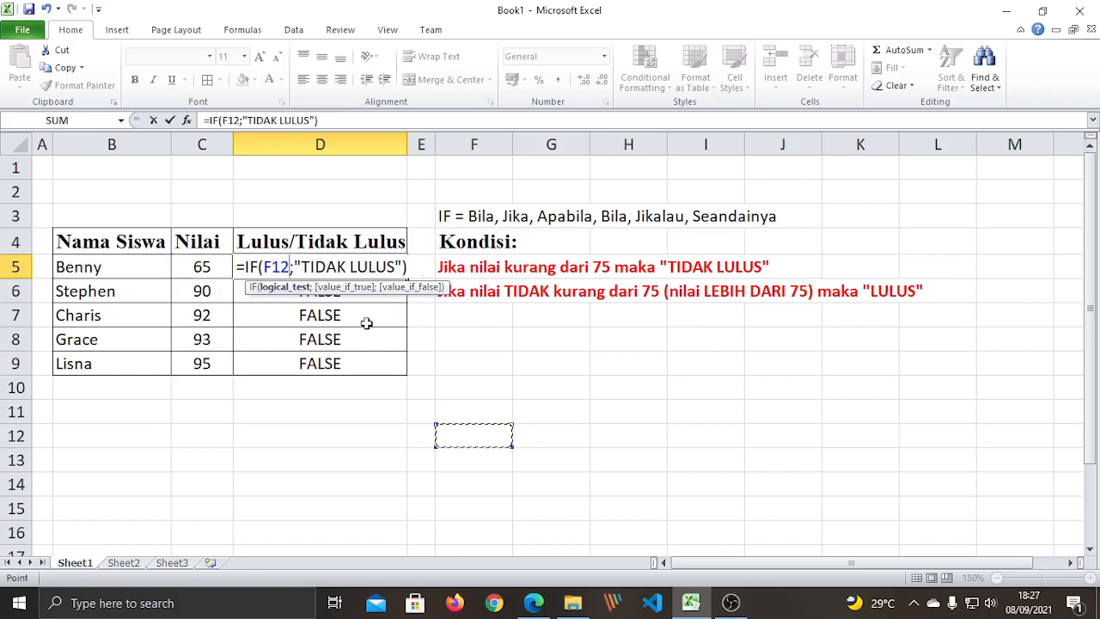
{"action": "key", "text": "Escape"}
Reopen D5's formula and highlight the IF function name.
{"action": "left_click", "coordinate": [331, 292]}
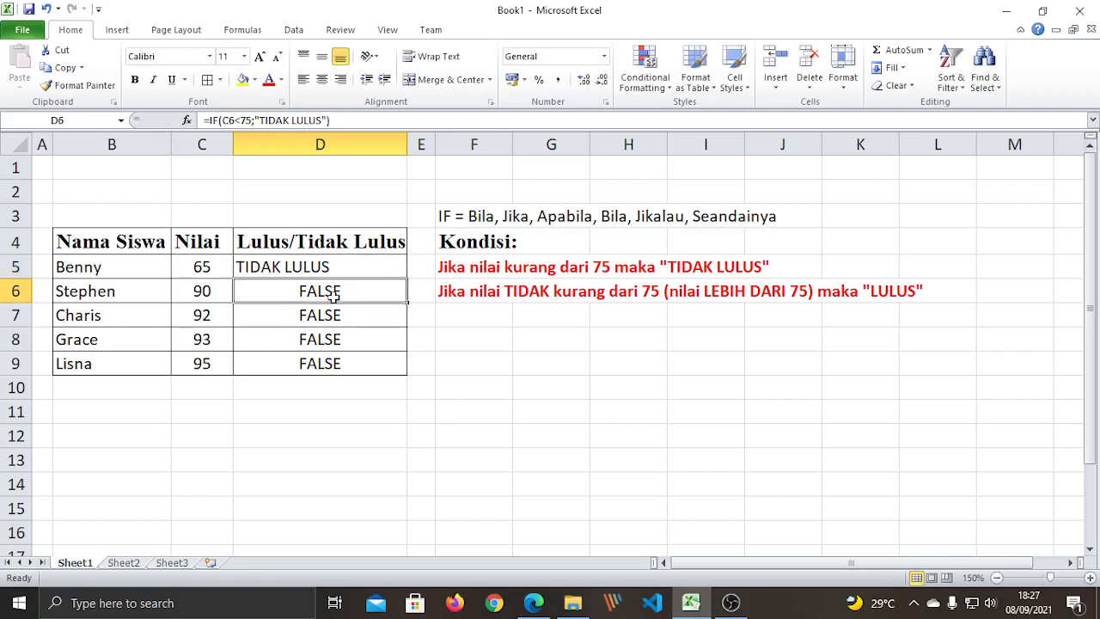
{"action": "left_click", "coordinate": [286, 258]}
{"action": "double_click", "coordinate": [326, 273]}
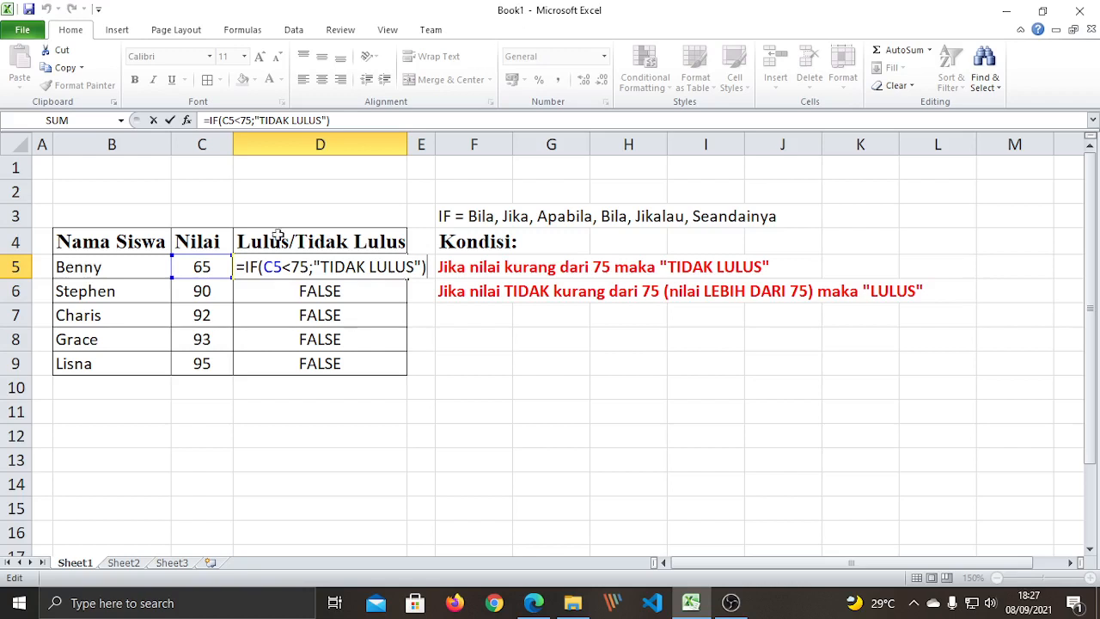
{"action": "left_click_drag", "start_coordinate": [245, 266], "coordinate": [309, 267]}
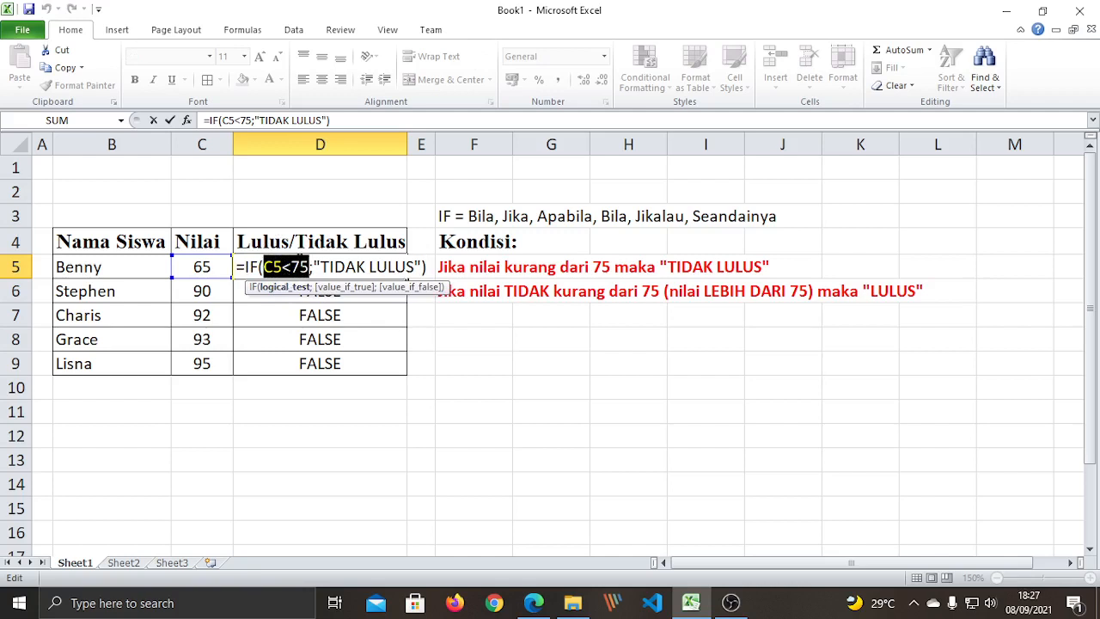
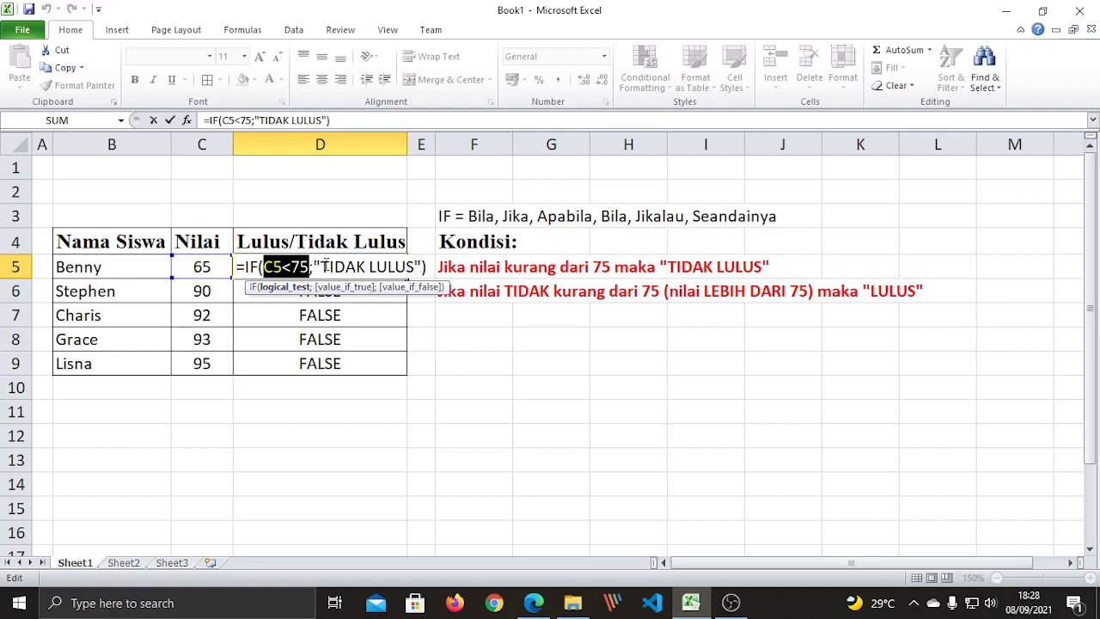
Commit =IF(C5<75;"TIDAK LULUS") in D5, showing TIDAK LULUS for 65, then reopen it.
{"action": "left_click_drag", "start_coordinate": [323, 266], "coordinate": [419, 267]}
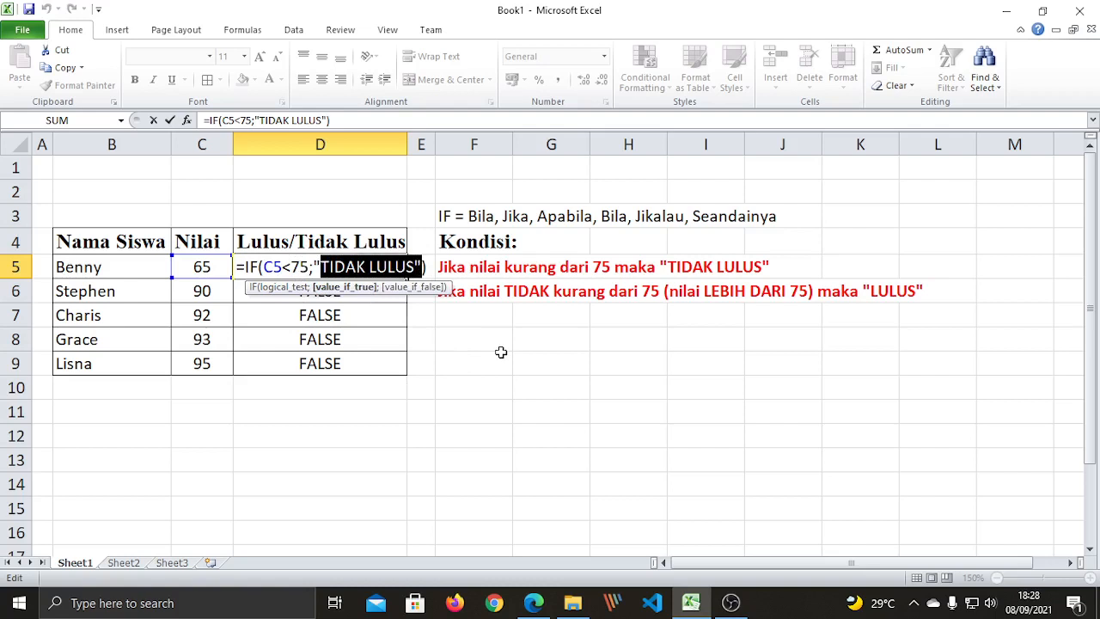
{"action": "key", "text": "ctrl+Return"}
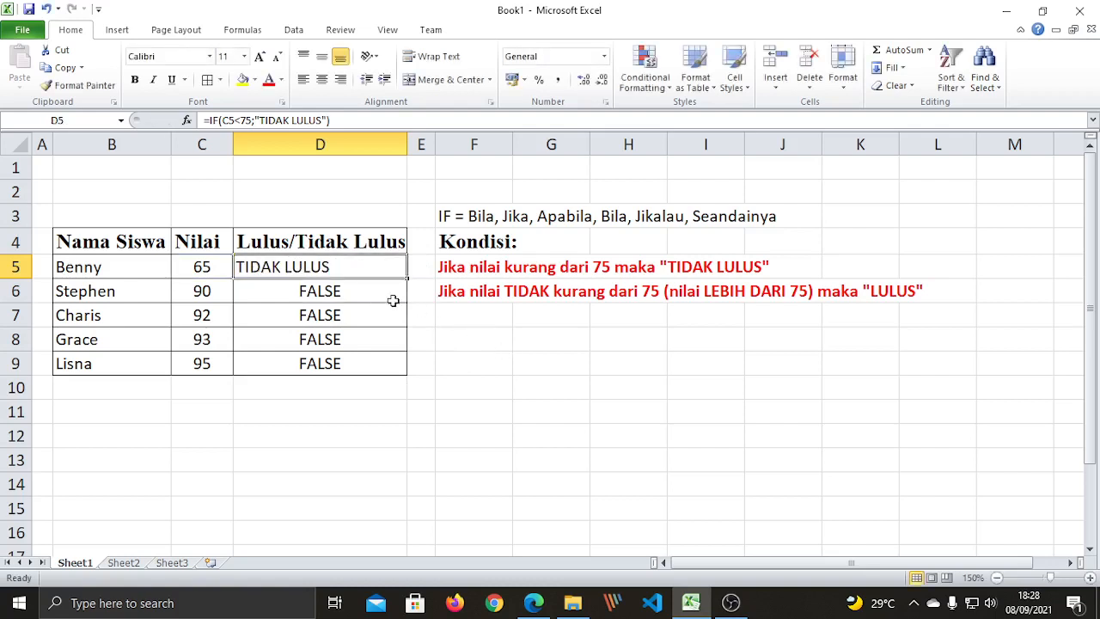
{"action": "double_click", "coordinate": [357, 269]}
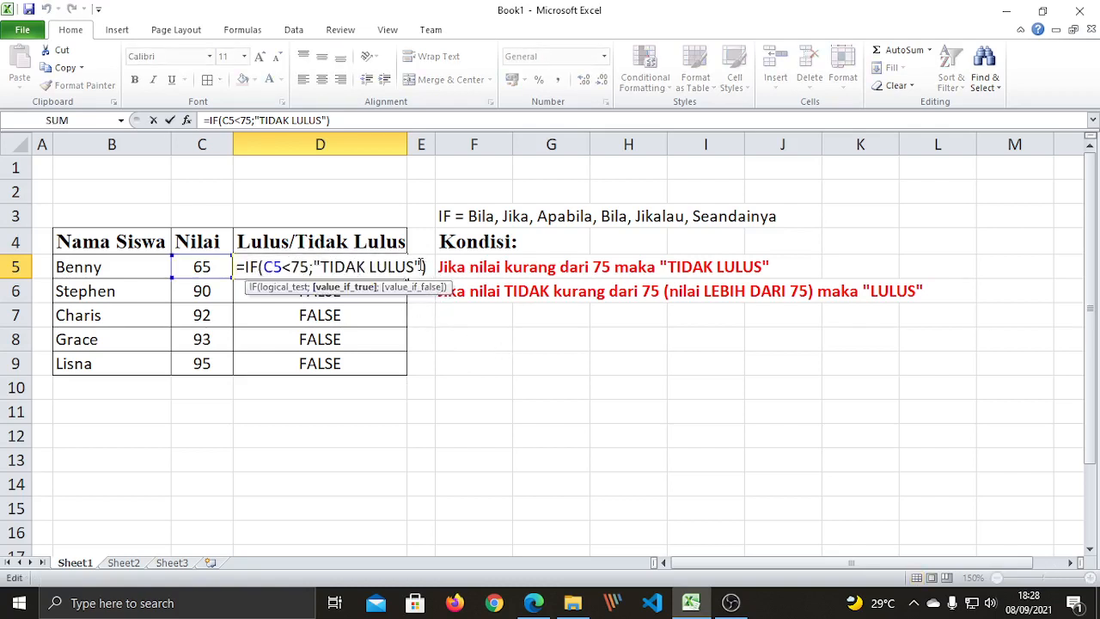
{"action": "key", "text": "shift+Left"}
{"action": "key", "text": "shift+Left"}
{"action": "key", "text": "shift+Left"}
{"action": "key", "text": "shift+Left"}
{"action": "key", "text": "shift+Left"}
{"action": "key", "text": "shift+Left"}
{"action": "key", "text": "shift+Left"}
{"action": "key", "text": "shift+Left"}
{"action": "key", "text": "shift+Left"}
{"action": "key", "text": "shift+Left"}
{"action": "key", "text": "shift+Left"}
{"action": "key", "text": "shift+Left"}
{"action": "key", "text": "shift+Left"}
{"action": "key", "text": "shift+Left"}
{"action": "key", "text": "shift+Left"}
{"action": "key", "text": "shift+Left"}
{"action": "key", "text": "shift+Left"}
{"action": "key", "text": "shift+Left"}
{"action": "key", "text": "shift+Left"}
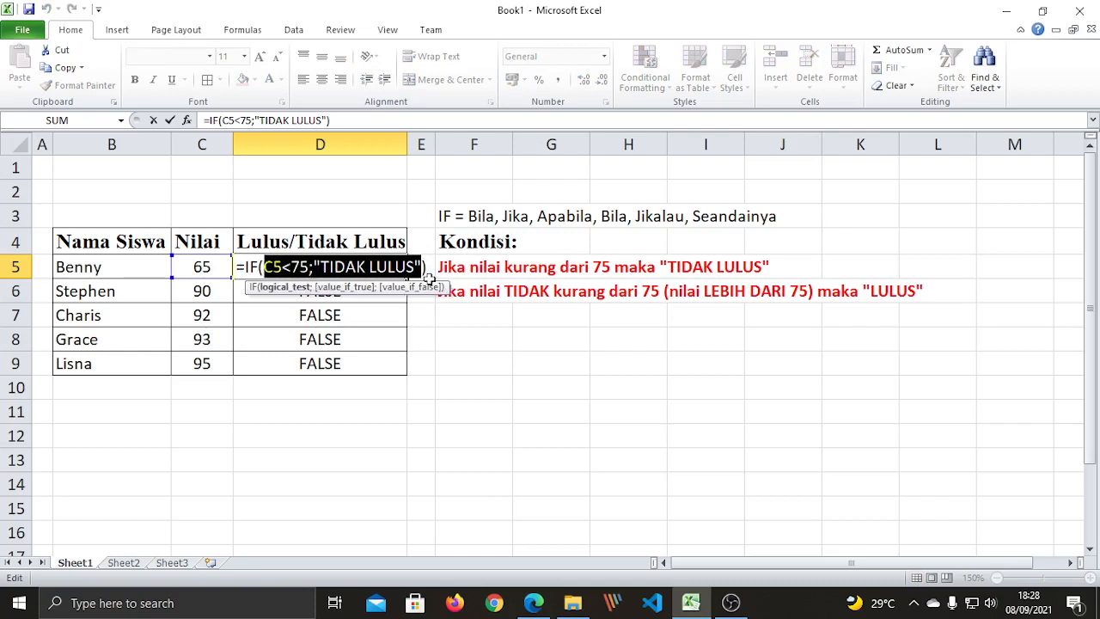
{"action": "key", "text": "Right"}
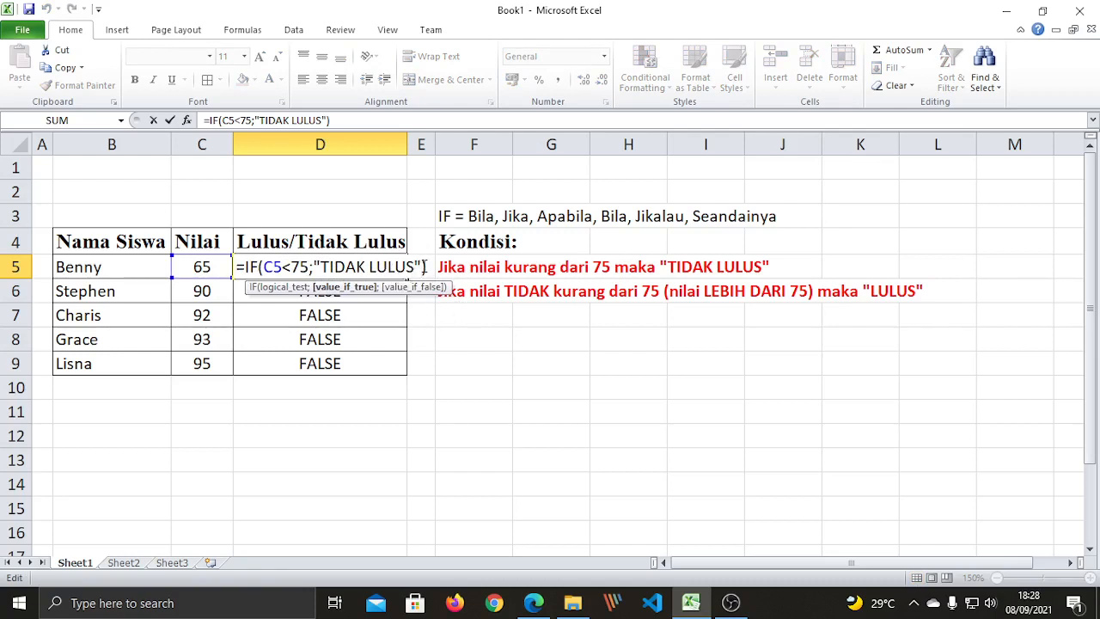
{"action": "left_click_drag", "start_coordinate": [422, 267], "coordinate": [263, 267]}
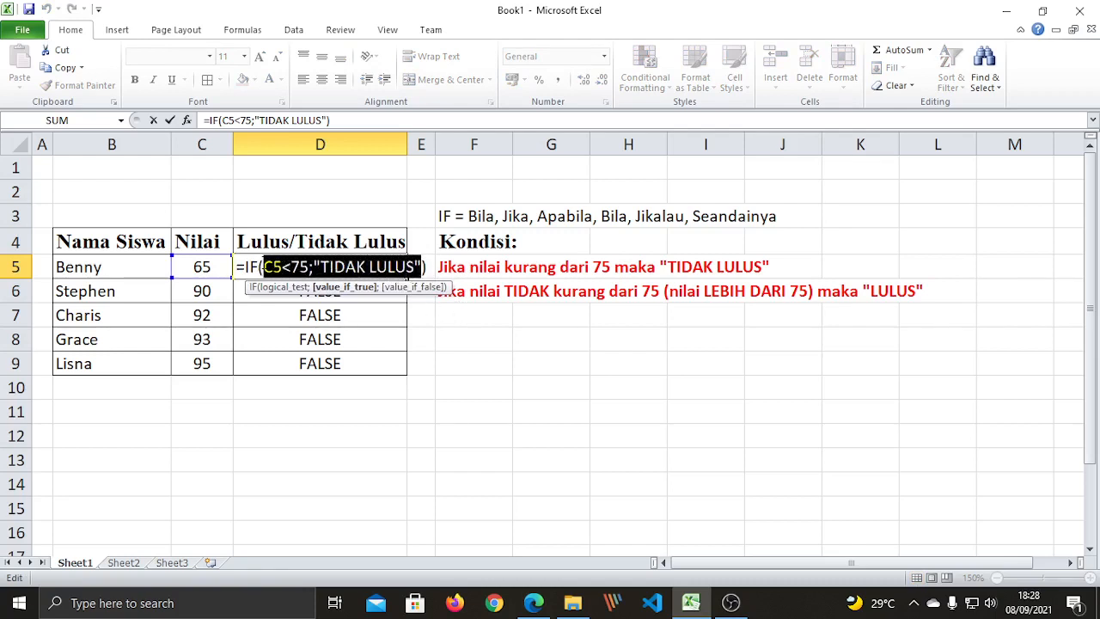
{"action": "key", "text": "Right"}
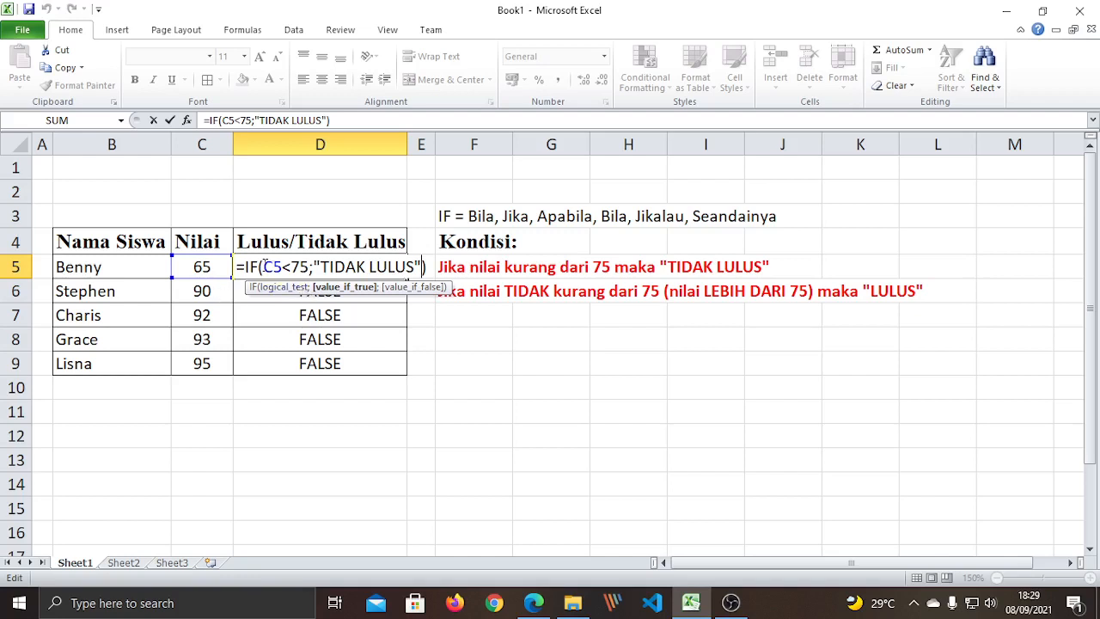
{"action": "left_click_drag", "start_coordinate": [262, 266], "coordinate": [307, 267]}
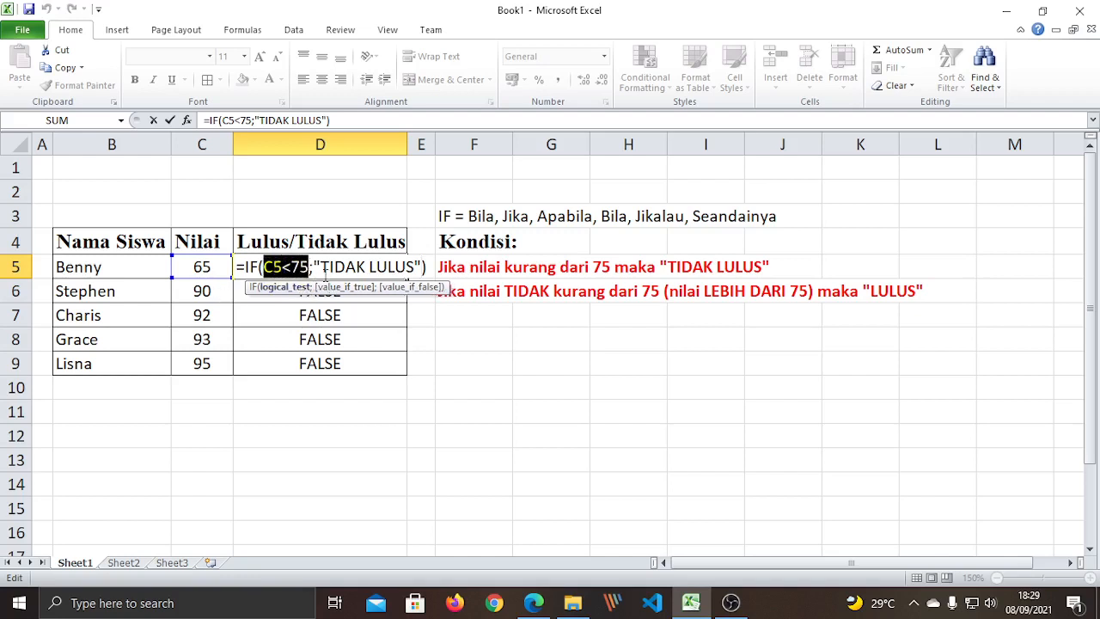
{"action": "left_click_drag", "start_coordinate": [320, 266], "coordinate": [414, 266]}
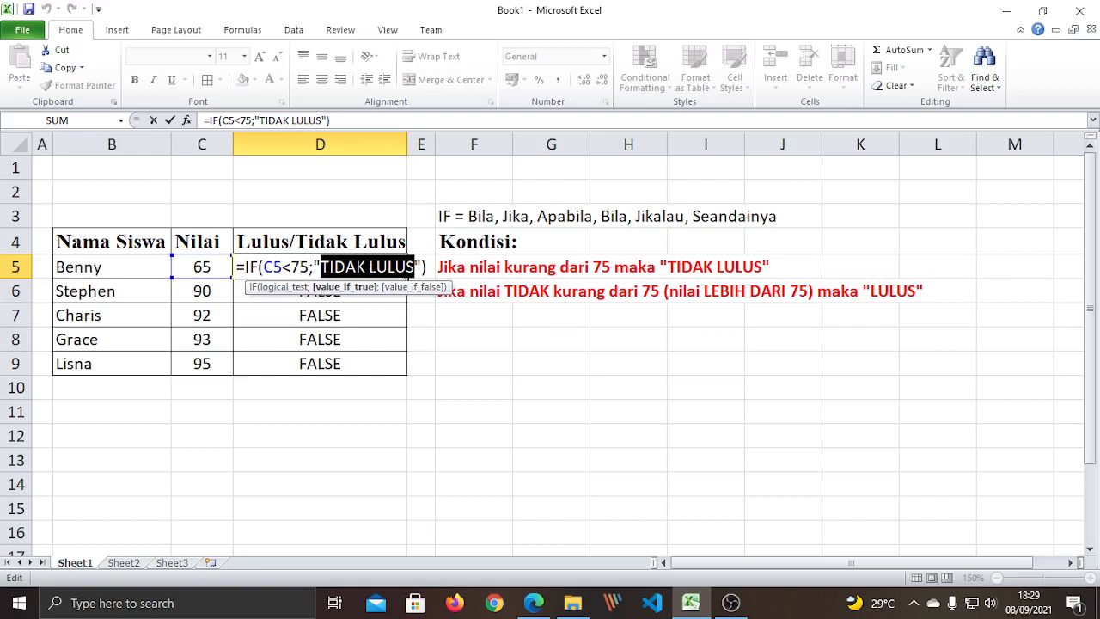
{"action": "left_click", "coordinate": [420, 265]}
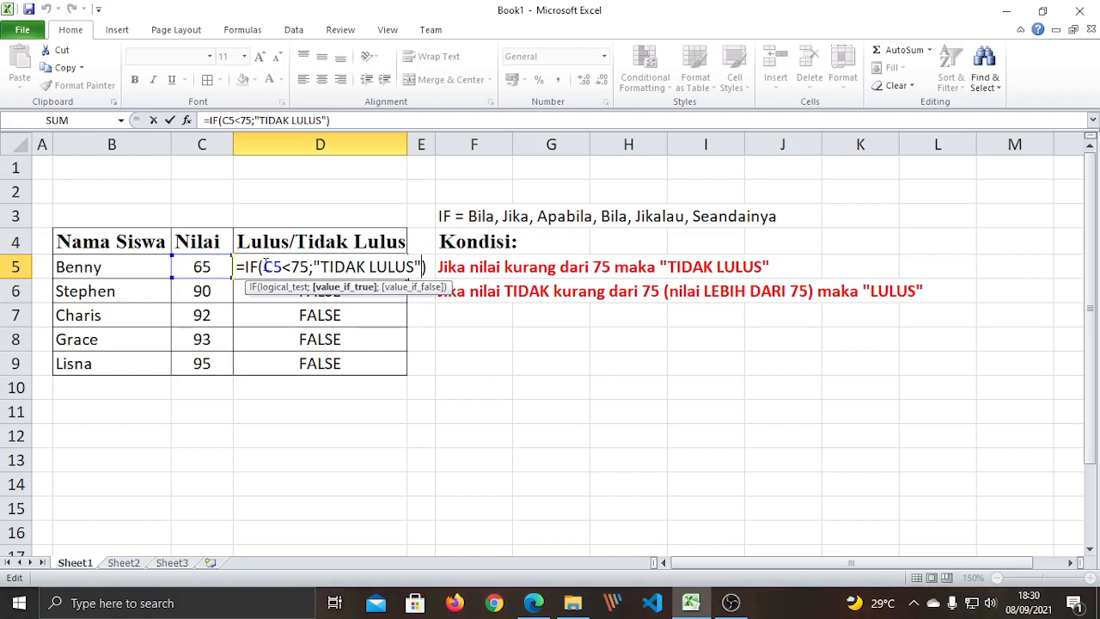
{"action": "left_click_drag", "start_coordinate": [264, 266], "coordinate": [309, 267]}
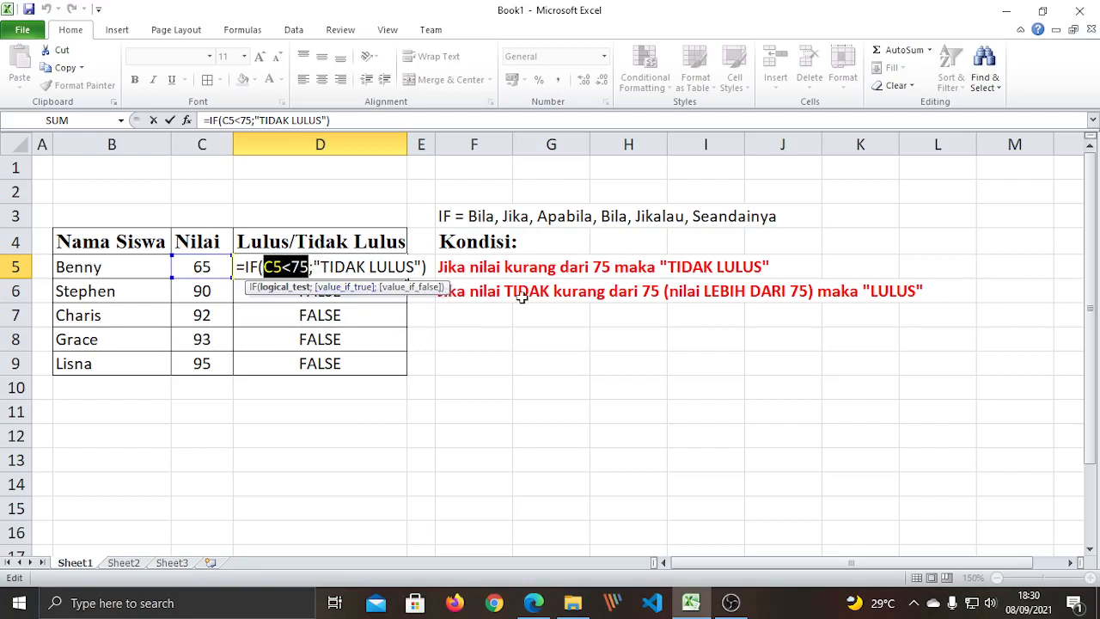
{"action": "left_click", "coordinate": [421, 266]}
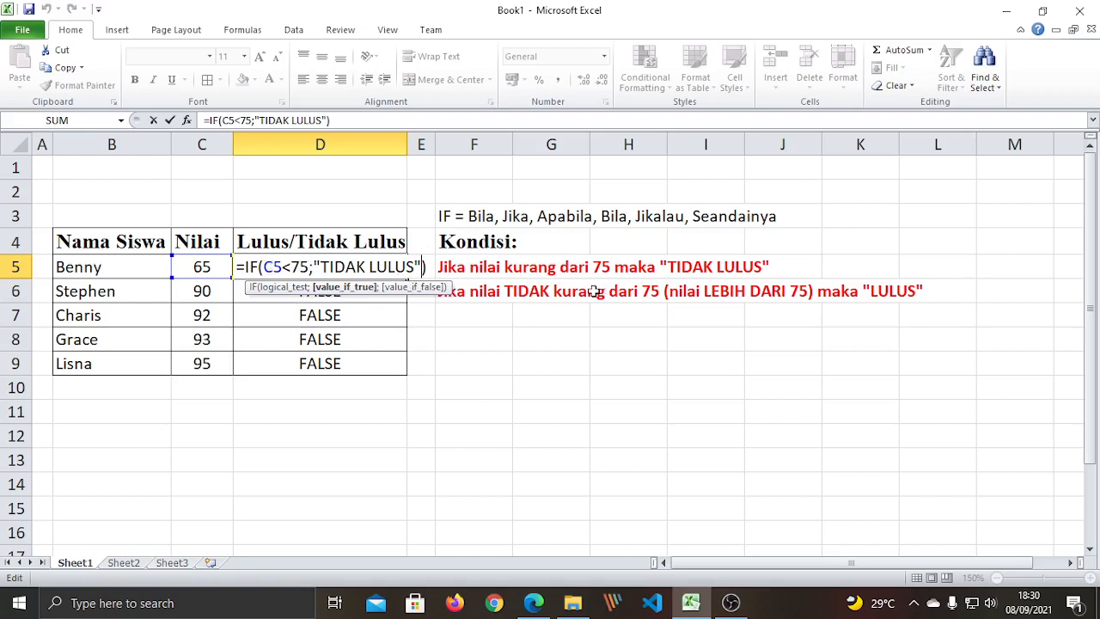
Add ;"LULUS" as the false result of D5's IF formula and commit it.
{"action": "type", "text": ";"}
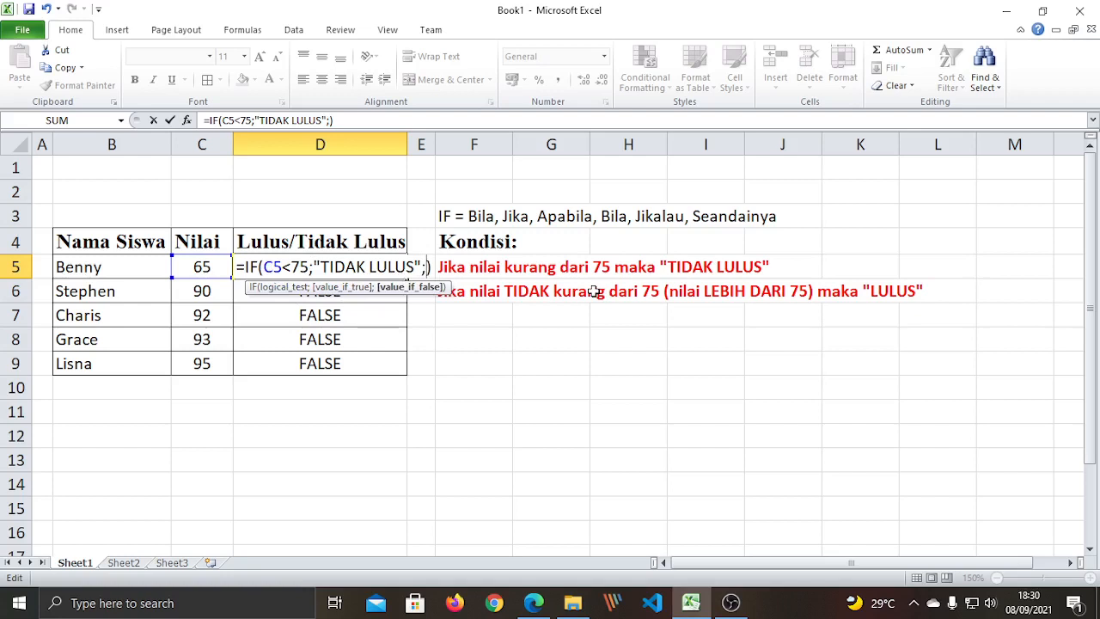
{"action": "type", "text": "\""}
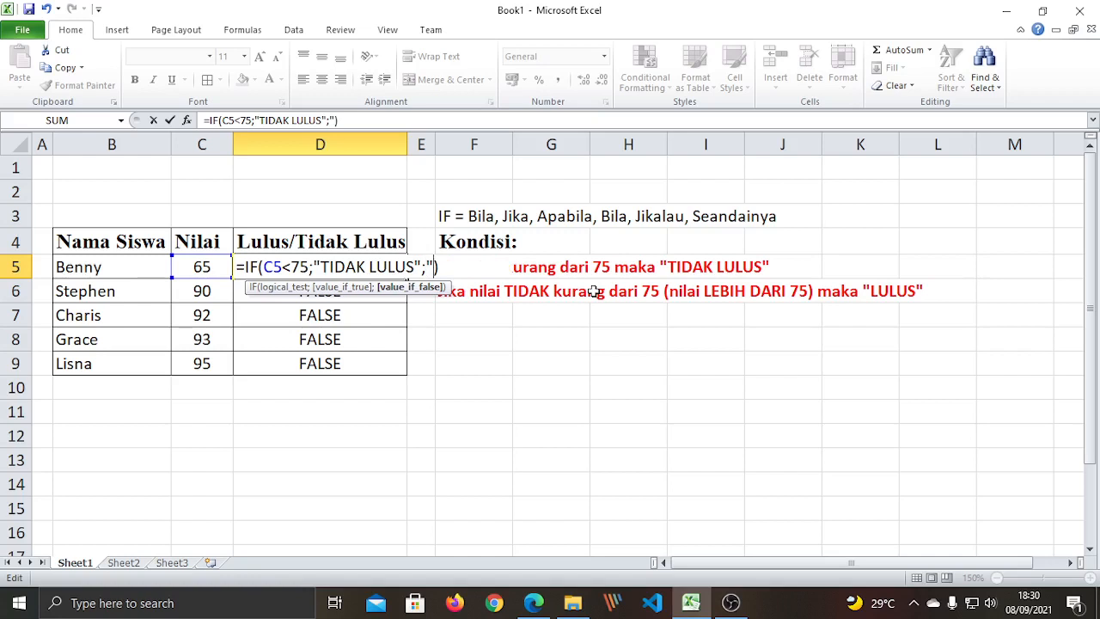
{"action": "type", "text": "LULUS\""}
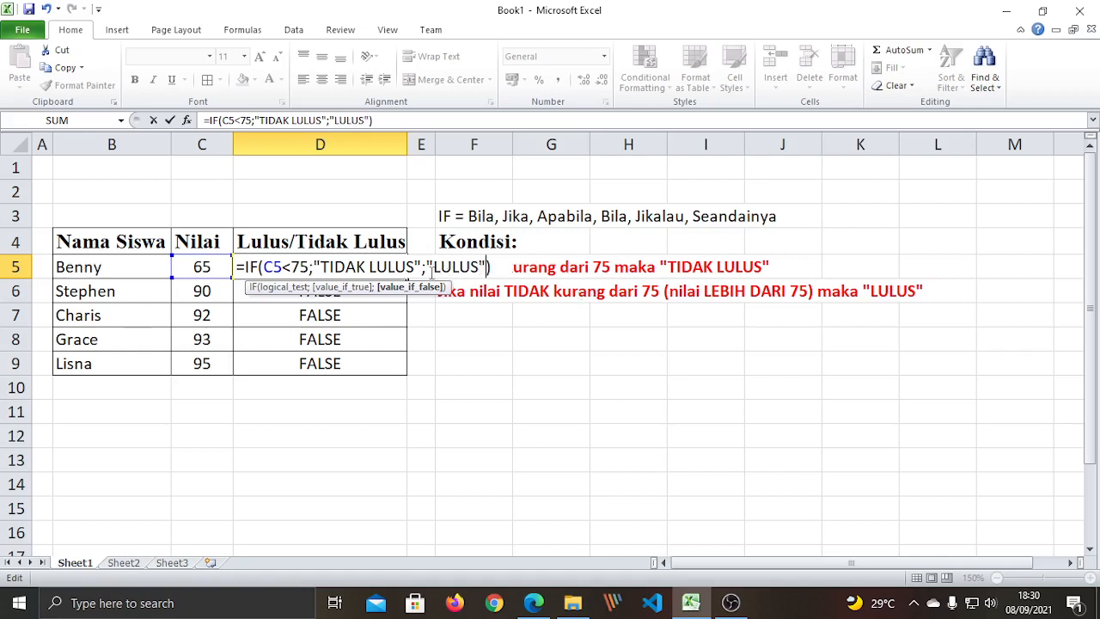
{"action": "mouse_move", "coordinate": [434, 265]}
{"action": "left_mouse_down"}
{"action": "mouse_move", "coordinate": [481, 268]}
{"action": "mouse_move", "coordinate": [427, 267]}
{"action": "left_mouse_up"}
{"action": "left_click_drag", "start_coordinate": [477, 266], "coordinate": [487, 266]}
{"action": "key", "text": "End"}
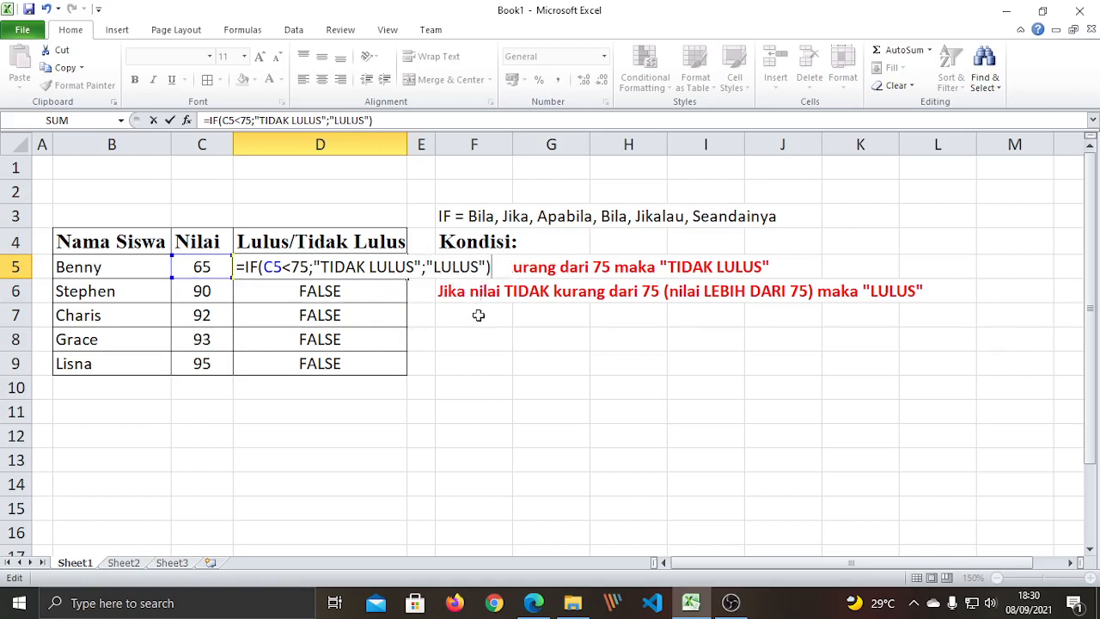
{"action": "key", "text": "Return"}
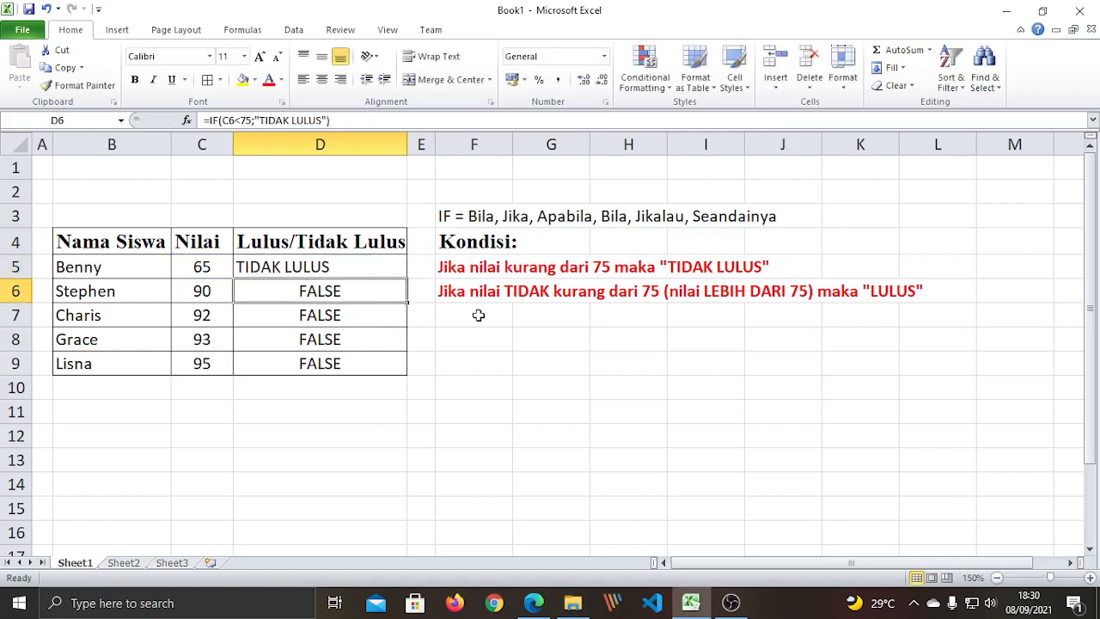
Review D5's finished IF formula and the table rows, cancelling an accidental edit.
{"action": "left_click", "coordinate": [365, 325]}
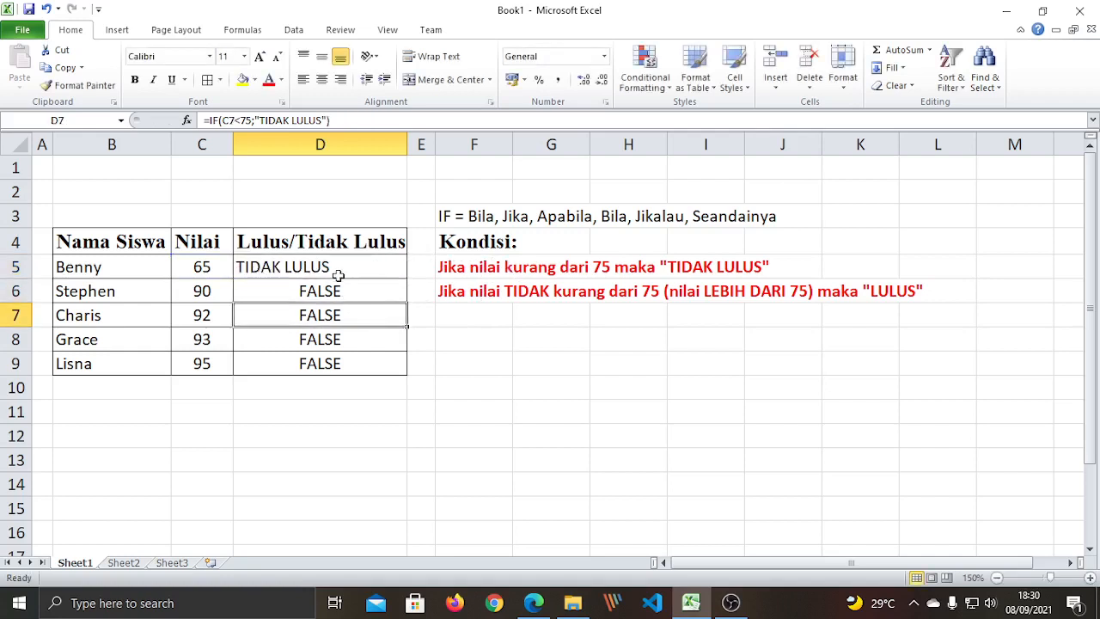
{"action": "left_click", "coordinate": [338, 269]}
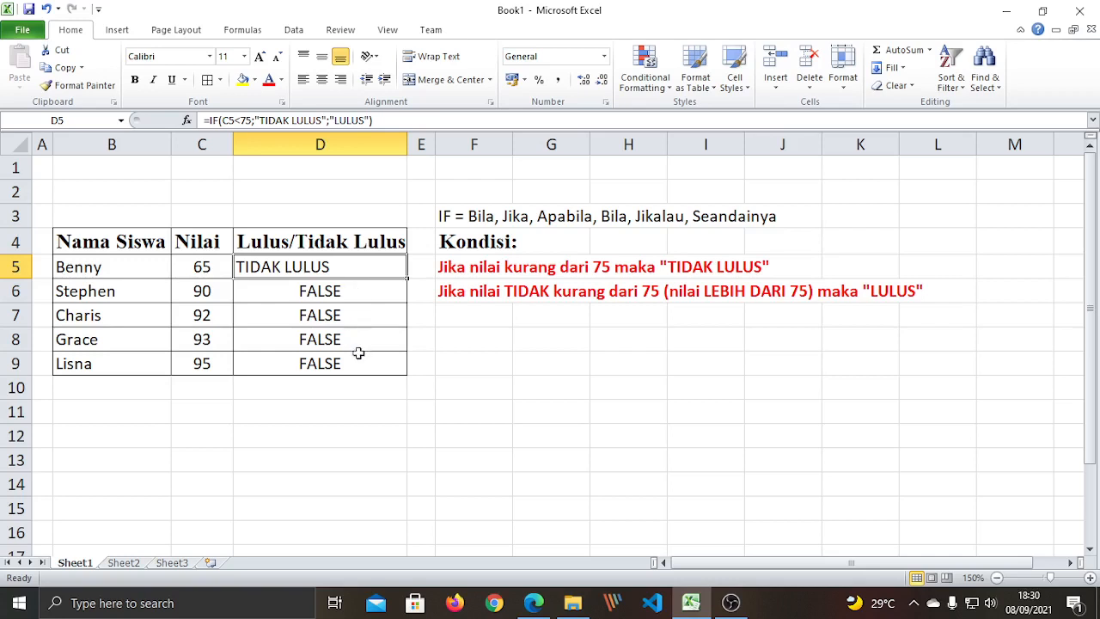
{"action": "left_click", "coordinate": [308, 412]}
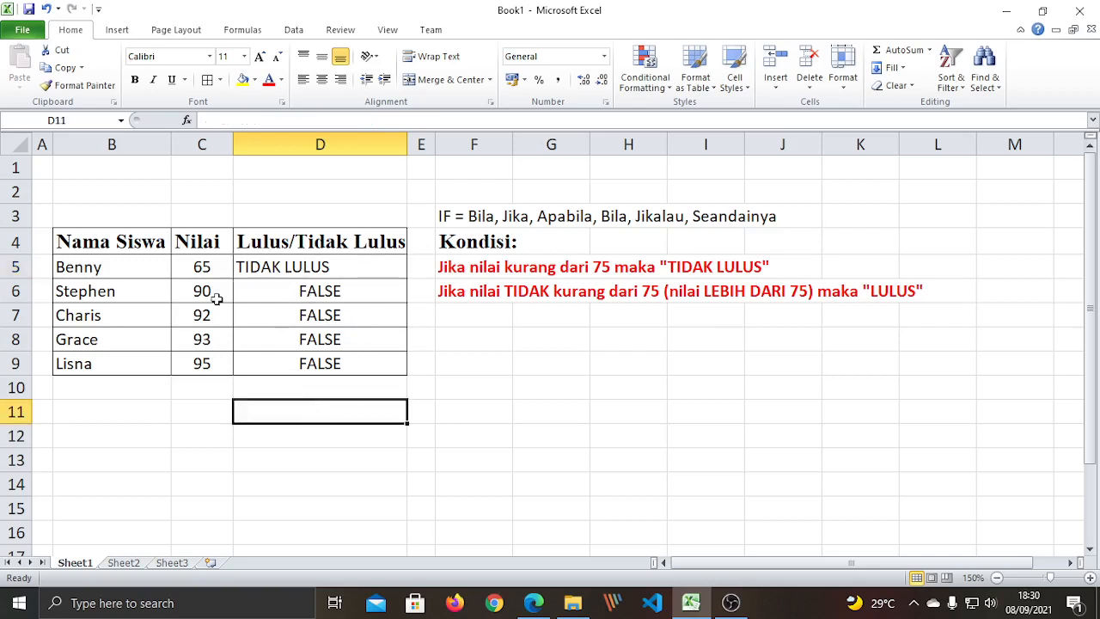
{"action": "left_click", "coordinate": [273, 267]}
{"action": "key", "text": "F2"}
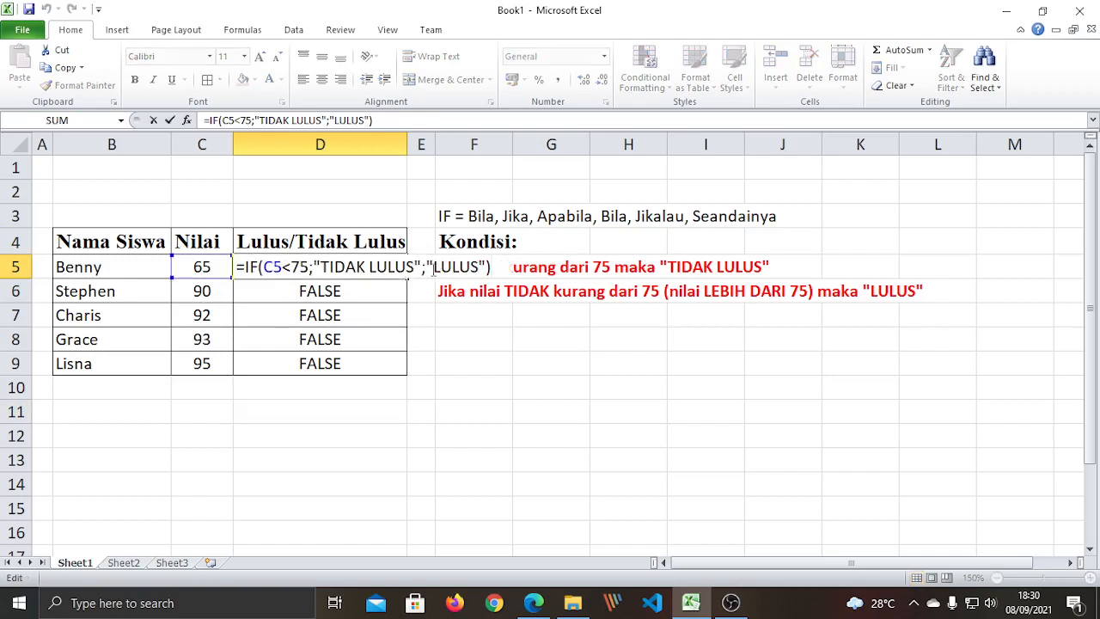
{"action": "left_click_drag", "start_coordinate": [427, 268], "coordinate": [487, 268]}
{"action": "left_click", "coordinate": [393, 361]}
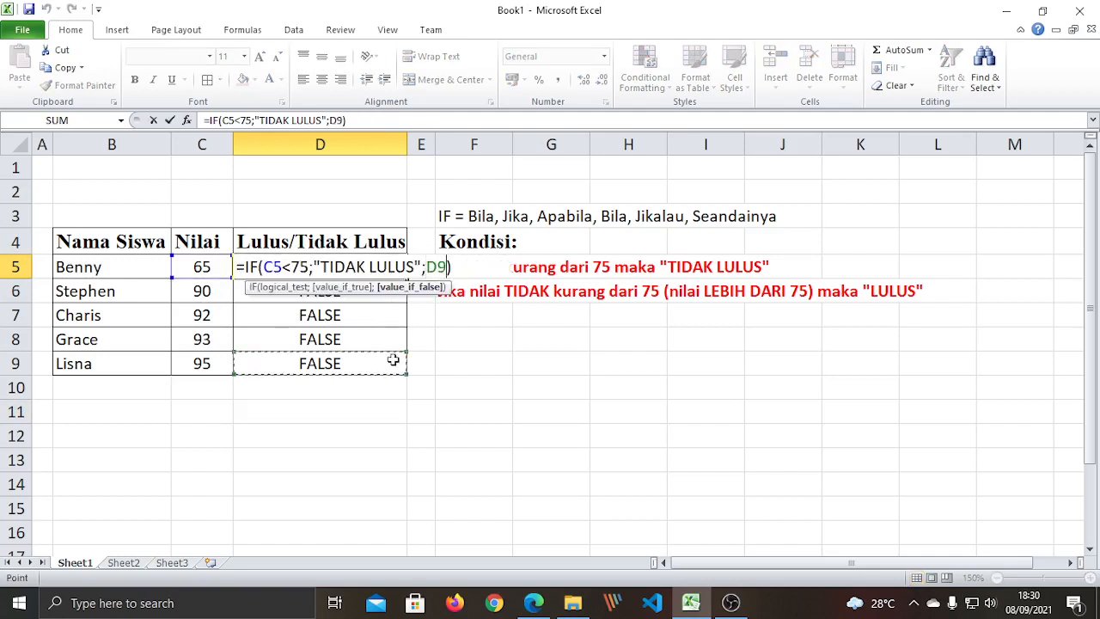
{"action": "key", "text": "Escape"}
{"action": "left_click", "coordinate": [350, 293]}
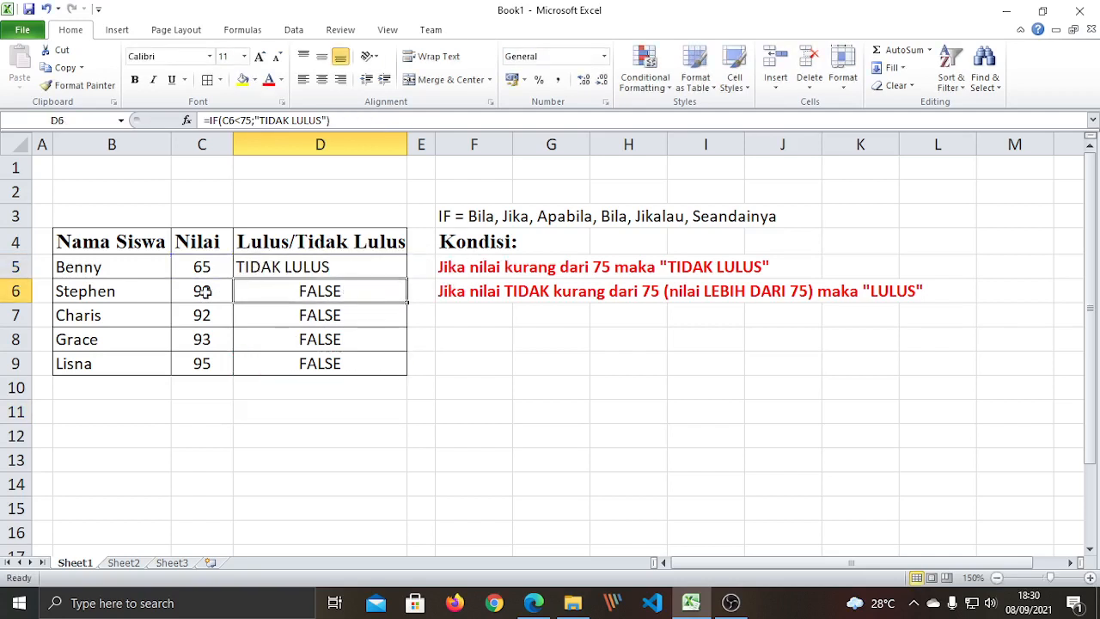
{"action": "left_click", "coordinate": [83, 292]}
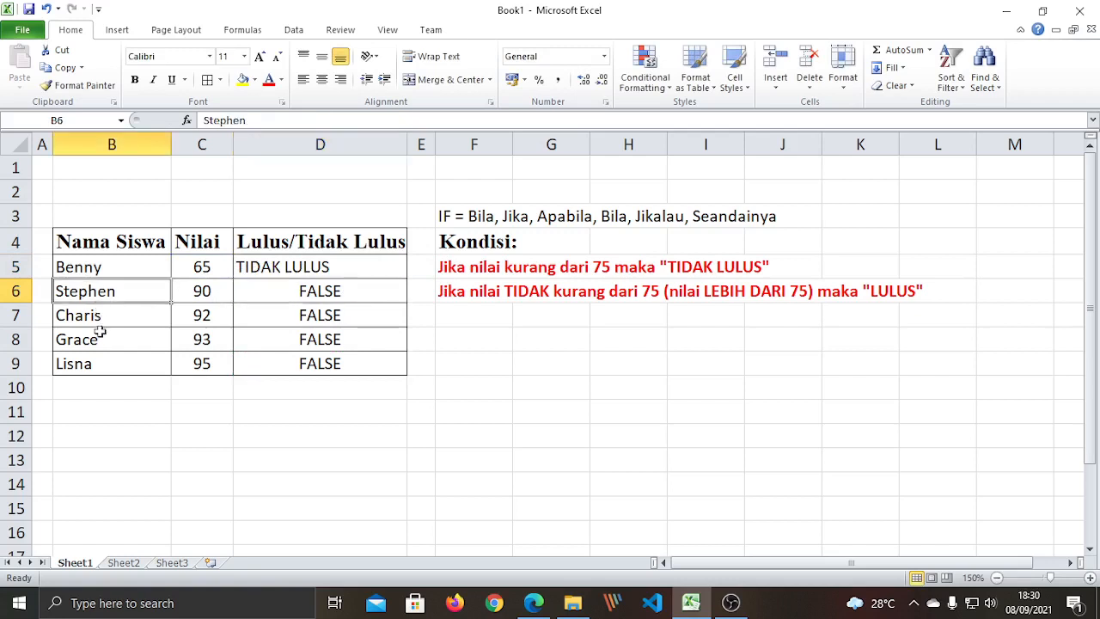
{"action": "left_click", "coordinate": [103, 369]}
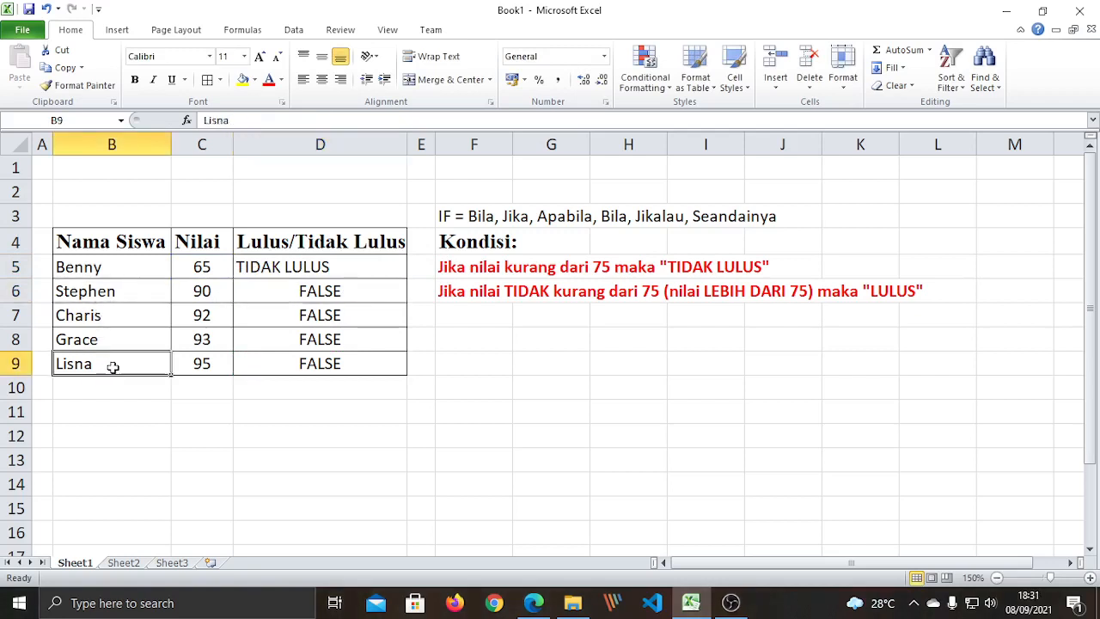
Copy D5 and paste only its formula into D6:D9, each showing LULUS.
{"action": "left_click", "coordinate": [324, 268]}
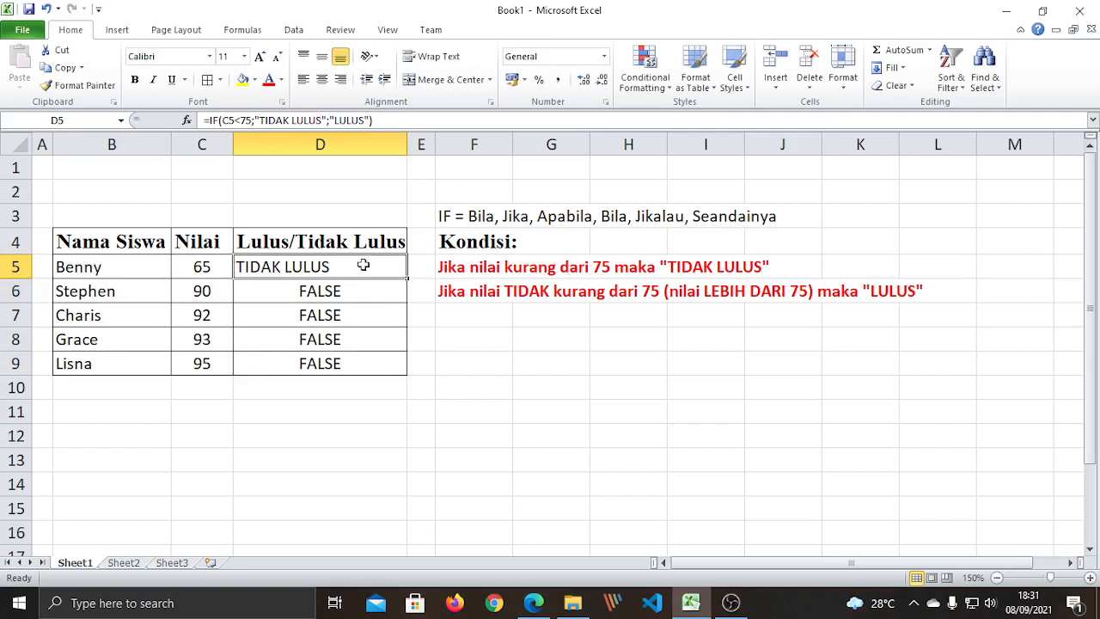
{"action": "right_click", "coordinate": [295, 268]}
{"action": "left_click", "coordinate": [327, 296]}
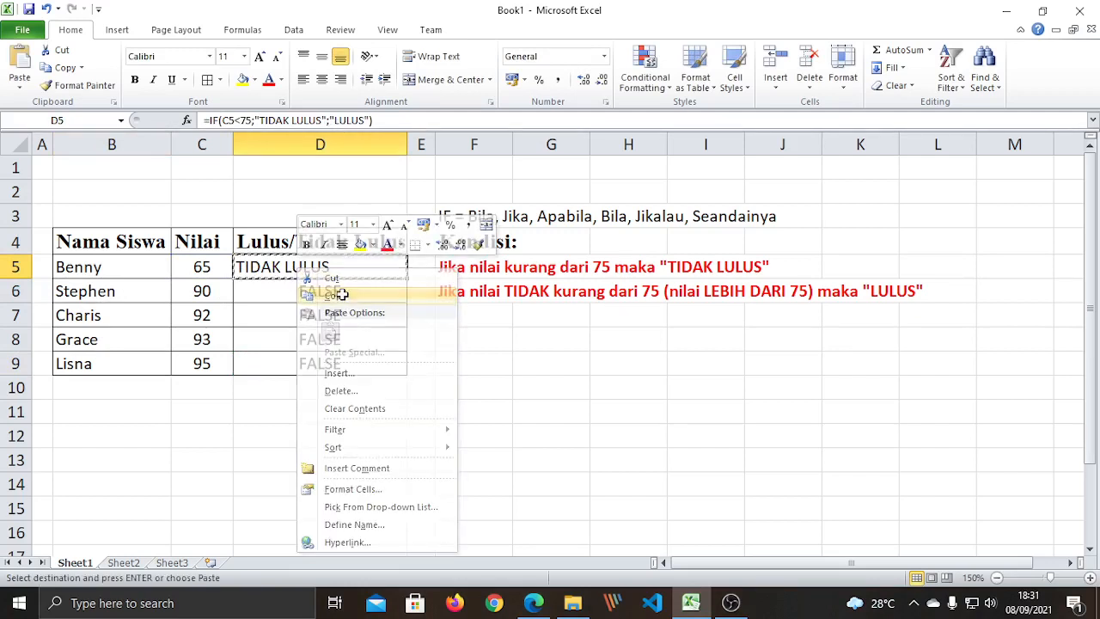
{"action": "left_click", "coordinate": [293, 290]}
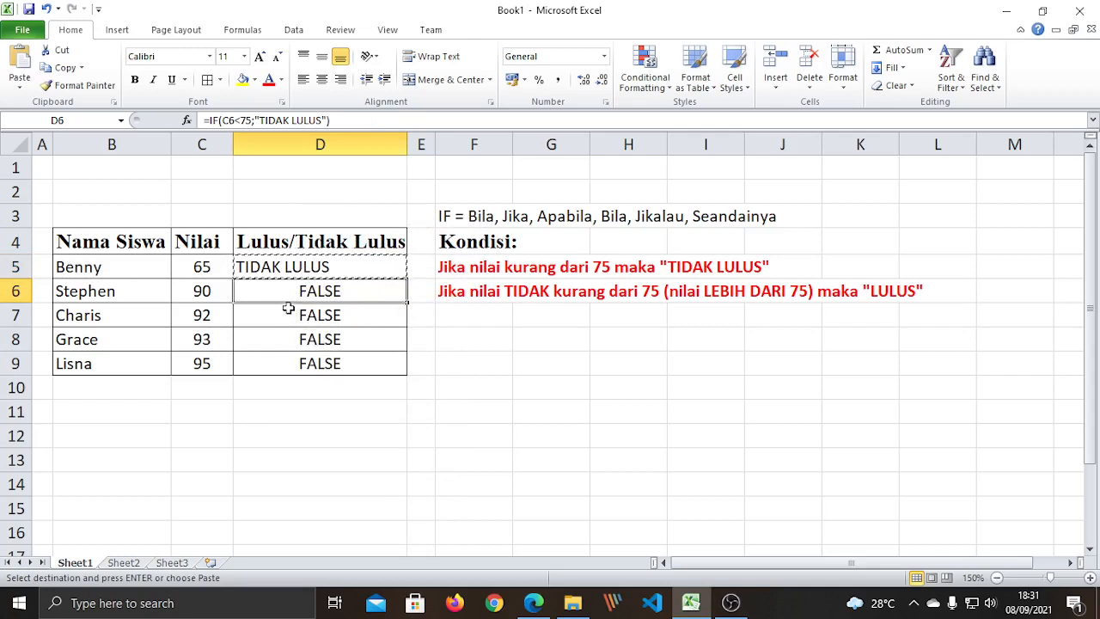
{"action": "left_click_drag", "start_coordinate": [287, 291], "coordinate": [288, 361]}
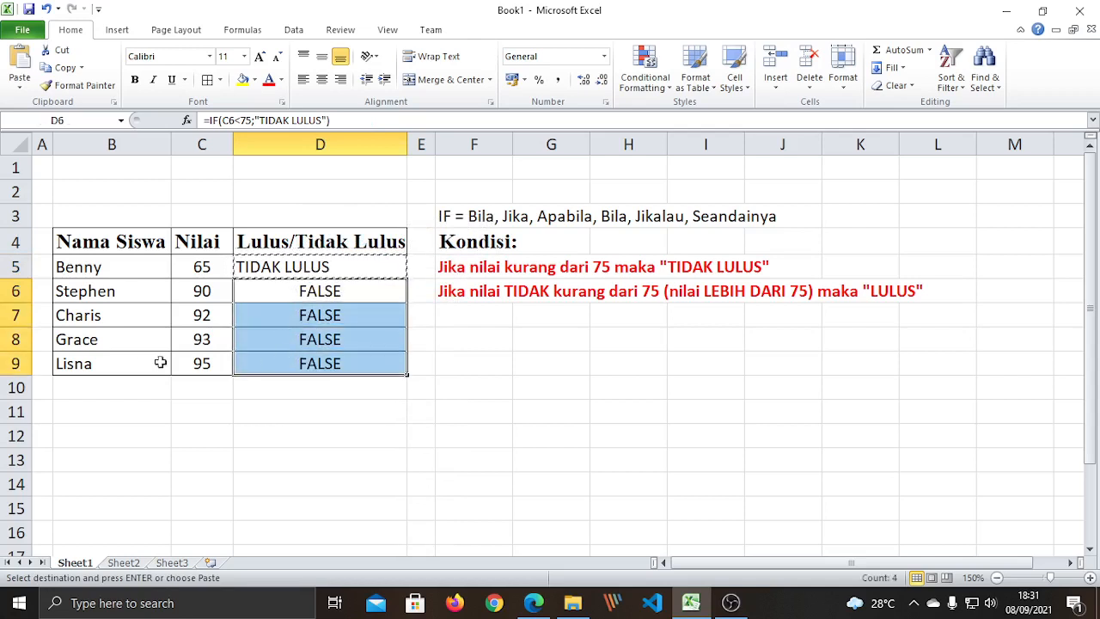
{"action": "right_click", "coordinate": [294, 301]}
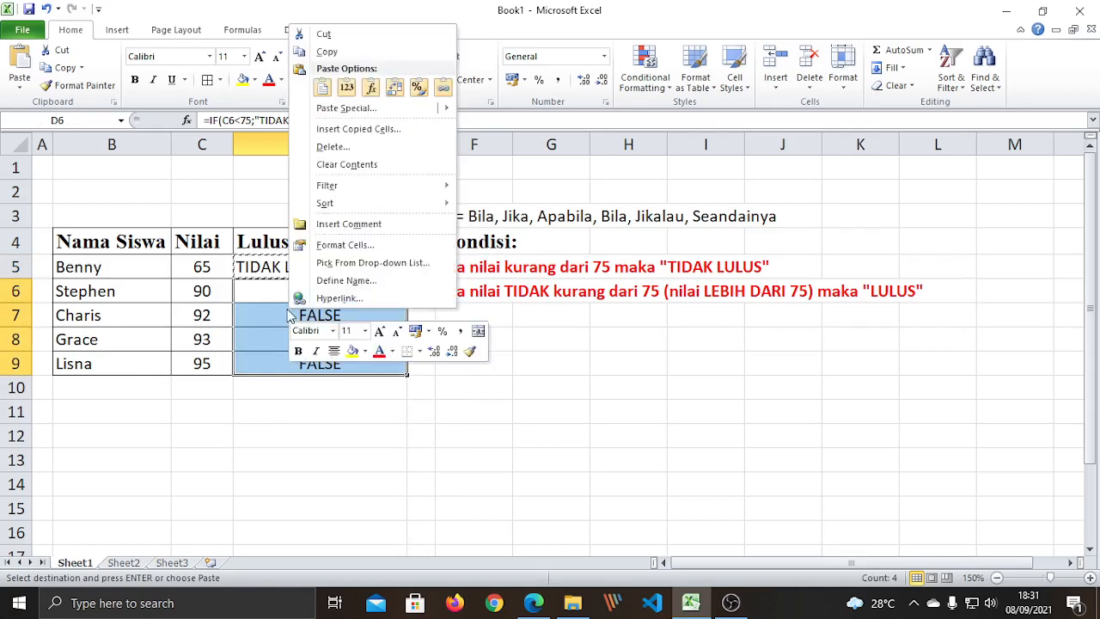
{"action": "left_click", "coordinate": [372, 93]}
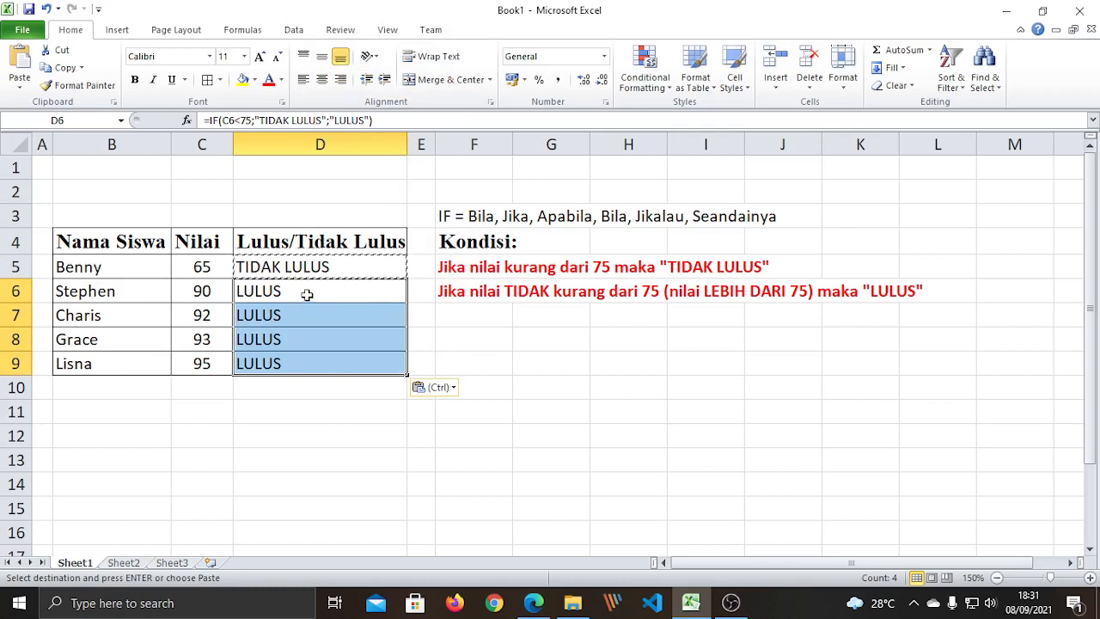
{"action": "key", "text": "Escape"}
{"action": "left_click", "coordinate": [459, 359]}
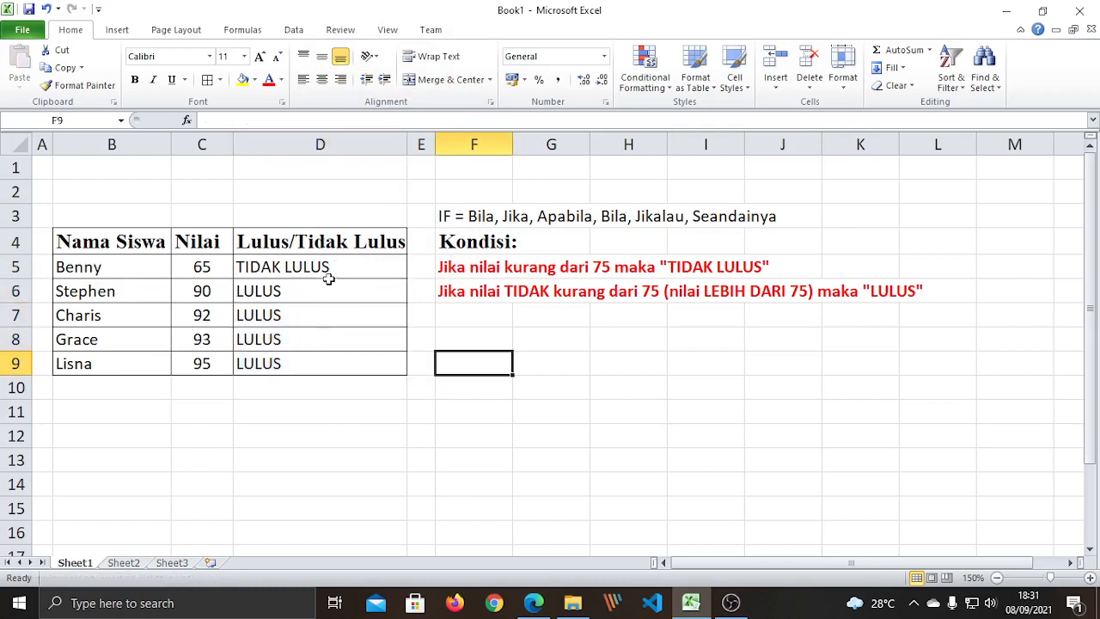
{"action": "left_click", "coordinate": [329, 278]}
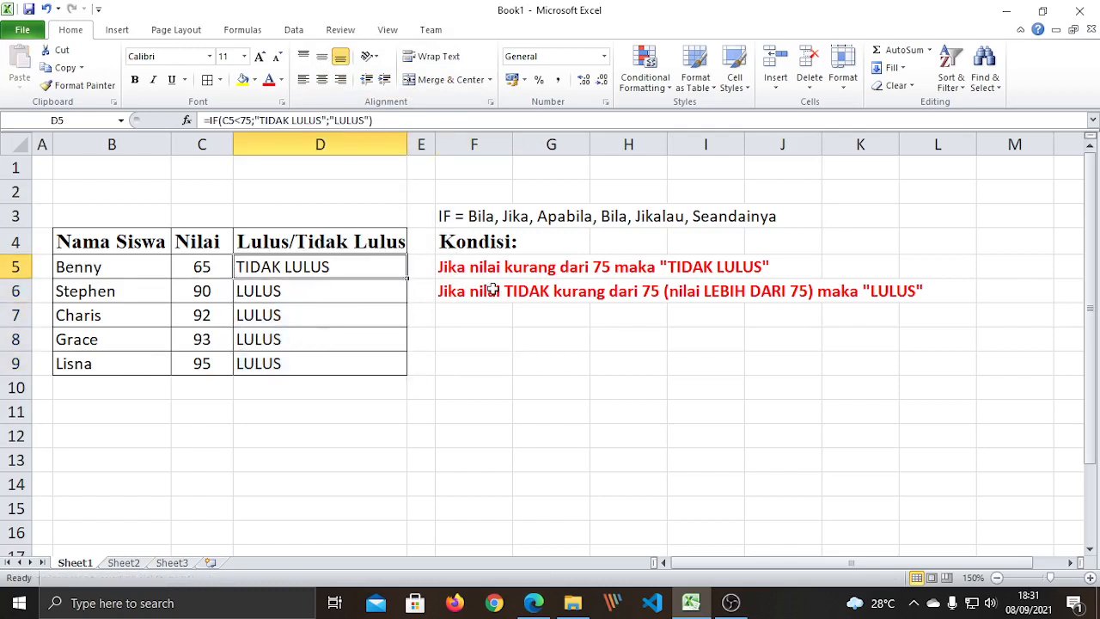
{"action": "double_click", "coordinate": [379, 263]}
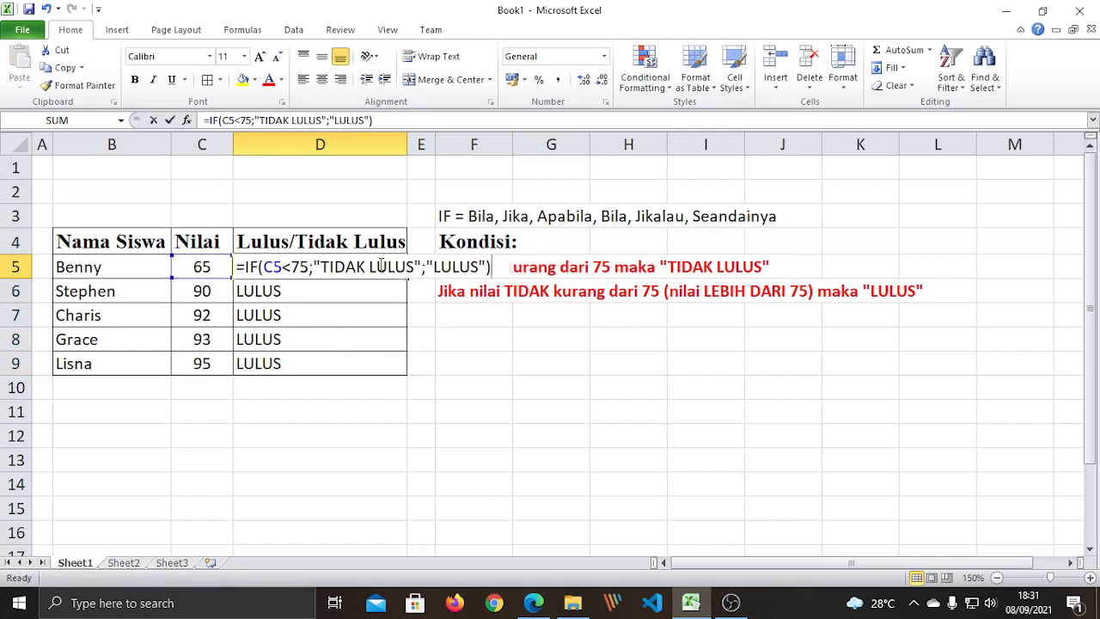
{"action": "left_click", "coordinate": [323, 268]}
{"action": "key", "text": "shift+Right"}
{"action": "key", "text": "shift+Right"}
{"action": "key", "text": "shift+Right"}
{"action": "key", "text": "shift+Right"}
{"action": "key", "text": "shift+Right"}
{"action": "key", "text": "shift+Right"}
{"action": "key", "text": "shift+Right"}
{"action": "key", "text": "shift+Right"}
{"action": "key", "text": "shift+Right"}
{"action": "key", "text": "shift+Right"}
{"action": "key", "text": "shift+Right"}
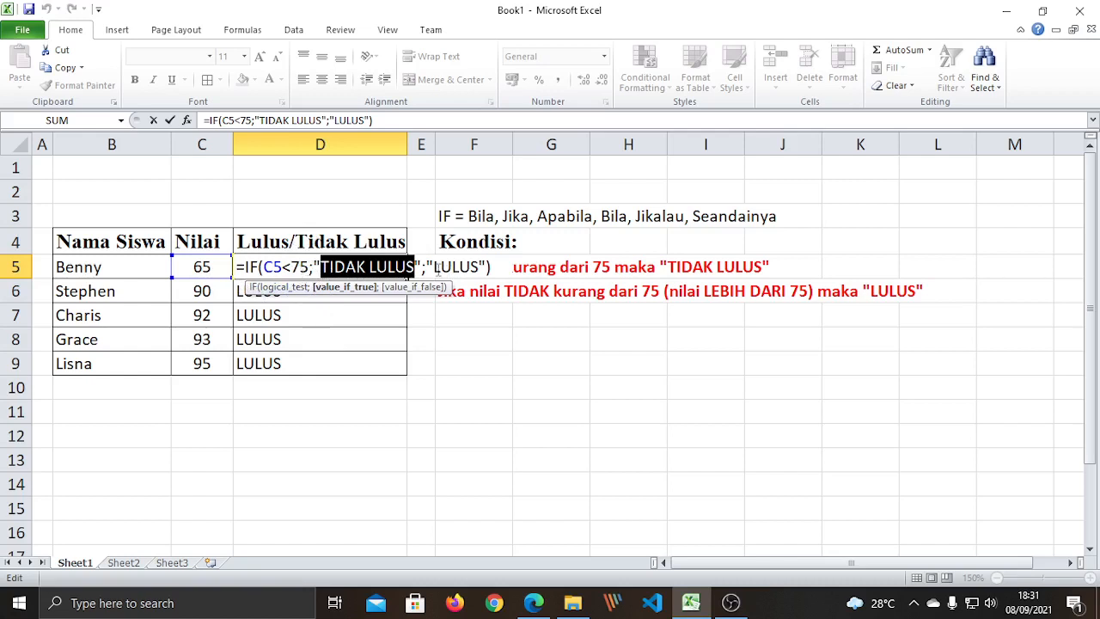
{"action": "left_click_drag", "start_coordinate": [432, 267], "coordinate": [481, 267]}
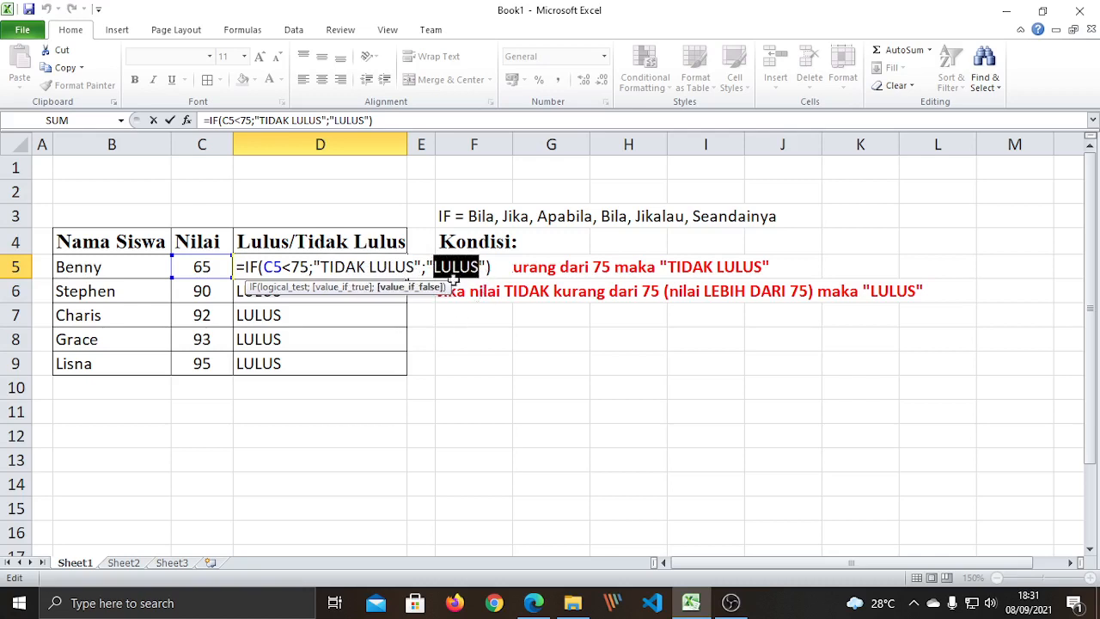
{"action": "left_click_drag", "start_coordinate": [265, 267], "coordinate": [307, 267]}
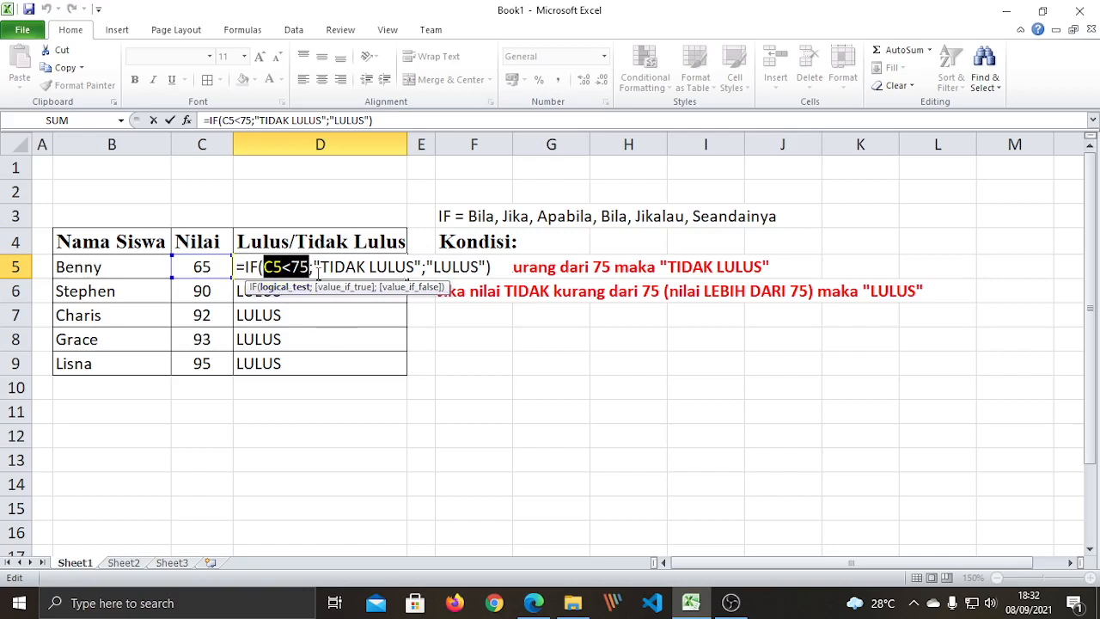
{"action": "left_click_drag", "start_coordinate": [433, 267], "coordinate": [479, 267]}
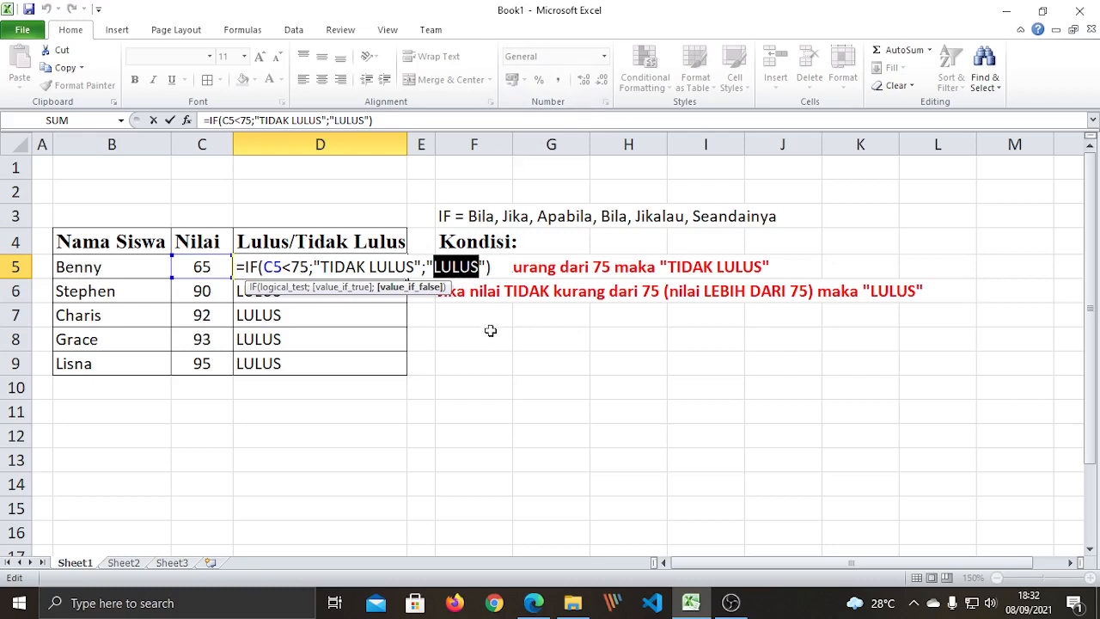
{"action": "left_click", "coordinate": [490, 330]}
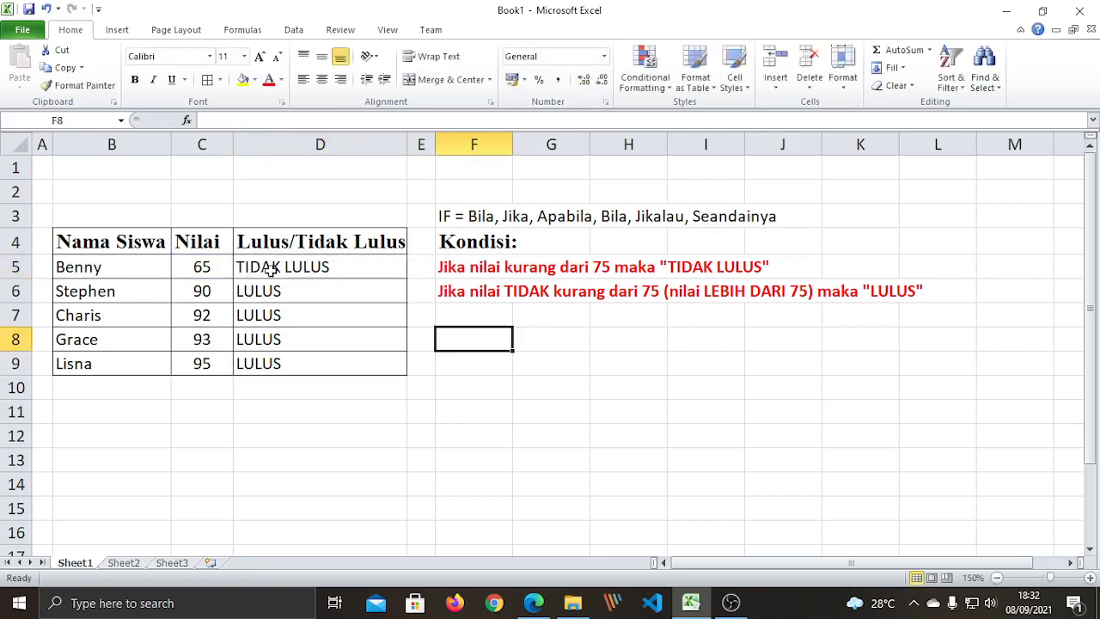
{"action": "left_click_drag", "start_coordinate": [268, 273], "coordinate": [292, 371]}
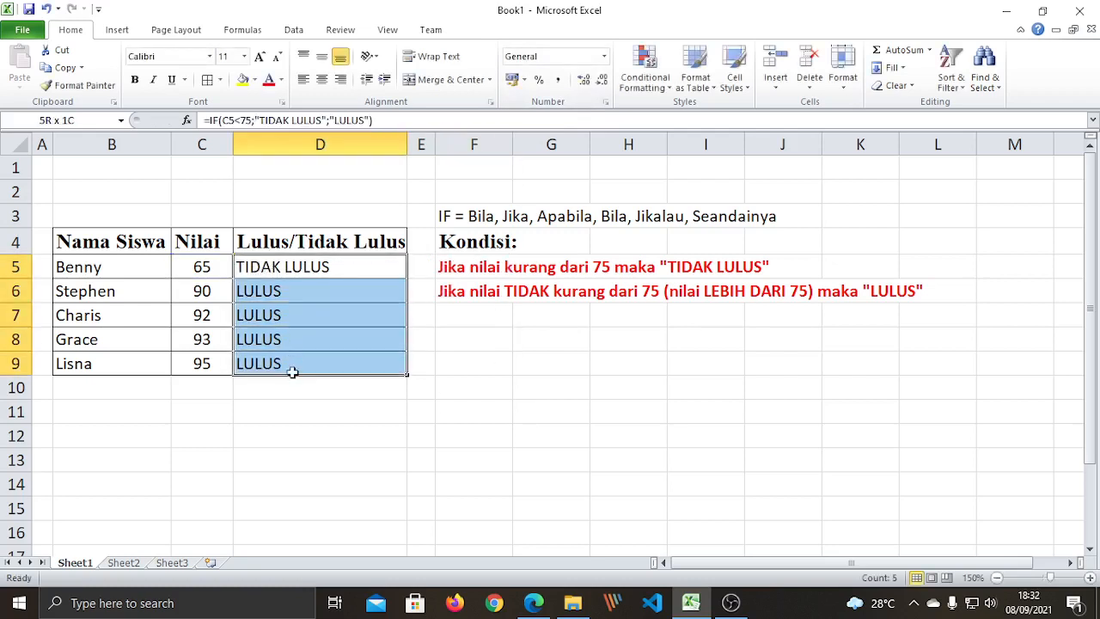
Bold and centre the pass/fail results in D5:D9, then bold the scores in C5:C9.
{"action": "left_click", "coordinate": [134, 80]}
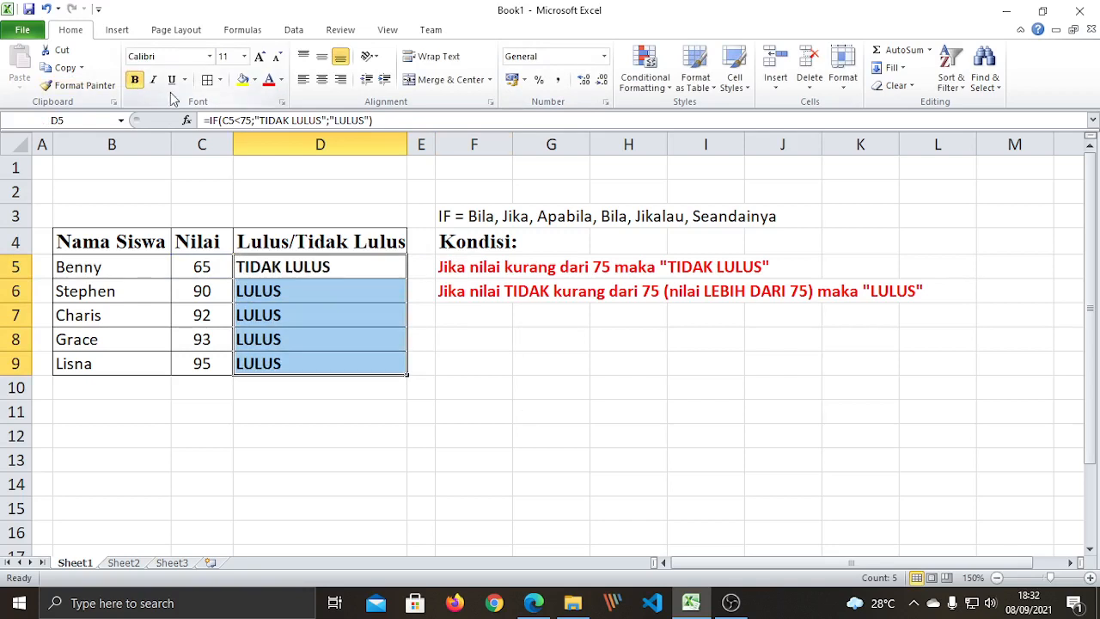
{"action": "left_click", "coordinate": [324, 85]}
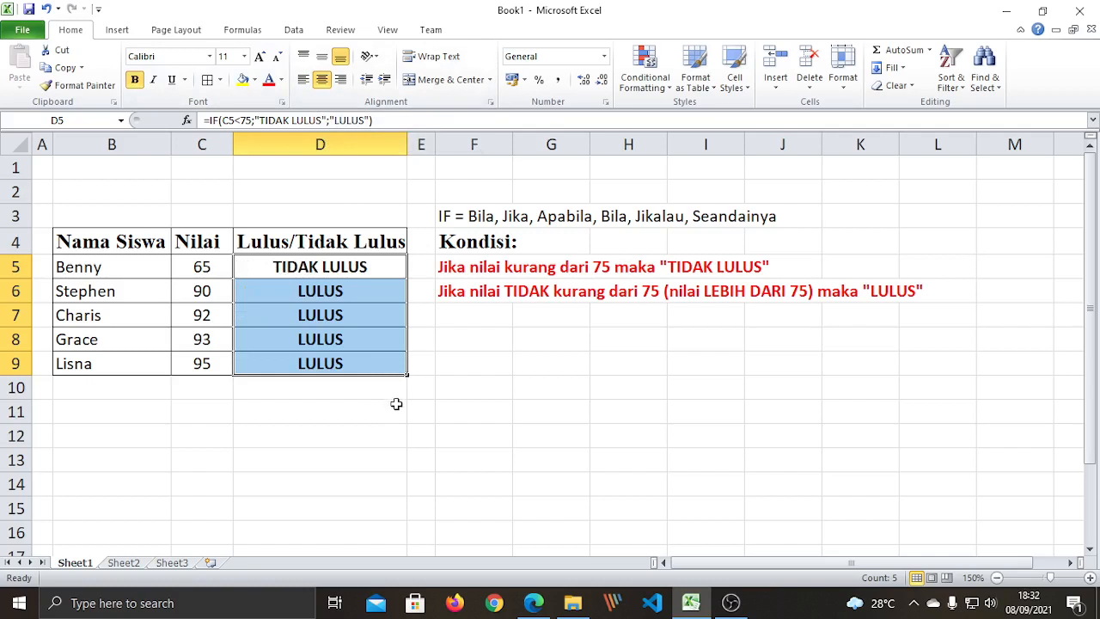
{"action": "left_click", "coordinate": [396, 404]}
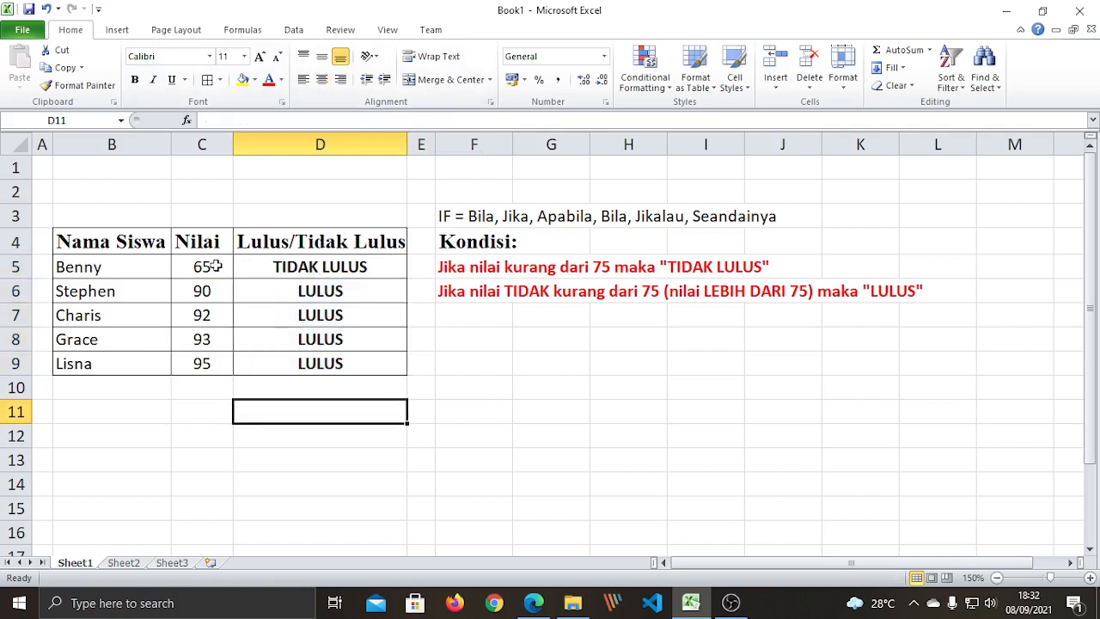
{"action": "left_click_drag", "start_coordinate": [216, 266], "coordinate": [226, 366]}
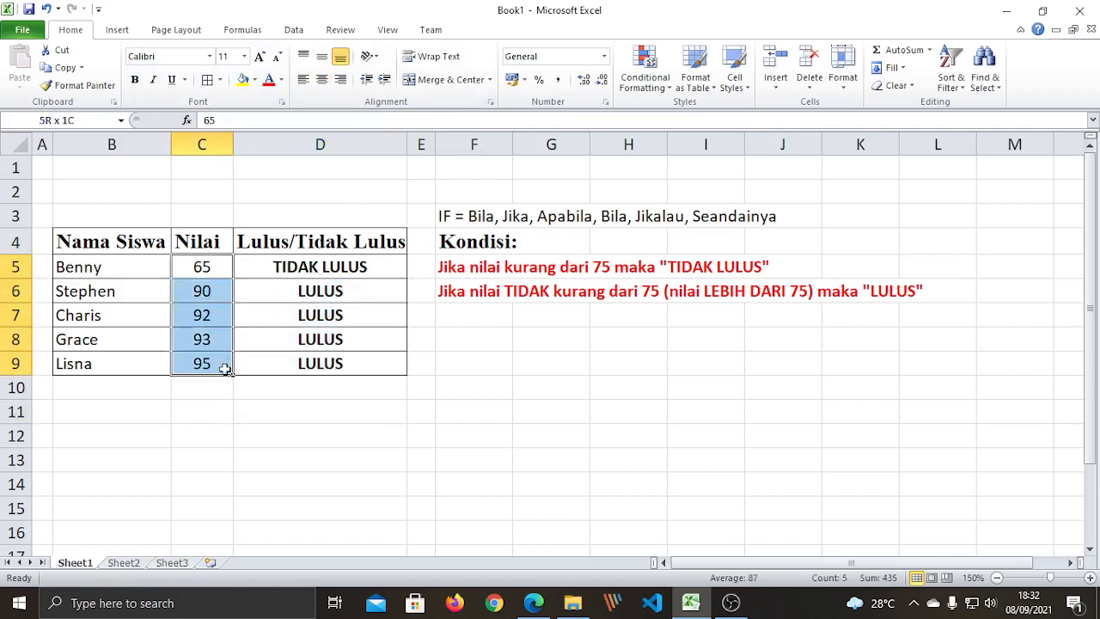
{"action": "left_click", "coordinate": [134, 80]}
{"action": "left_click", "coordinate": [362, 437]}
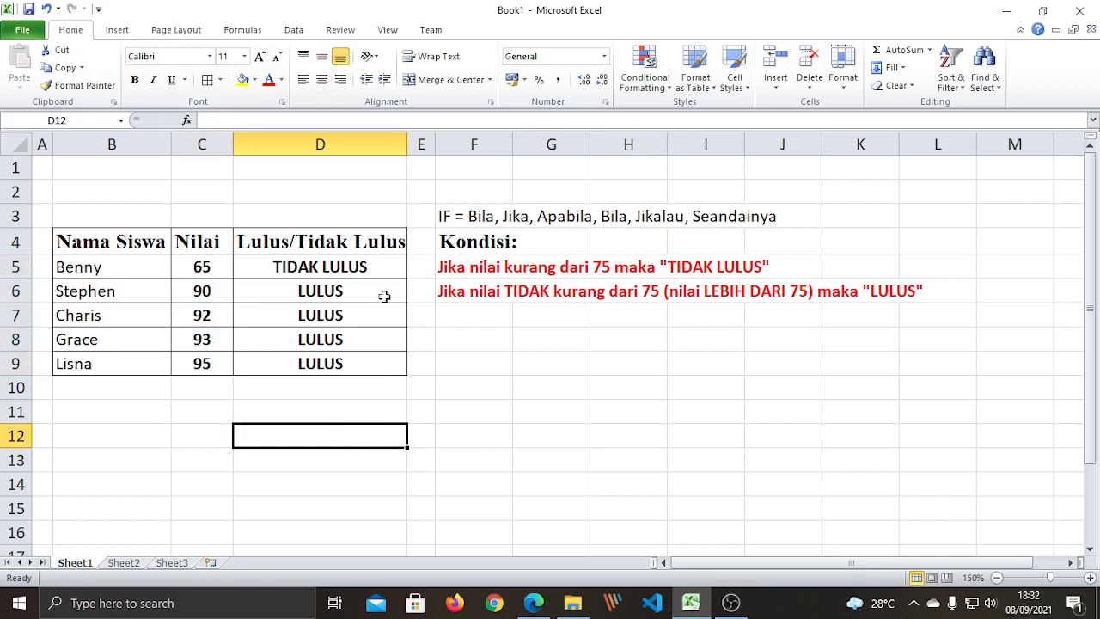
{"action": "left_click", "coordinate": [551, 404]}
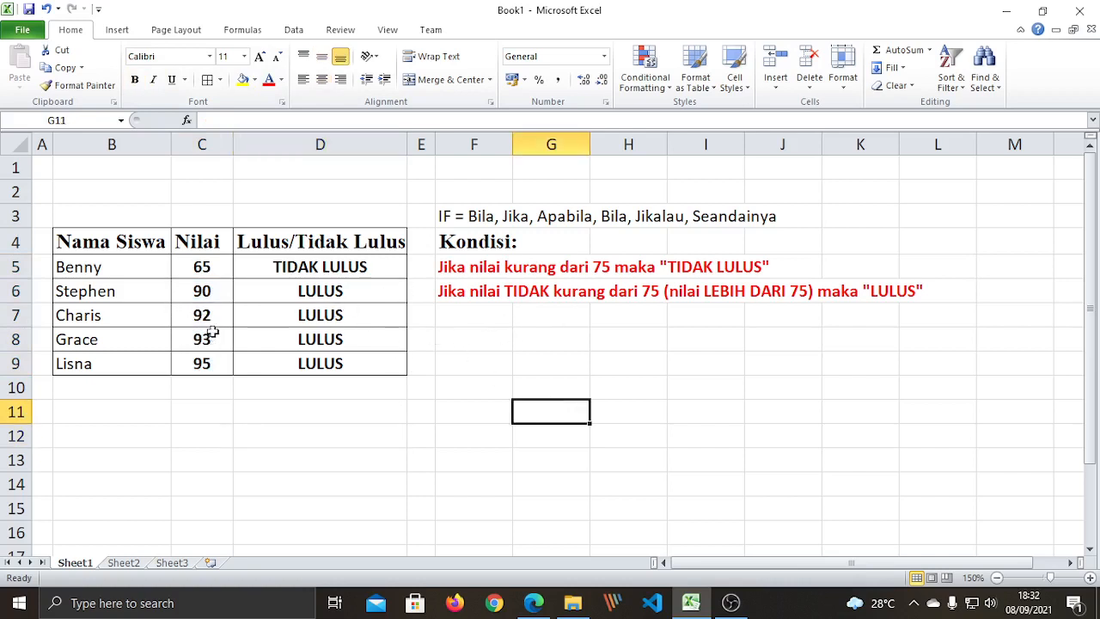
Change C6's score to 75 and verify D6's formula still returns LULUS.
{"action": "left_click", "coordinate": [212, 291]}
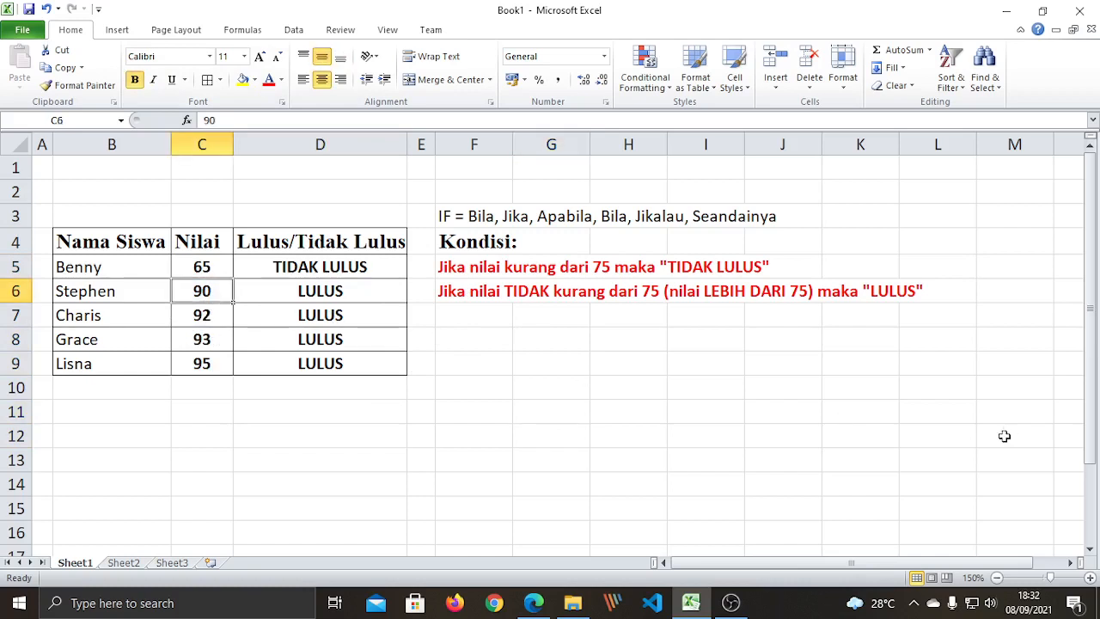
{"action": "type", "text": "75"}
{"action": "key", "text": "Return"}
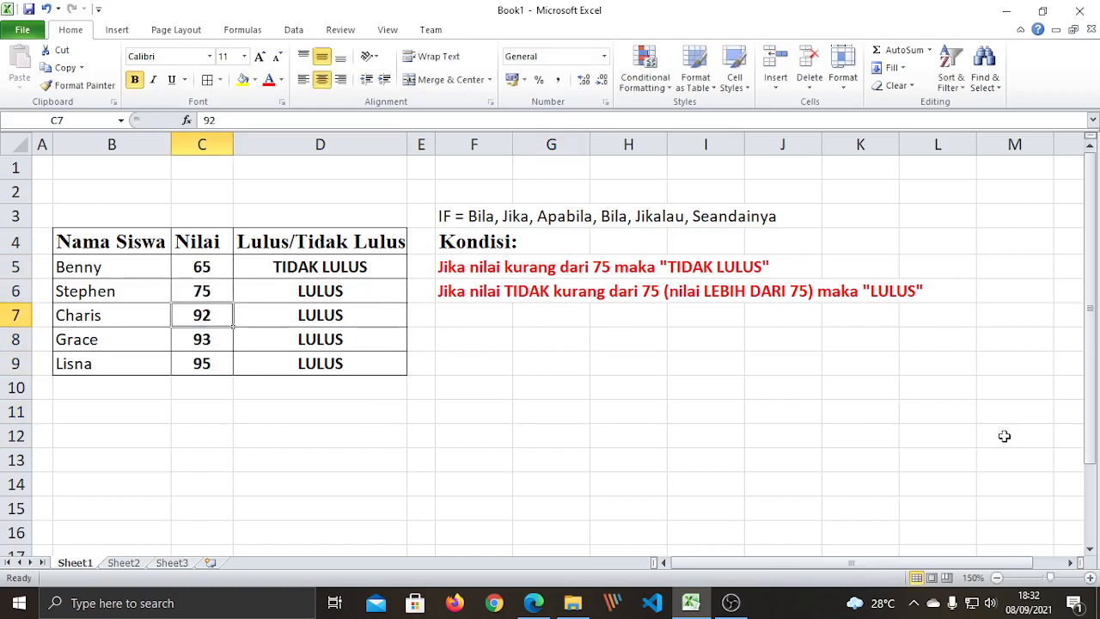
{"action": "left_click", "coordinate": [325, 291]}
{"action": "left_click", "coordinate": [217, 298]}
{"action": "left_click", "coordinate": [286, 303]}
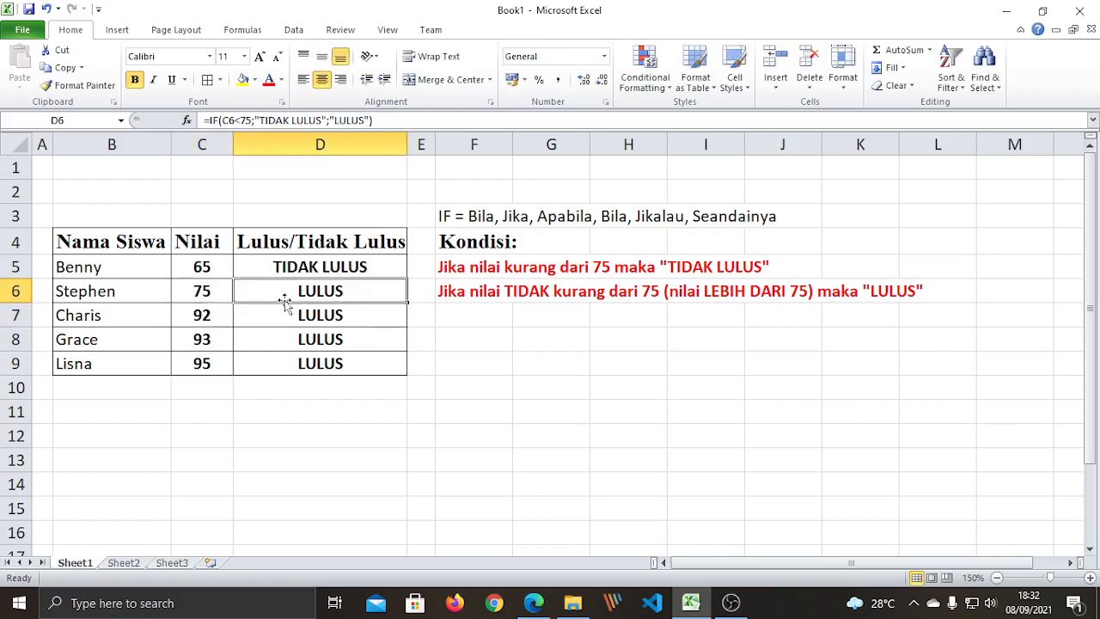
{"action": "double_click", "coordinate": [292, 292]}
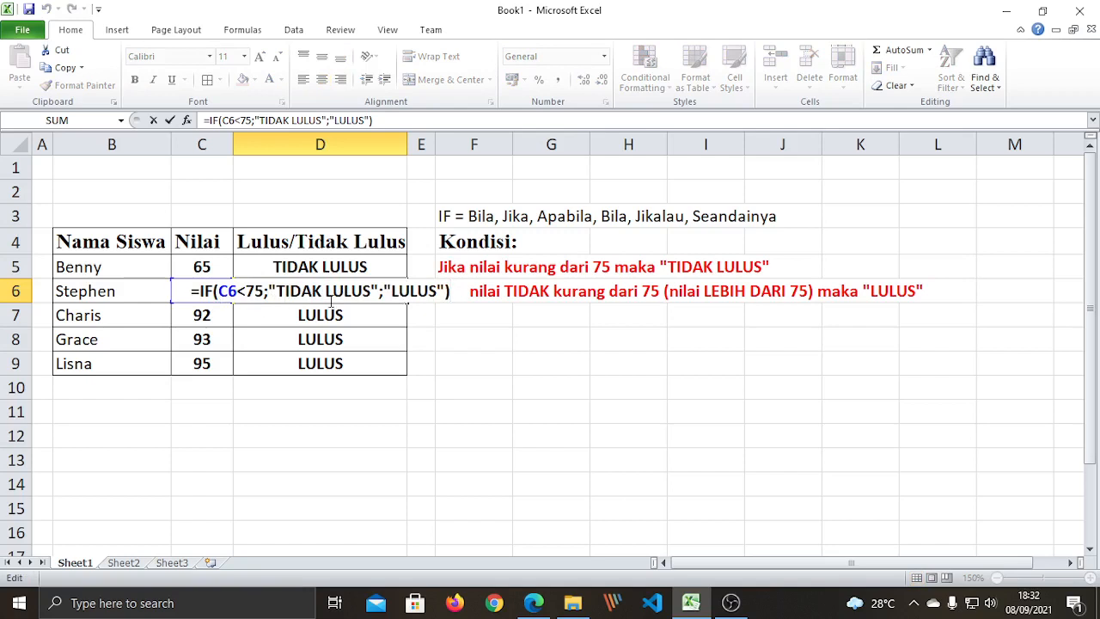
{"action": "left_click", "coordinate": [316, 268]}
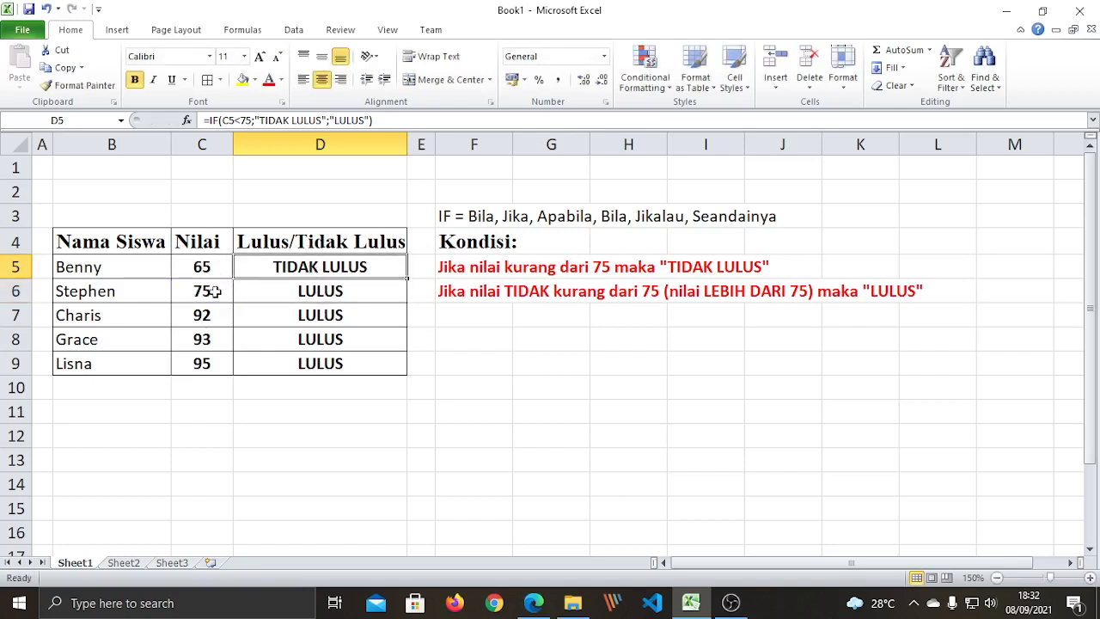
{"action": "left_click", "coordinate": [453, 340]}
Enter the note '75 tidak kurang dari 75; 75 sama dengan 75' in F8.
{"action": "type", "text": "75"}
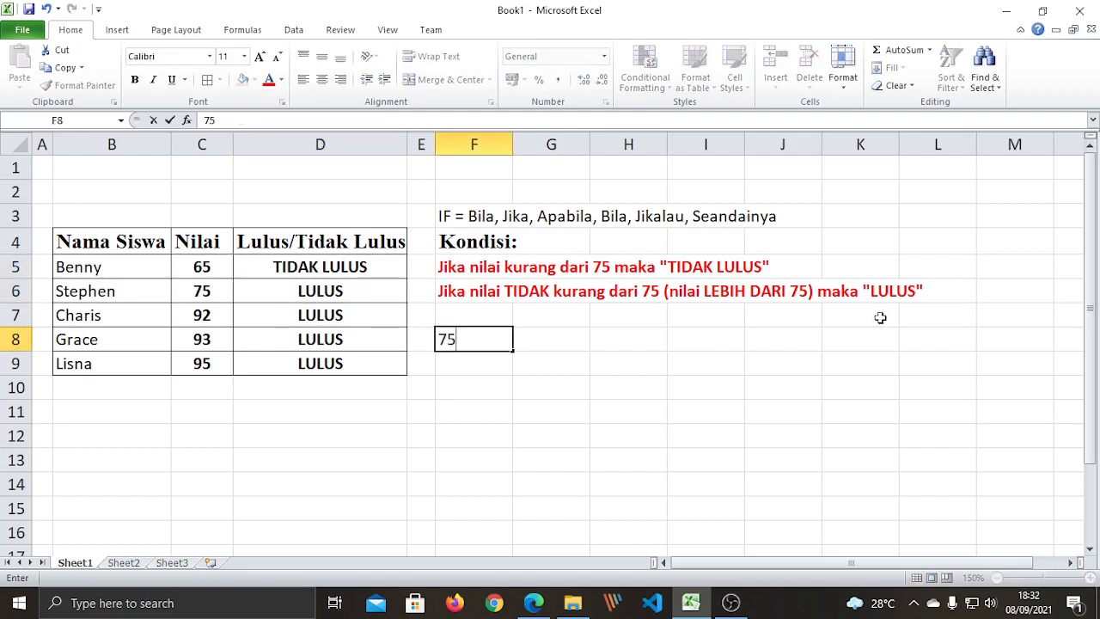
{"action": "type", "text": " tidak kurang "}
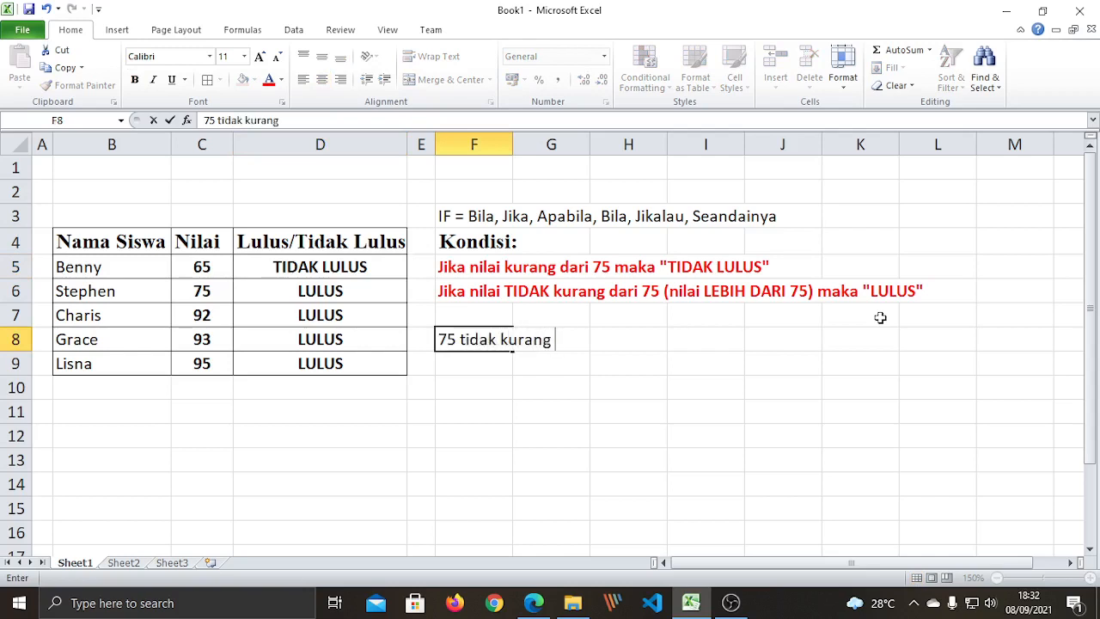
{"action": "type", "text": "dari 75"}
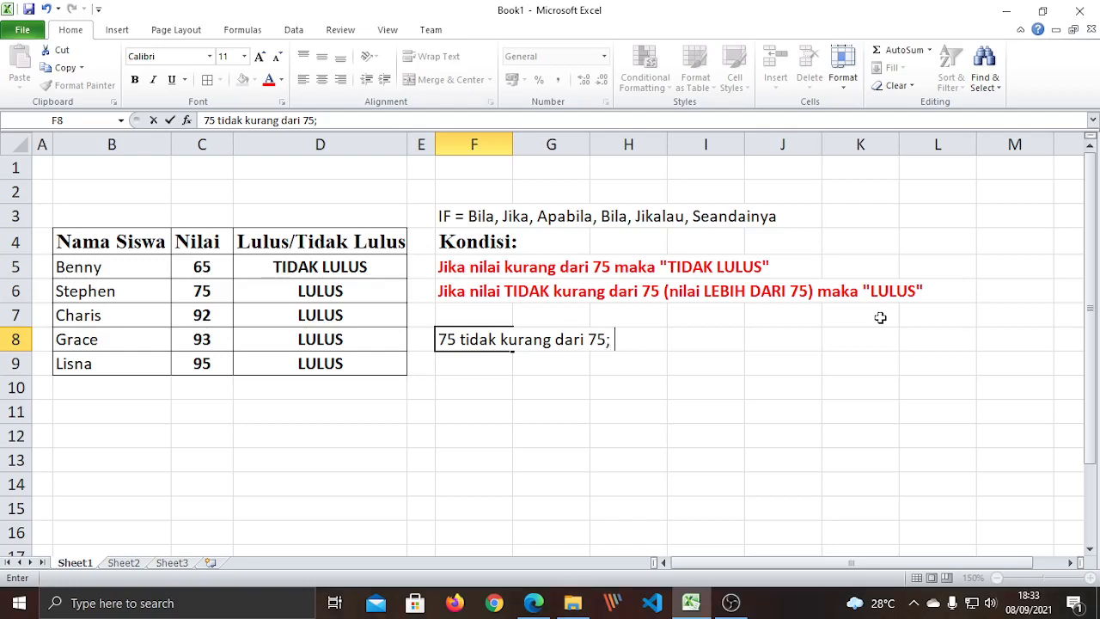
{"action": "type", "text": "; 75 = 7"}
{"action": "key", "text": "BackSpace"}
{"action": "type", "text": "sama dengan "}
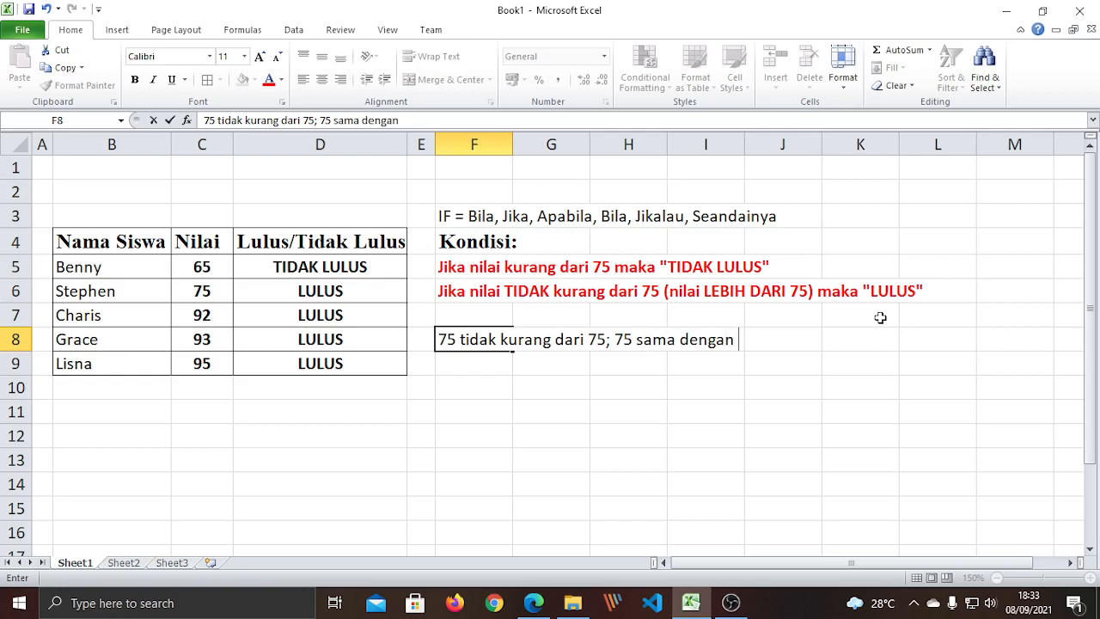
{"action": "type", "text": "75"}
{"action": "key", "text": "Return"}
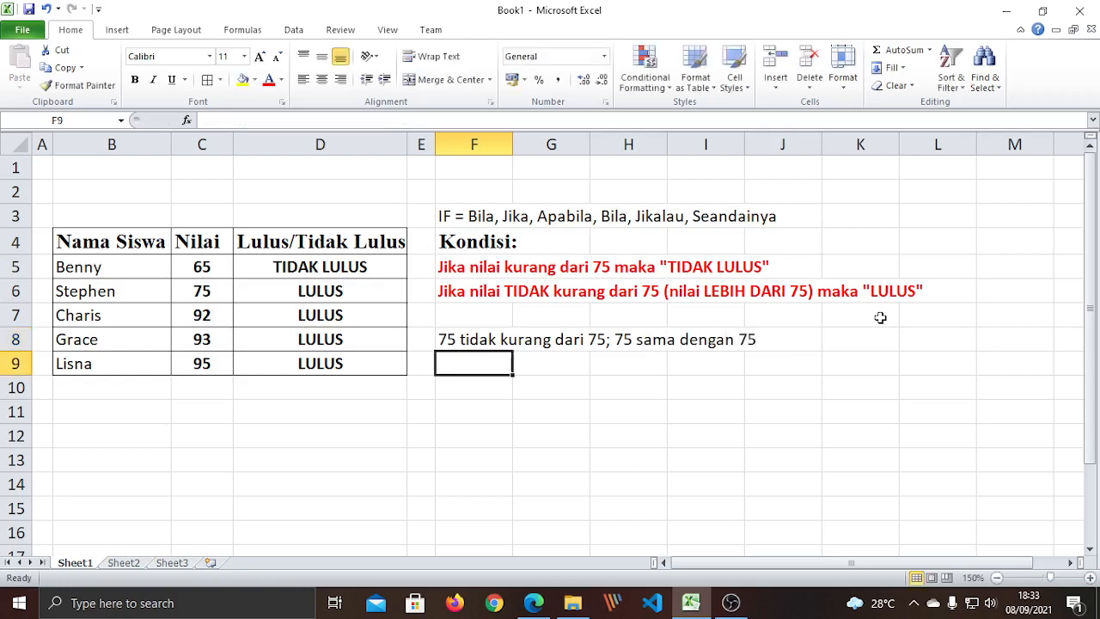
Review the scores in C5:C7 and the IF formula in D6.
{"action": "left_click", "coordinate": [687, 411]}
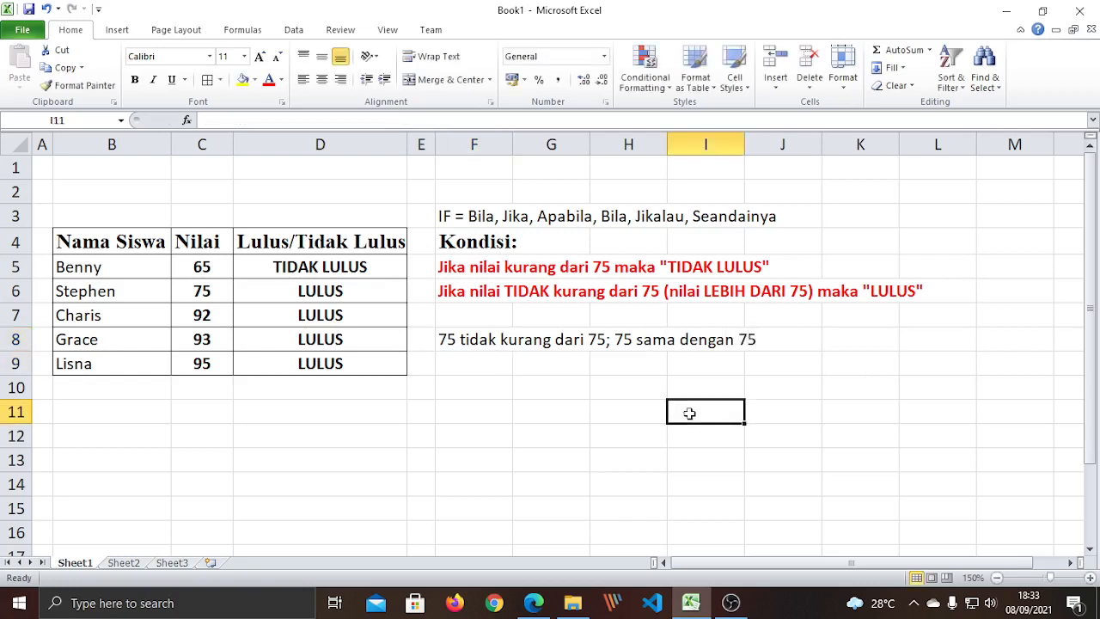
{"action": "left_click", "coordinate": [206, 292]}
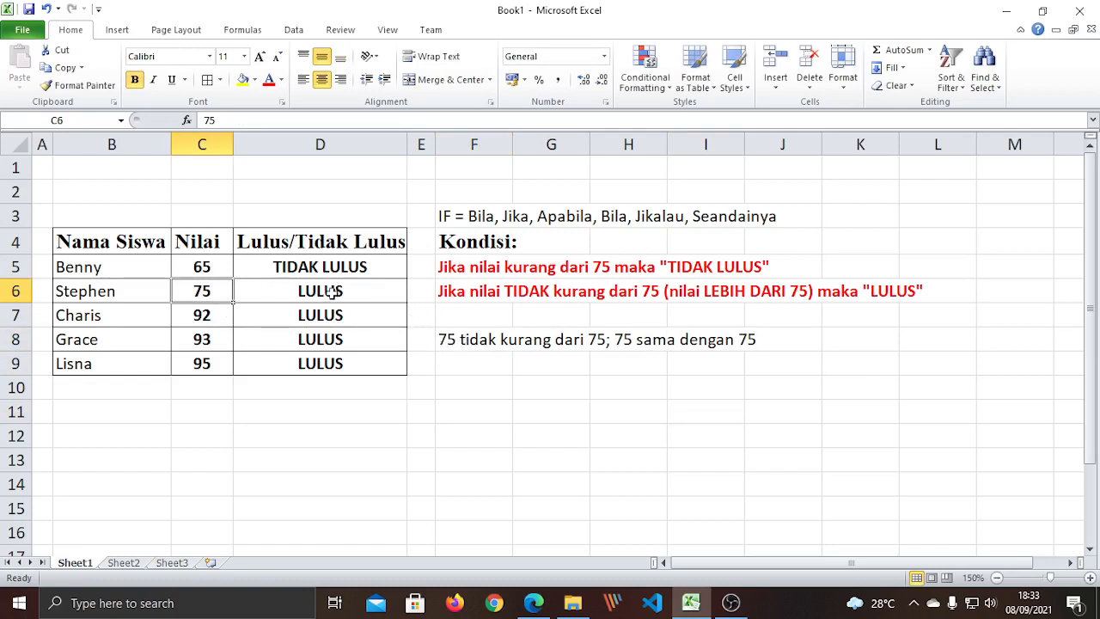
{"action": "left_click", "coordinate": [455, 268]}
{"action": "left_click", "coordinate": [533, 427]}
{"action": "left_click", "coordinate": [464, 273]}
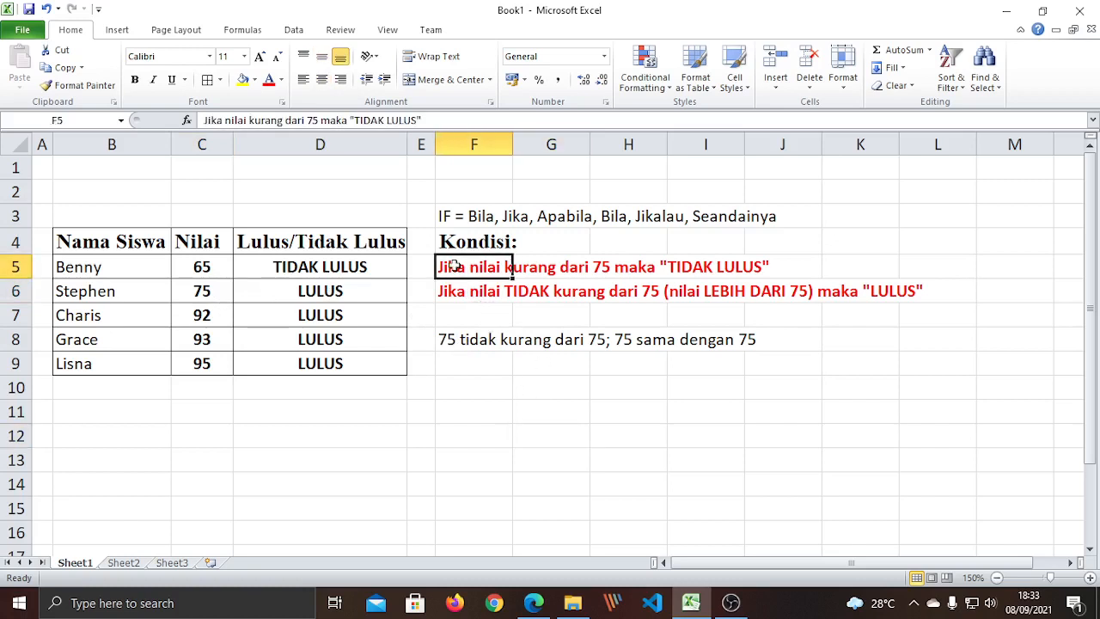
{"action": "left_click", "coordinate": [205, 270]}
{"action": "left_click_drag", "start_coordinate": [204, 269], "coordinate": [212, 310]}
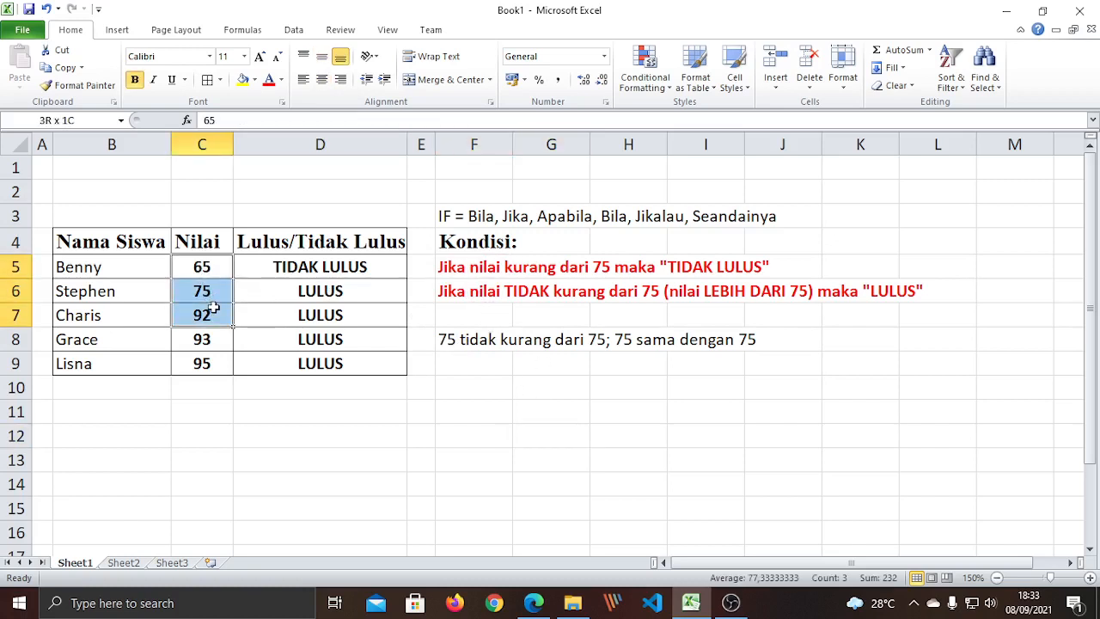
{"action": "left_click", "coordinate": [476, 392]}
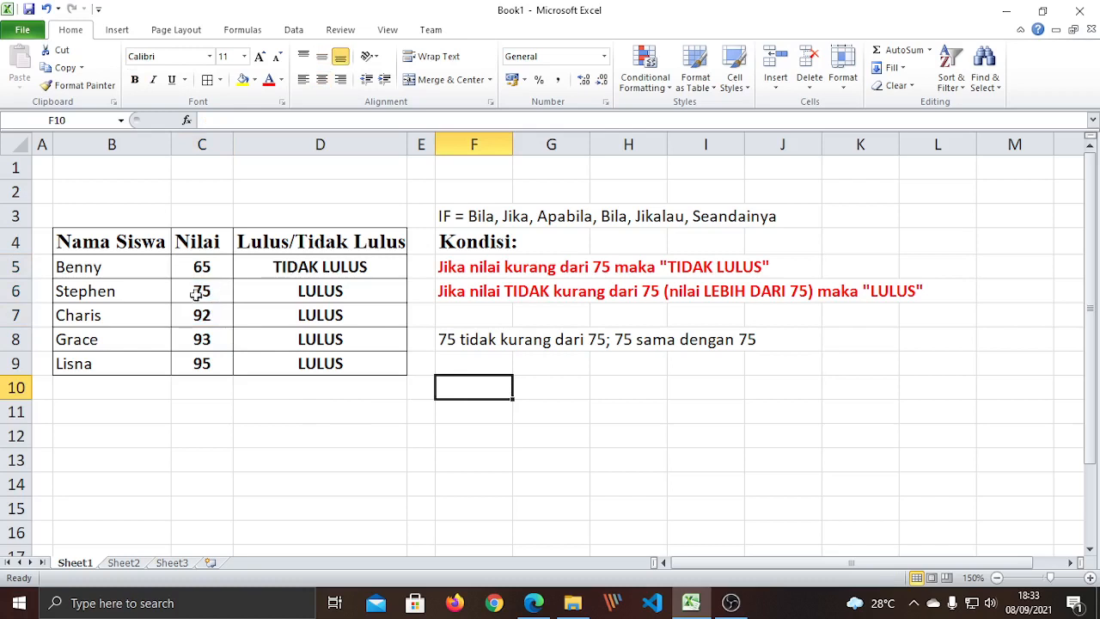
{"action": "left_click", "coordinate": [361, 295]}
{"action": "left_click_drag", "start_coordinate": [518, 474], "coordinate": [472, 457]}
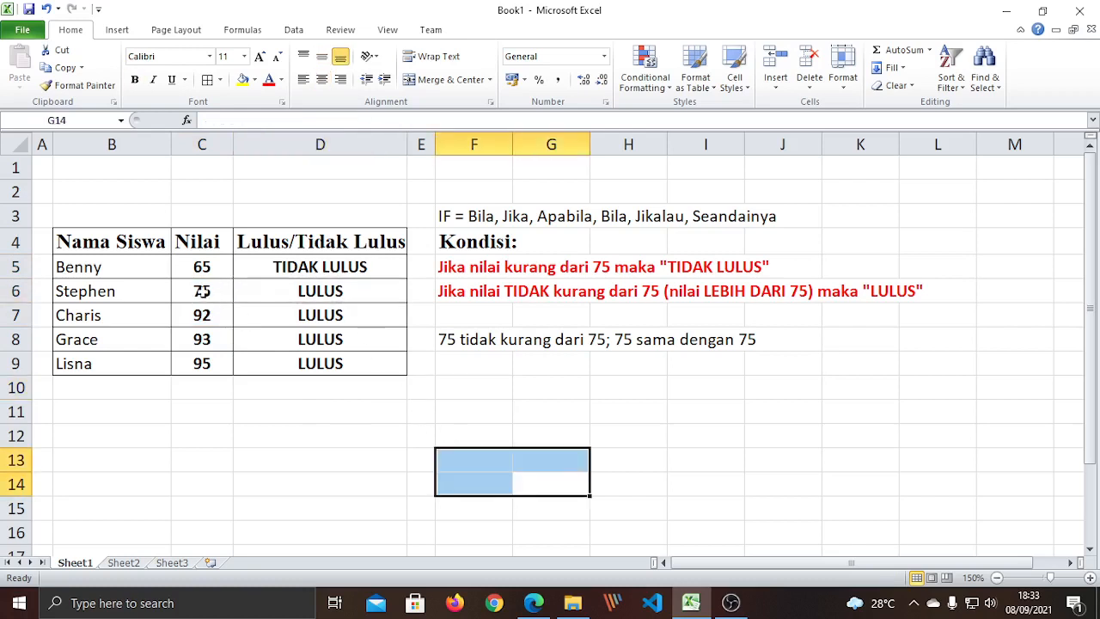
Lower C6's score to 74 and inspect D6's formula, now showing TIDAK LULUS.
{"action": "left_click", "coordinate": [202, 290]}
{"action": "type", "text": "74"}
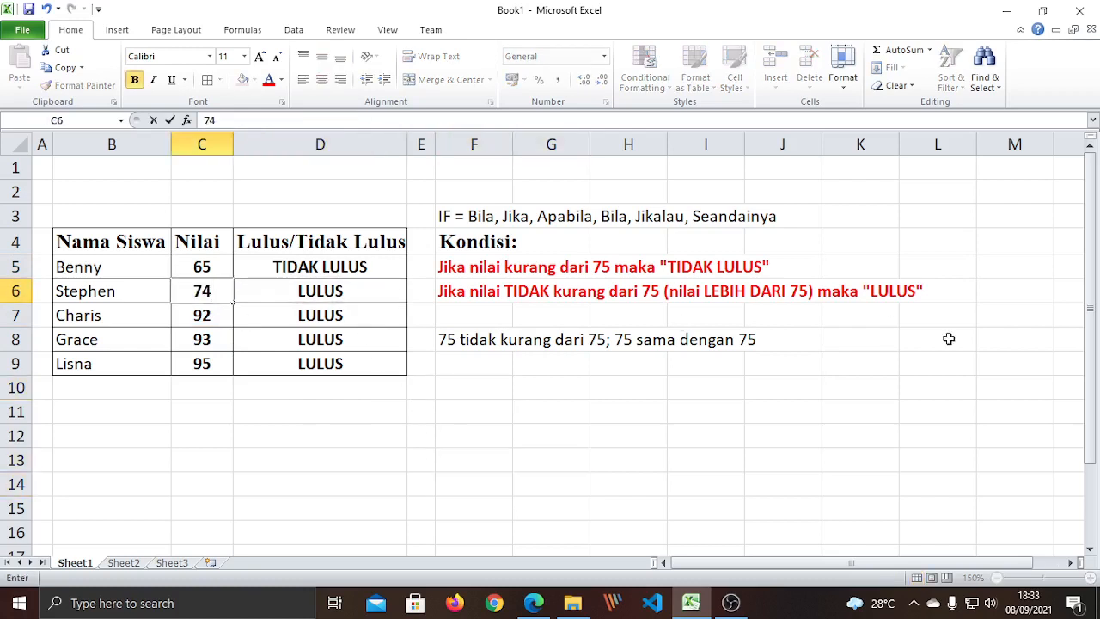
{"action": "key", "text": "Return"}
{"action": "left_click", "coordinate": [303, 290]}
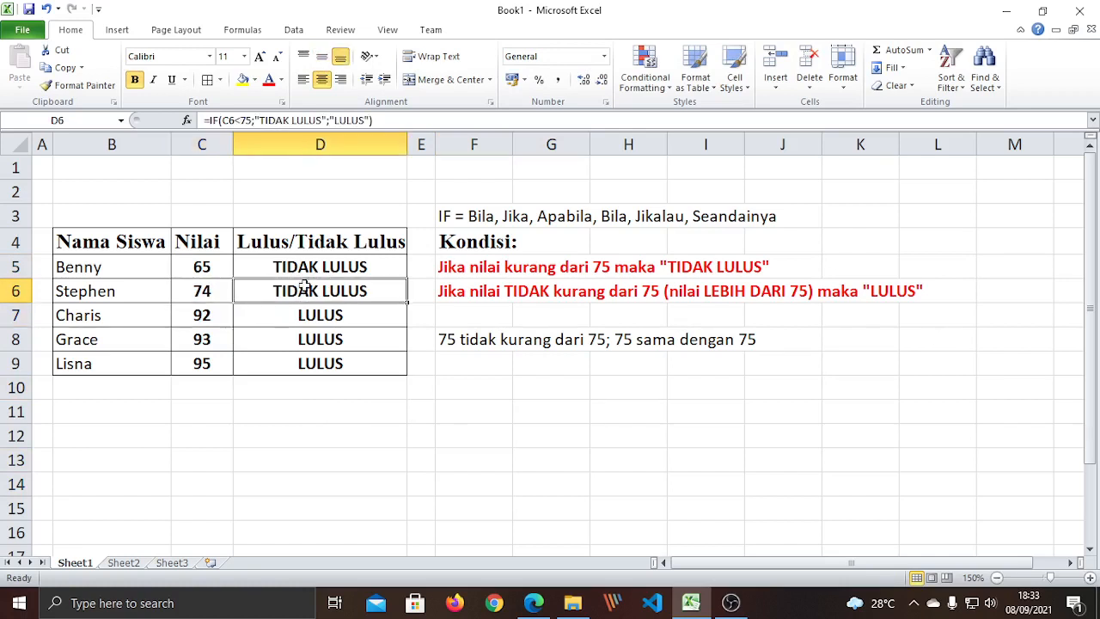
{"action": "left_click", "coordinate": [636, 417]}
{"action": "left_click", "coordinate": [273, 291]}
{"action": "key", "text": "F2"}
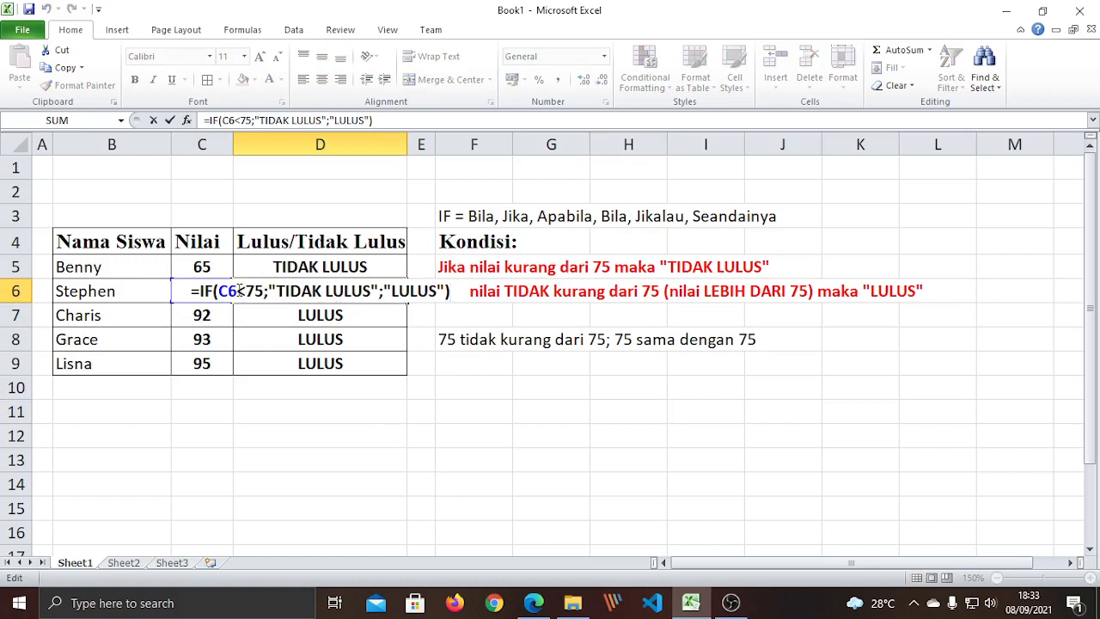
{"action": "left_click_drag", "start_coordinate": [234, 291], "coordinate": [218, 291]}
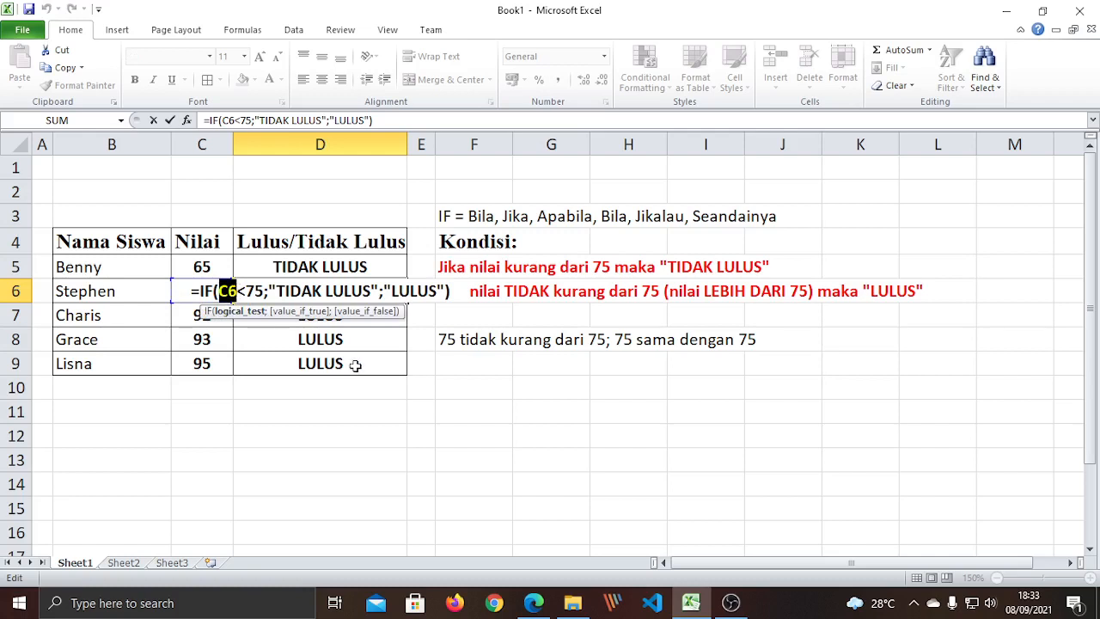
{"action": "key", "text": "Escape"}
{"action": "left_click", "coordinate": [349, 439]}
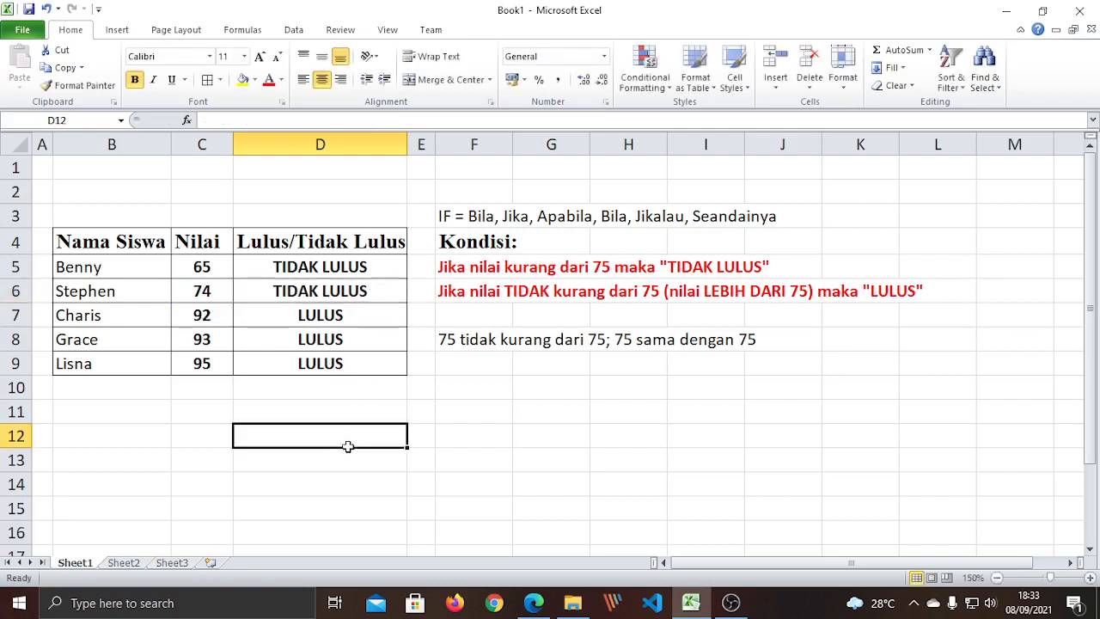
Replace the C5 reference in D5's IF formula with a literal 80.
{"action": "left_click", "coordinate": [214, 266]}
{"action": "left_click", "coordinate": [292, 267]}
{"action": "double_click", "coordinate": [292, 267]}
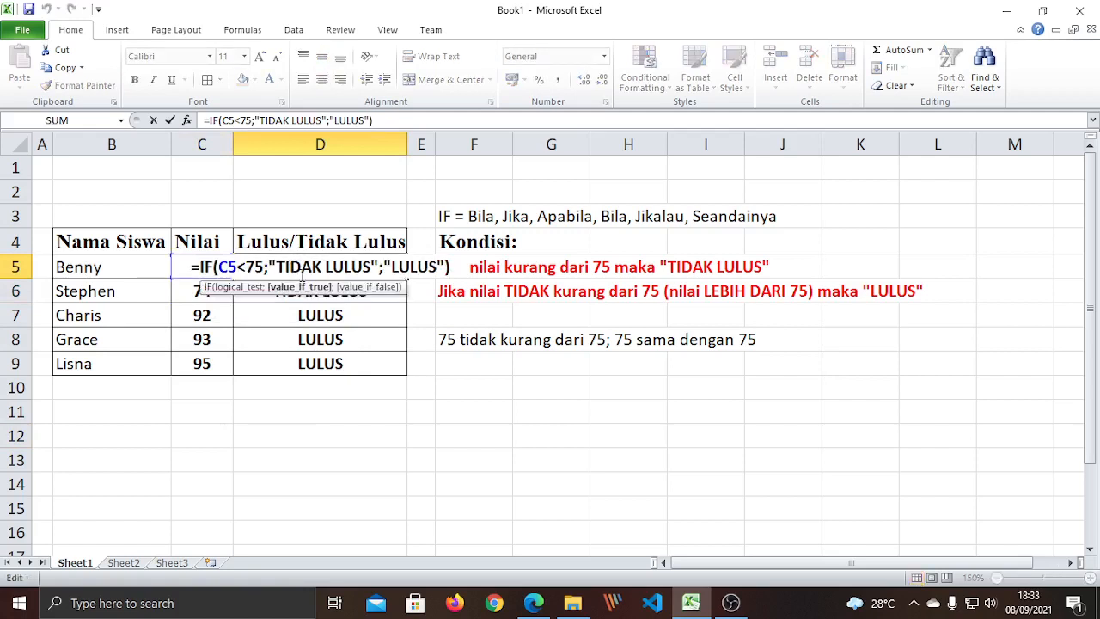
{"action": "left_click_drag", "start_coordinate": [237, 267], "coordinate": [218, 267]}
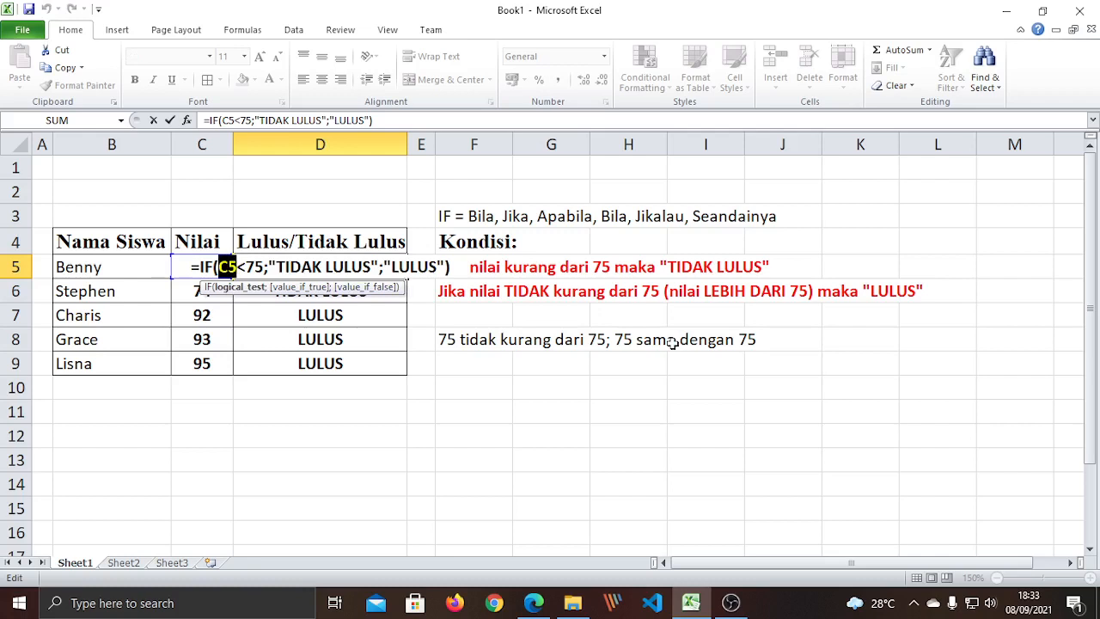
{"action": "type", "text": "80"}
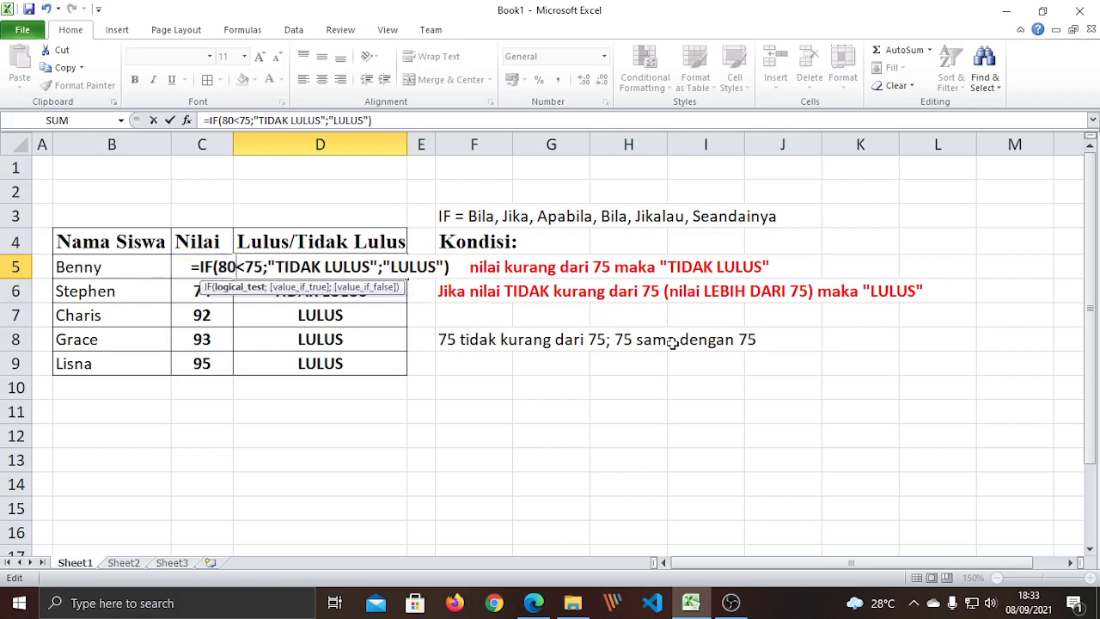
{"action": "key", "text": "Return"}
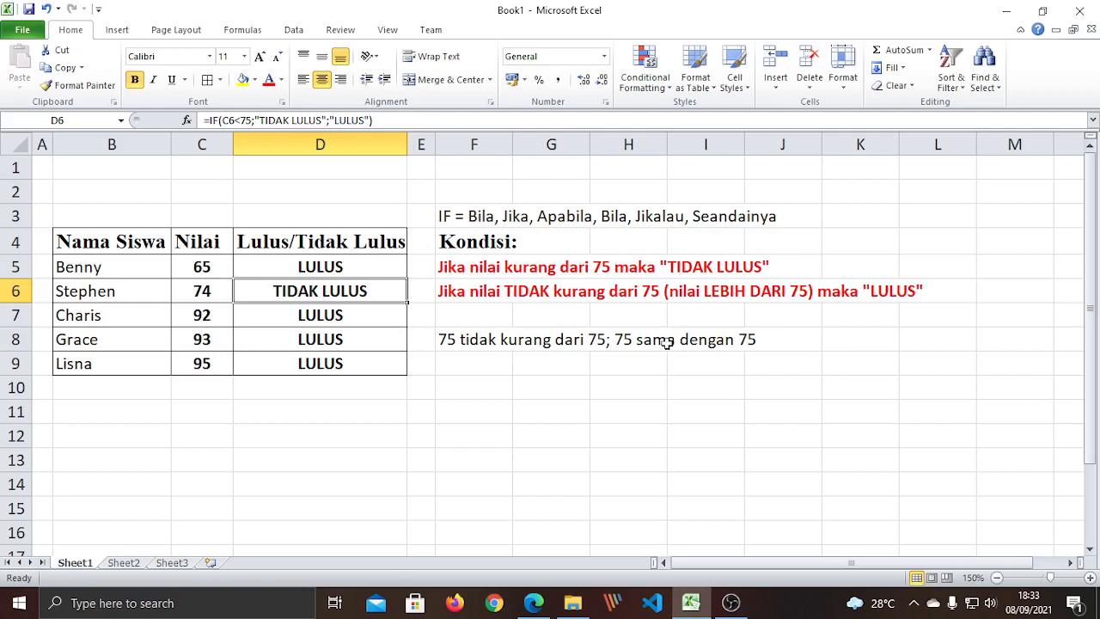
{"action": "left_click", "coordinate": [339, 432]}
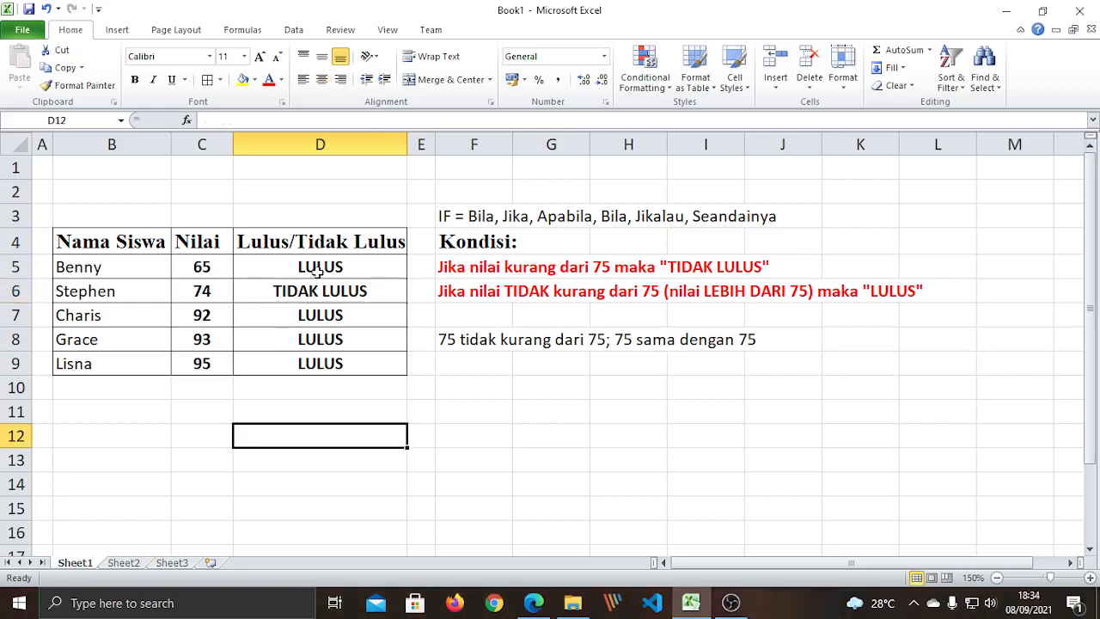
Rework D5's formula to =IF(65<75;"TIDAK LULUS";"LULUS"), restoring the missing parenthesis.
{"action": "left_click", "coordinate": [325, 269]}
{"action": "key", "text": "F2"}
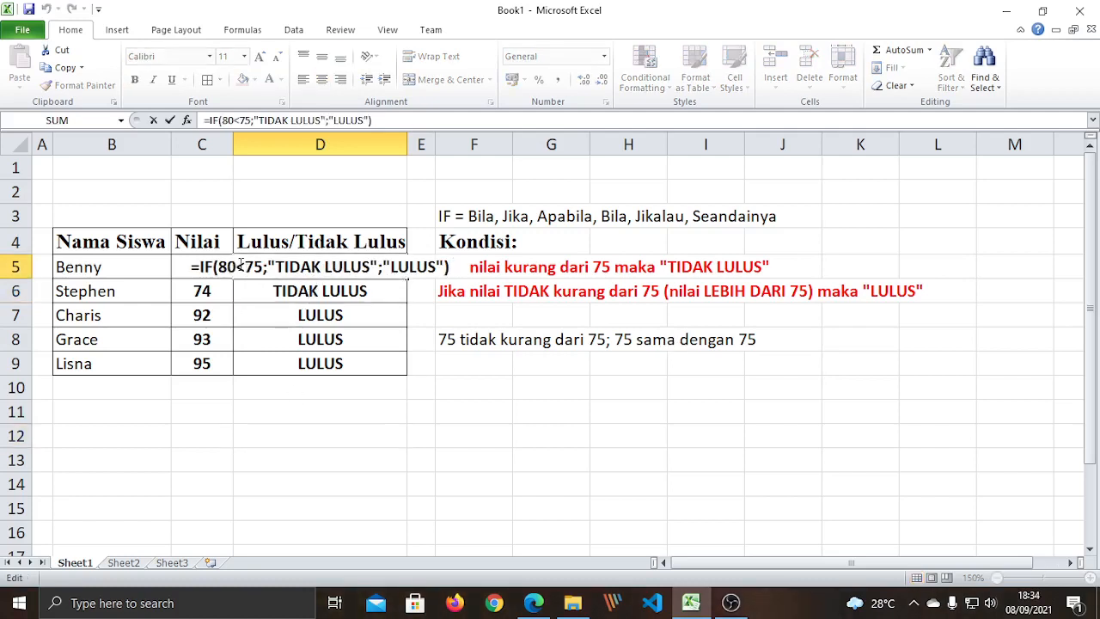
{"action": "left_click_drag", "start_coordinate": [235, 267], "coordinate": [213, 266]}
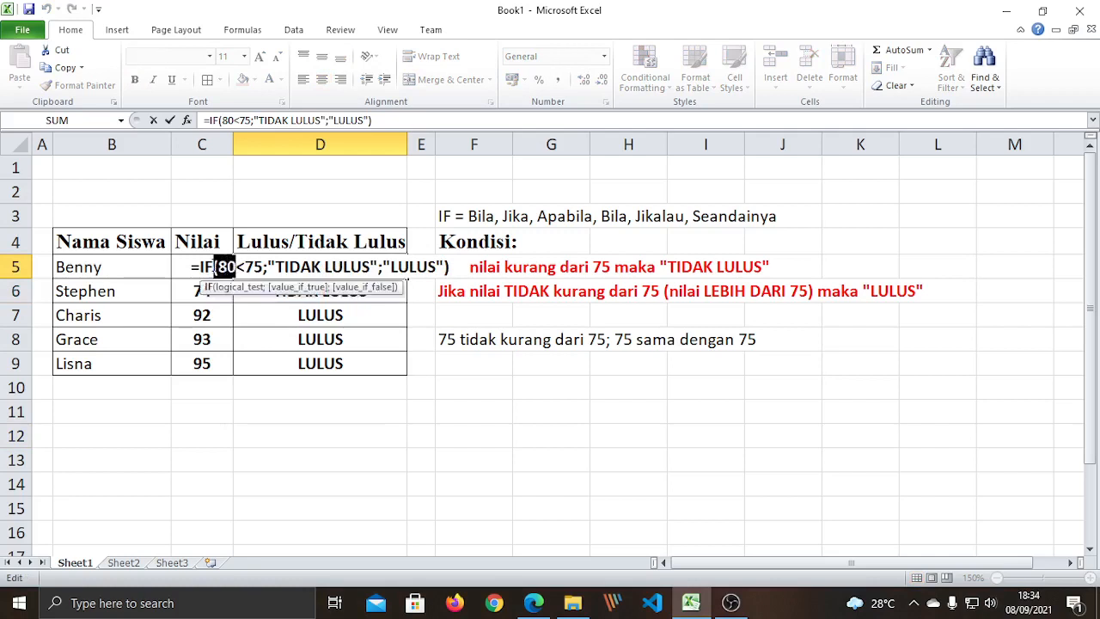
{"action": "type", "text": "65"}
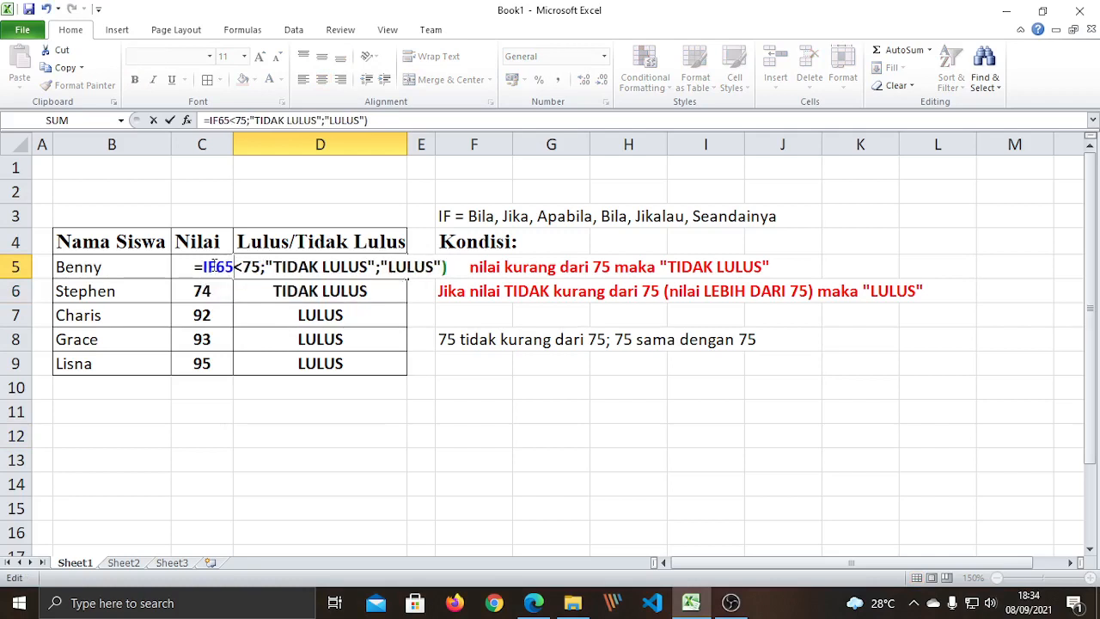
{"action": "left_click", "coordinate": [214, 267]}
{"action": "type", "text": "("}
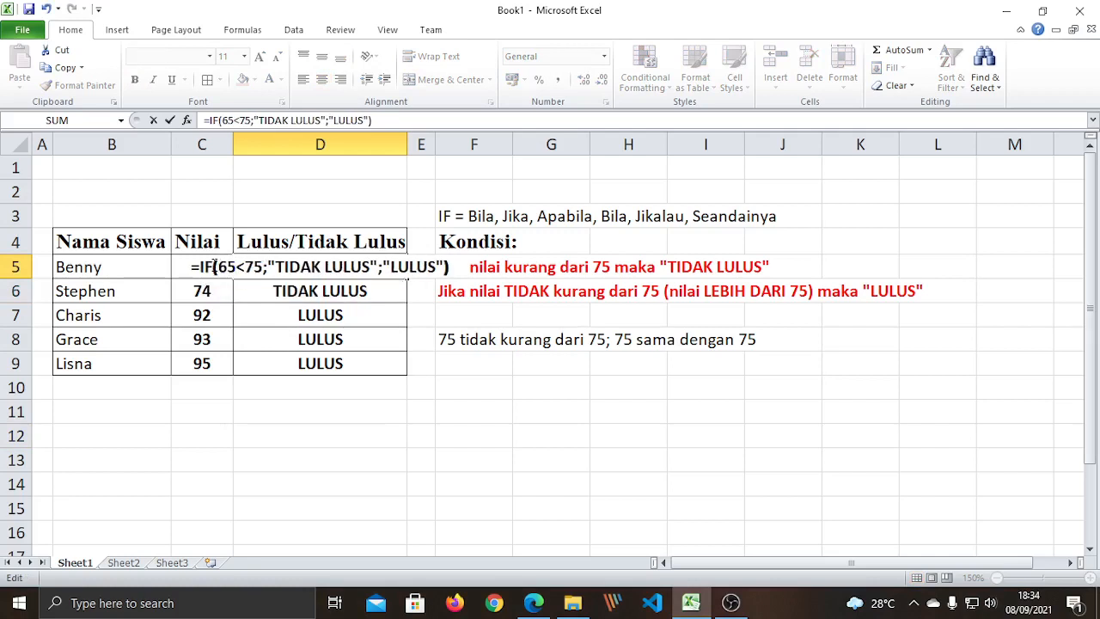
{"action": "left_click_drag", "start_coordinate": [234, 266], "coordinate": [218, 266]}
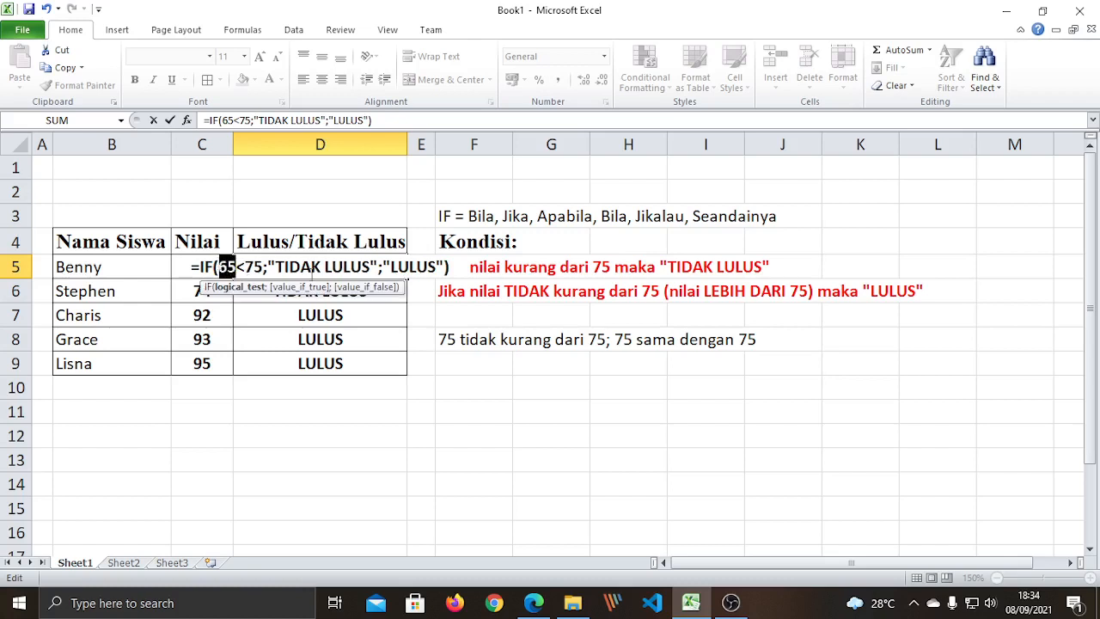
{"action": "type", "text": "C5"}
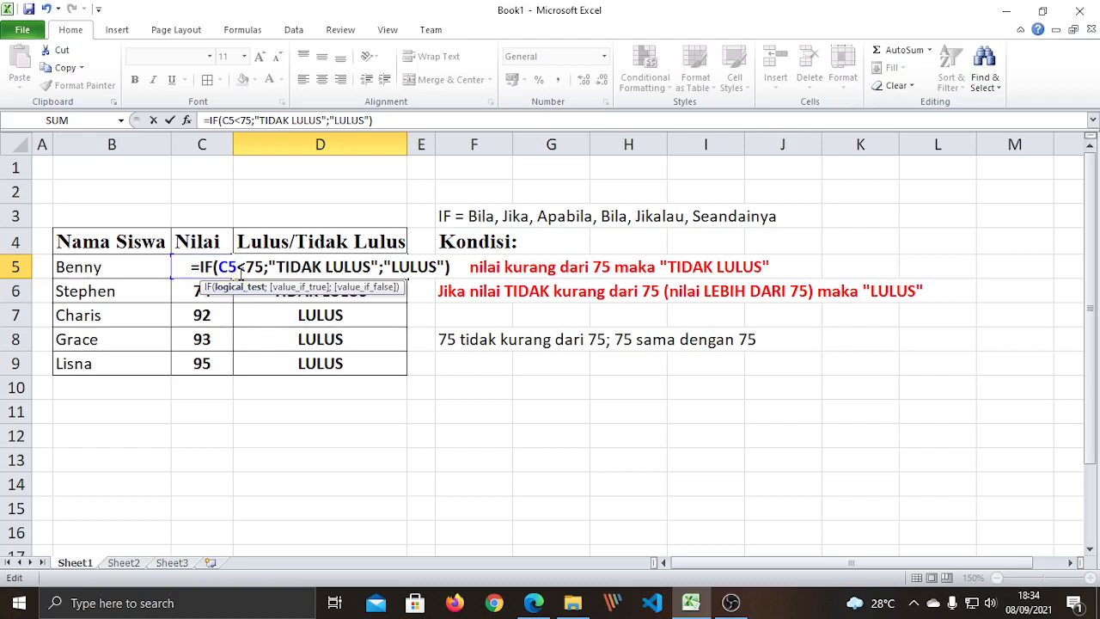
{"action": "left_click_drag", "start_coordinate": [239, 267], "coordinate": [219, 268]}
{"action": "type", "text": "65"}
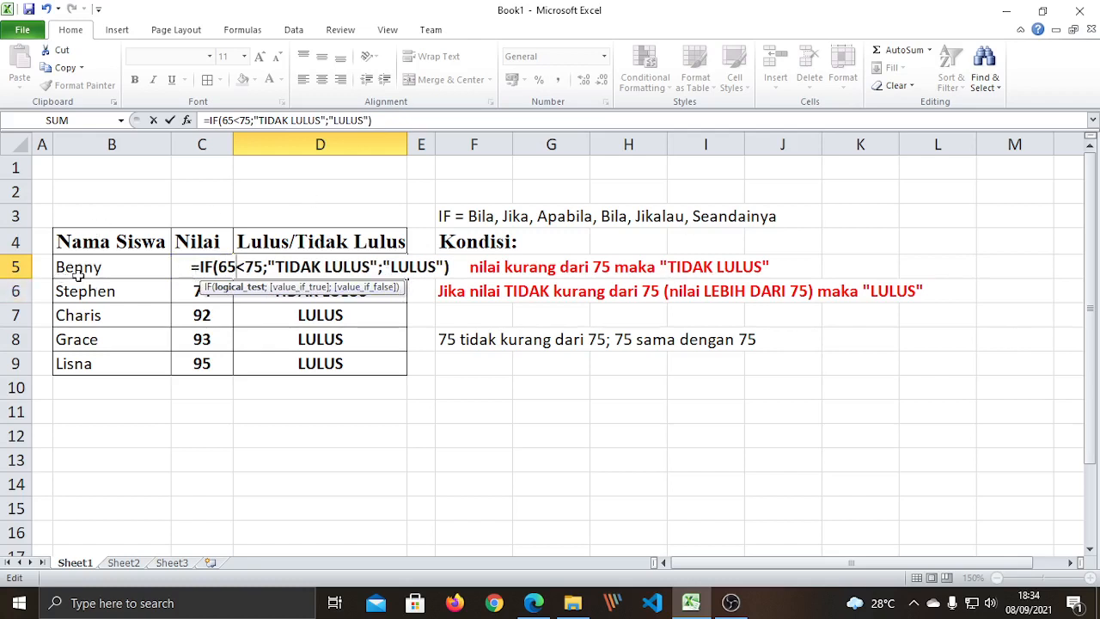
{"action": "key", "text": "Return"}
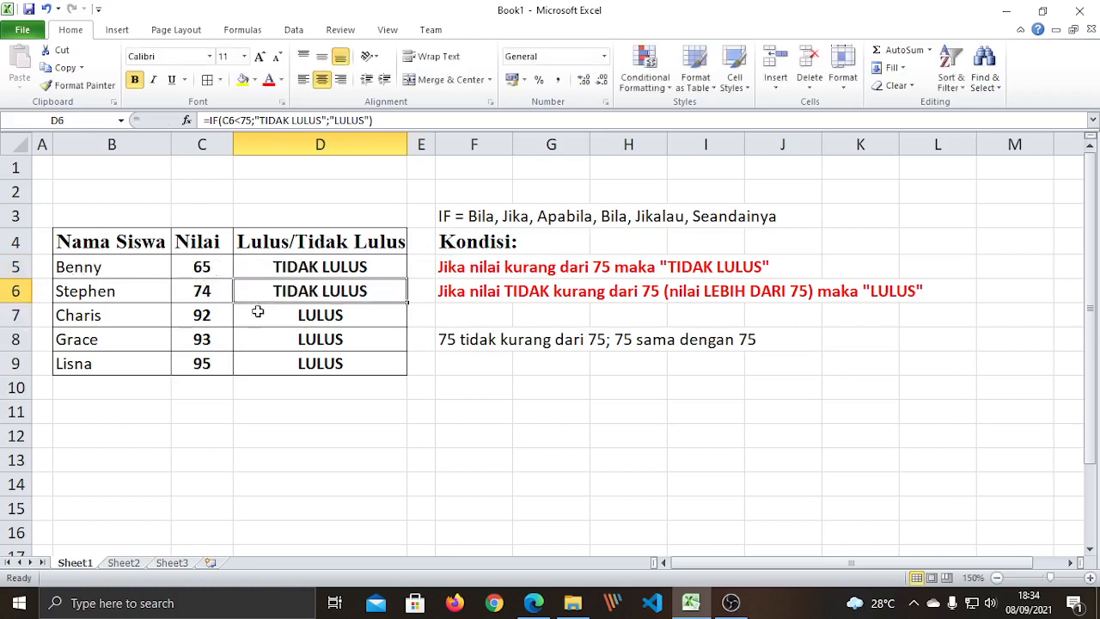
Recheck D5's formula testing 65 without changes, then select the score in C5.
{"action": "left_click", "coordinate": [309, 272]}
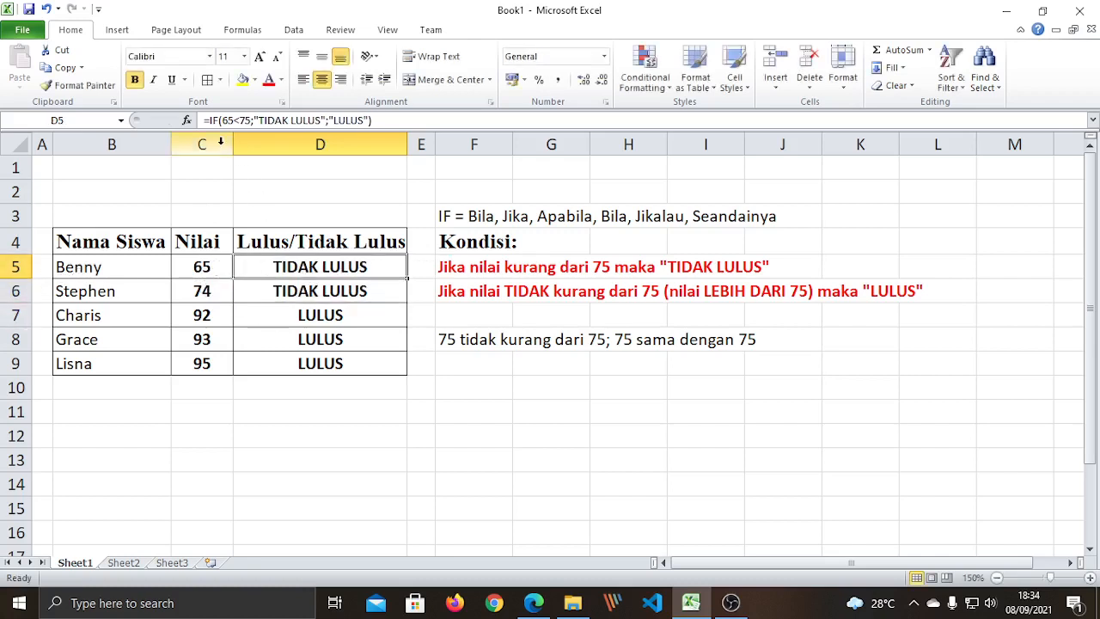
{"action": "left_click", "coordinate": [230, 120]}
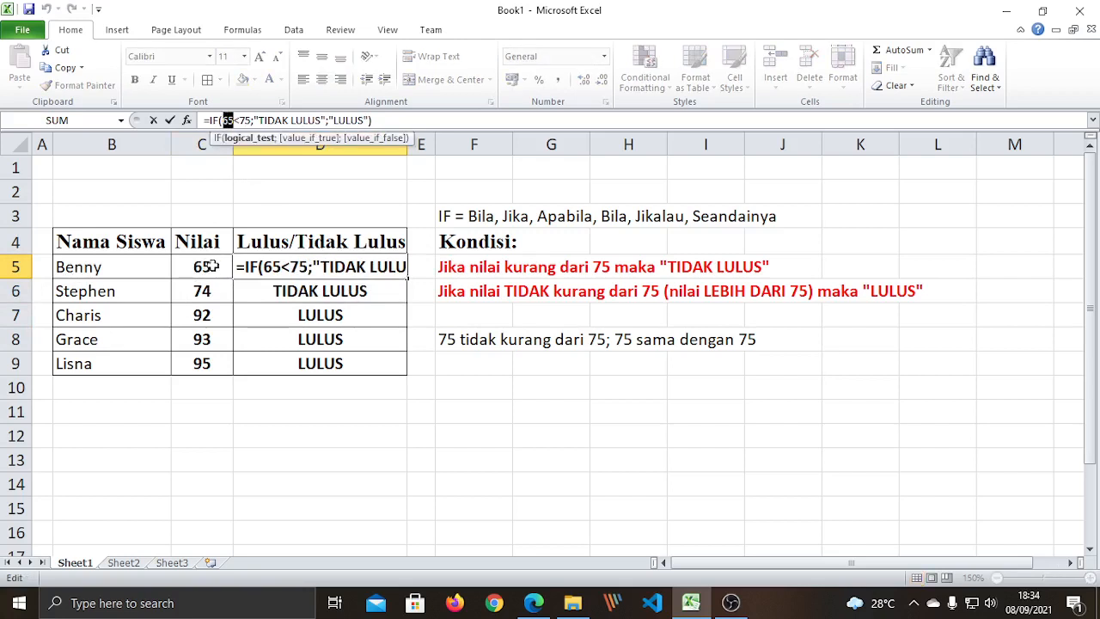
{"action": "key", "text": "Return"}
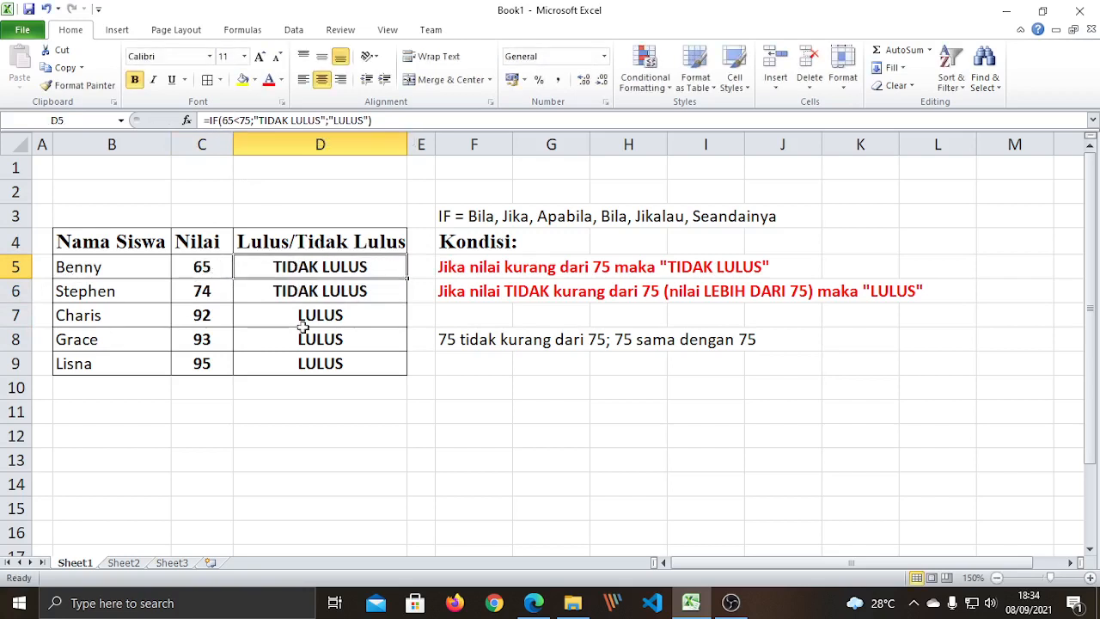
{"action": "left_click", "coordinate": [270, 432]}
{"action": "left_click", "coordinate": [215, 269]}
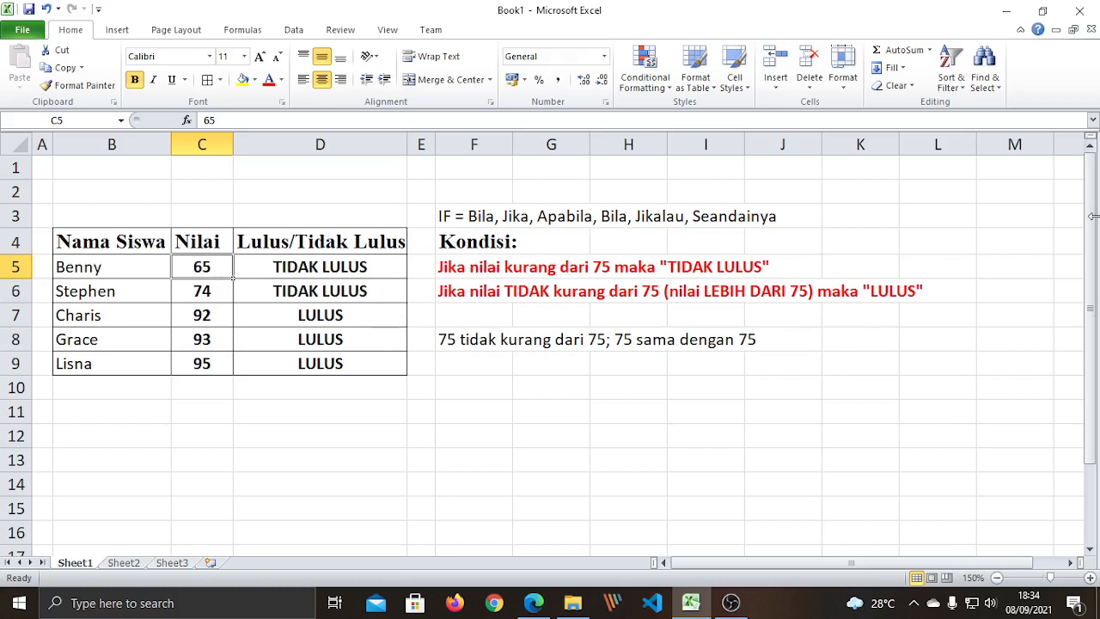
Enter 80 in C5, then edit D5's formula and select its hard-coded 65.
{"action": "type", "text": "80"}
{"action": "key", "text": "Return"}
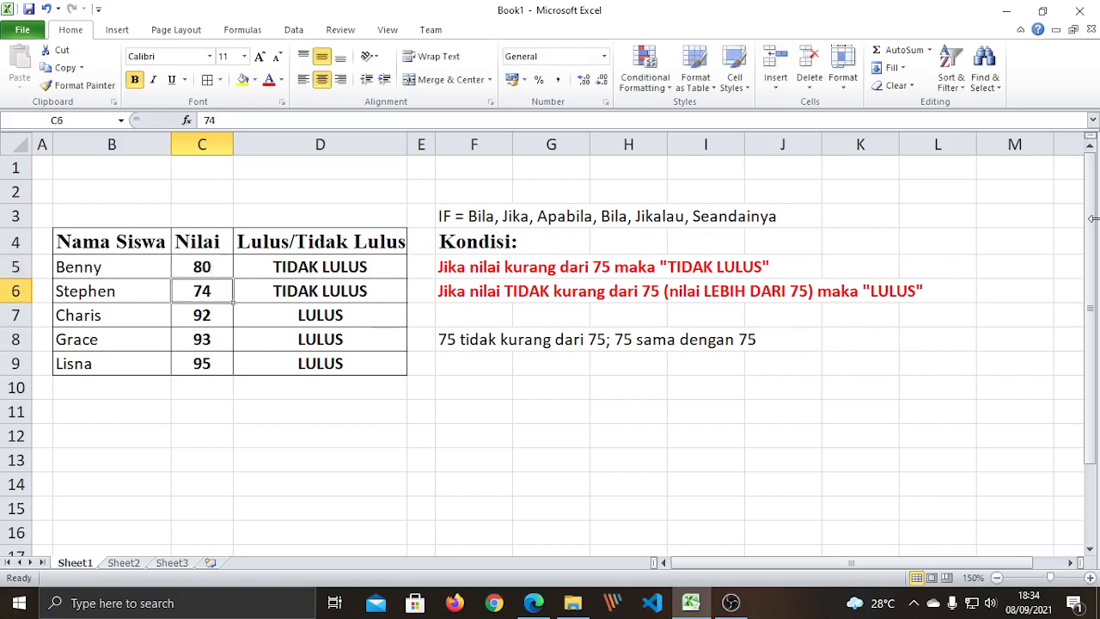
{"action": "left_click", "coordinate": [300, 270]}
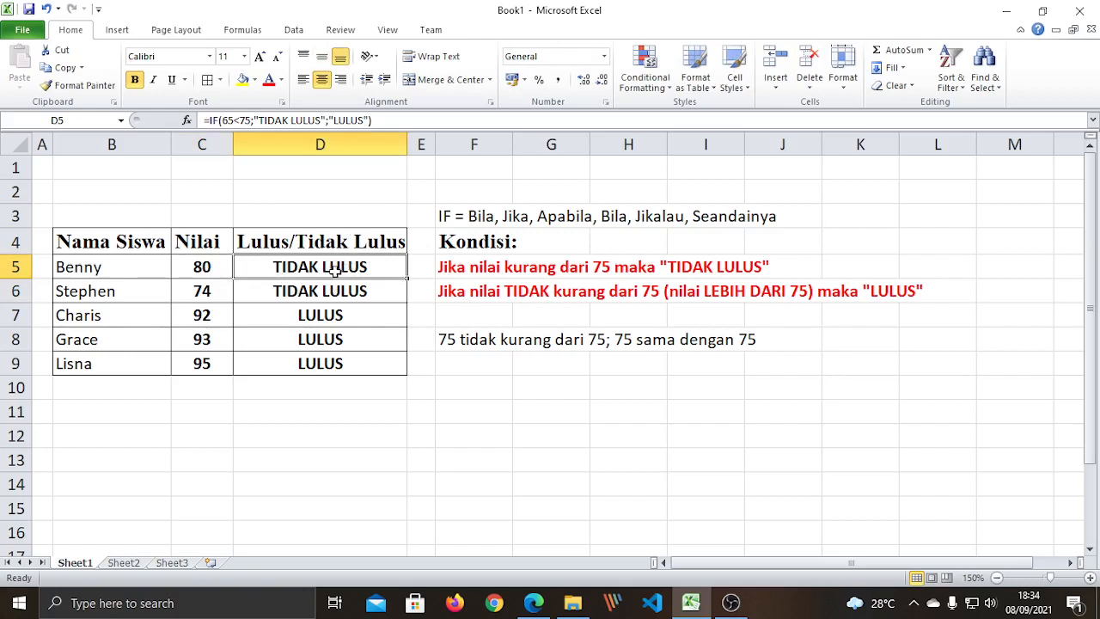
{"action": "key", "text": "F2"}
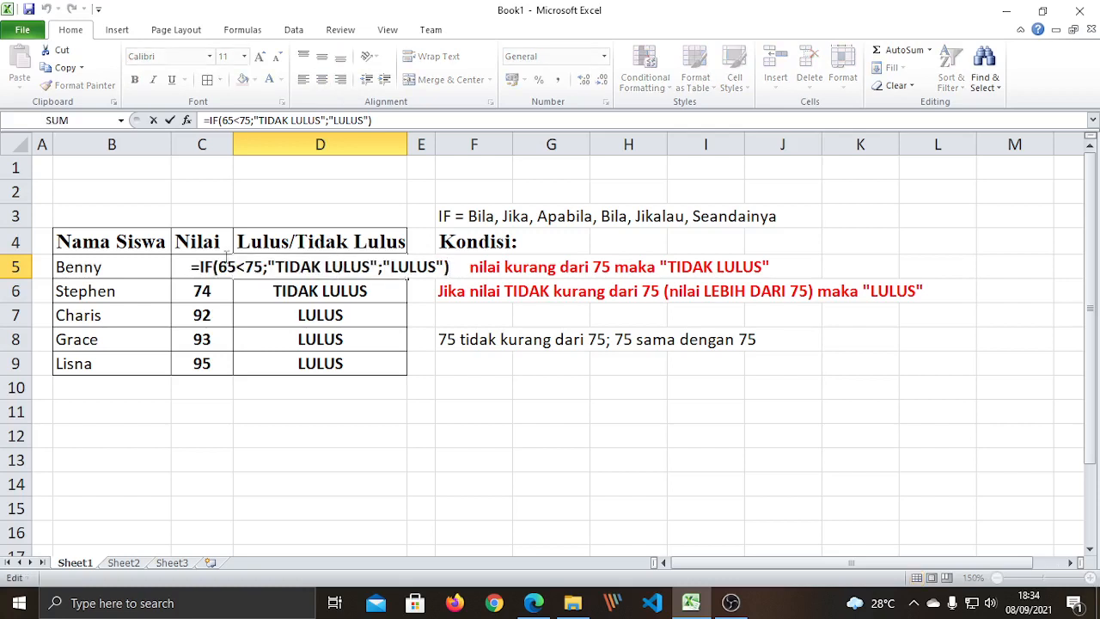
{"action": "left_click_drag", "start_coordinate": [235, 267], "coordinate": [217, 267]}
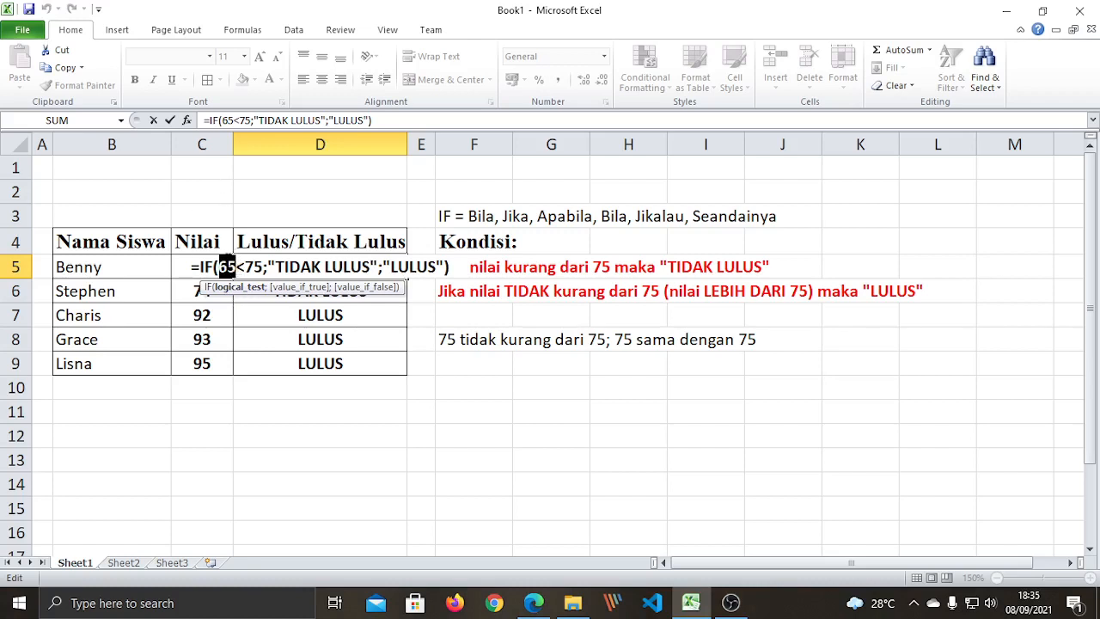
{"action": "left_click_drag", "start_coordinate": [246, 266], "coordinate": [263, 267]}
{"action": "left_click_drag", "start_coordinate": [235, 266], "coordinate": [219, 268]}
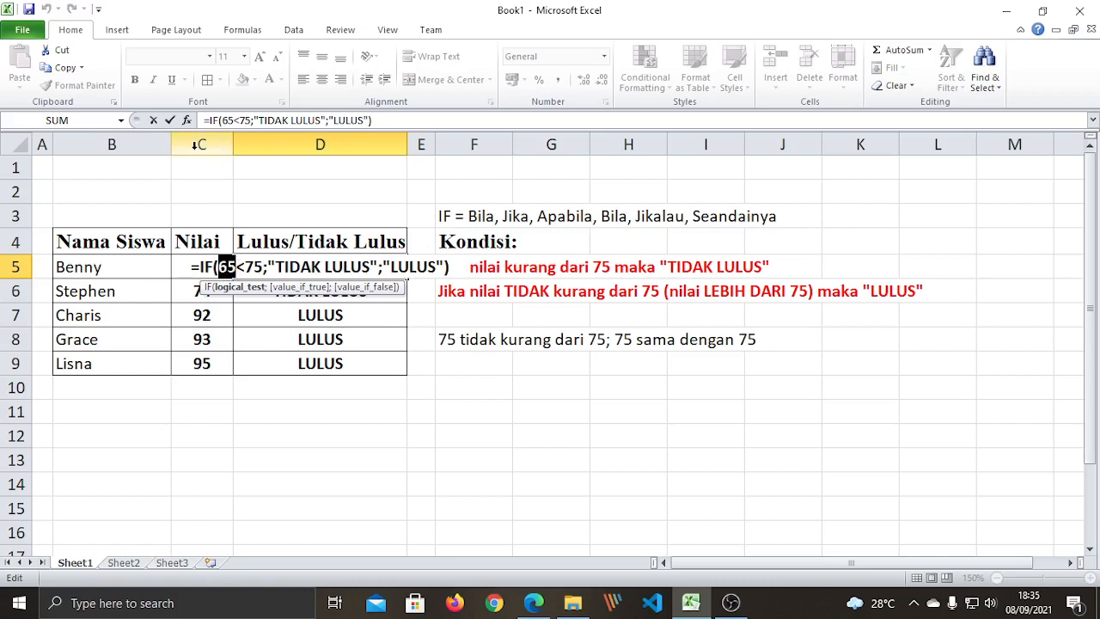
{"action": "key", "text": "Escape"}
{"action": "left_click", "coordinate": [234, 121]}
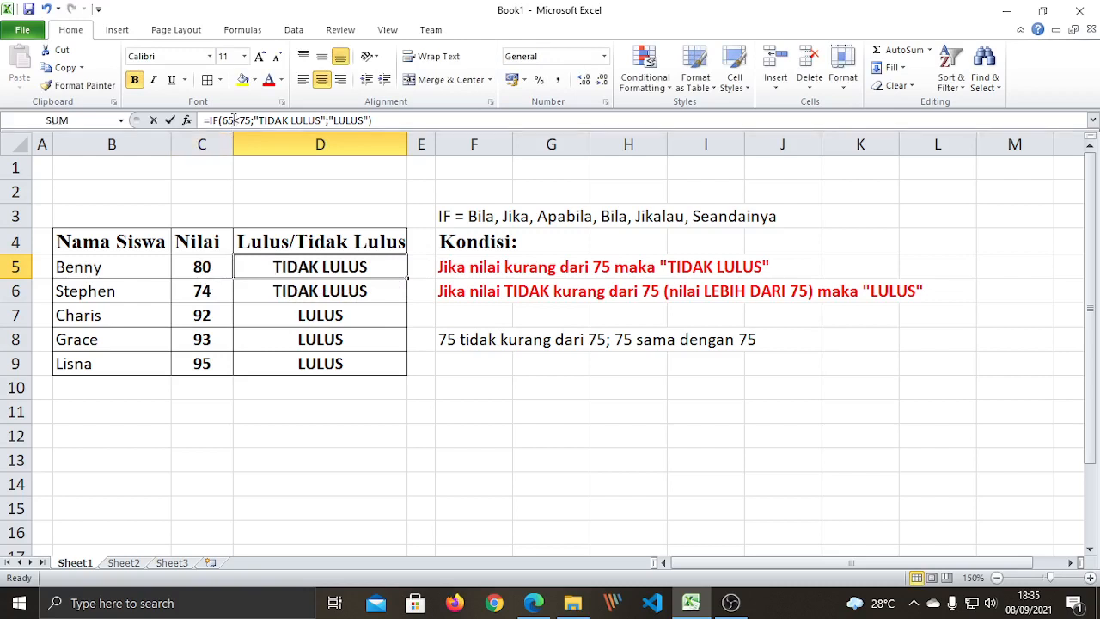
{"action": "left_click_drag", "start_coordinate": [233, 120], "coordinate": [227, 121]}
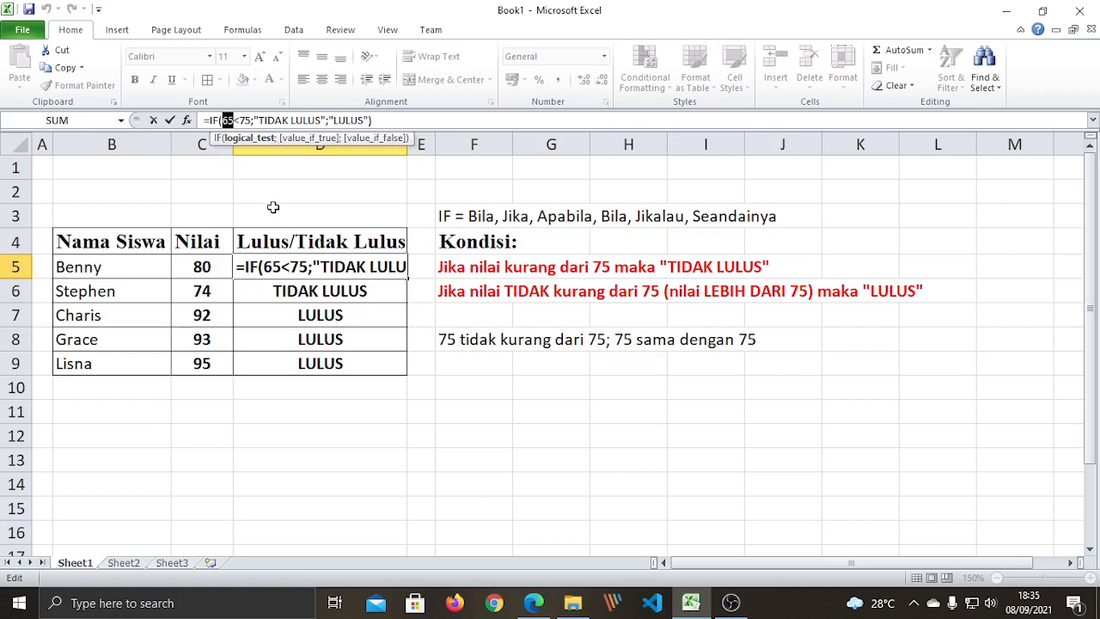
Replace 65 with C5 in D5's formula so the score 80 returns LULUS.
{"action": "type", "text": "C5"}
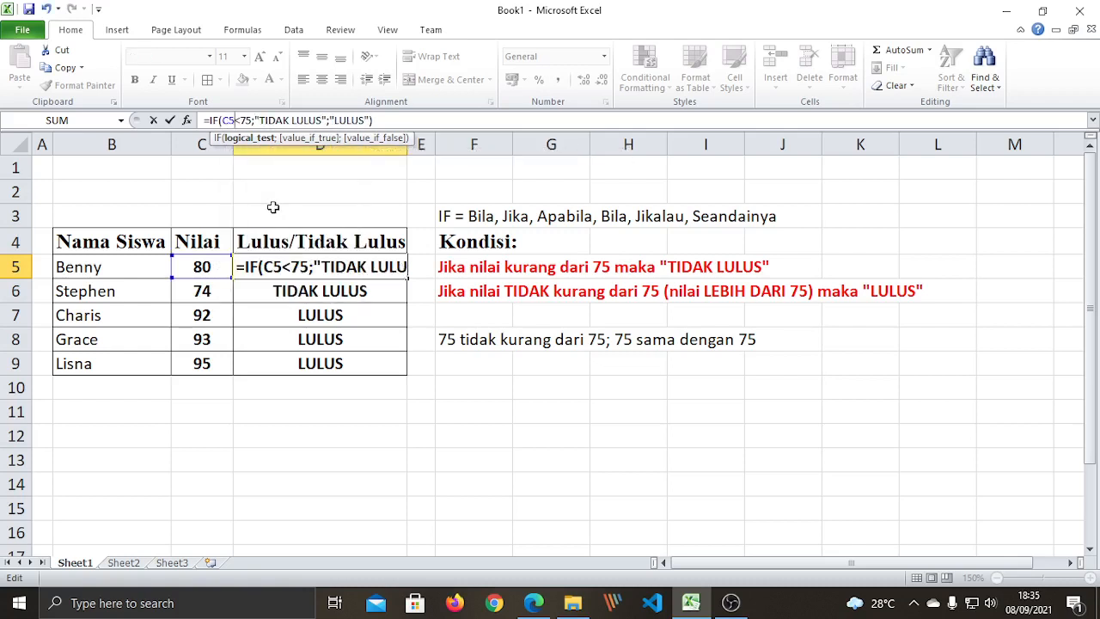
{"action": "key", "text": "Return"}
{"action": "left_click", "coordinate": [314, 266]}
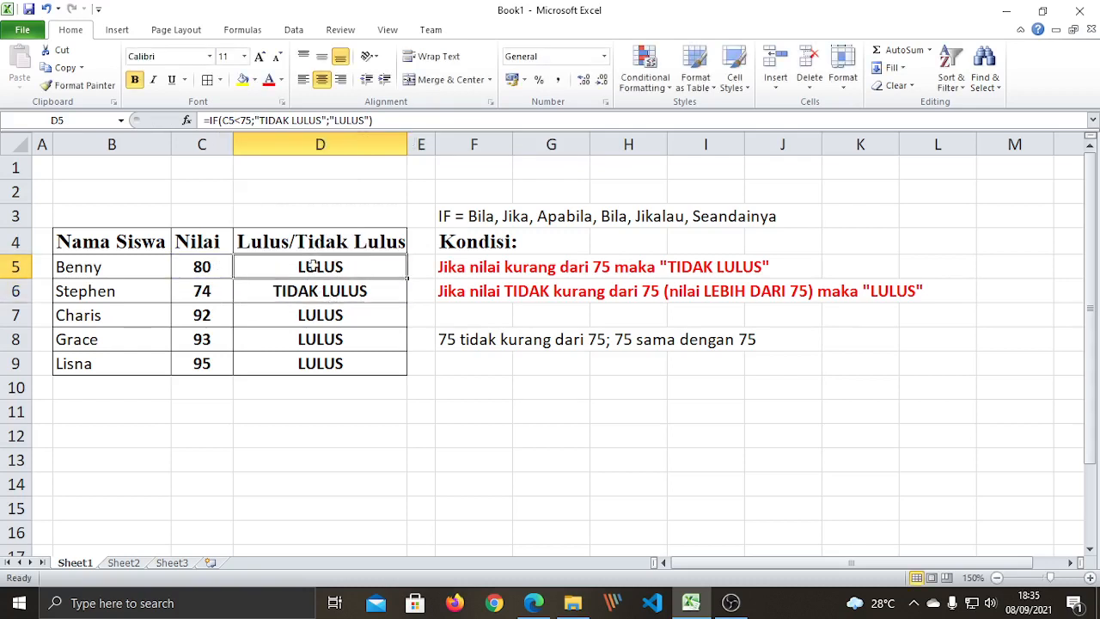
{"action": "left_click", "coordinate": [371, 452]}
{"action": "left_click", "coordinate": [277, 266]}
{"action": "key", "text": "F2"}
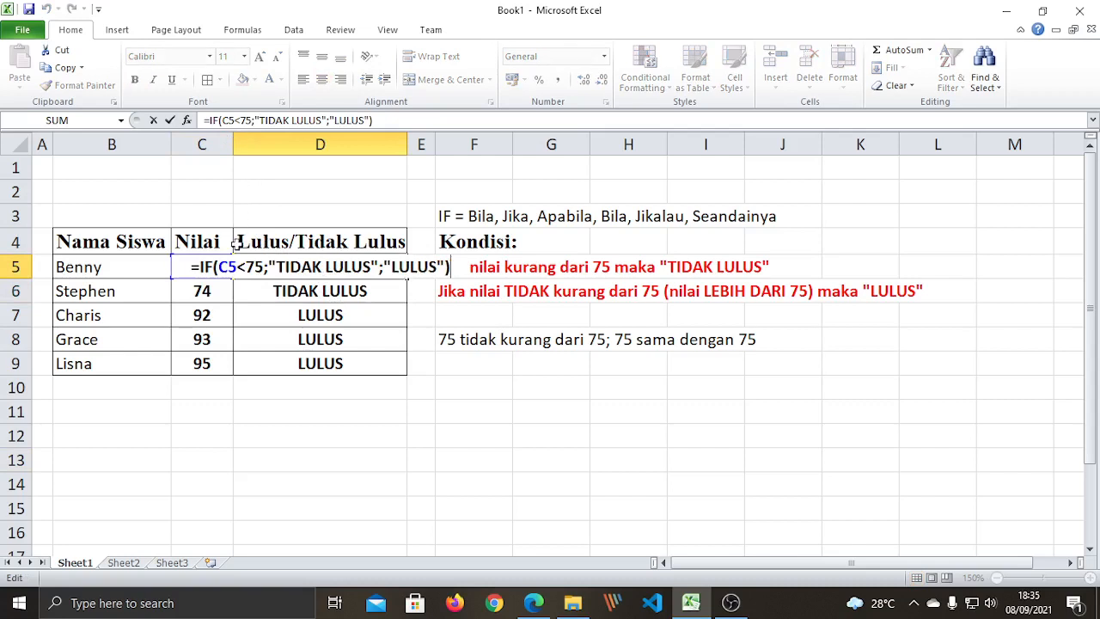
{"action": "left_click_drag", "start_coordinate": [236, 266], "coordinate": [219, 267]}
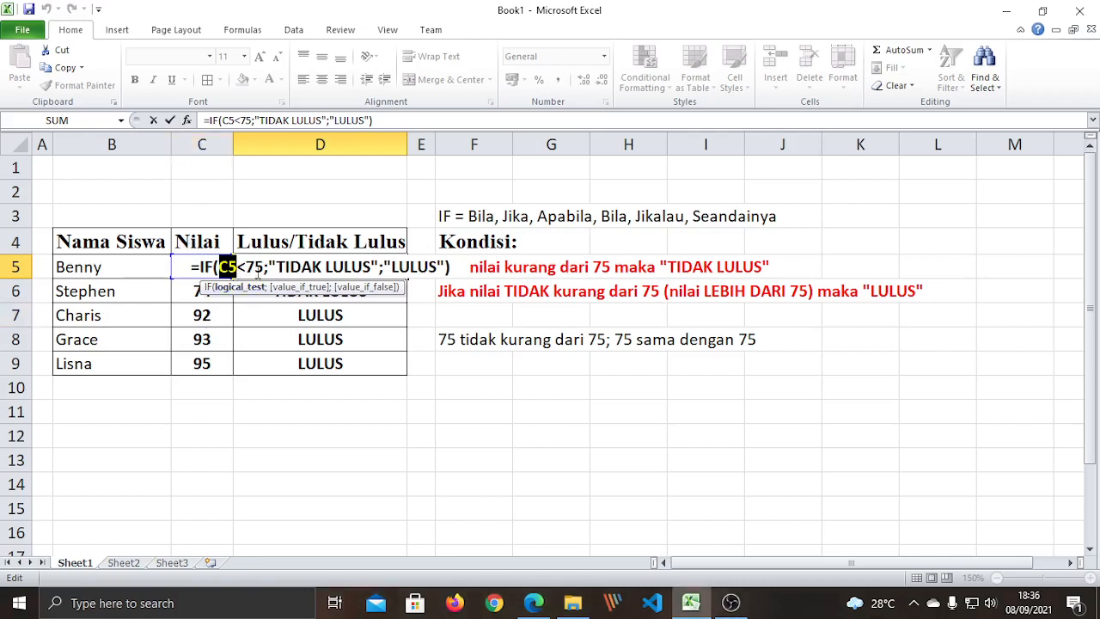
{"action": "key", "text": "Return"}
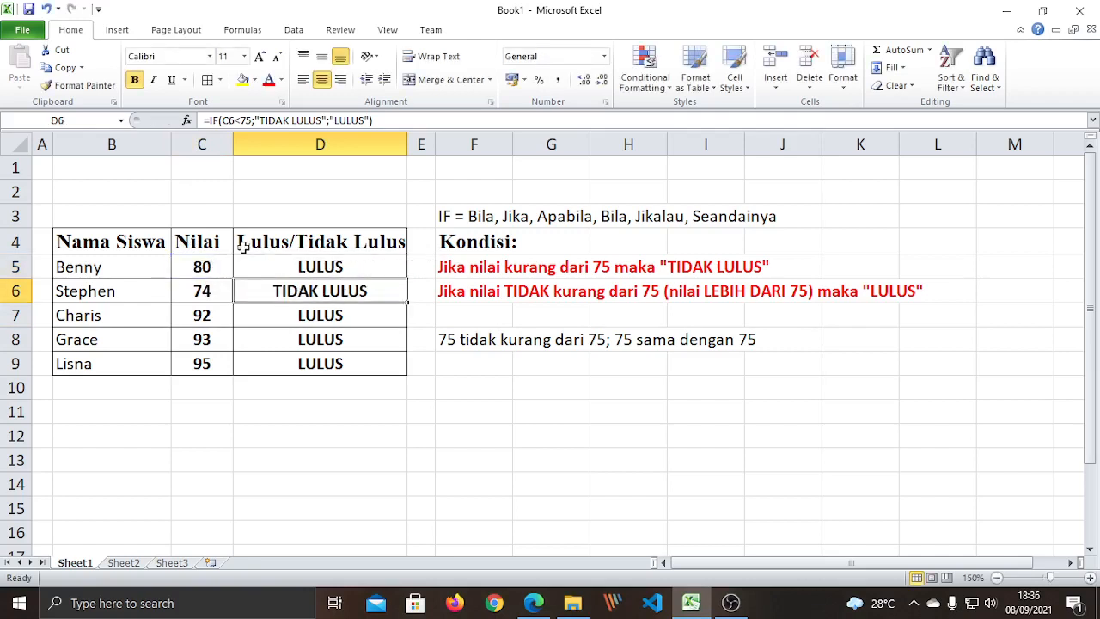
{"action": "left_click", "coordinate": [201, 271]}
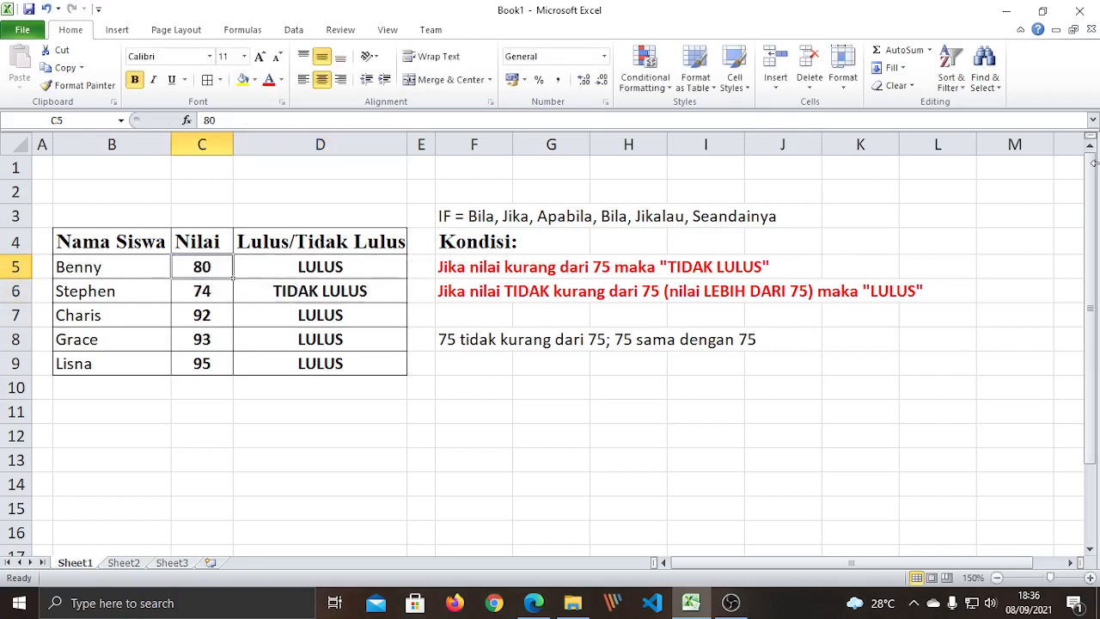
Test C5 with a score of 0 and then empty, checking D5's pass/fail result each time.
{"action": "type", "text": "0"}
{"action": "key", "text": "Return"}
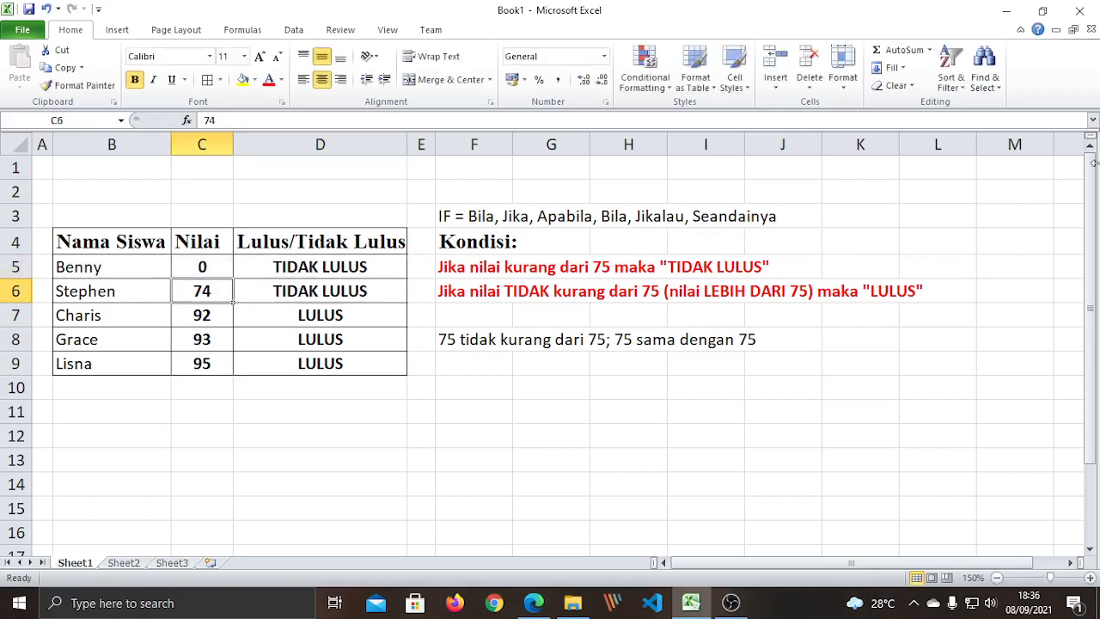
{"action": "left_click", "coordinate": [310, 274]}
{"action": "left_click", "coordinate": [206, 268]}
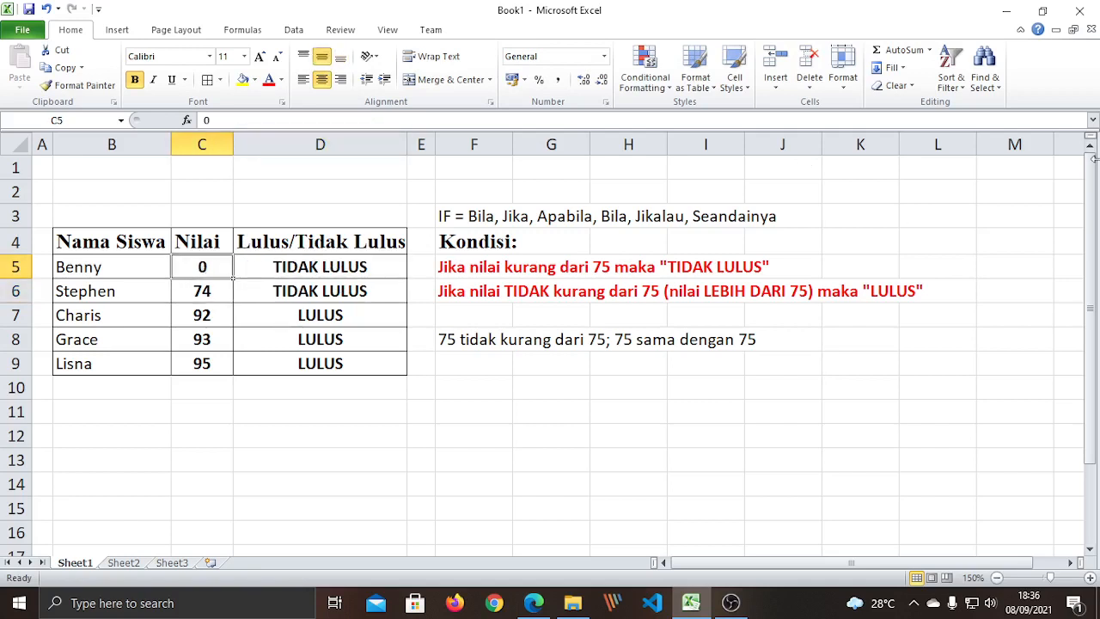
{"action": "left_click", "coordinate": [231, 301]}
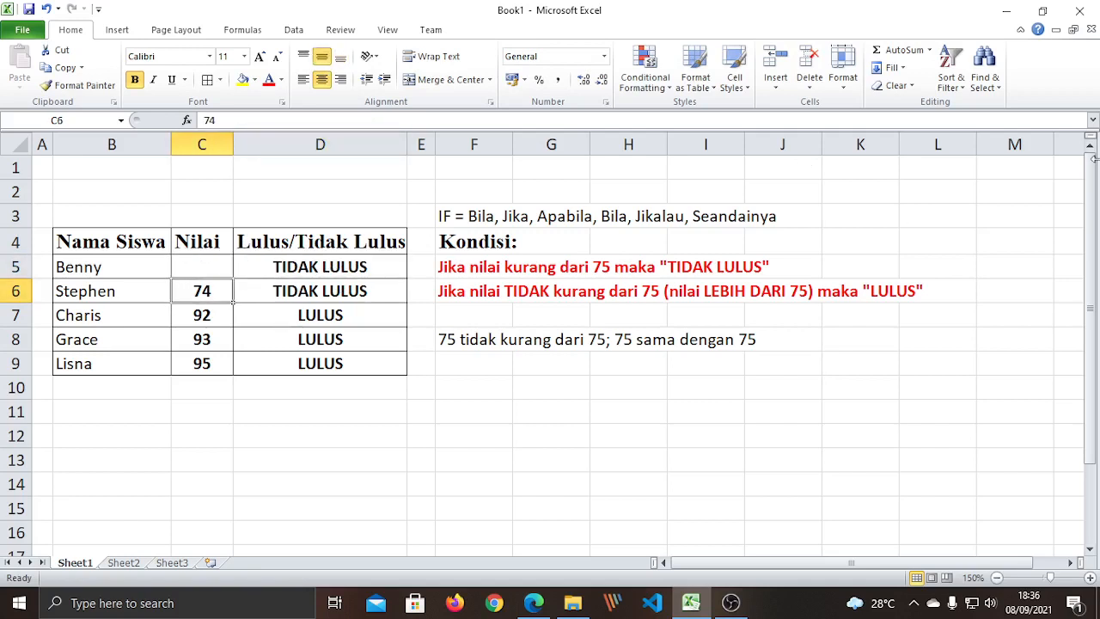
{"action": "left_click", "coordinate": [299, 271]}
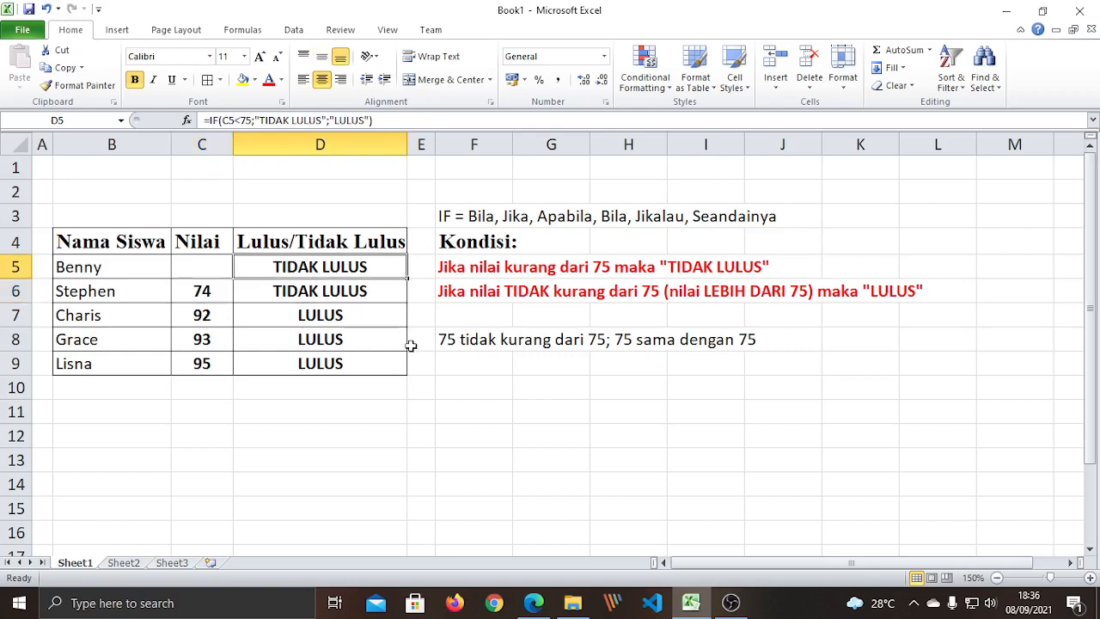
{"action": "left_click", "coordinate": [216, 264]}
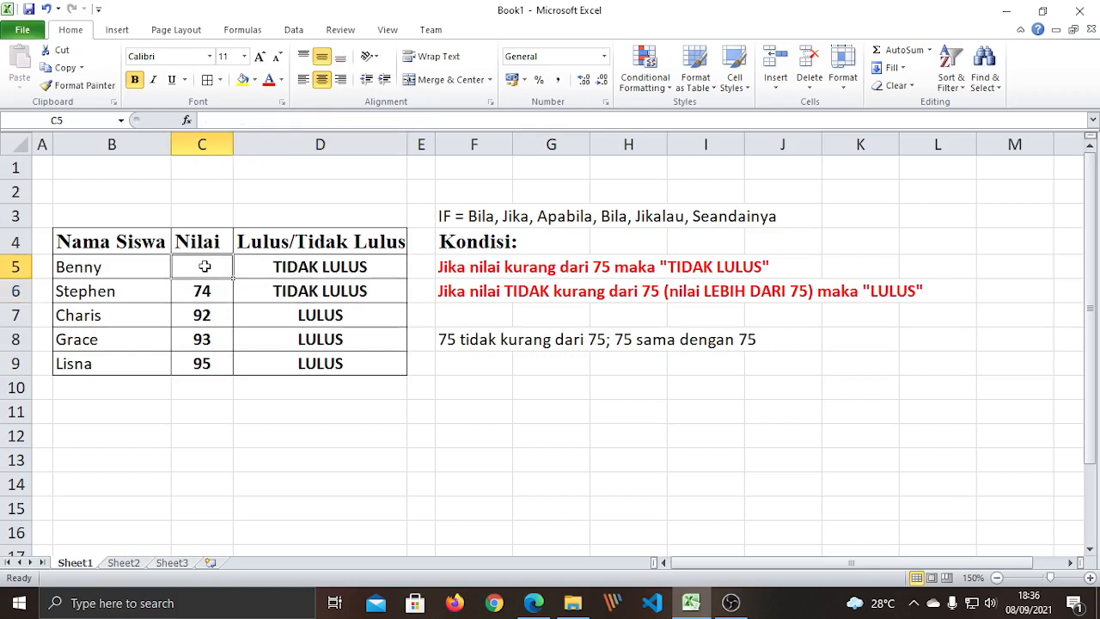
{"action": "left_click", "coordinate": [295, 266]}
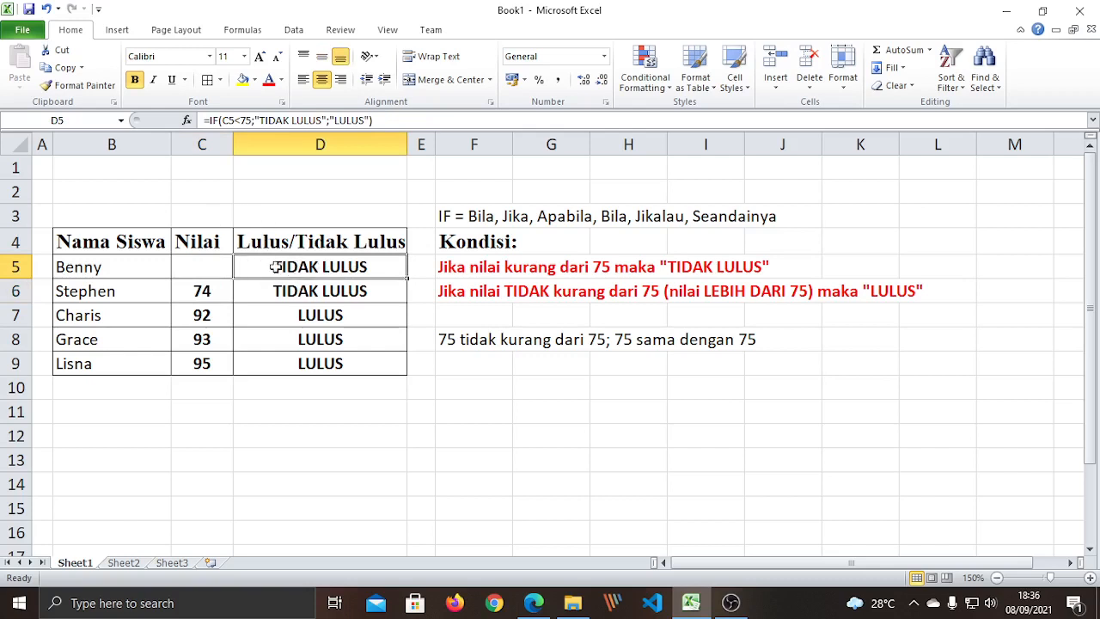
Enter 65 in C5 and 90 in C6, giving TIDAK LULUS and LULUS.
{"action": "left_click", "coordinate": [218, 271]}
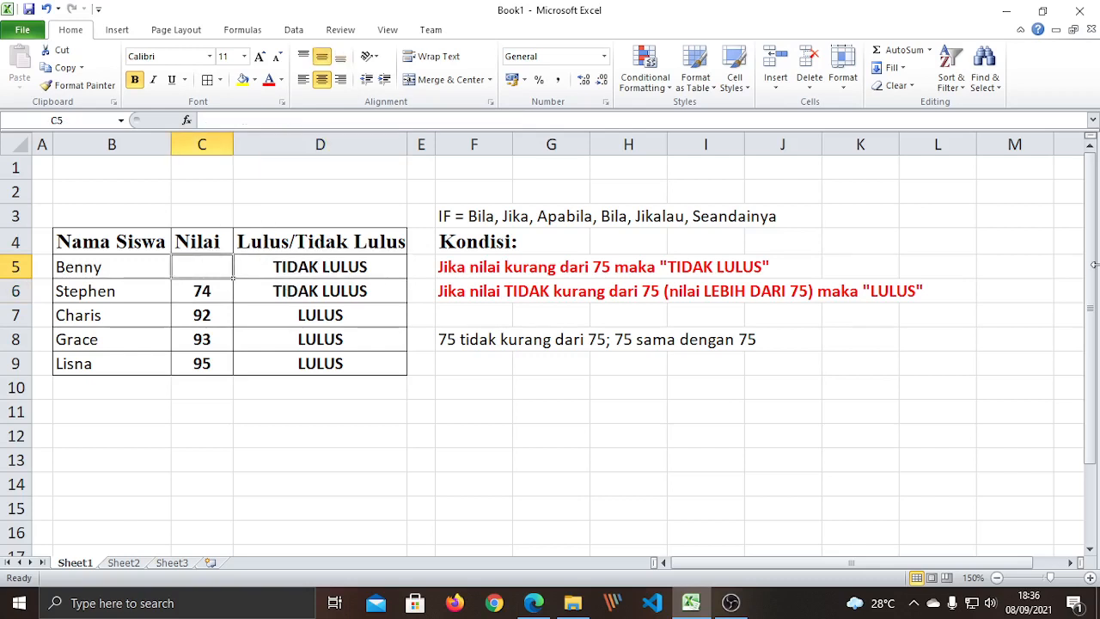
{"action": "type", "text": "65"}
{"action": "key", "text": "Return"}
{"action": "left_click", "coordinate": [301, 367]}
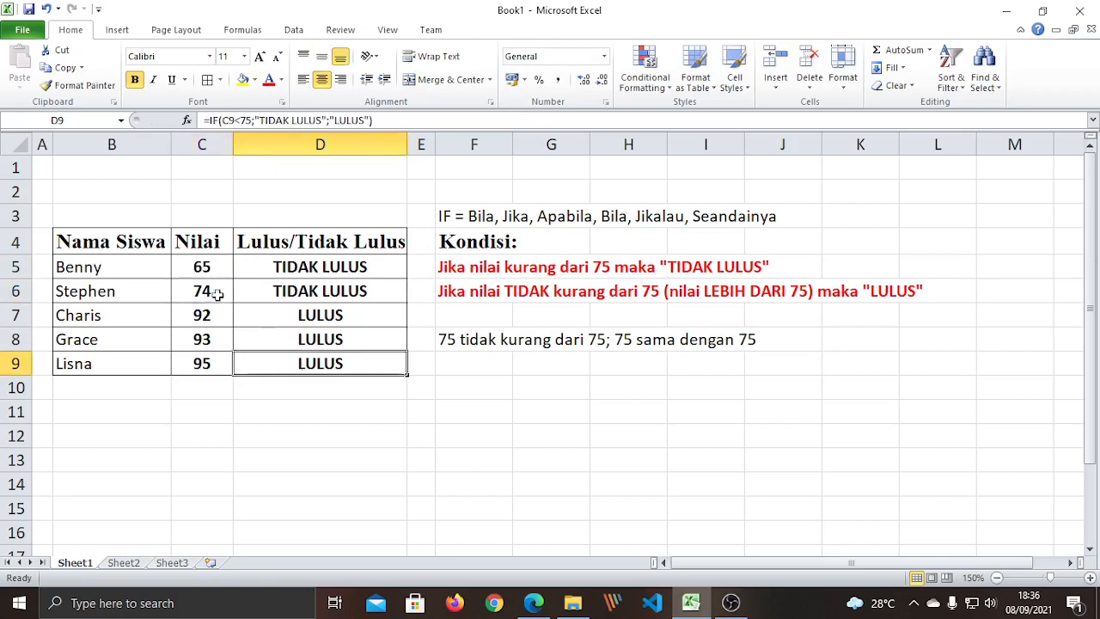
{"action": "left_click", "coordinate": [218, 294]}
{"action": "type", "text": "90"}
{"action": "key", "text": "Return"}
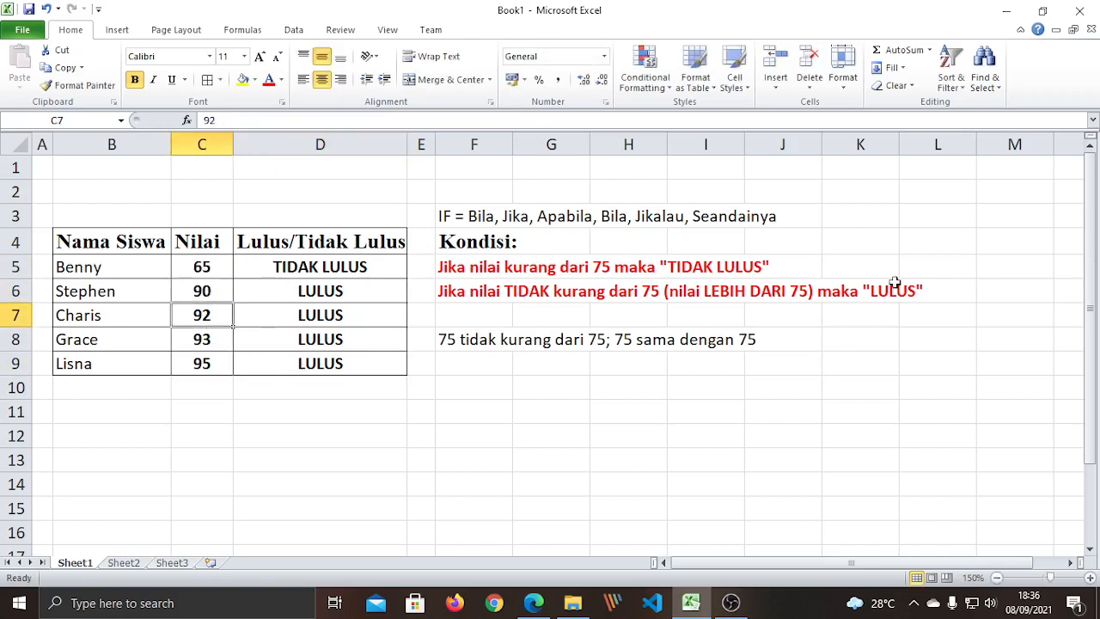
{"action": "left_click", "coordinate": [528, 446]}
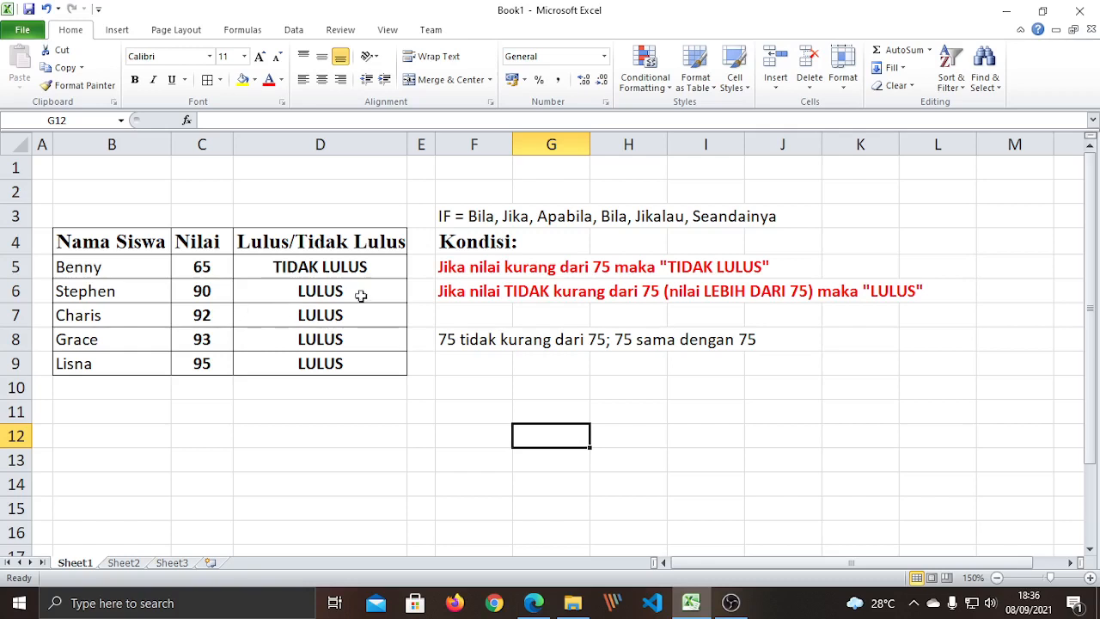
Review the pass/fail results D5:D9, comparing the IF formulas in D5 and D6.
{"action": "left_click_drag", "start_coordinate": [349, 266], "coordinate": [361, 366]}
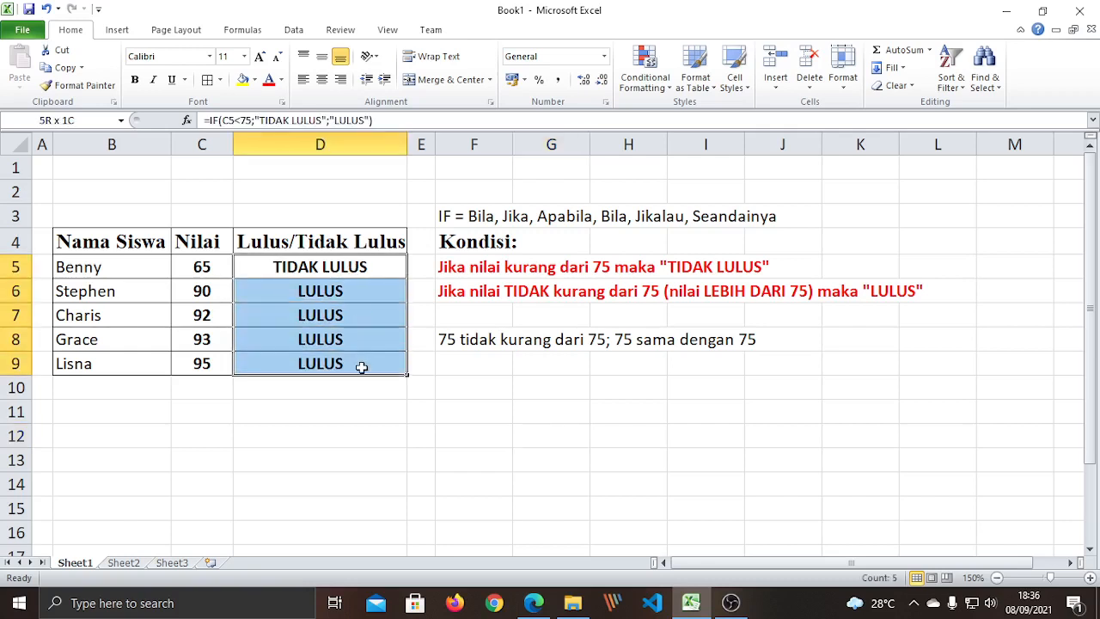
{"action": "left_click", "coordinate": [312, 450]}
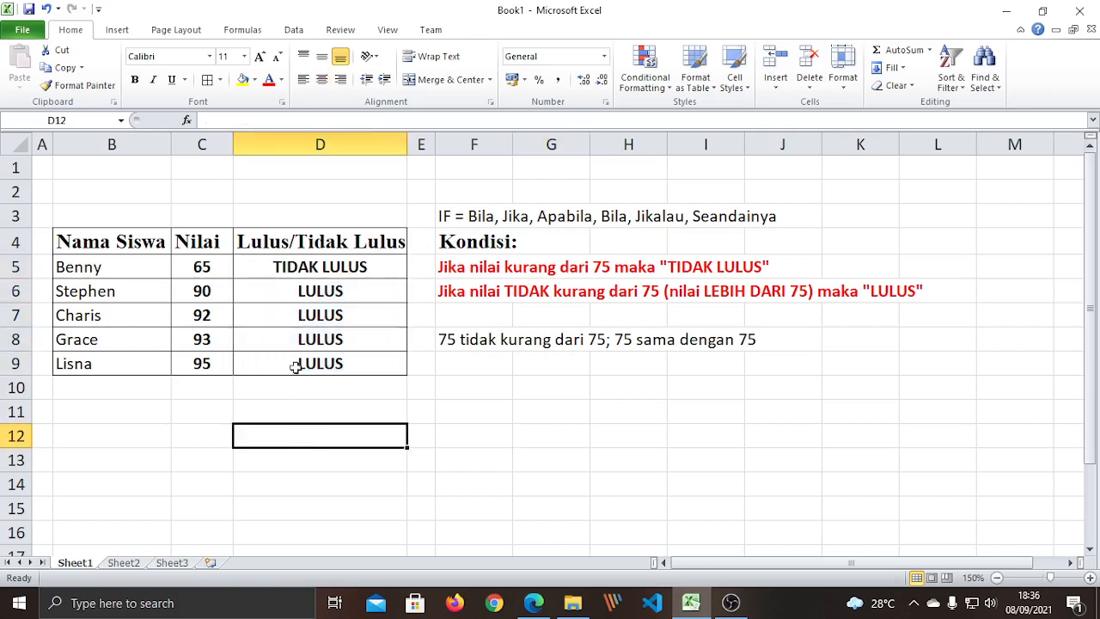
{"action": "left_click", "coordinate": [316, 265]}
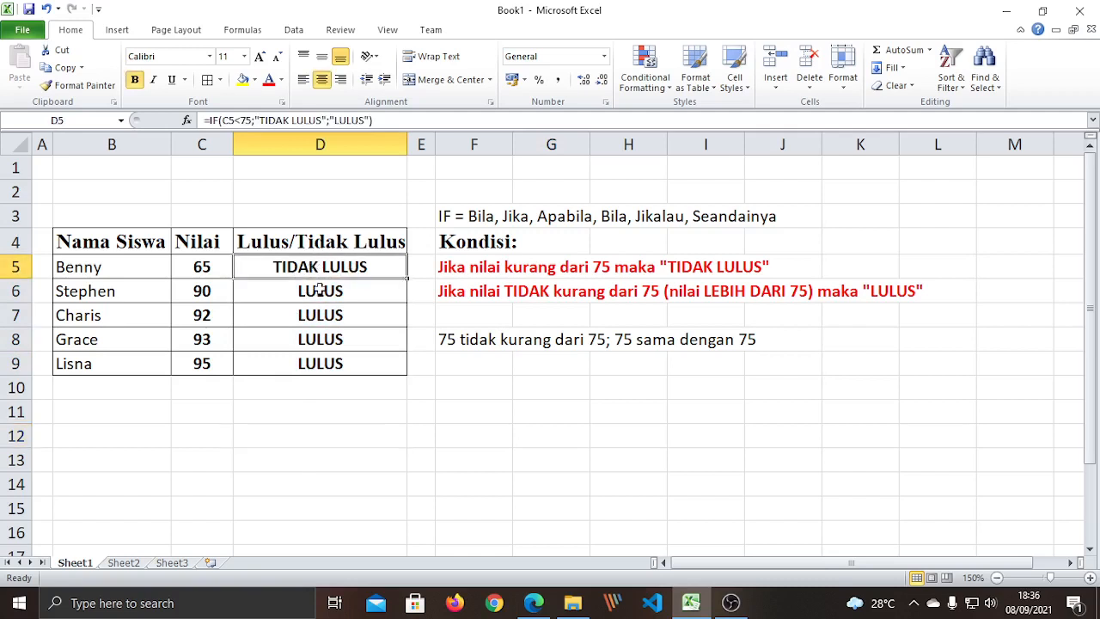
{"action": "left_click", "coordinate": [313, 292]}
{"action": "left_click_drag", "start_coordinate": [307, 266], "coordinate": [319, 365]}
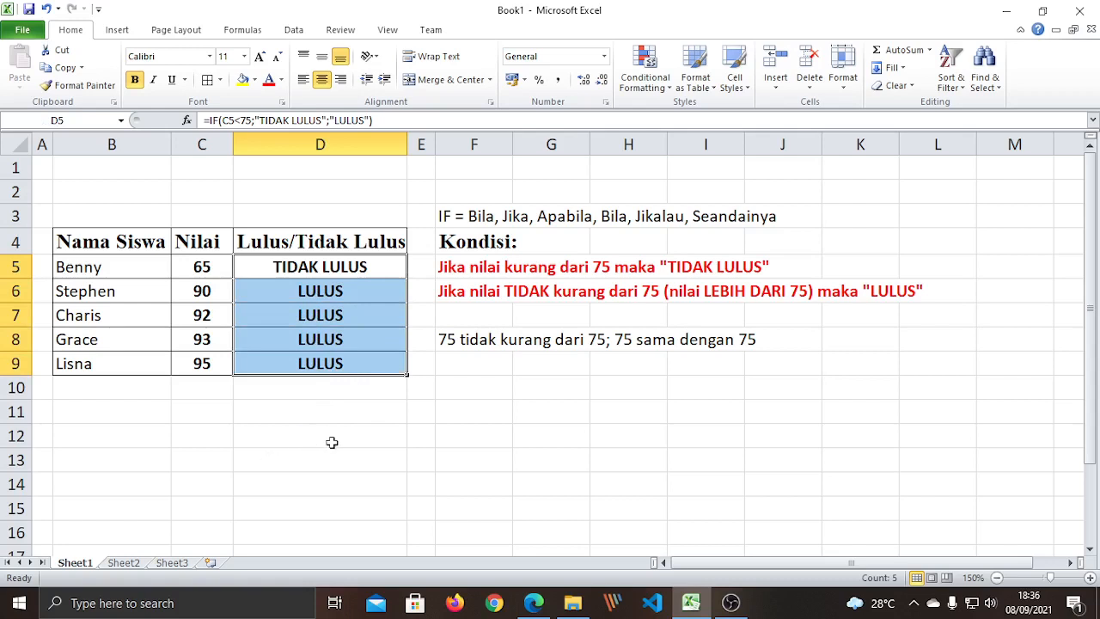
{"action": "left_click", "coordinate": [422, 455]}
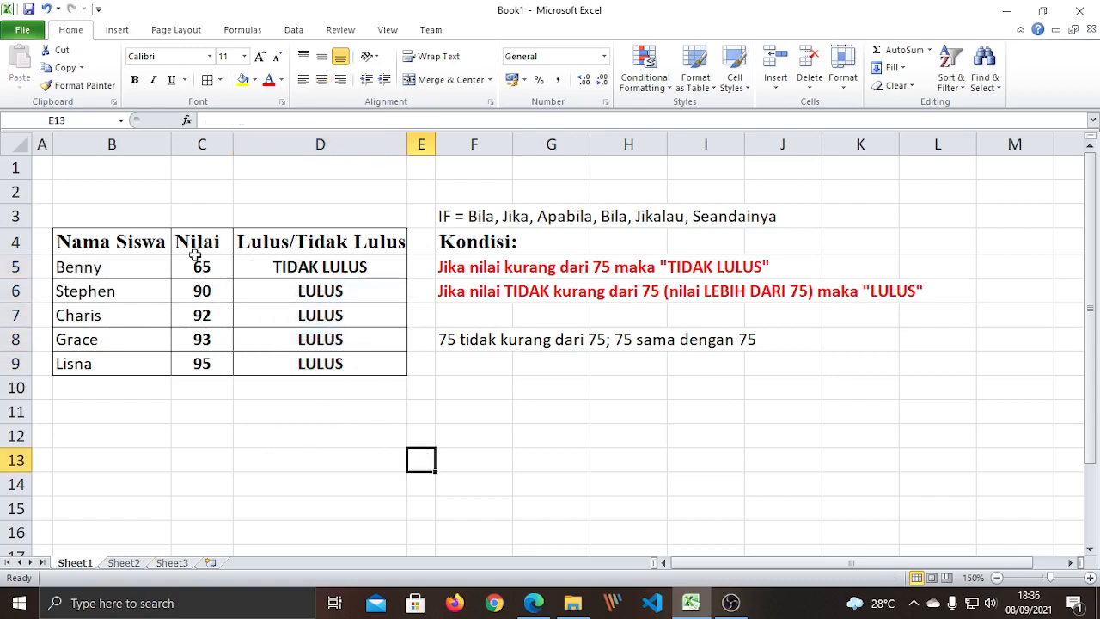
Inspect each IF formula down column D from D5 to D9.
{"action": "left_click", "coordinate": [315, 267]}
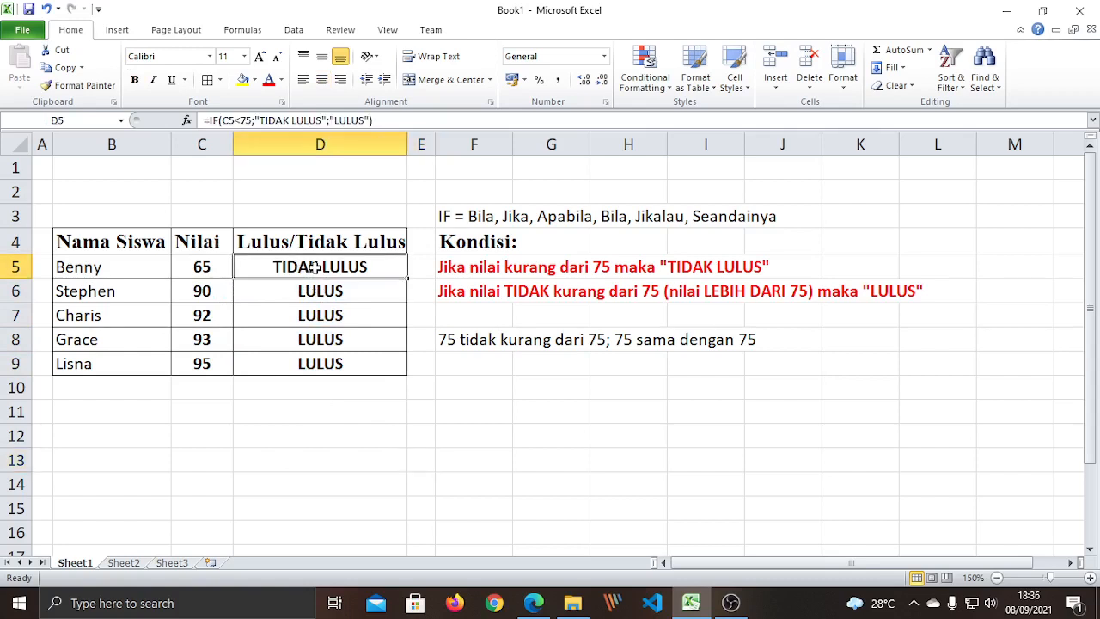
{"action": "left_click", "coordinate": [316, 290]}
{"action": "left_click", "coordinate": [319, 315]}
{"action": "left_click_drag", "start_coordinate": [321, 339], "coordinate": [327, 364]}
{"action": "left_click", "coordinate": [327, 364]}
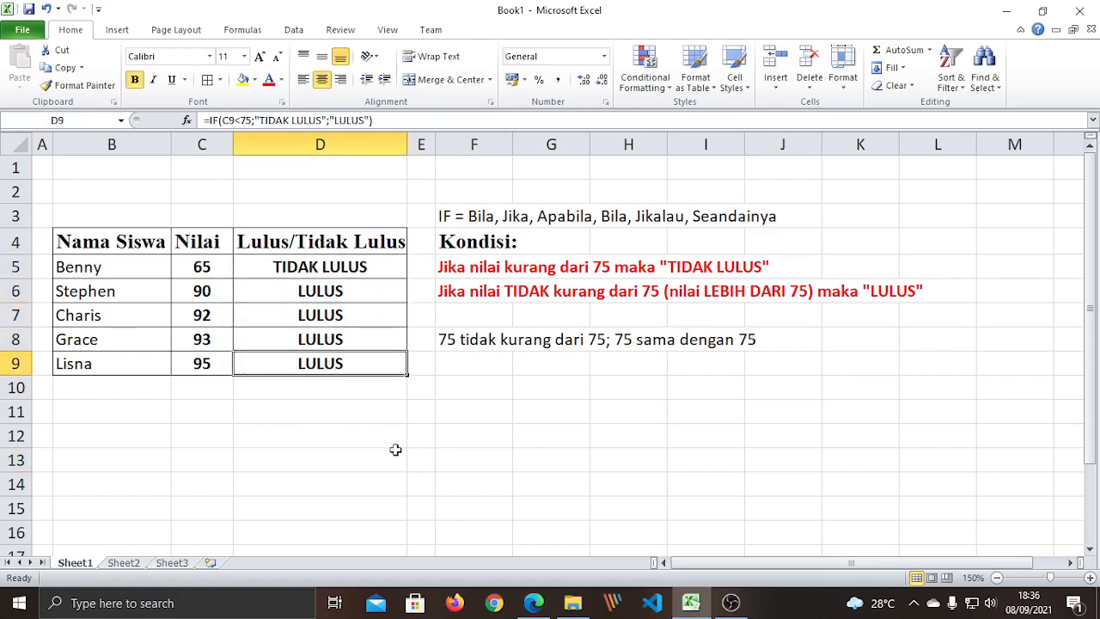
{"action": "left_click", "coordinate": [395, 450]}
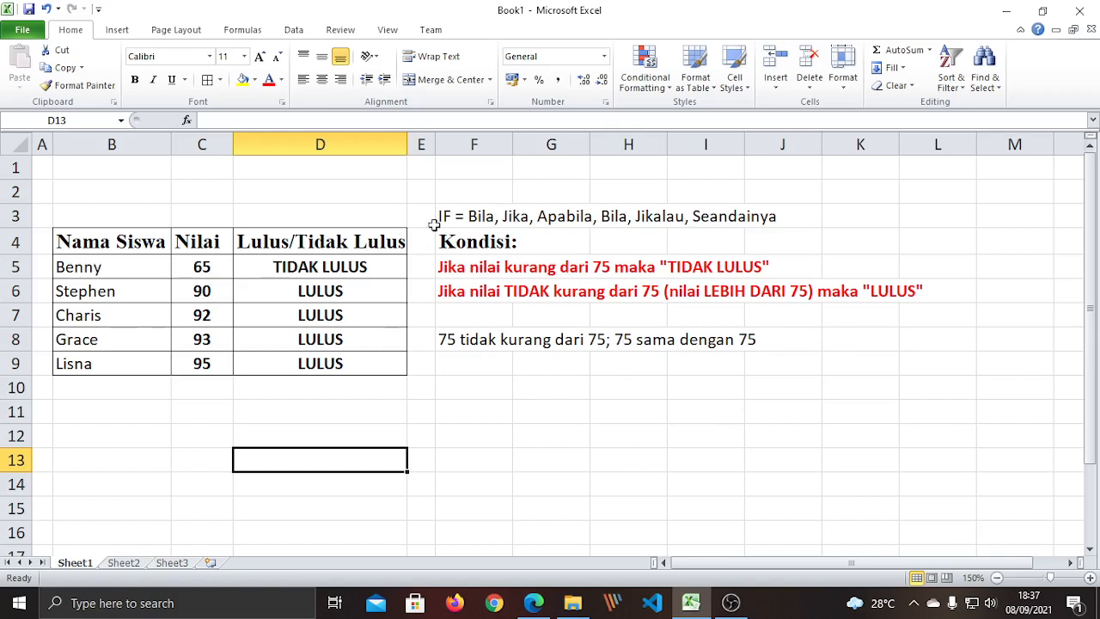
Enter the heading 'IF Sederhana' in cell B2.
{"action": "left_click_drag", "start_coordinate": [351, 267], "coordinate": [361, 366]}
{"action": "left_click", "coordinate": [340, 478]}
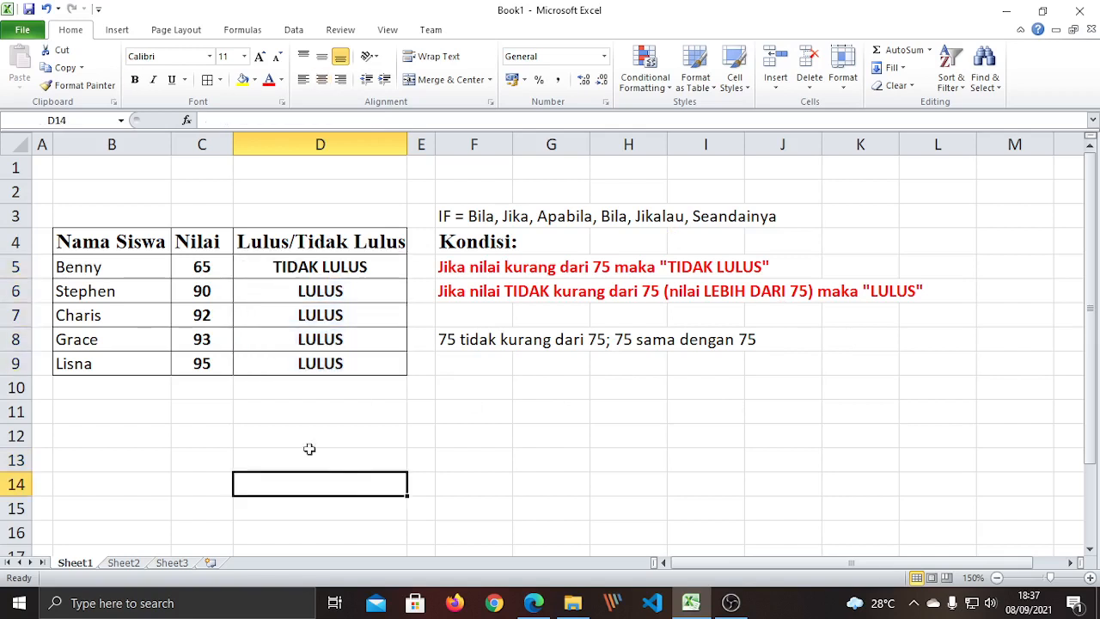
{"action": "left_click", "coordinate": [364, 419]}
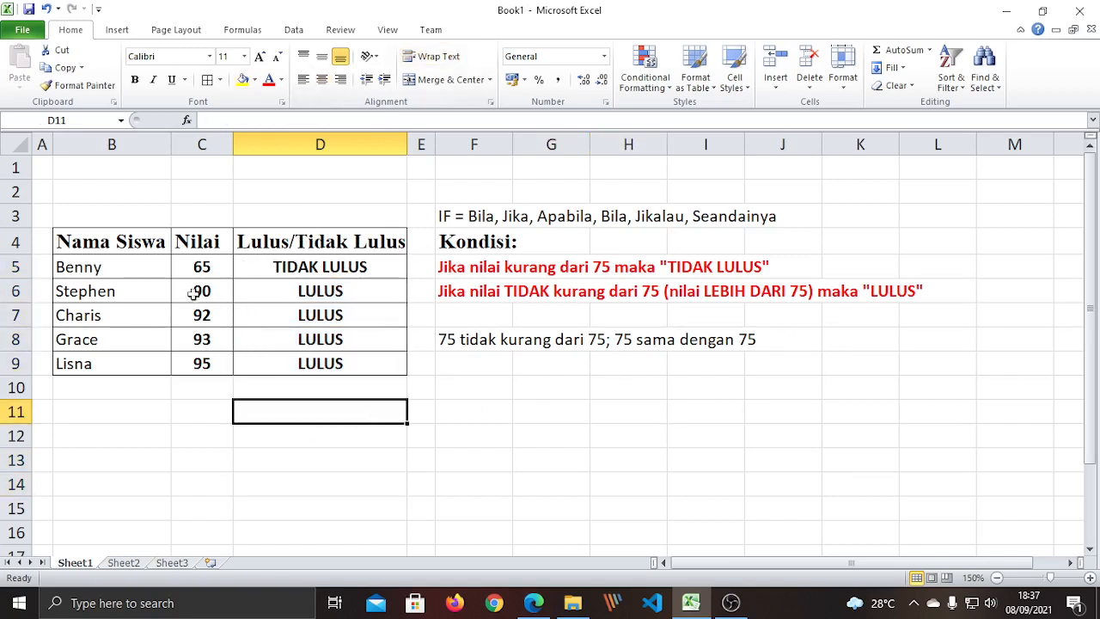
{"action": "left_click", "coordinate": [119, 193]}
{"action": "type", "text": "I"}
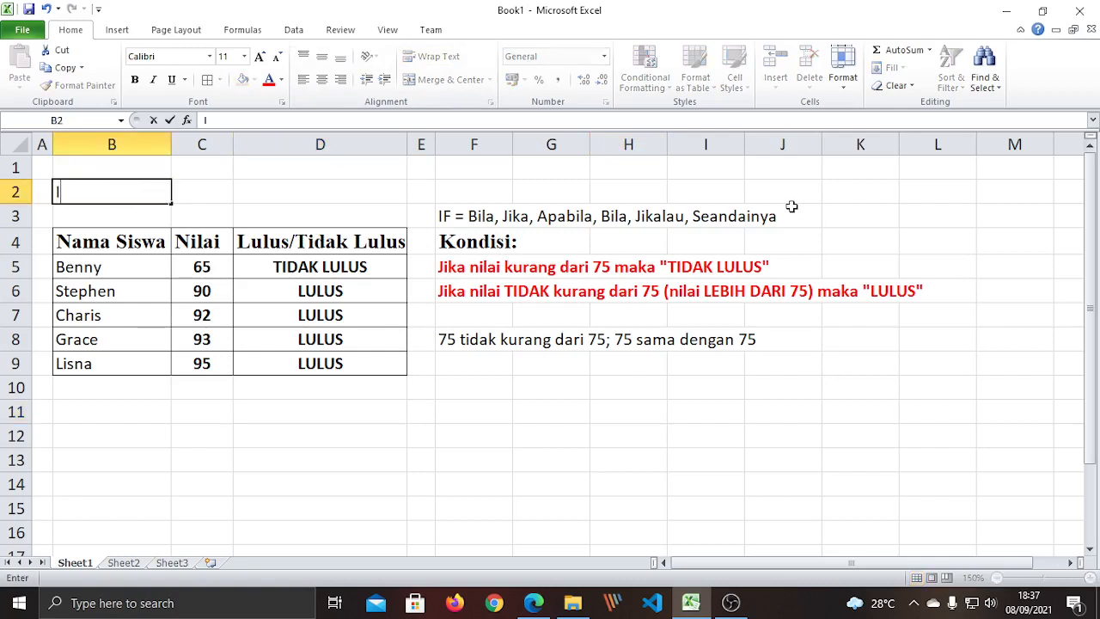
{"action": "type", "text": "F Sederhana"}
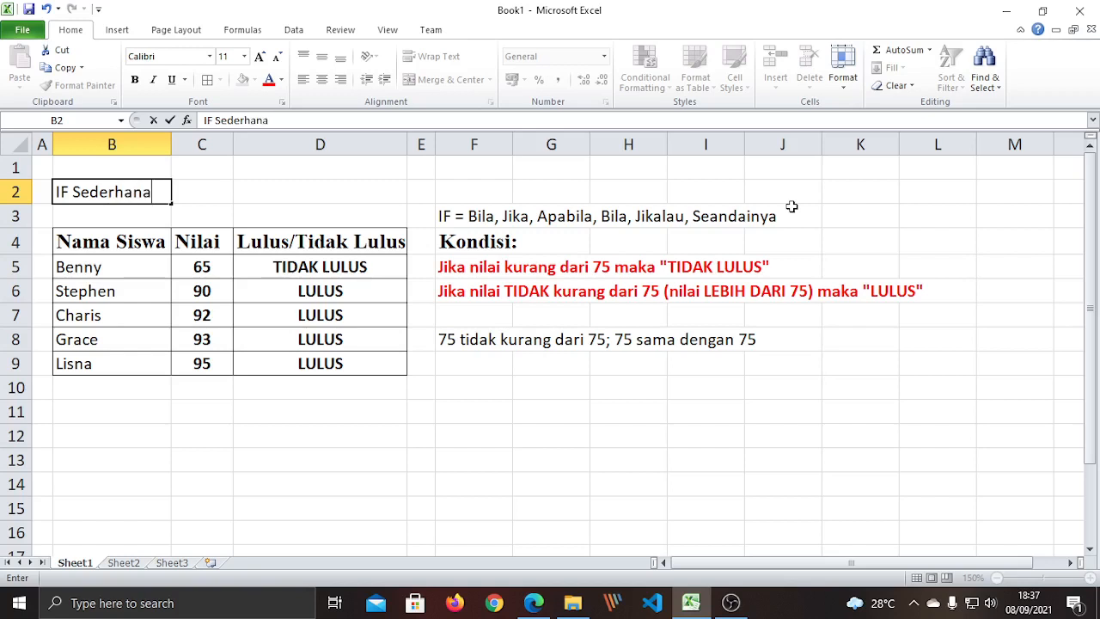
{"action": "key", "text": "Return"}
{"action": "left_click", "coordinate": [388, 436]}
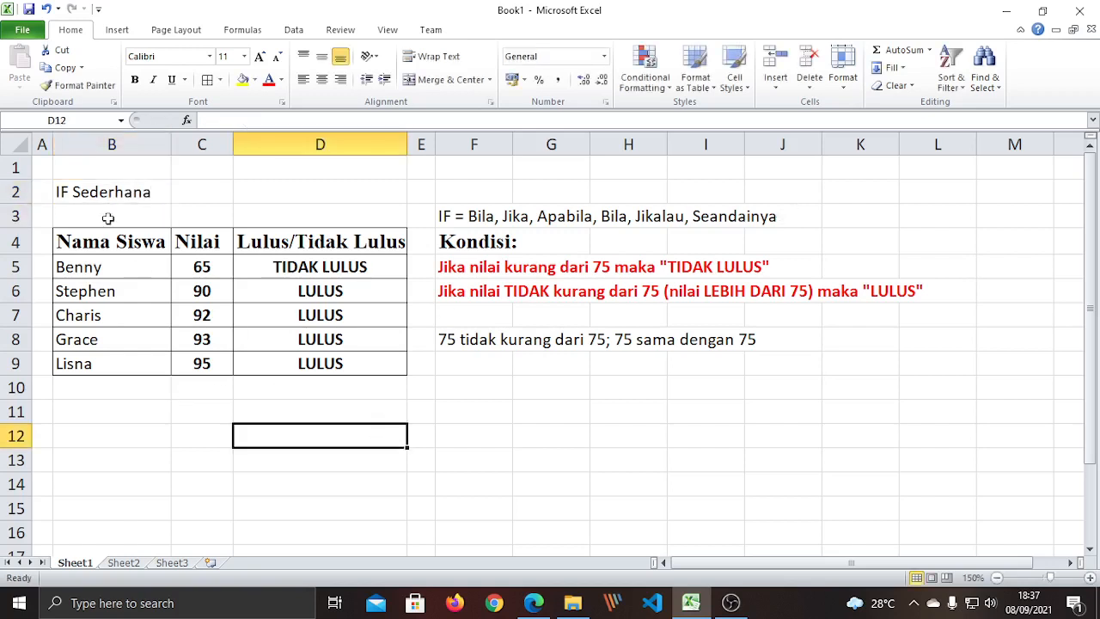
{"action": "left_click", "coordinate": [58, 196]}
{"action": "left_click", "coordinate": [440, 409]}
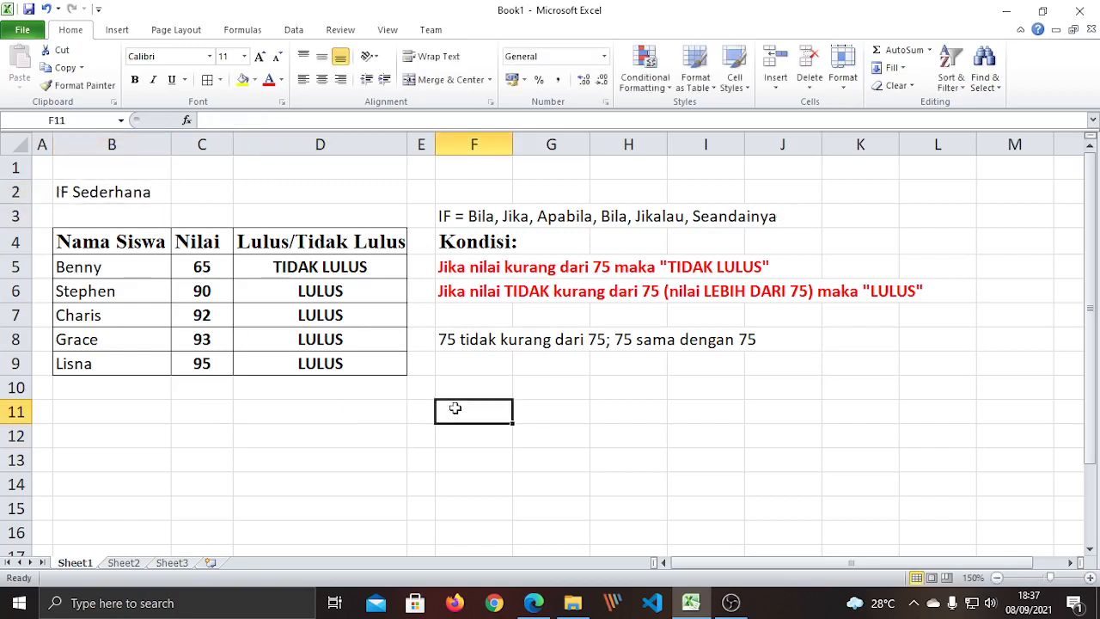
{"action": "left_click", "coordinate": [471, 391]}
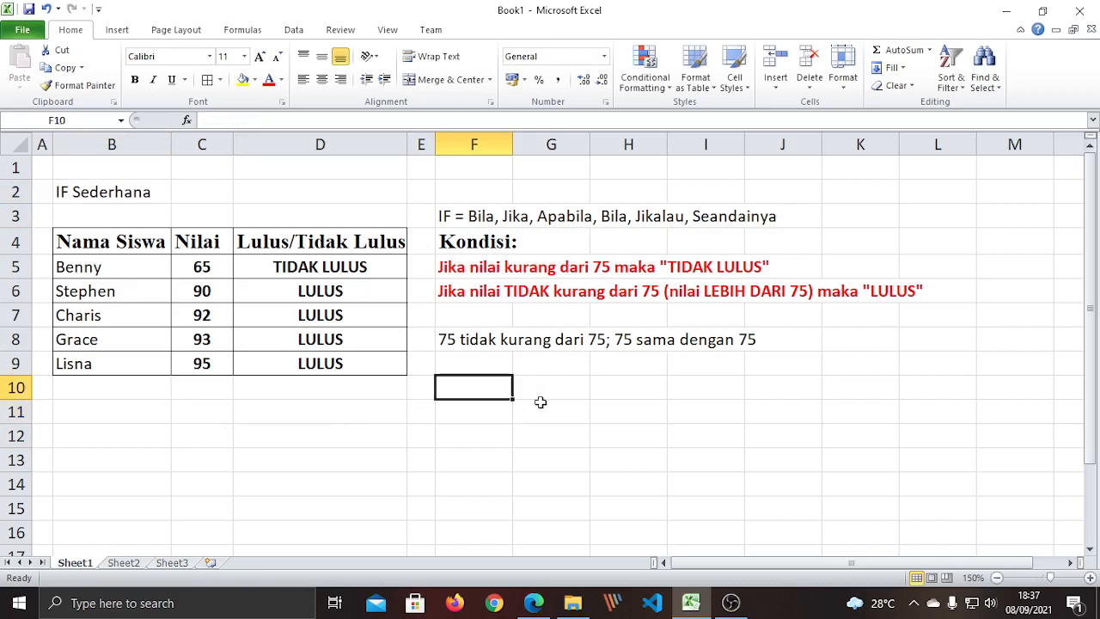
{"action": "left_click", "coordinate": [538, 432]}
{"action": "left_click", "coordinate": [479, 387]}
{"action": "left_click", "coordinate": [478, 452]}
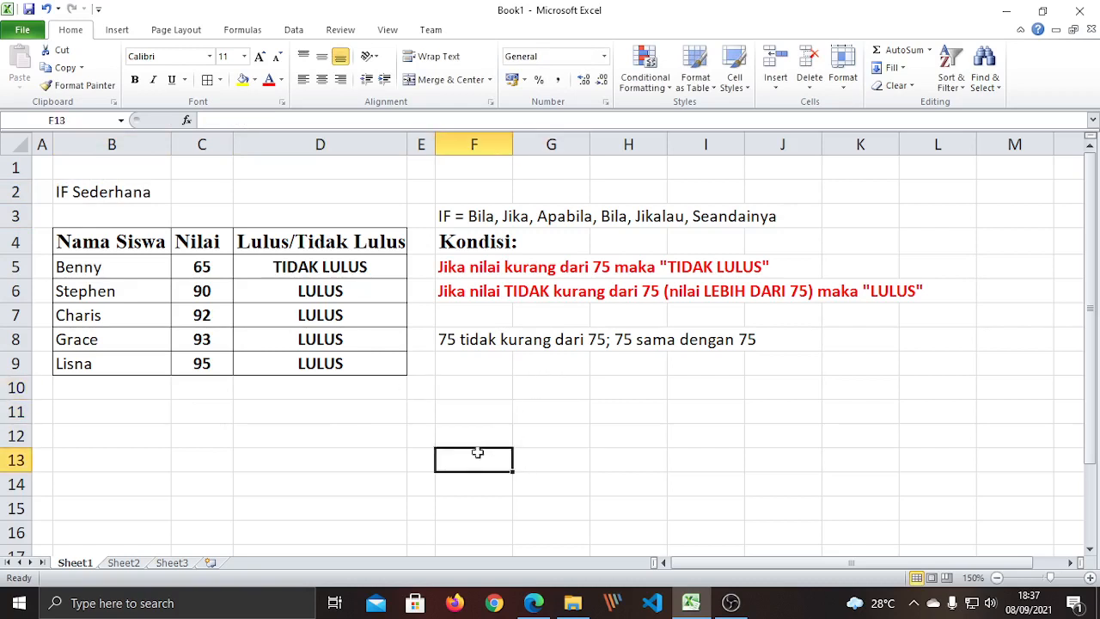
{"action": "left_click", "coordinate": [472, 387]}
Enter 'Nested IF = Fungsi IF yang ada di dalam fungsi IF' in F10.
{"action": "type", "text": "I"}
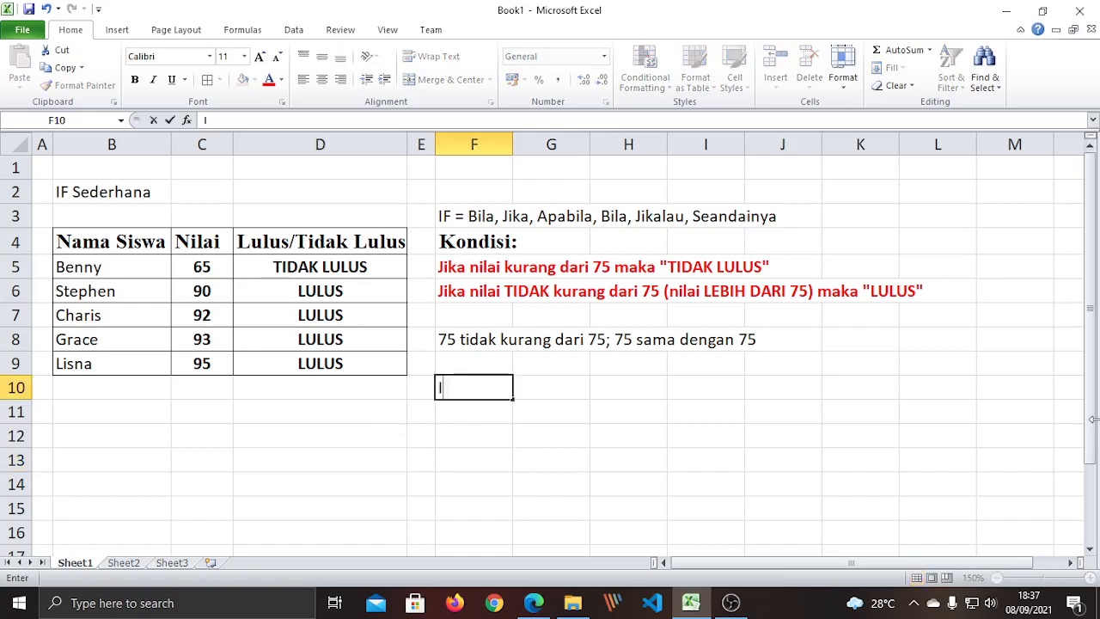
{"action": "type", "text": "FNested IF"}
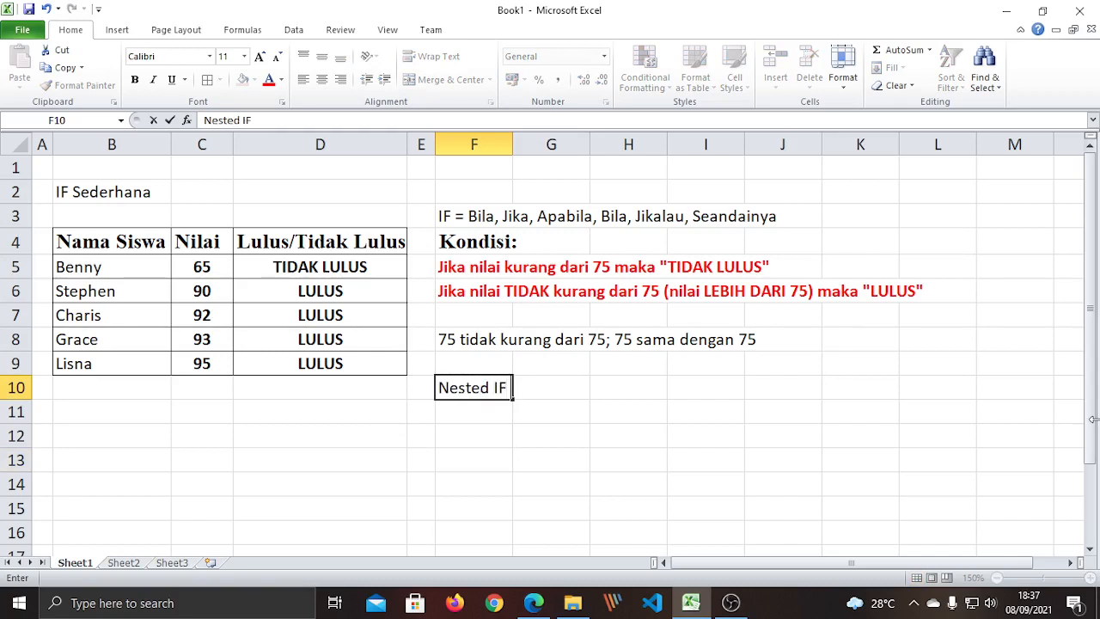
{"action": "type", "text": " = Fungsi IF"}
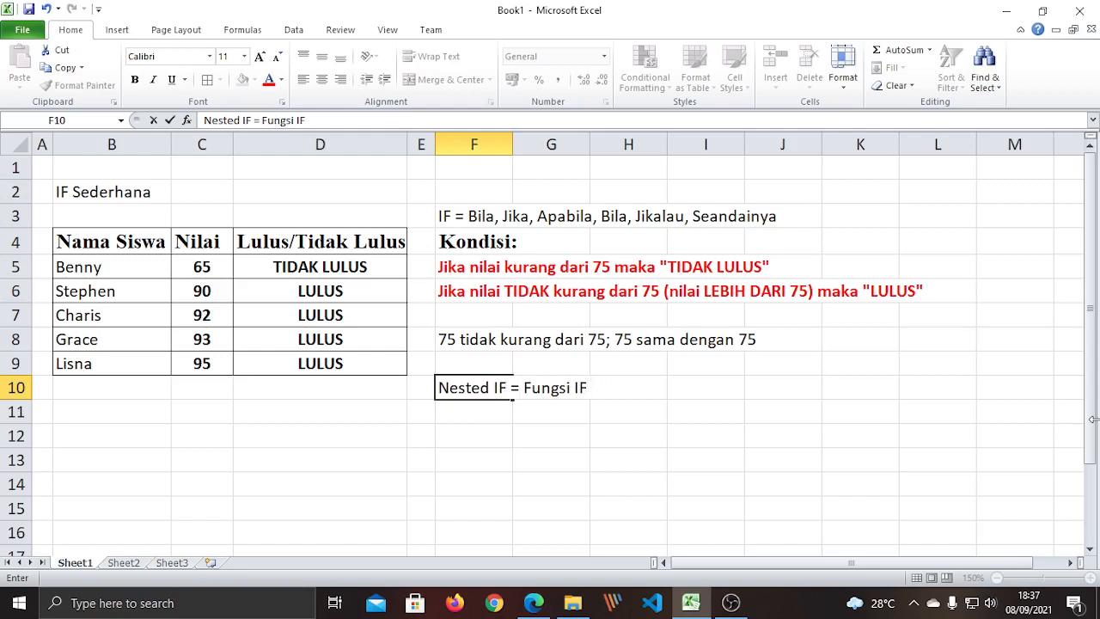
{"action": "type", "text": " yang ada di "}
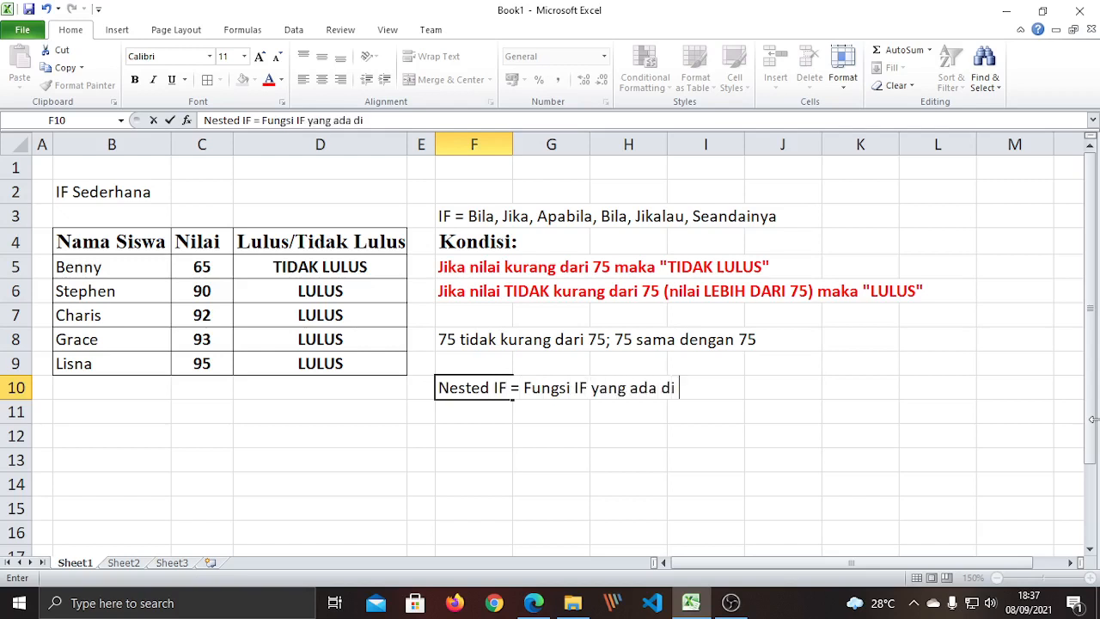
{"action": "type", "text": "dalam f"}
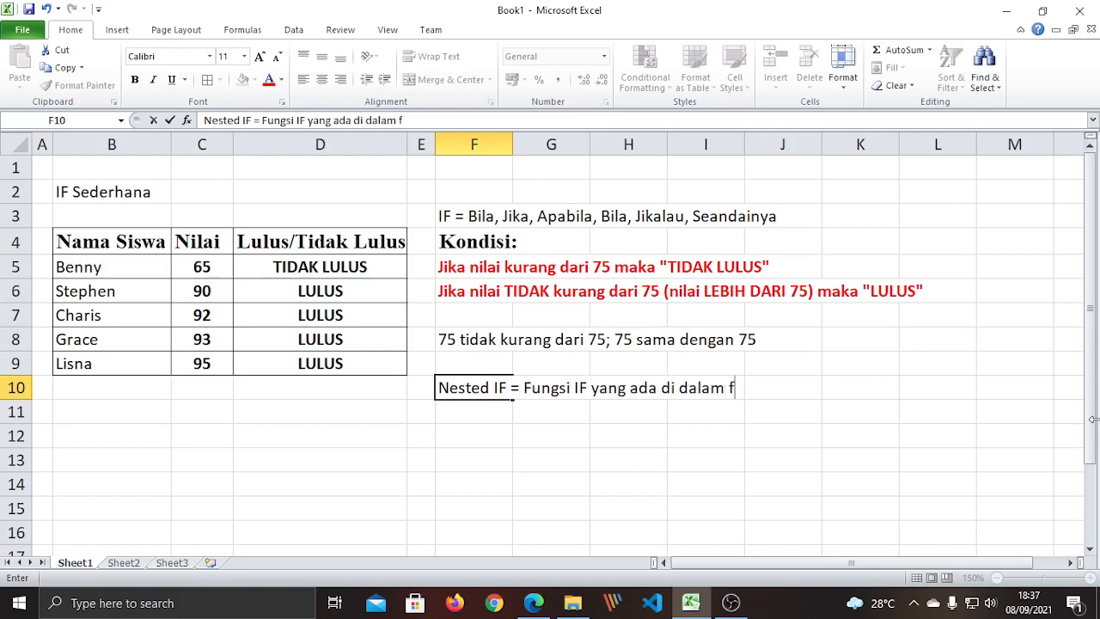
{"action": "type", "text": "ungsi IF"}
{"action": "key", "text": "Return"}
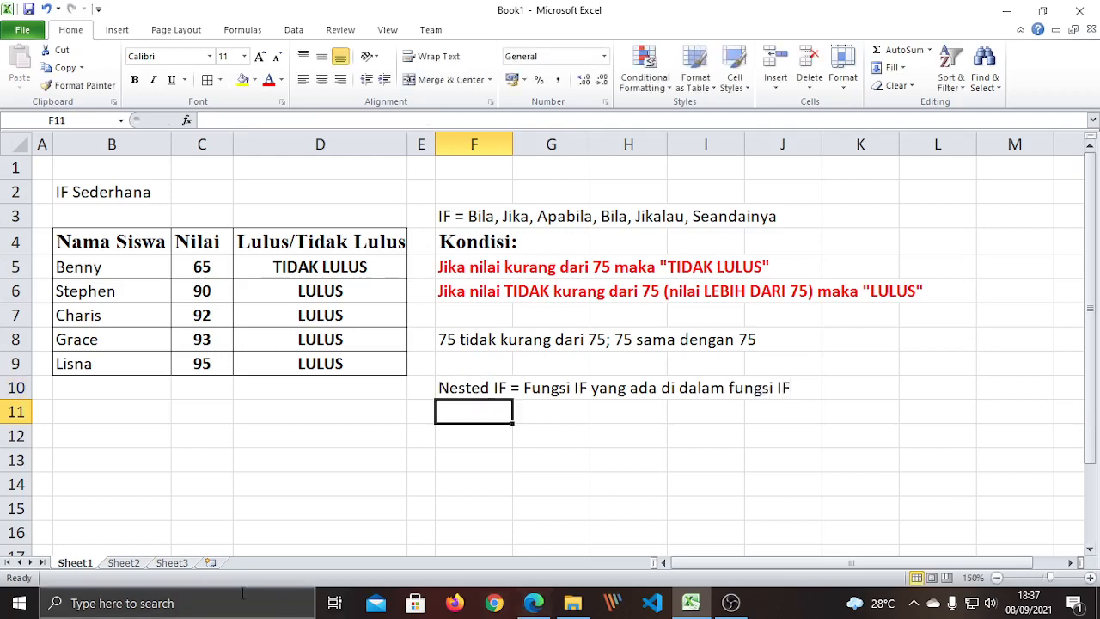
{"action": "left_click_drag", "start_coordinate": [426, 482], "coordinate": [421, 454]}
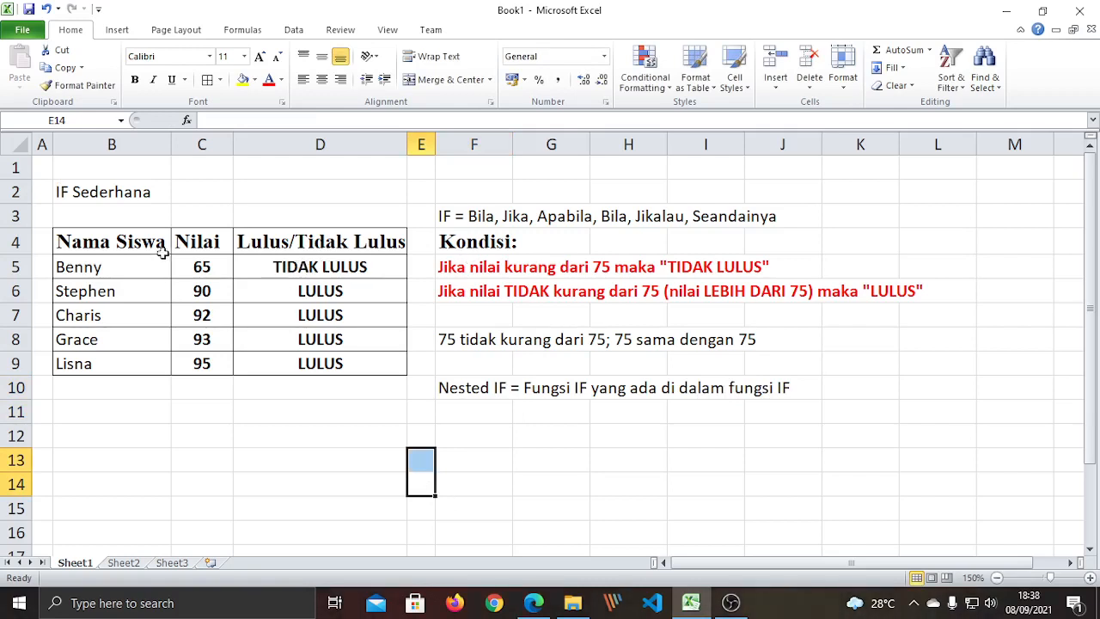
Review the condition notes in cells F5 through F8.
{"action": "left_click", "coordinate": [464, 273]}
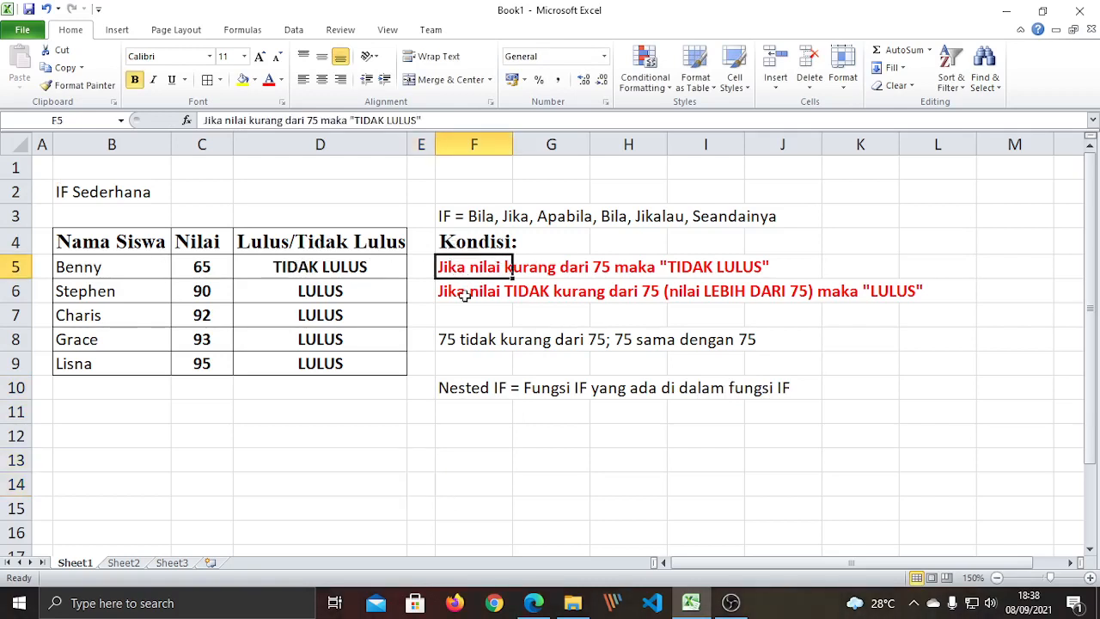
{"action": "left_click", "coordinate": [464, 294]}
{"action": "left_click", "coordinate": [465, 318]}
{"action": "left_click", "coordinate": [468, 340]}
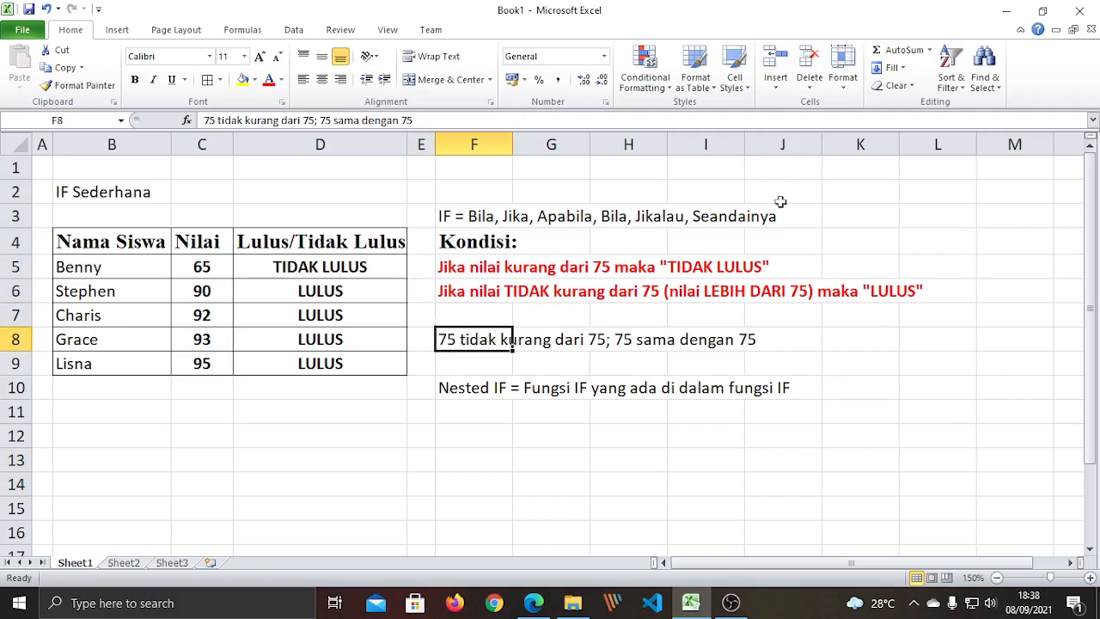
{"action": "left_click", "coordinate": [626, 456]}
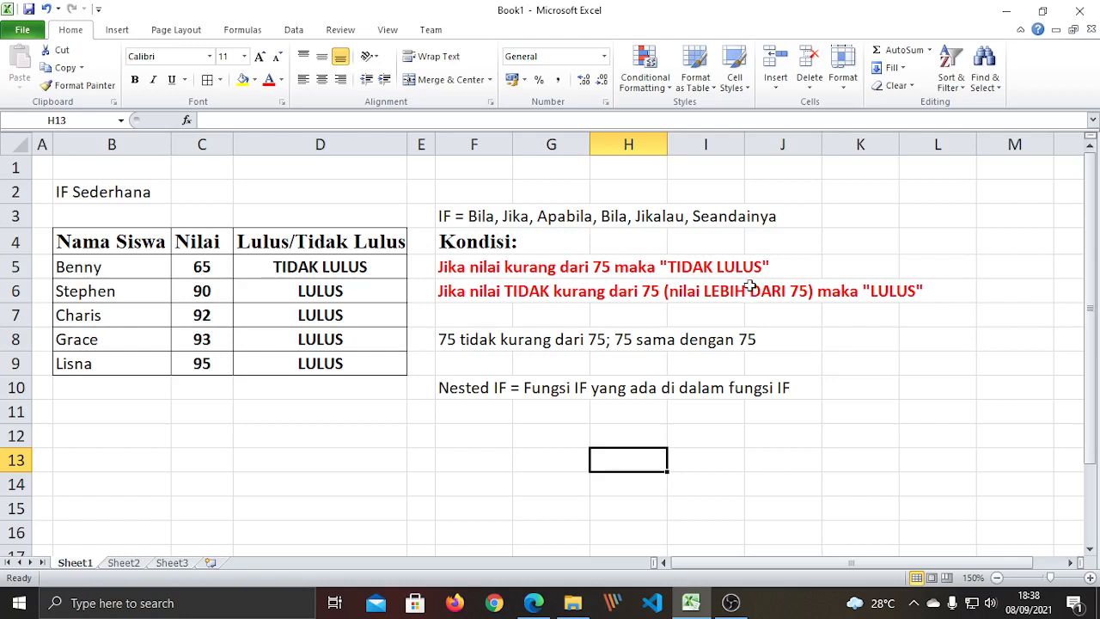
Step across row 7 from F7 to L7 to check the sheet layout.
{"action": "left_click", "coordinate": [602, 321]}
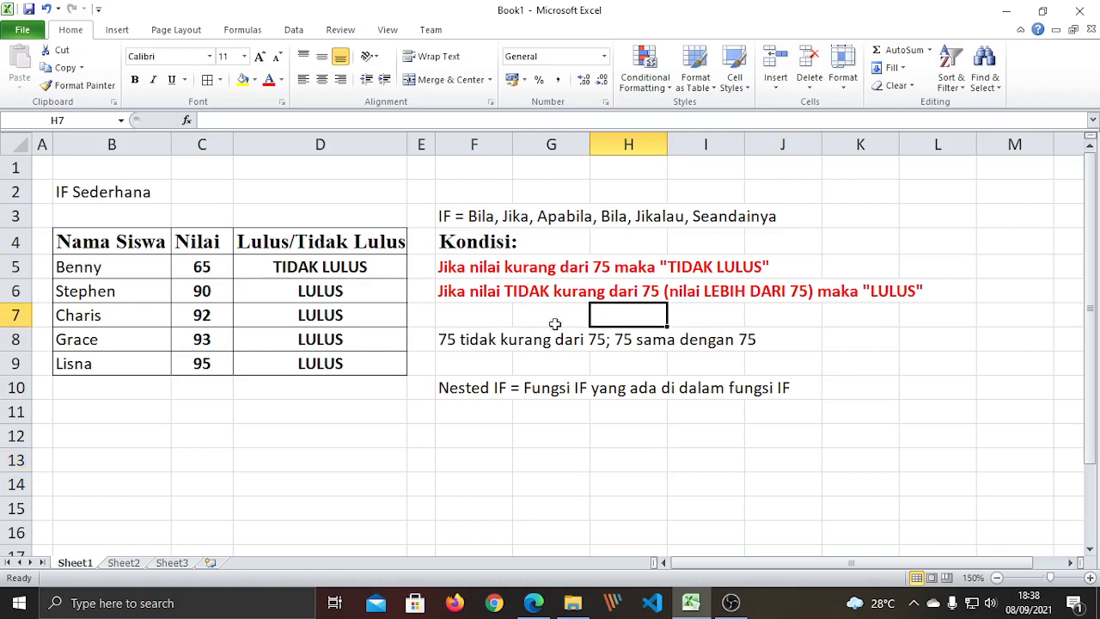
{"action": "left_click", "coordinate": [455, 319]}
{"action": "left_click", "coordinate": [546, 321]}
{"action": "left_click", "coordinate": [631, 321]}
{"action": "left_click", "coordinate": [722, 314]}
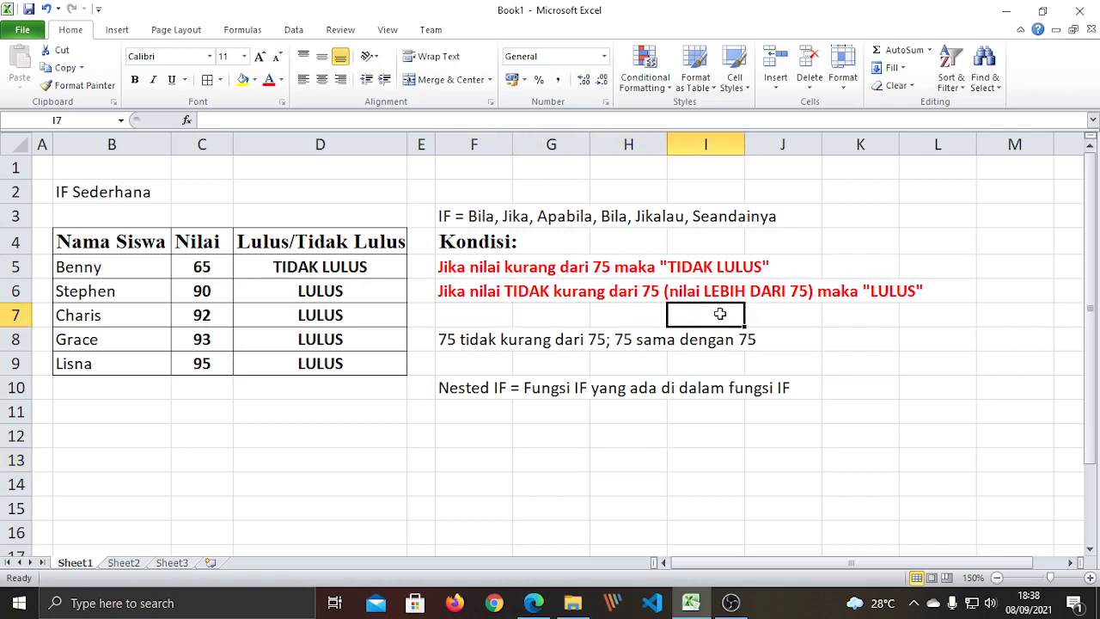
{"action": "left_click", "coordinate": [783, 316]}
{"action": "left_click", "coordinate": [868, 320]}
{"action": "left_click", "coordinate": [940, 319]}
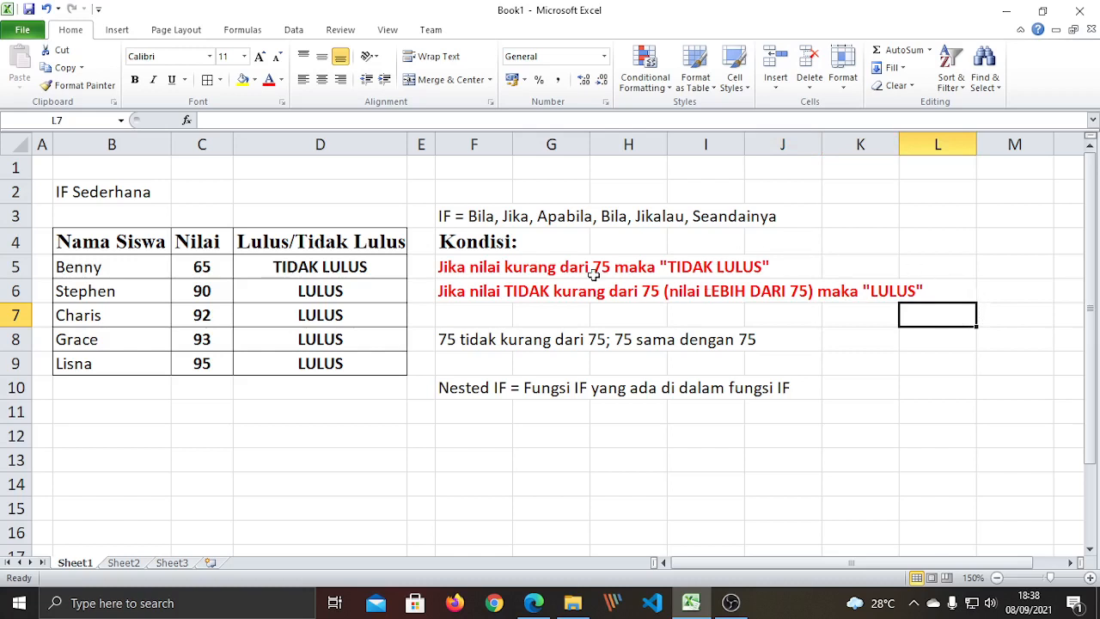
{"action": "left_click", "coordinate": [506, 458]}
{"action": "left_click", "coordinate": [388, 403]}
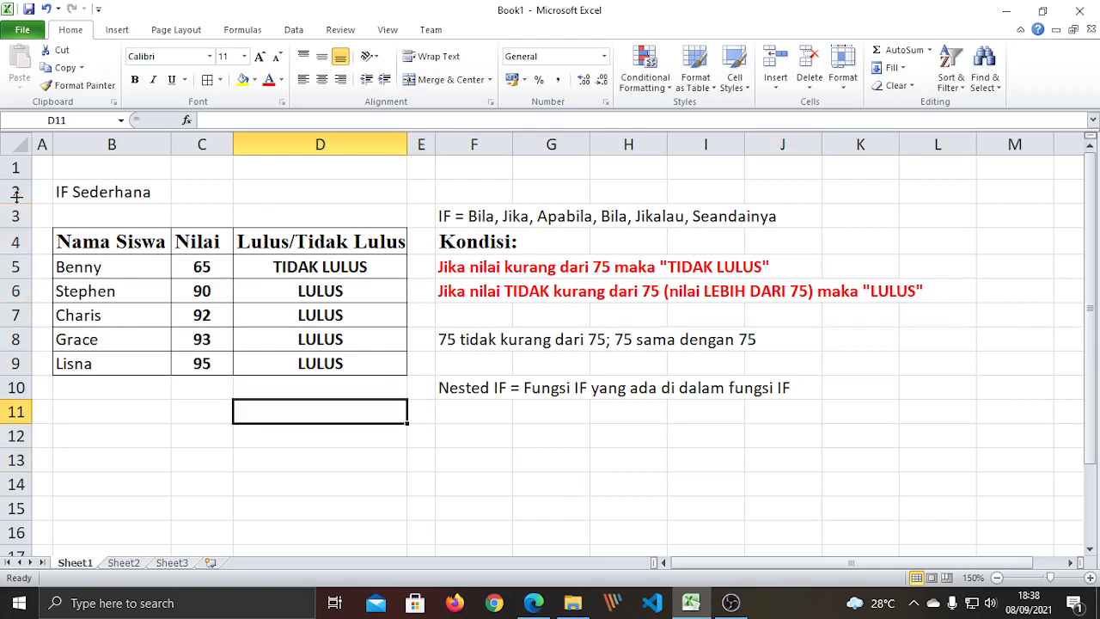
Shrink row 1 to a height of 6, then check the File info page.
{"action": "left_click_drag", "start_coordinate": [24, 178], "coordinate": [29, 163]}
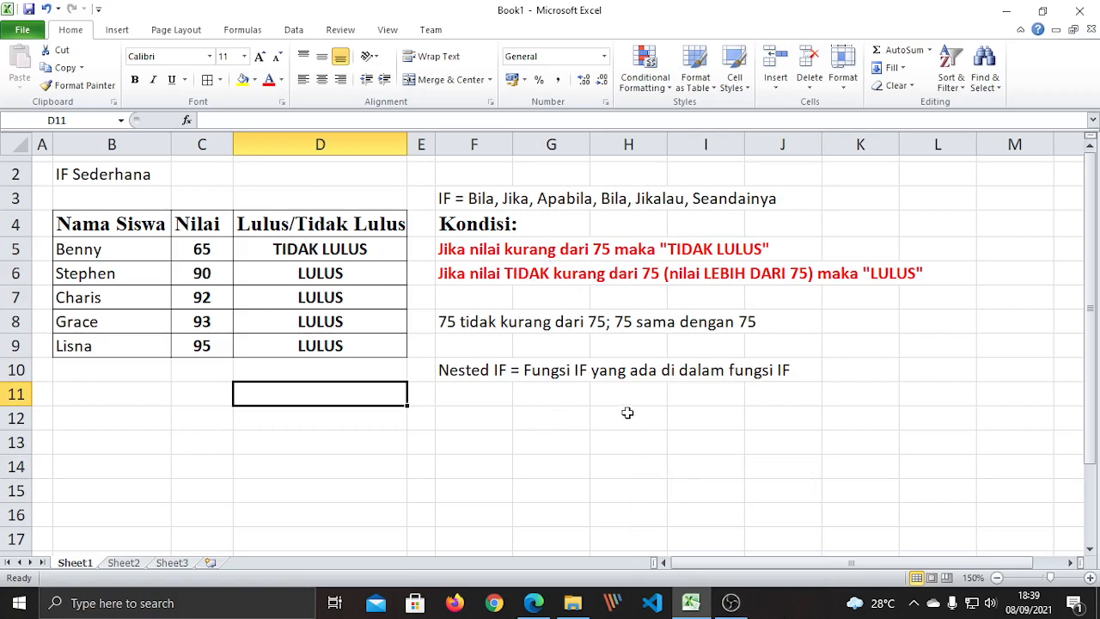
{"action": "left_click", "coordinate": [19, 31]}
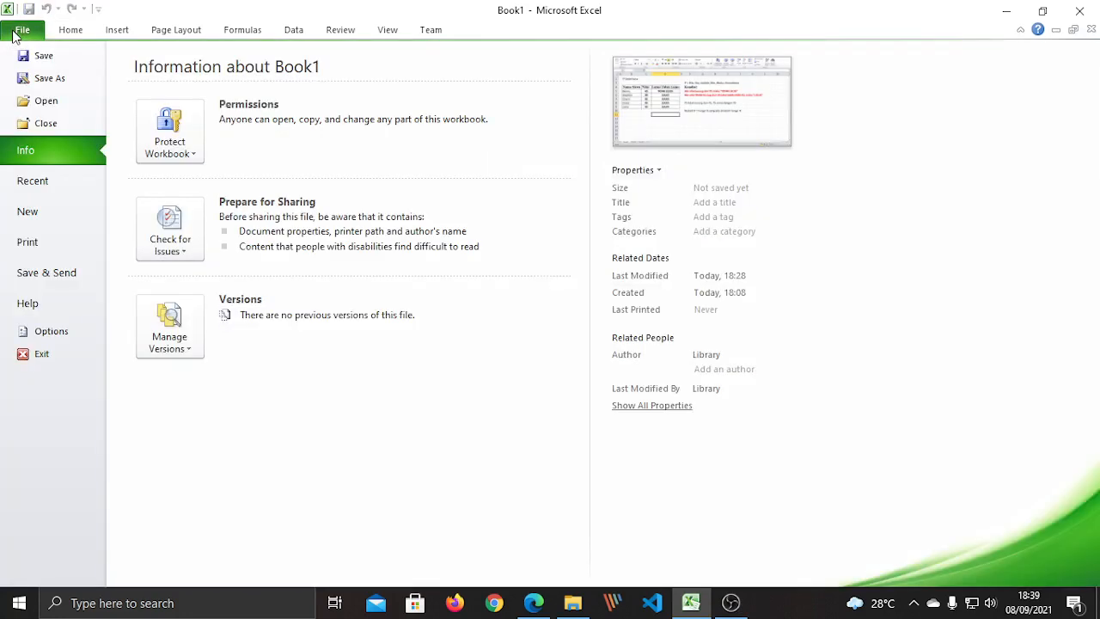
{"action": "left_click", "coordinate": [65, 31]}
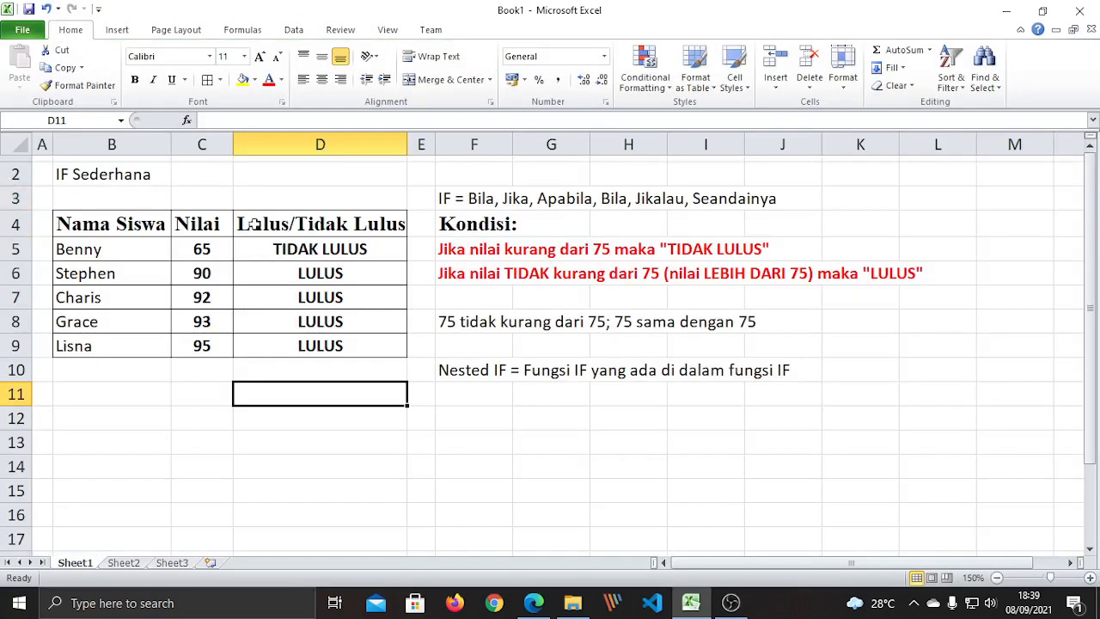
{"action": "left_click_drag", "start_coordinate": [69, 215], "coordinate": [312, 347]}
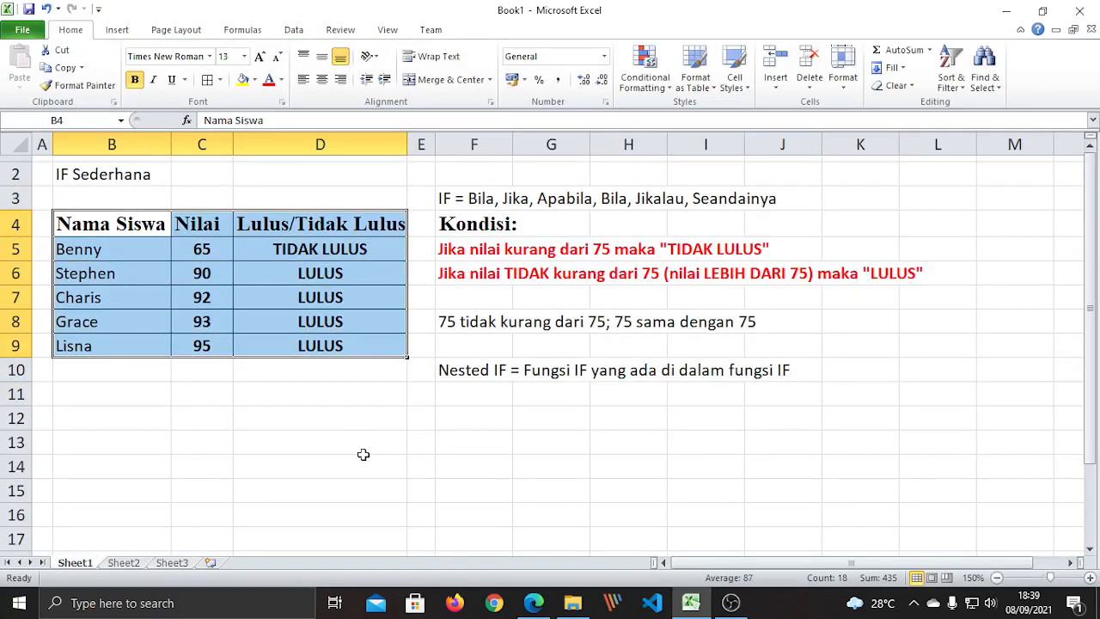
{"action": "left_click_drag", "start_coordinate": [363, 459], "coordinate": [363, 443]}
{"action": "left_click", "coordinate": [438, 321]}
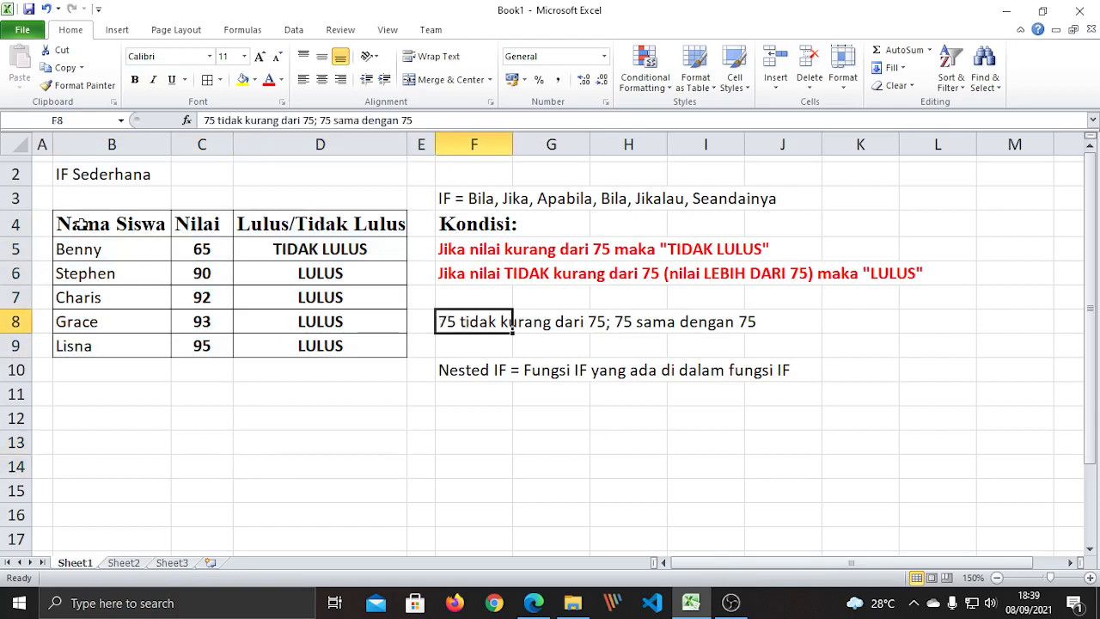
{"action": "left_click_drag", "start_coordinate": [82, 225], "coordinate": [339, 328]}
{"action": "left_click", "coordinate": [322, 373]}
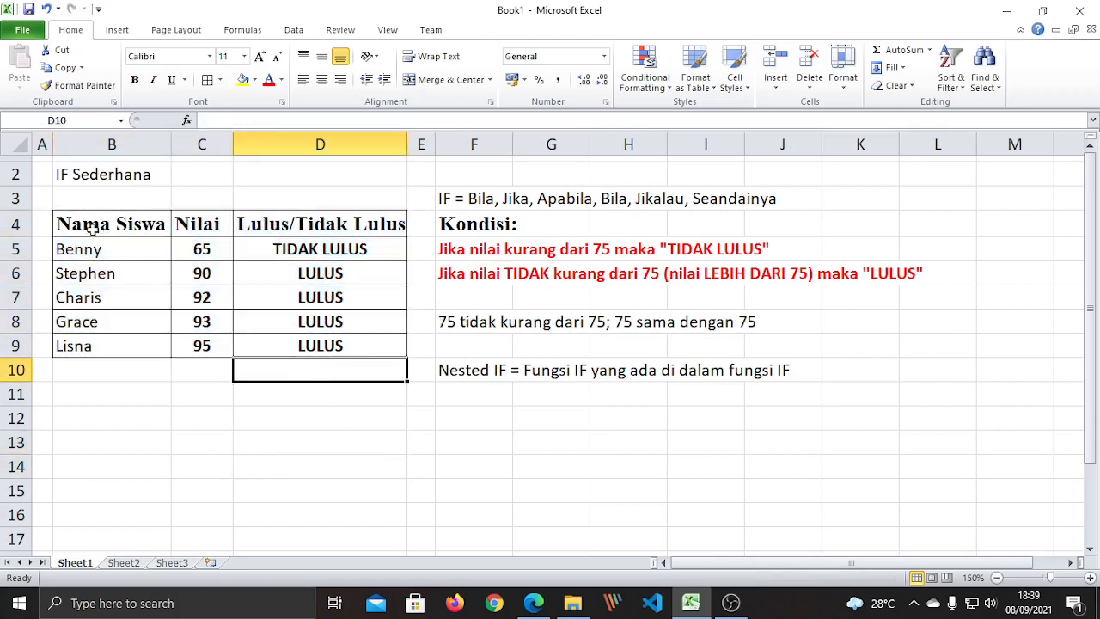
{"action": "left_click_drag", "start_coordinate": [94, 226], "coordinate": [382, 377]}
{"action": "left_click", "coordinate": [320, 417]}
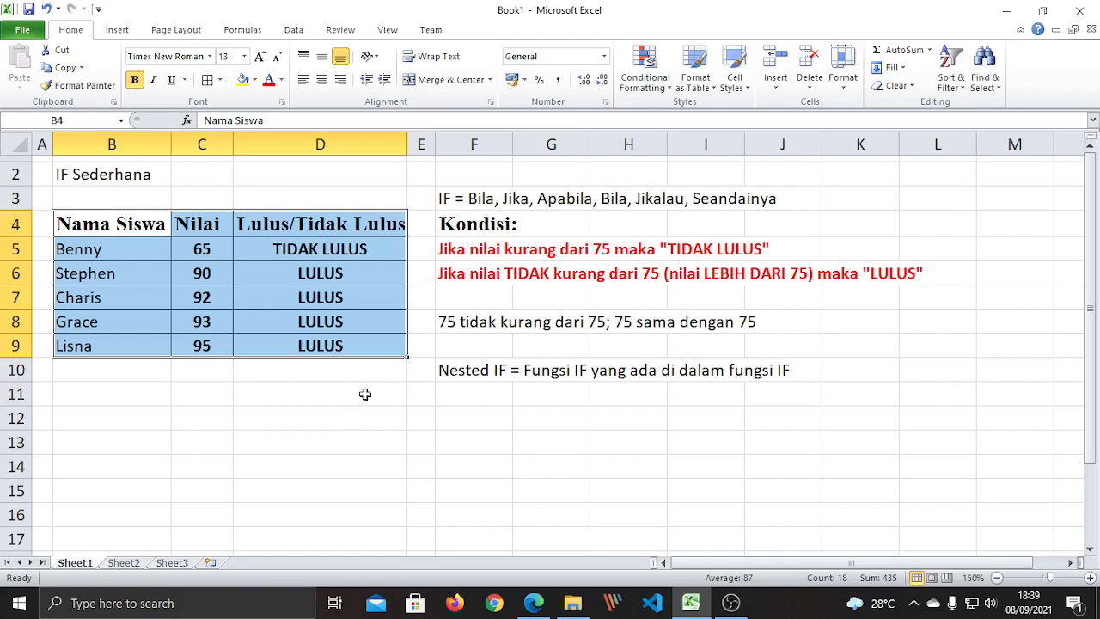
{"action": "left_click", "coordinate": [365, 394]}
{"action": "left_click", "coordinate": [266, 411]}
{"action": "left_click", "coordinate": [276, 395]}
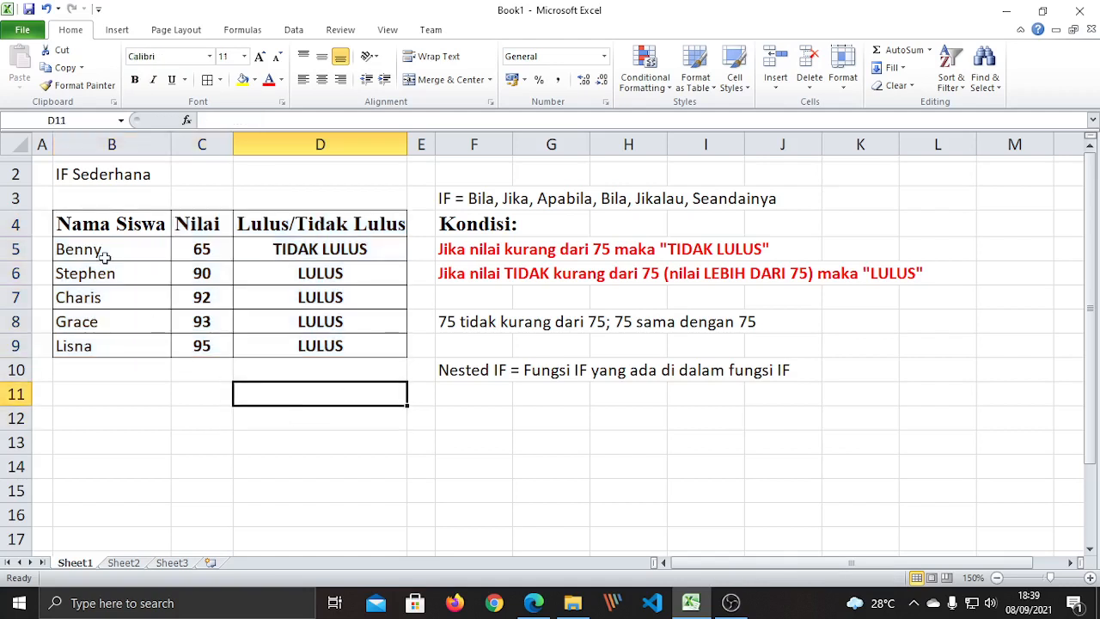
{"action": "left_click_drag", "start_coordinate": [106, 223], "coordinate": [370, 347]}
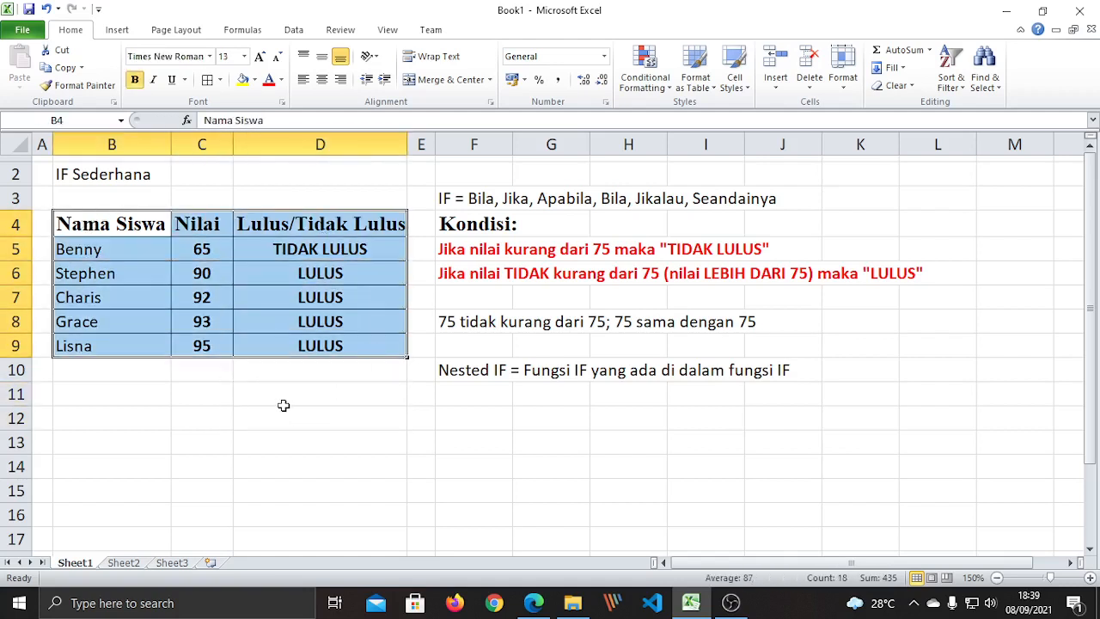
{"action": "left_click", "coordinate": [283, 405]}
{"action": "left_click_drag", "start_coordinate": [277, 249], "coordinate": [286, 352]}
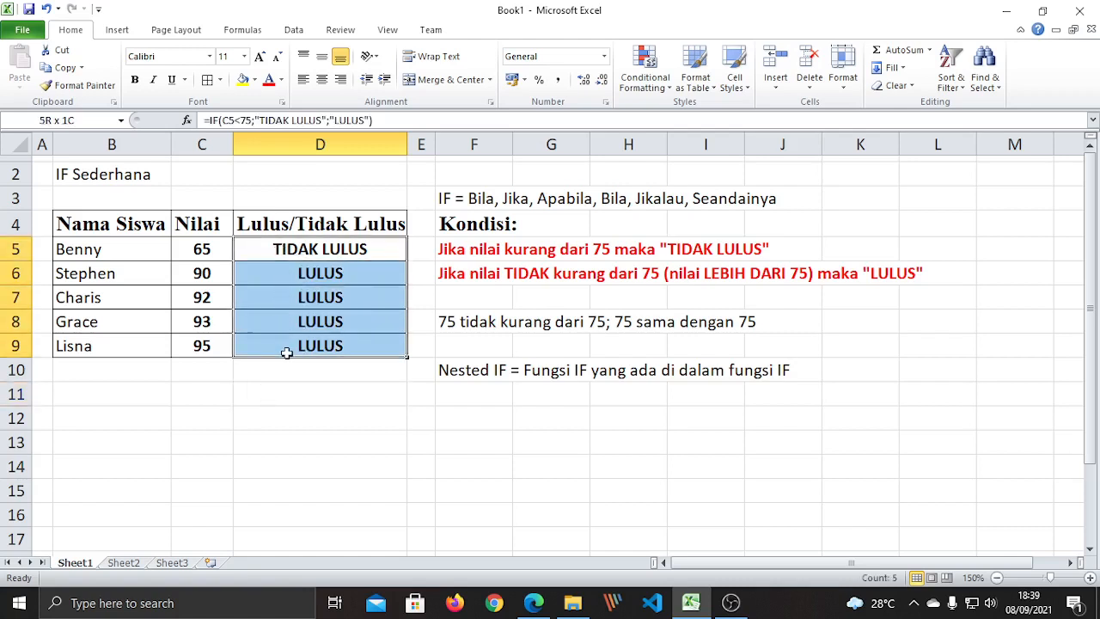
{"action": "left_click", "coordinate": [283, 386]}
{"action": "left_click", "coordinate": [283, 249]}
{"action": "left_click", "coordinate": [288, 276]}
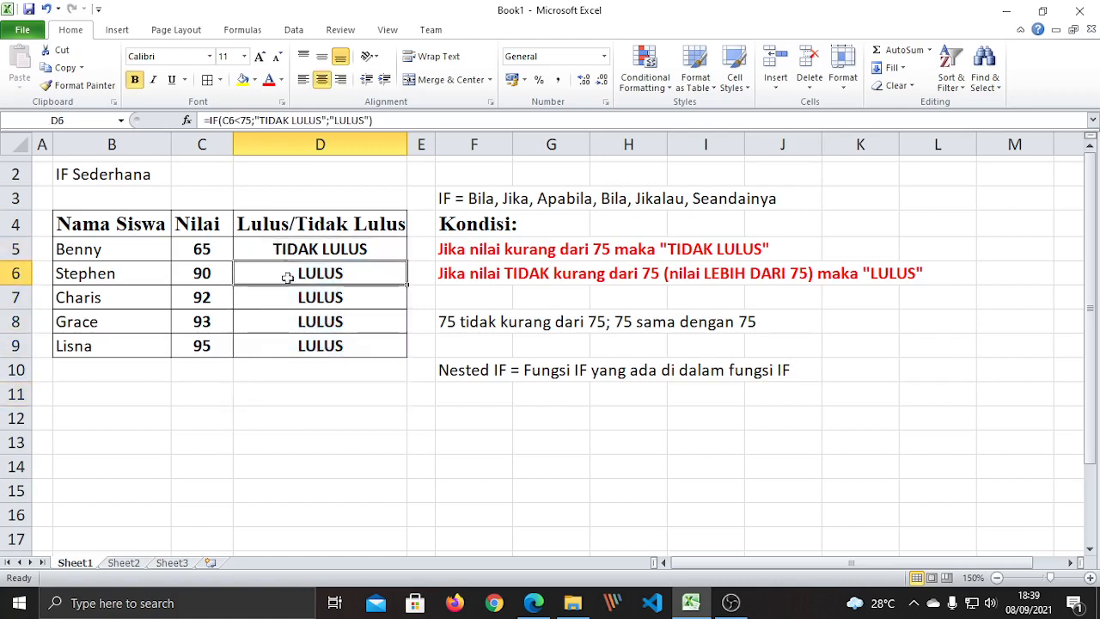
{"action": "left_click", "coordinate": [284, 248]}
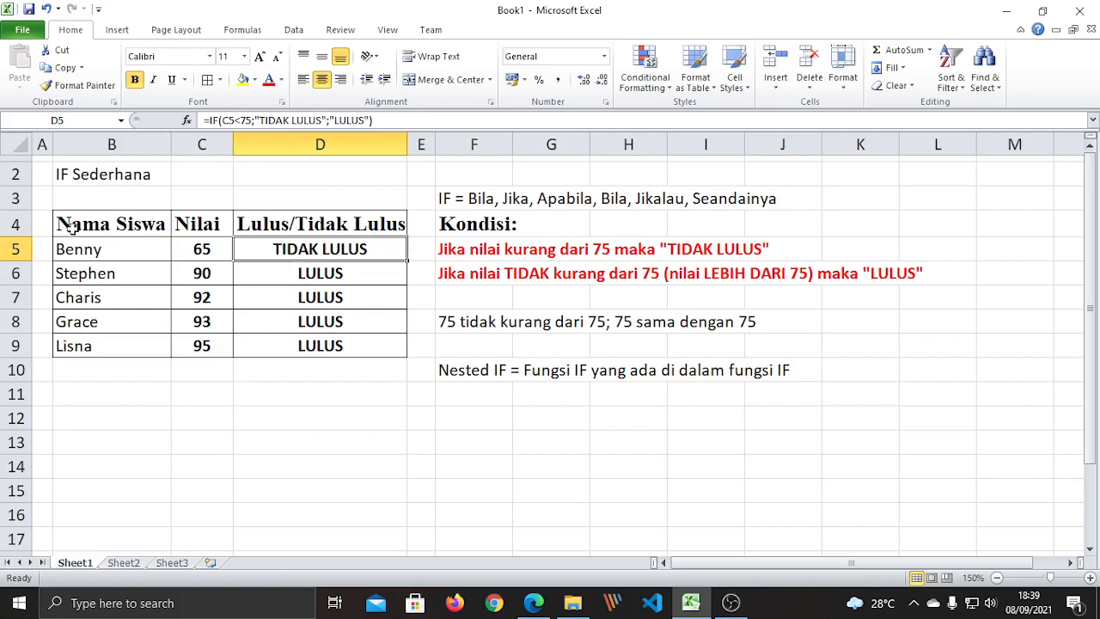
{"action": "left_click_drag", "start_coordinate": [69, 225], "coordinate": [375, 347]}
{"action": "left_click", "coordinate": [314, 416]}
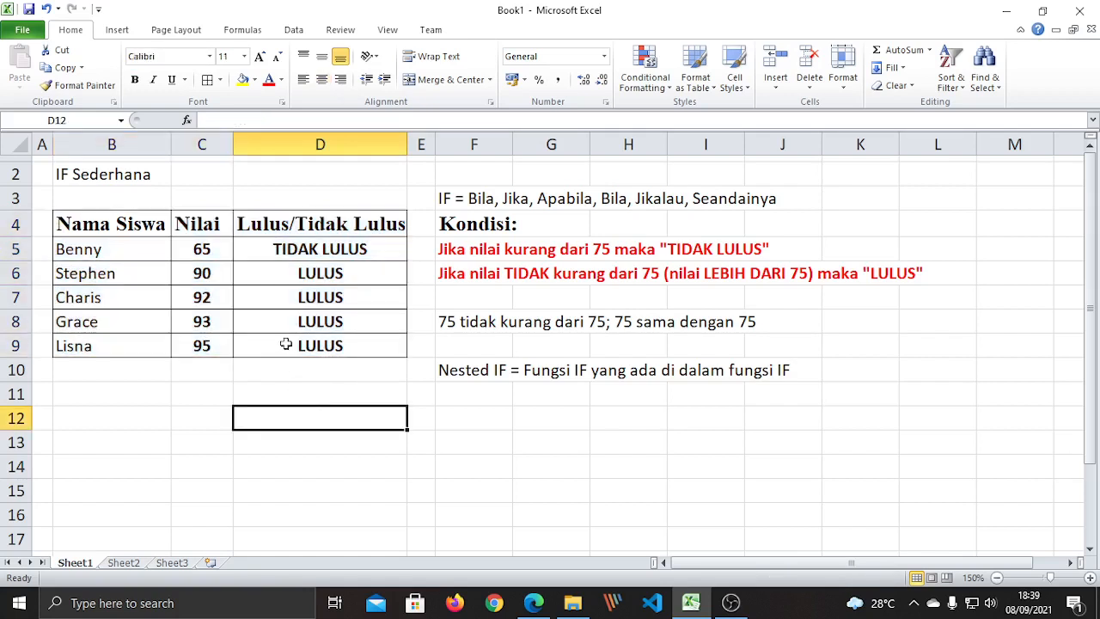
{"action": "left_click", "coordinate": [288, 255]}
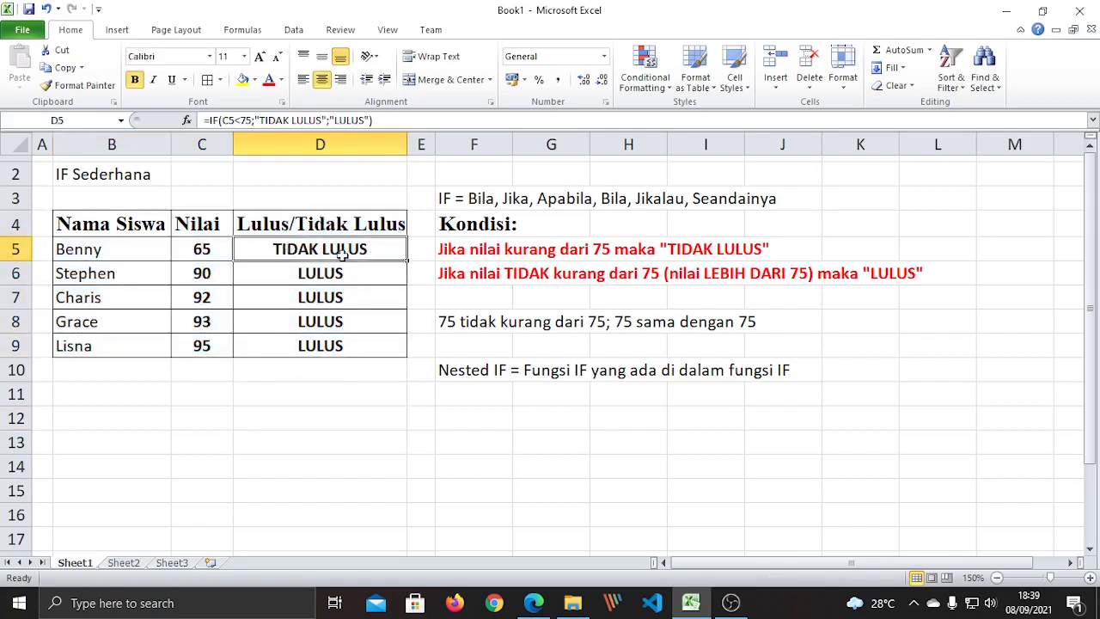
{"action": "left_click", "coordinate": [301, 275]}
{"action": "left_click", "coordinate": [311, 299]}
{"action": "left_click", "coordinate": [317, 323]}
{"action": "left_click", "coordinate": [320, 341]}
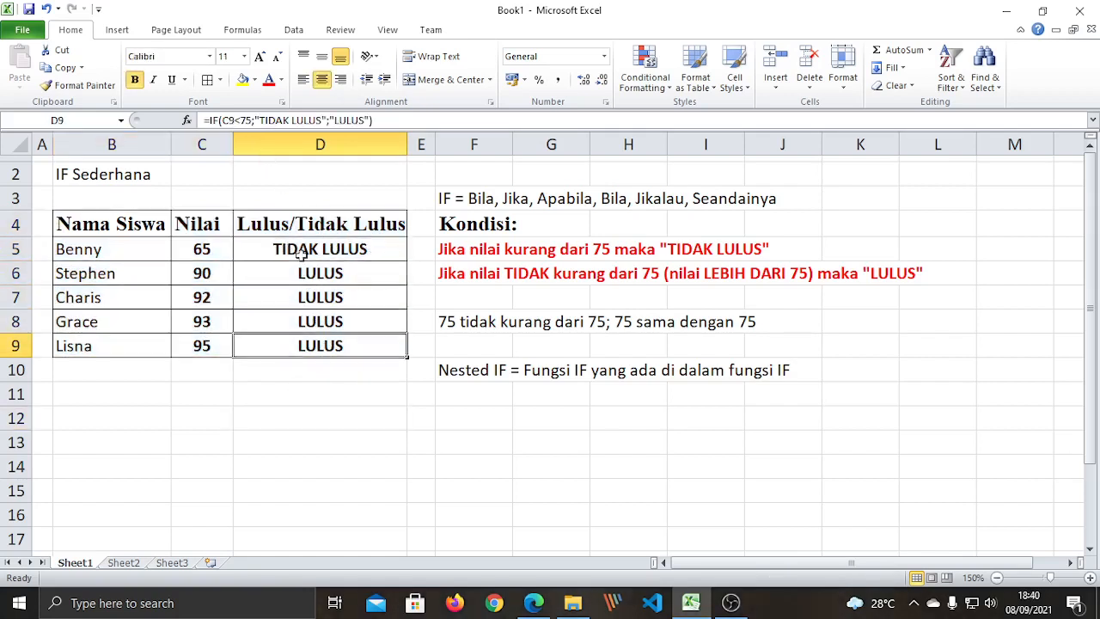
{"action": "left_click", "coordinate": [299, 254]}
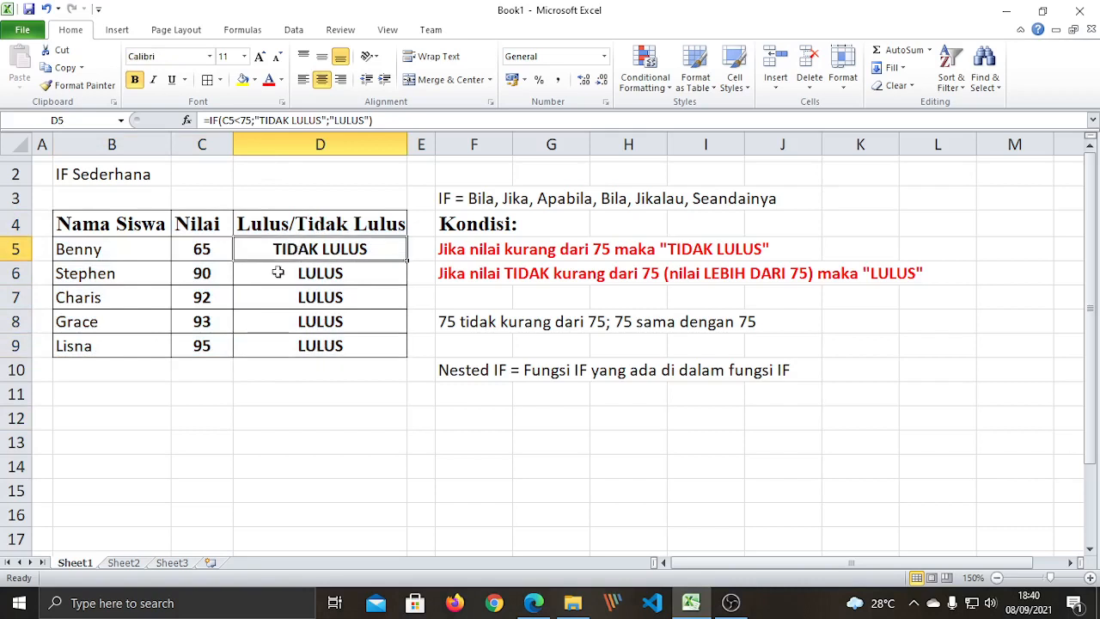
{"action": "left_click", "coordinate": [336, 275]}
{"action": "left_click", "coordinate": [337, 297]}
{"action": "left_click", "coordinate": [337, 345]}
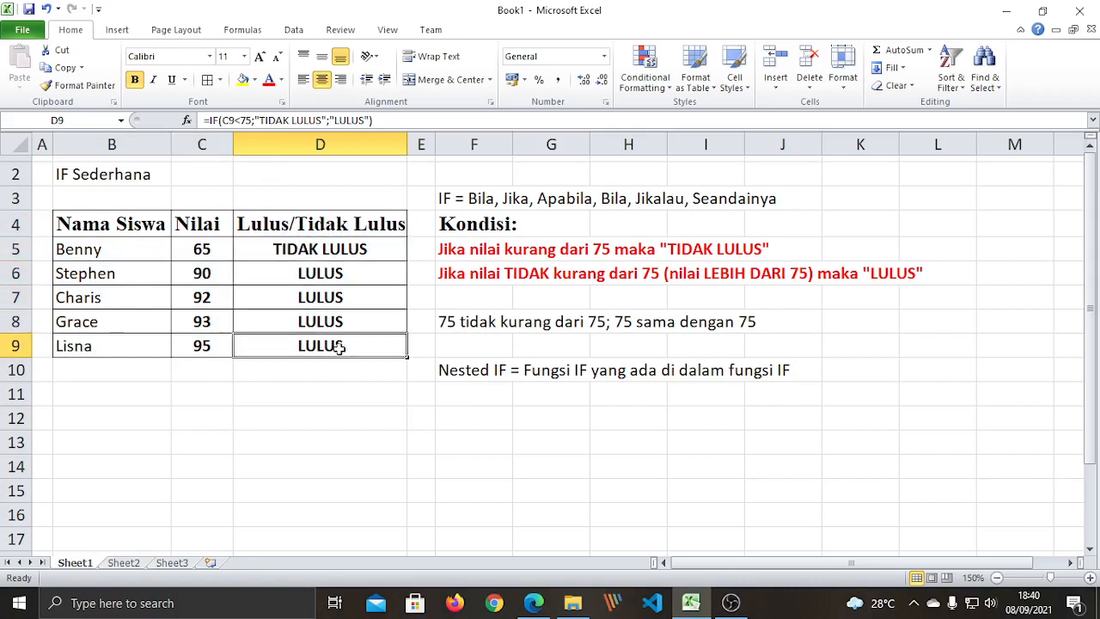
{"action": "left_click", "coordinate": [320, 317]}
{"action": "left_click", "coordinate": [327, 295]}
{"action": "left_click", "coordinate": [330, 271]}
{"action": "left_click", "coordinate": [331, 325]}
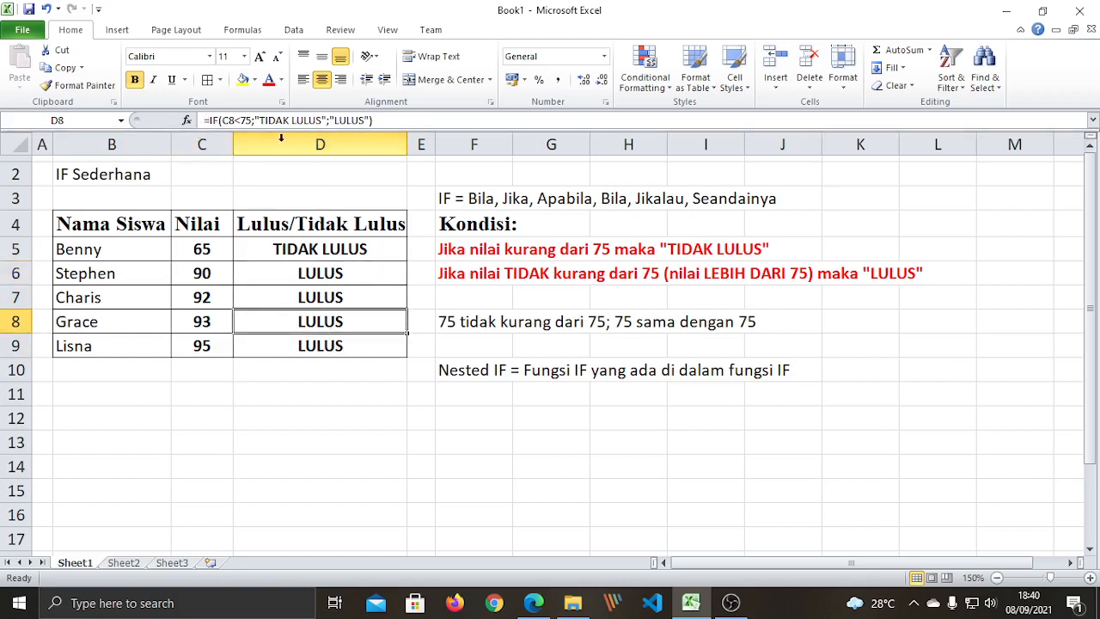
{"action": "left_click", "coordinate": [411, 120]}
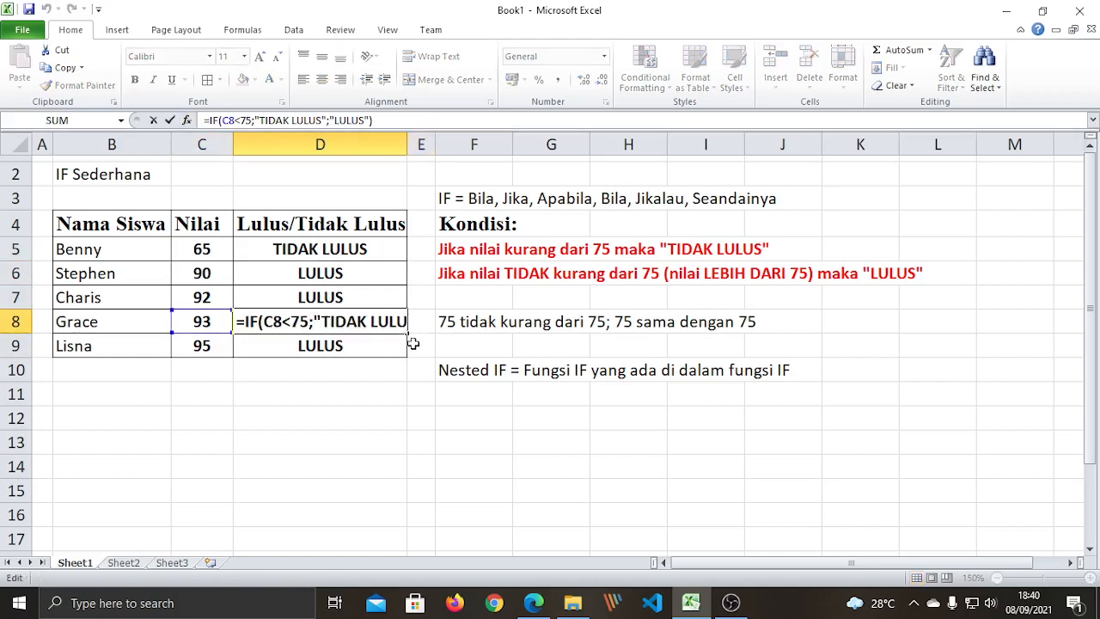
{"action": "key", "text": "ctrl+Return"}
{"action": "left_click", "coordinate": [363, 386]}
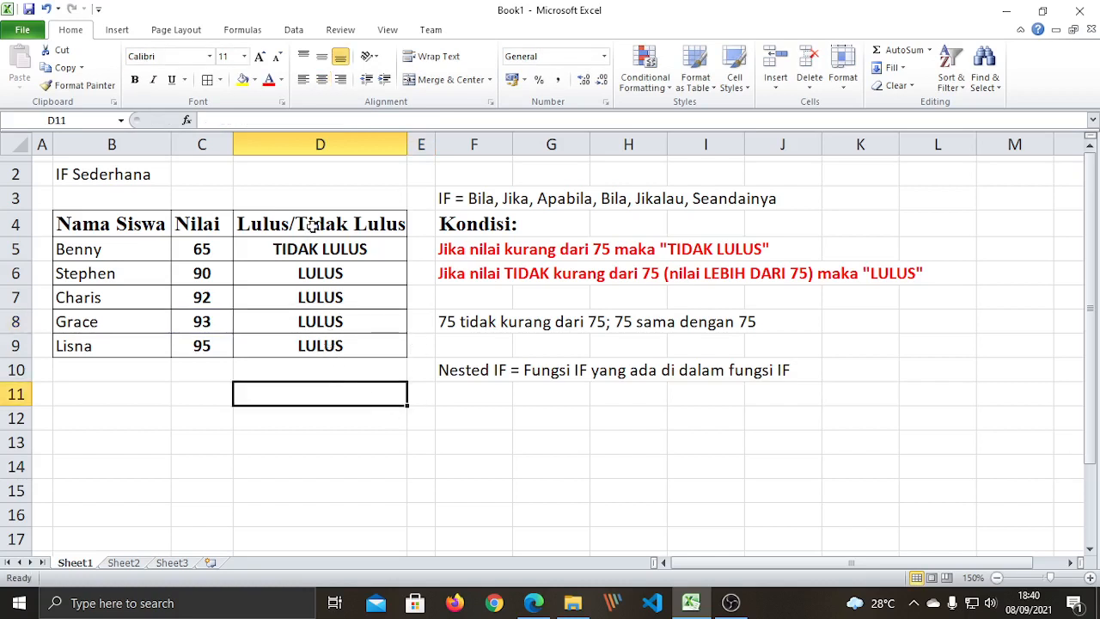
{"action": "left_click", "coordinate": [320, 250]}
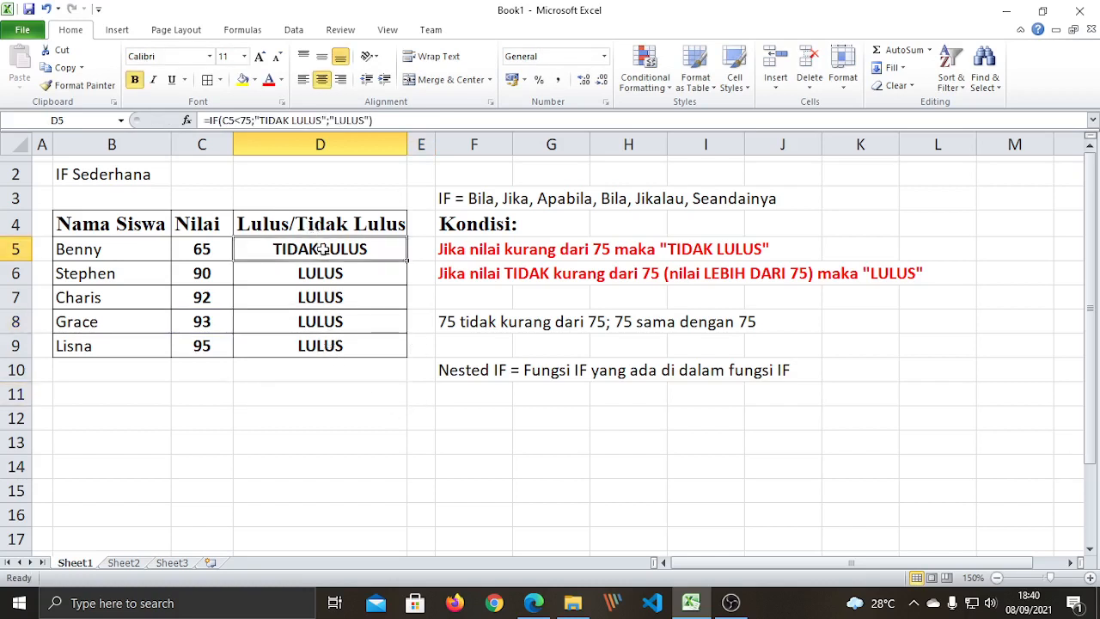
{"action": "left_click", "coordinate": [323, 274]}
{"action": "left_click", "coordinate": [331, 301]}
{"action": "left_click", "coordinate": [327, 323]}
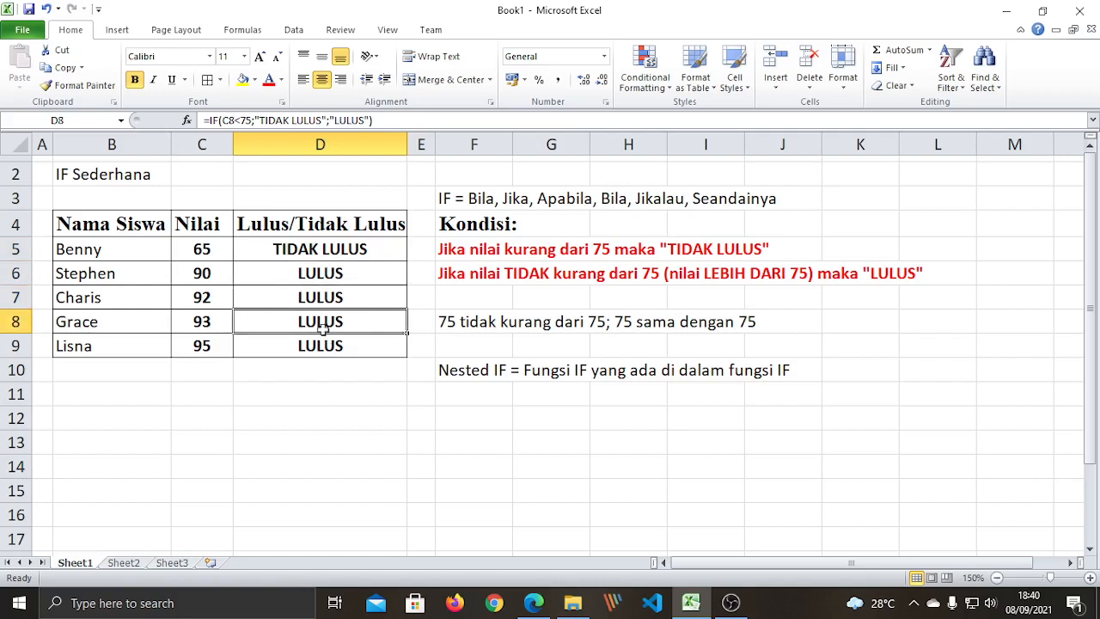
{"action": "left_click", "coordinate": [325, 347]}
{"action": "left_click", "coordinate": [320, 393]}
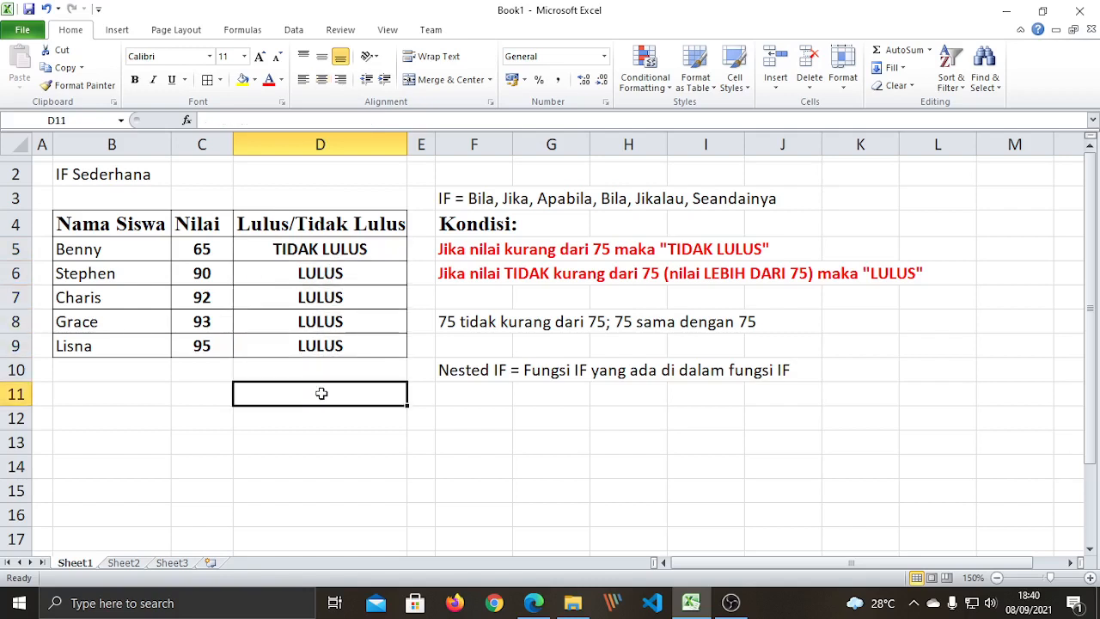
{"action": "left_click", "coordinate": [322, 251]}
{"action": "left_click_drag", "start_coordinate": [112, 248], "coordinate": [112, 344]}
{"action": "left_click", "coordinate": [119, 397]}
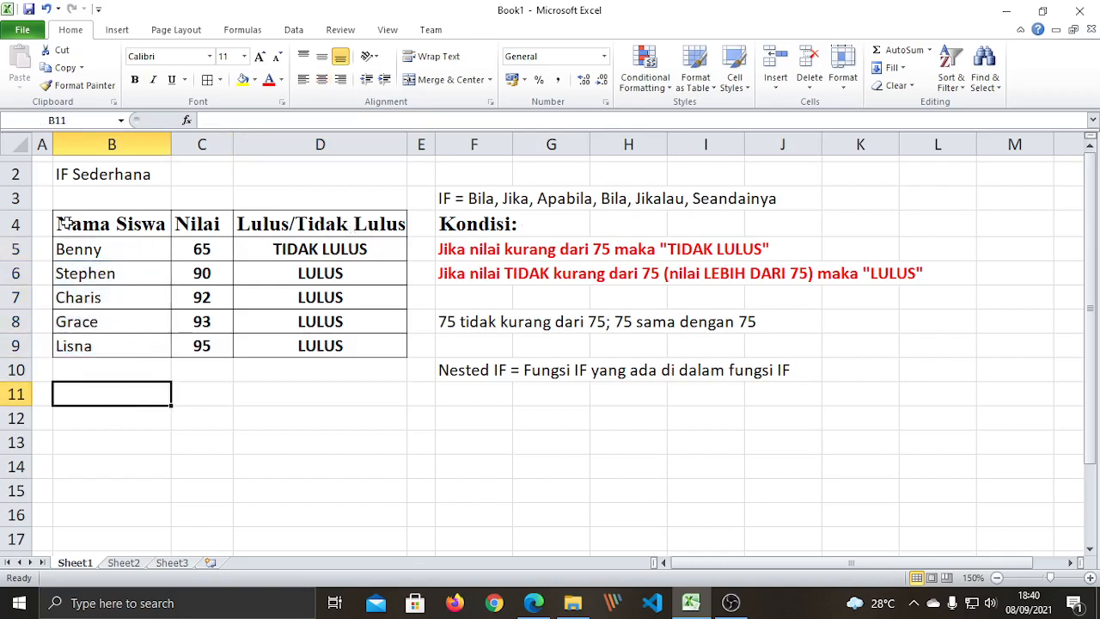
{"action": "left_click_drag", "start_coordinate": [95, 251], "coordinate": [109, 344]}
{"action": "left_click", "coordinate": [118, 378]}
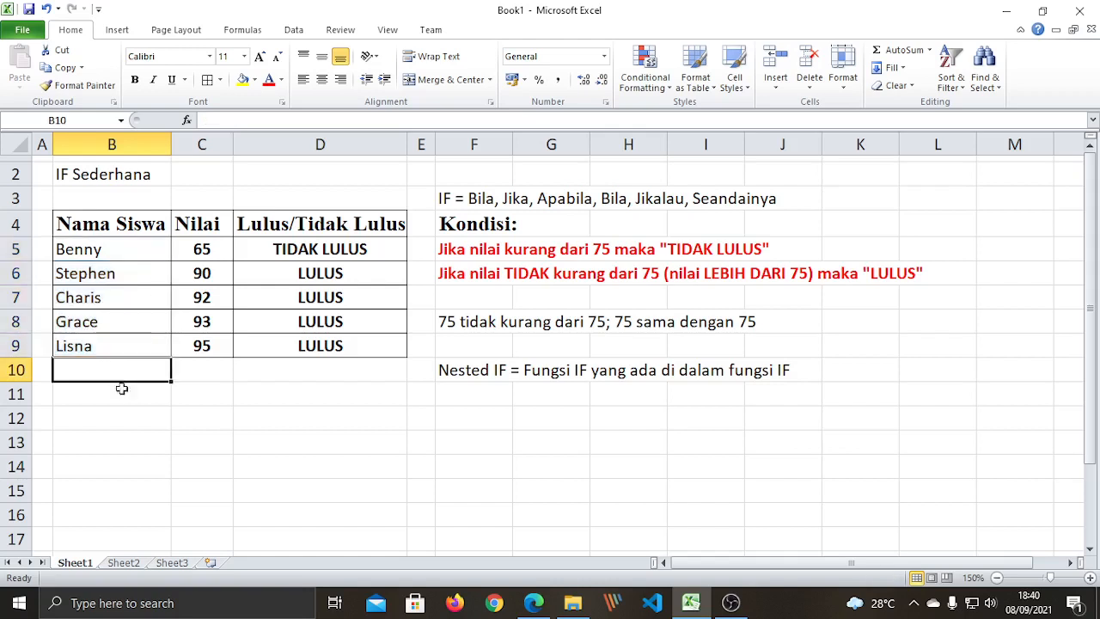
{"action": "left_click", "coordinate": [129, 414]}
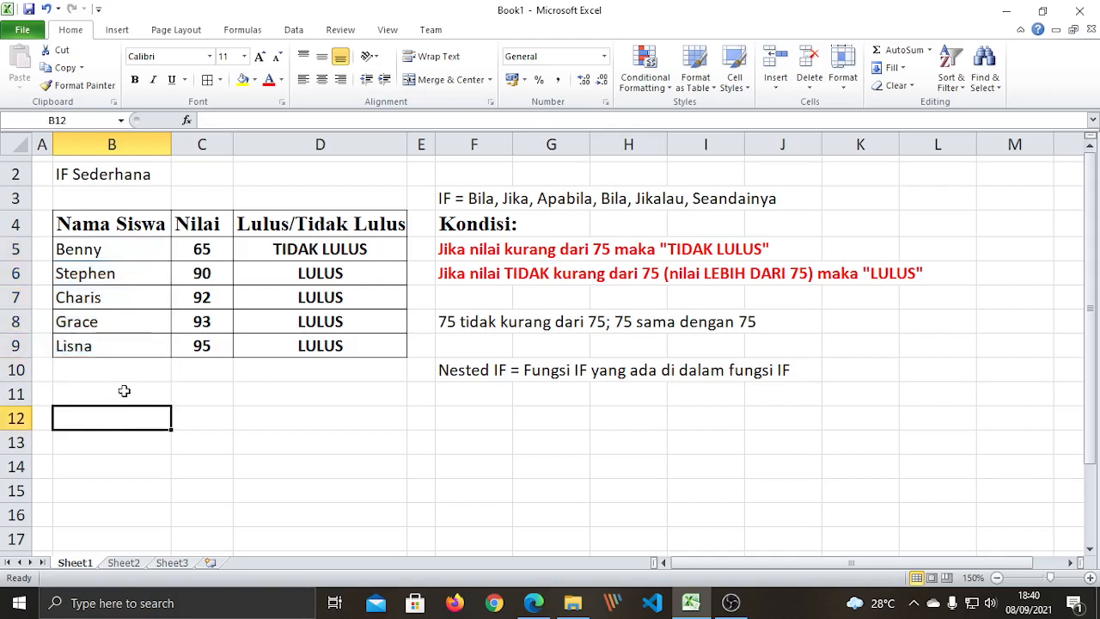
{"action": "left_click", "coordinate": [318, 248]}
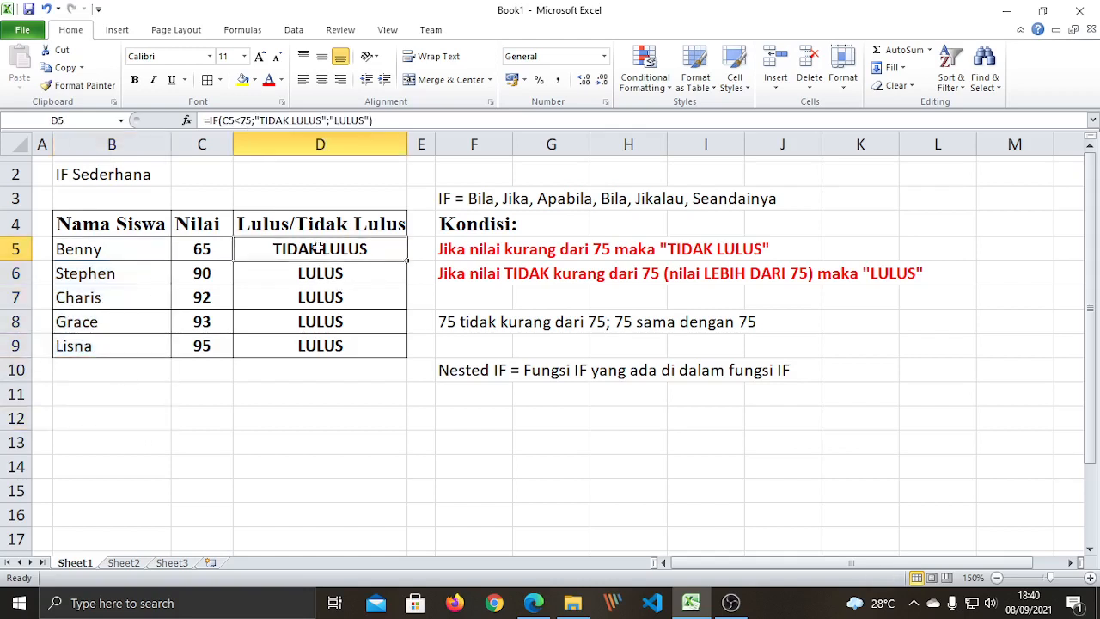
{"action": "left_click", "coordinate": [304, 274]}
{"action": "left_click", "coordinate": [308, 297]}
{"action": "left_click", "coordinate": [304, 344]}
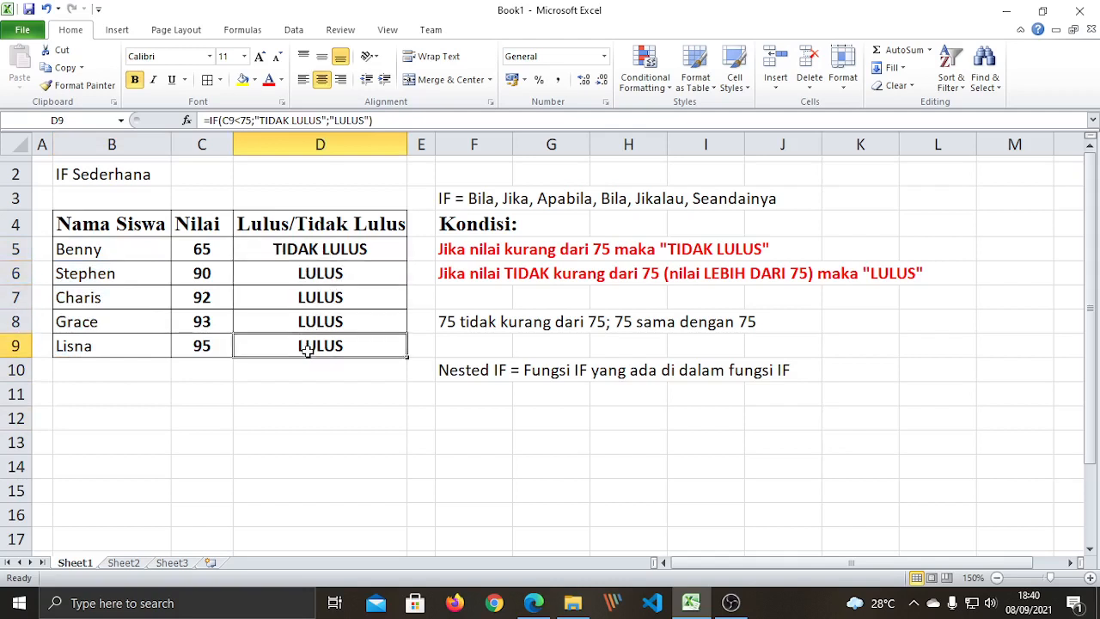
{"action": "left_click", "coordinate": [309, 320]}
{"action": "left_click", "coordinate": [342, 295]}
{"action": "left_click", "coordinate": [349, 276]}
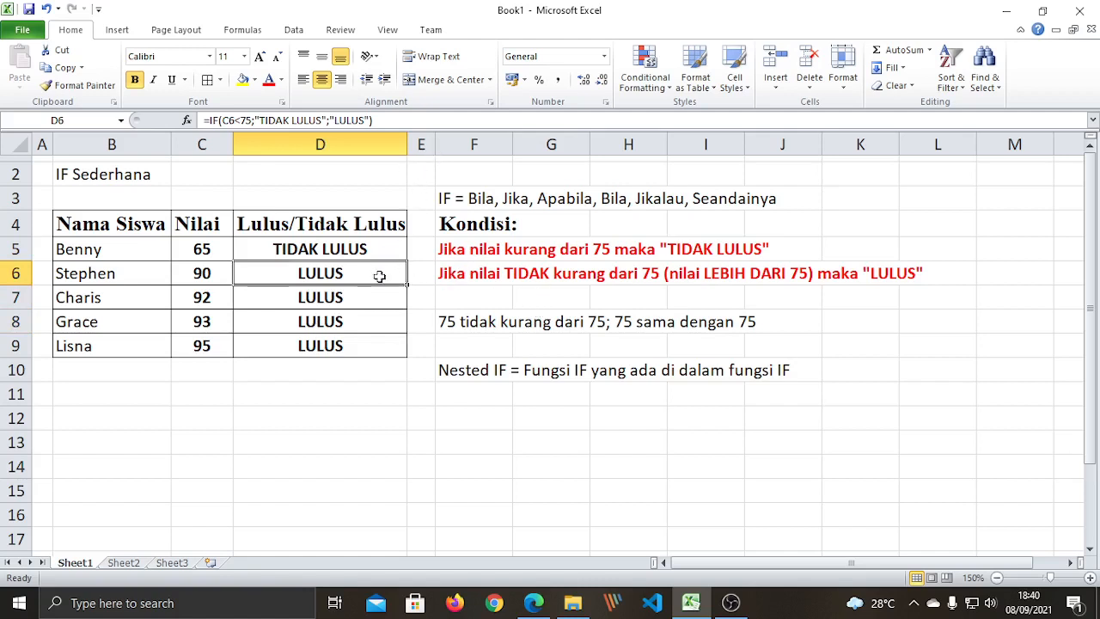
{"action": "left_click", "coordinate": [275, 249]}
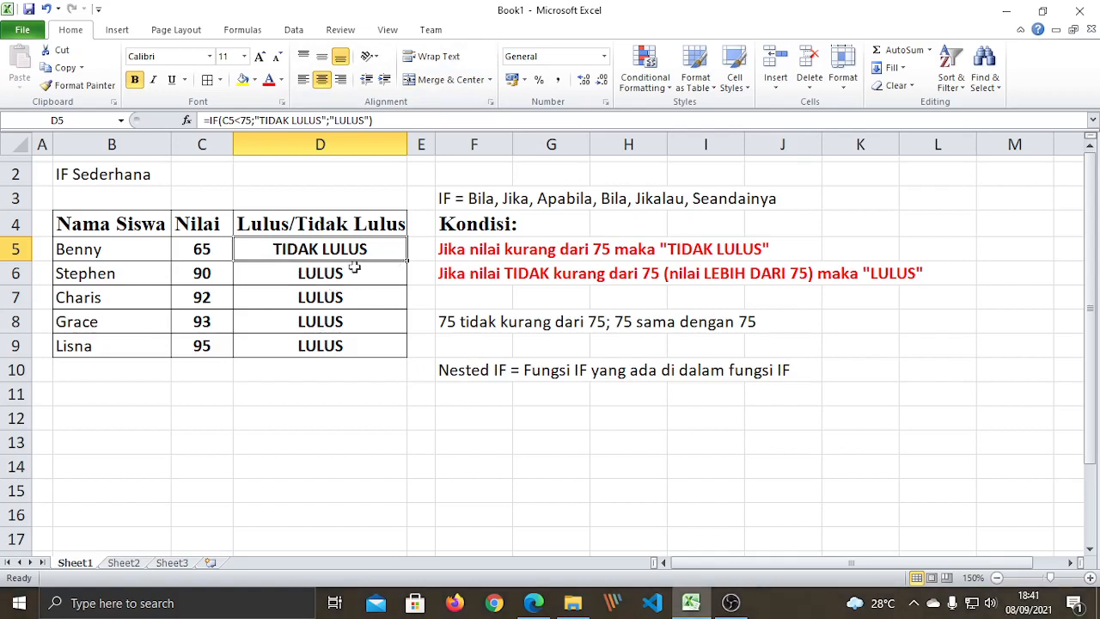
{"action": "left_click", "coordinate": [90, 178]}
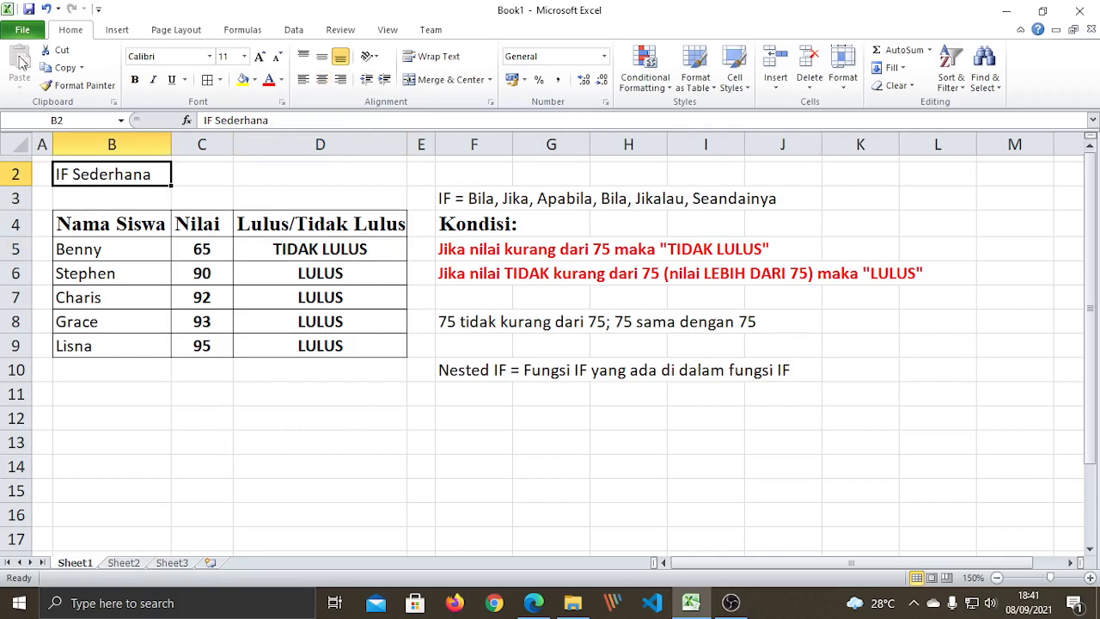
Bring up Book1's File Info page after abandoning two save attempts.
{"action": "left_click", "coordinate": [10, 30]}
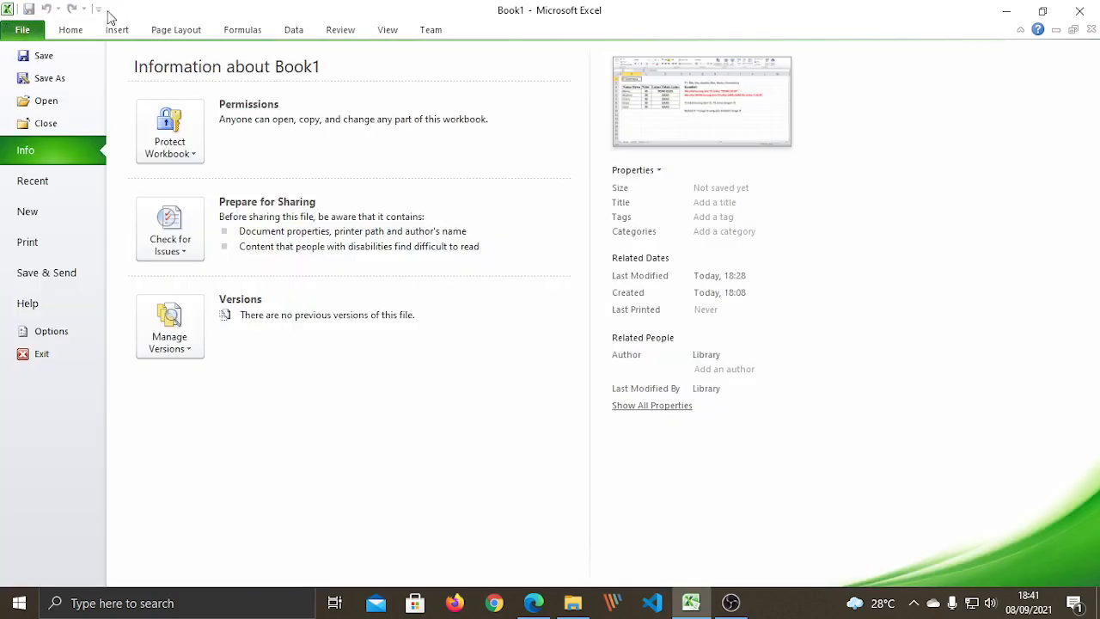
{"action": "left_click", "coordinate": [40, 56]}
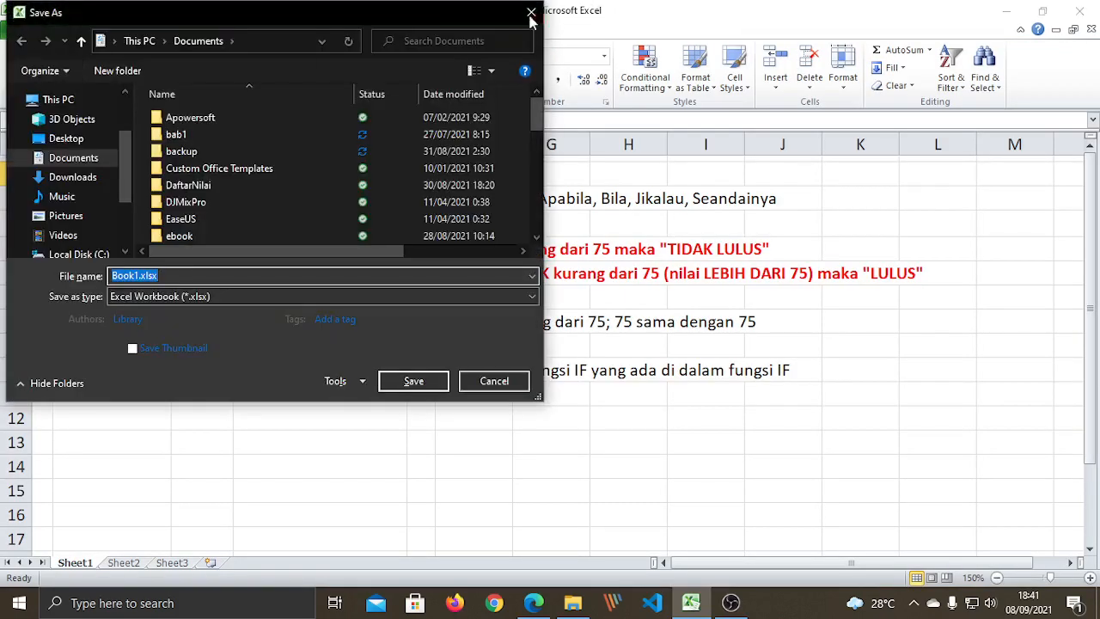
{"action": "key", "text": "Escape"}
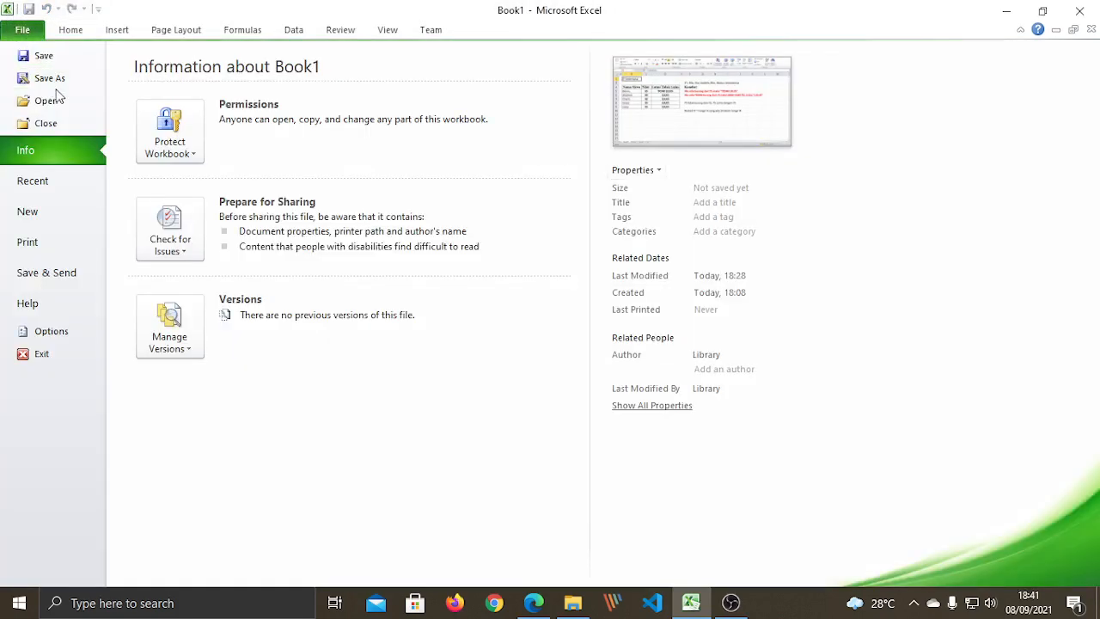
{"action": "left_click", "coordinate": [51, 79]}
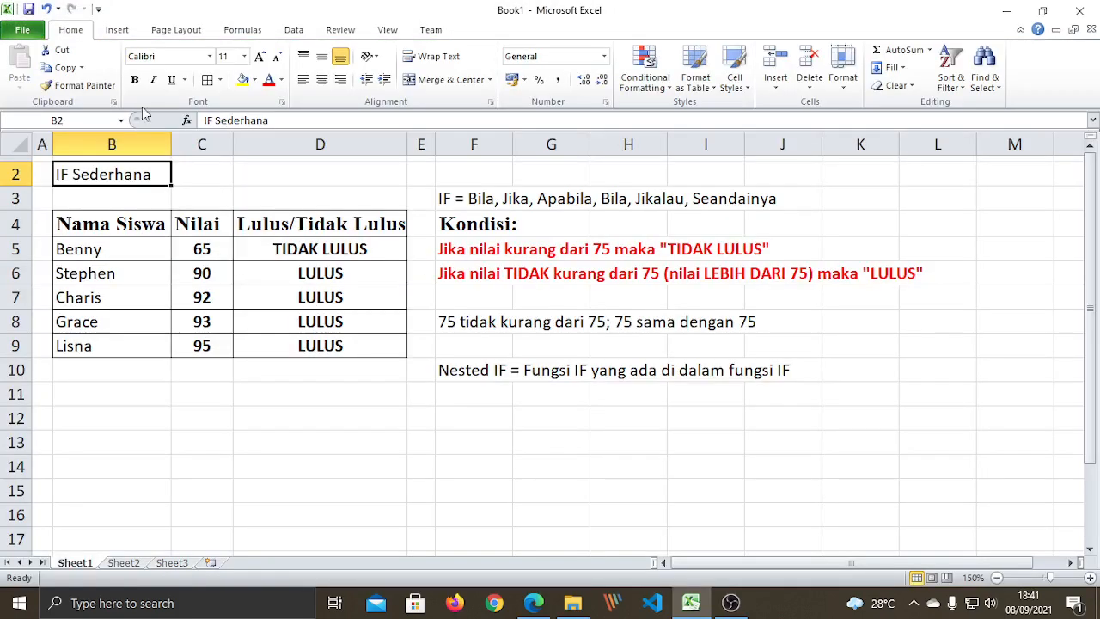
{"action": "left_click", "coordinate": [531, 13]}
{"action": "left_click", "coordinate": [17, 33]}
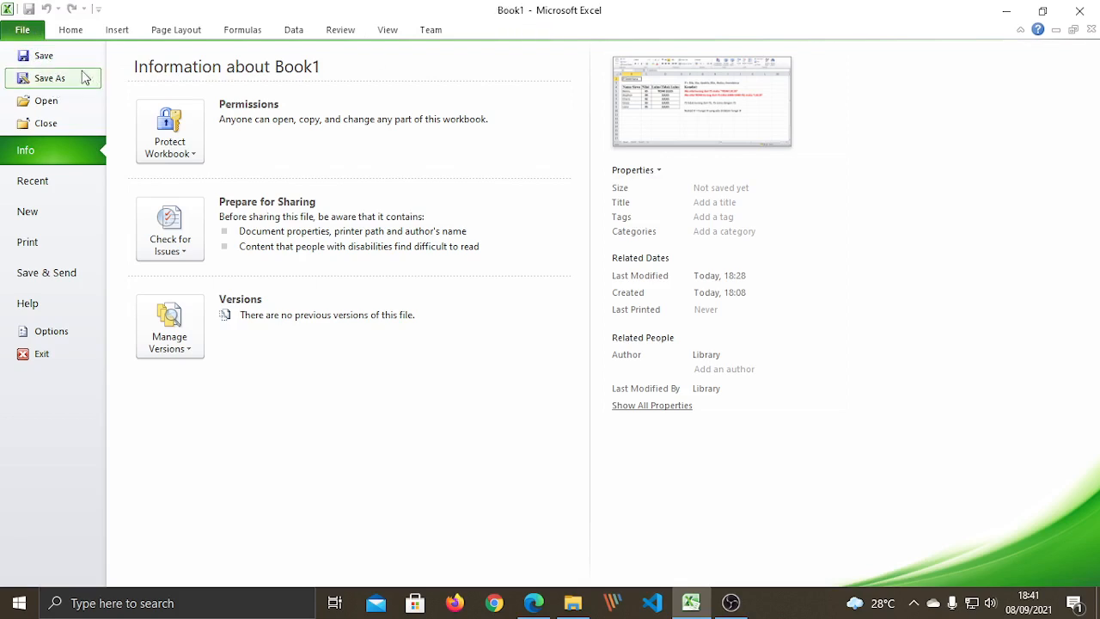
Start Save As and browse to the kelas8 folder on Local Disk (E:).
{"action": "left_click", "coordinate": [37, 60]}
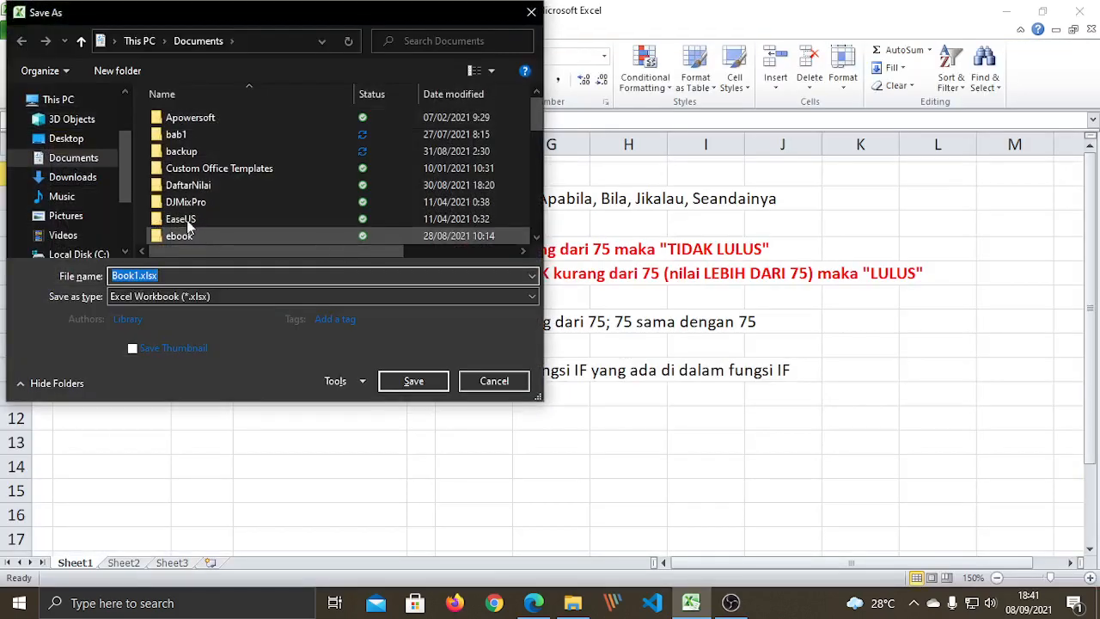
{"action": "left_click_drag", "start_coordinate": [127, 198], "coordinate": [138, 231]}
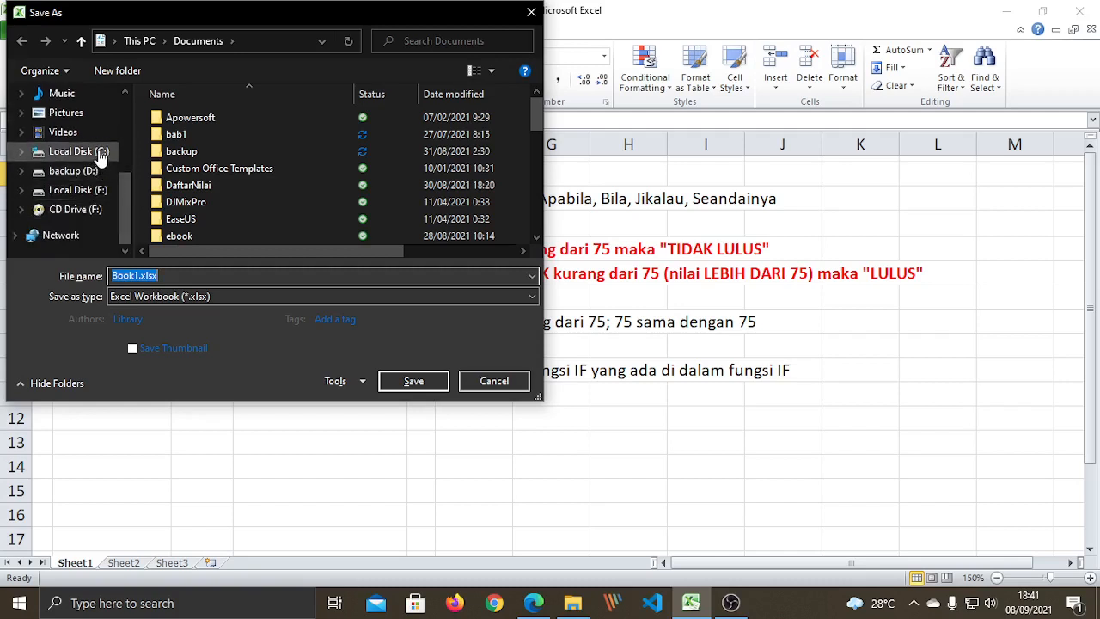
{"action": "left_click", "coordinate": [77, 188]}
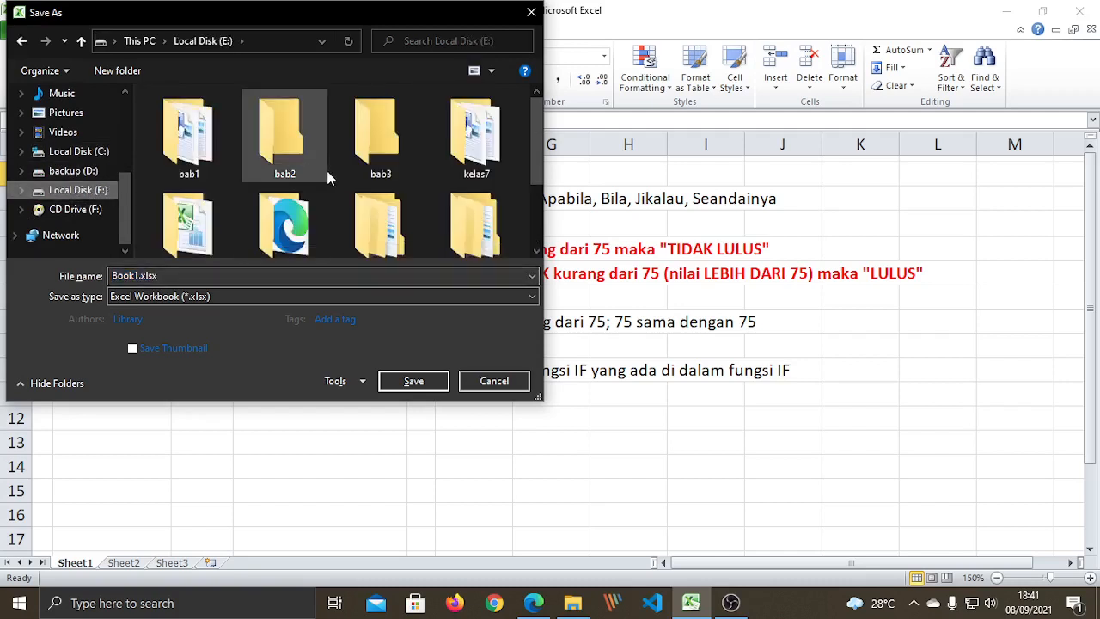
{"action": "scroll", "coordinate": [532, 185], "scroll_direction": "down", "scroll_amount": 2}
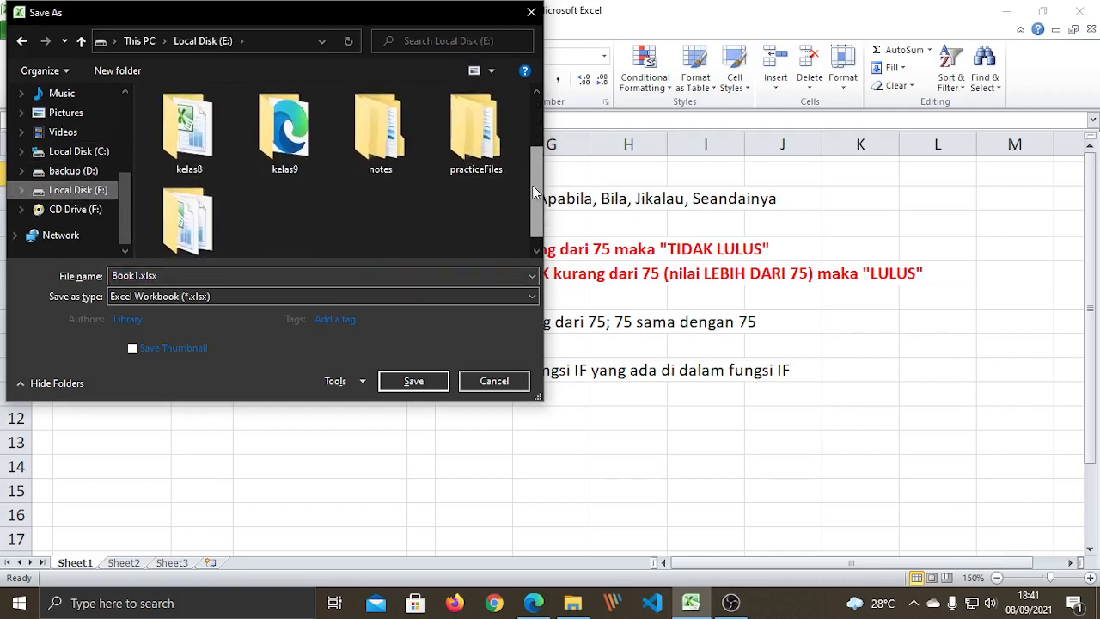
{"action": "double_click", "coordinate": [189, 125]}
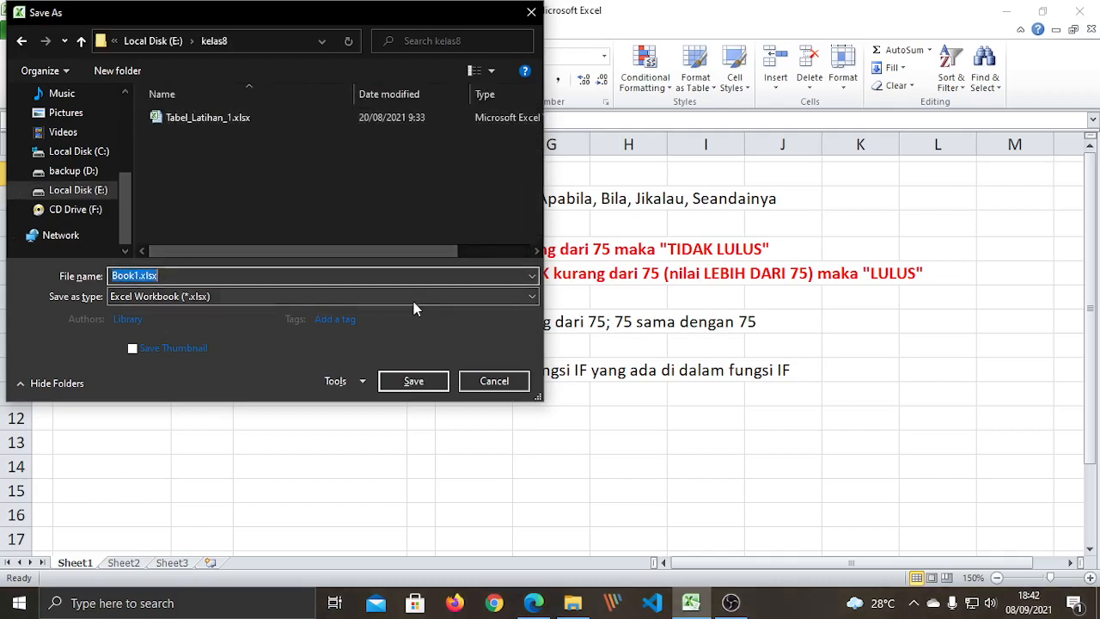
Save as Latihan_IF_1_Kelas_8 plus the student's name and number in kelas8.
{"action": "key", "text": "BackSpace"}
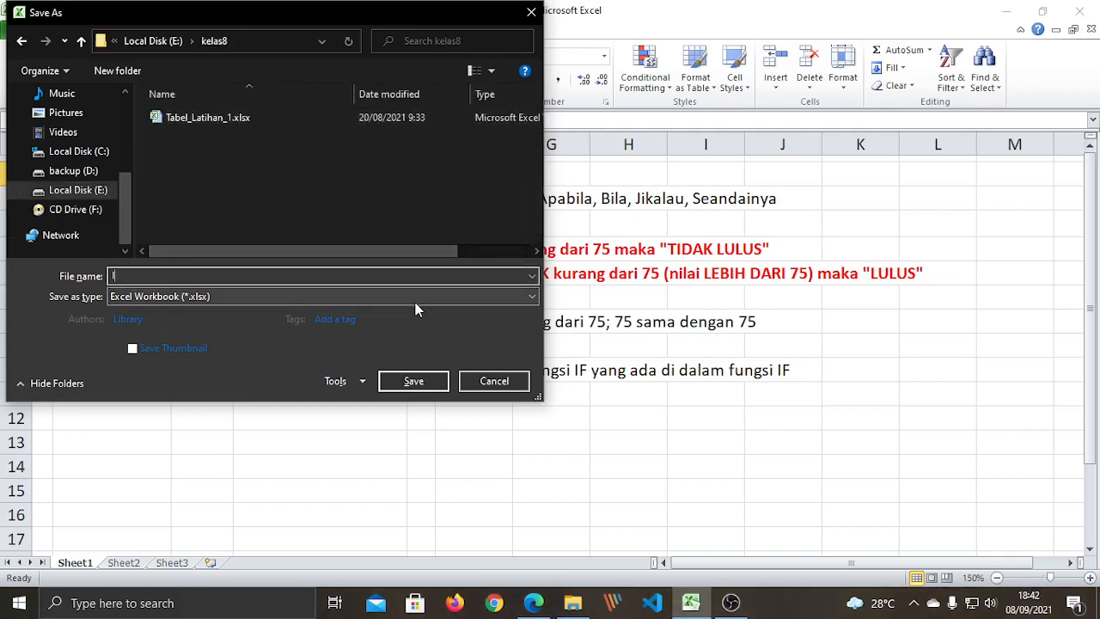
{"action": "type", "text": "Latihan_IF_1_Kelas_8_Benny_20"}
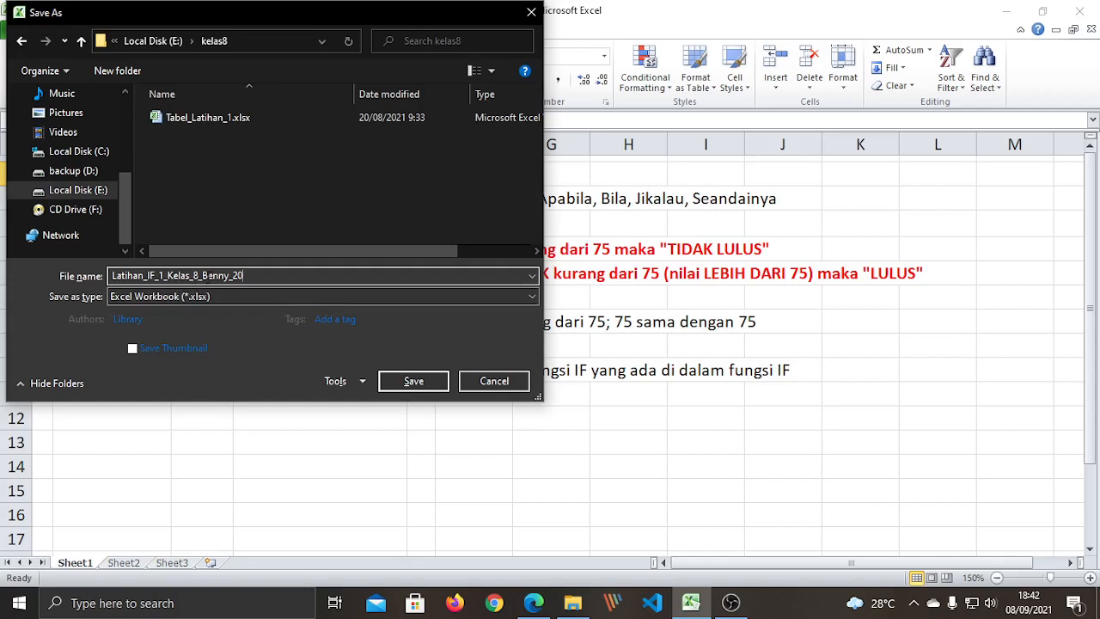
{"action": "left_click_drag", "start_coordinate": [203, 269], "coordinate": [229, 269]}
{"action": "left_click", "coordinate": [244, 277]}
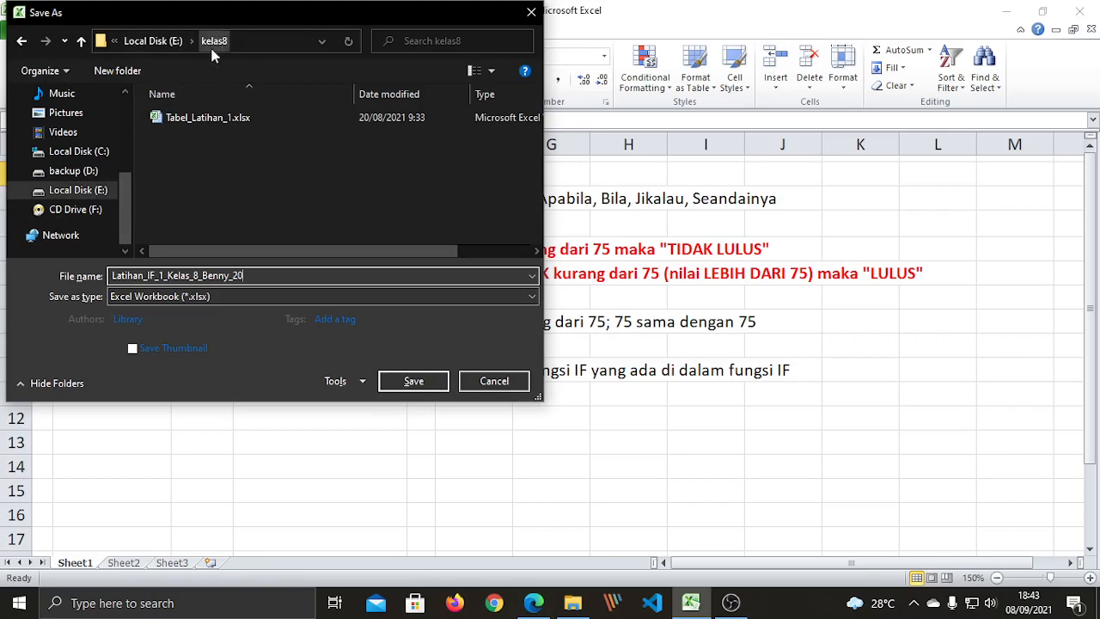
{"action": "left_click", "coordinate": [415, 384]}
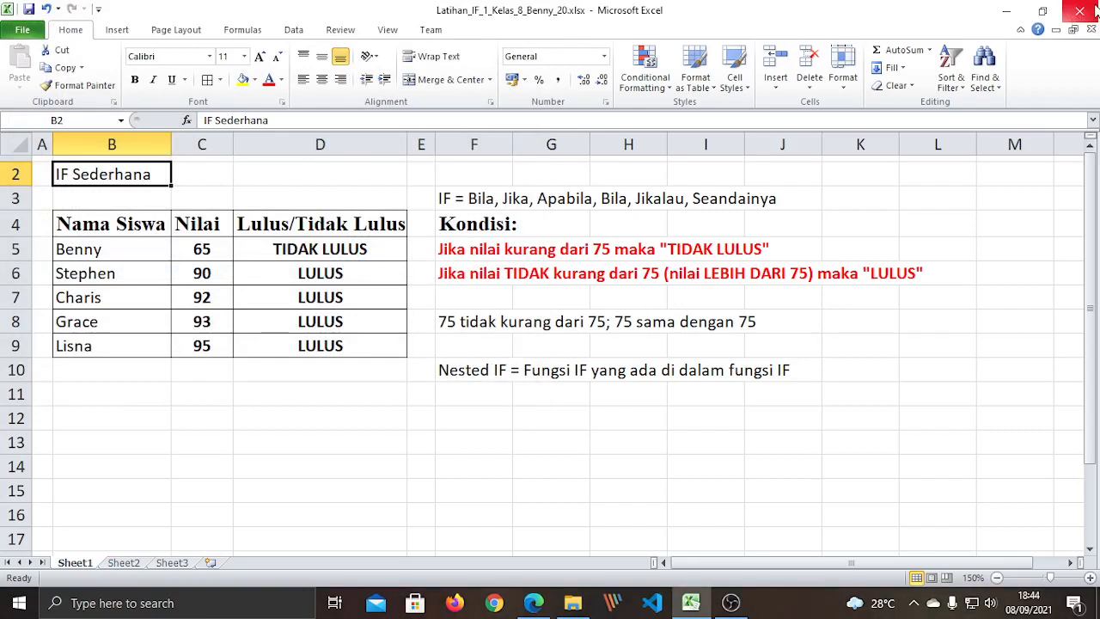
Enter the student's e-mail address in D13 as a hyperlink and test the mail link.
{"action": "left_click", "coordinate": [325, 434]}
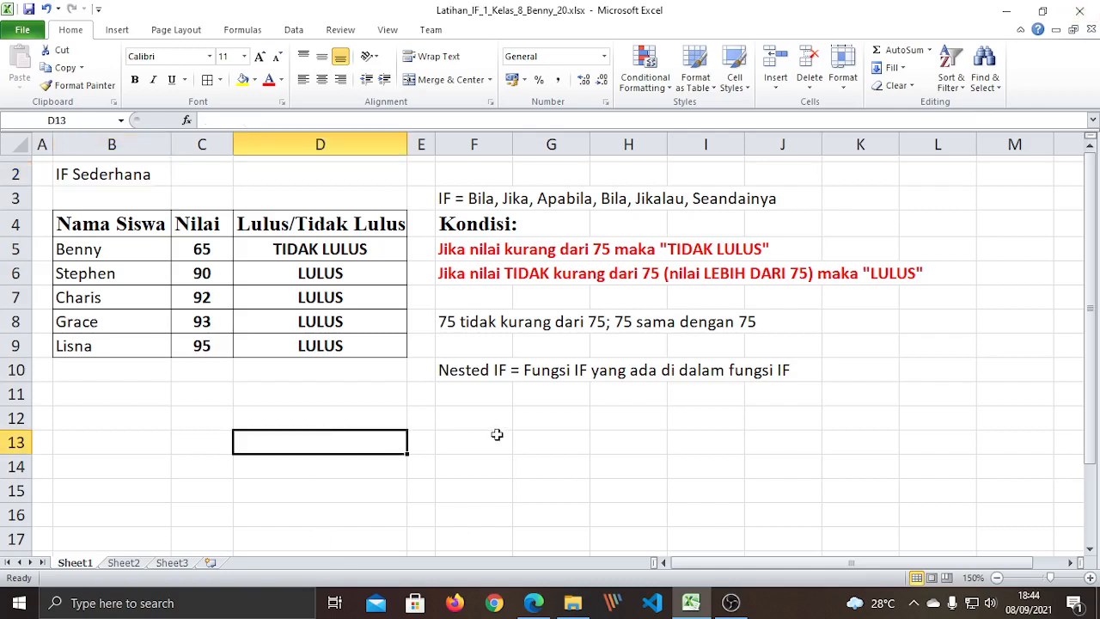
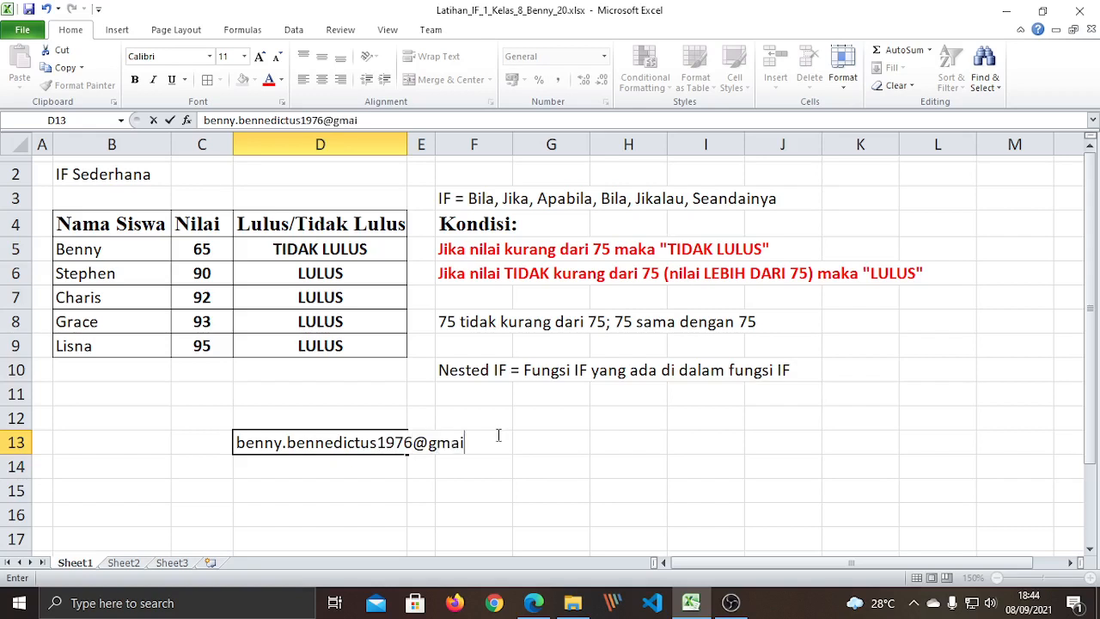
{"action": "key", "text": "Return"}
{"action": "left_click", "coordinate": [470, 492]}
{"action": "left_click", "coordinate": [247, 447]}
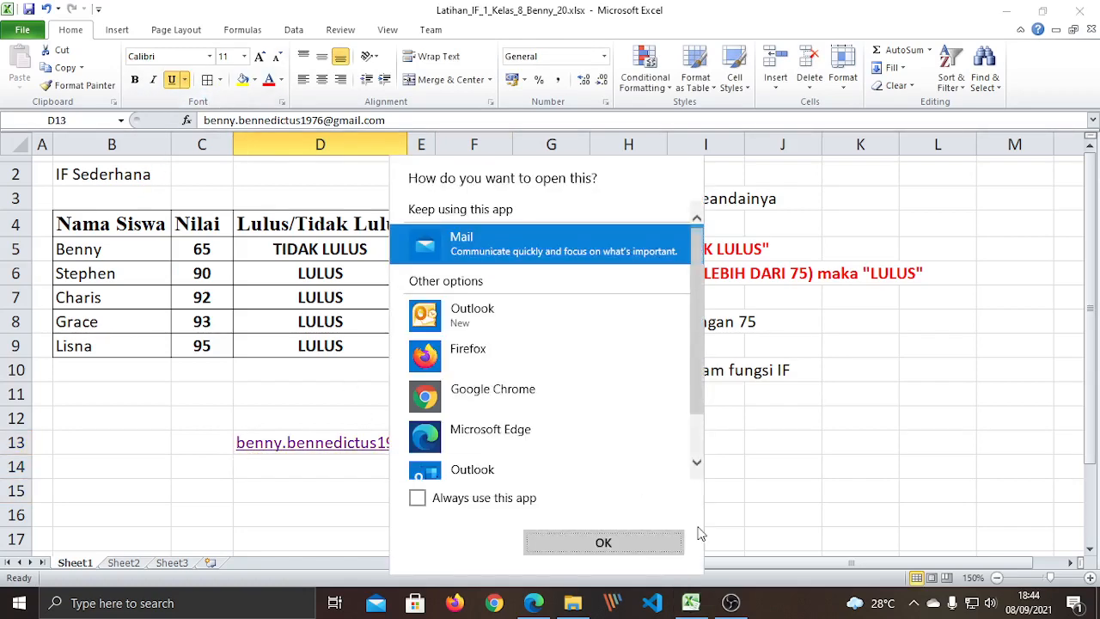
{"action": "key", "text": "alt+Tab"}
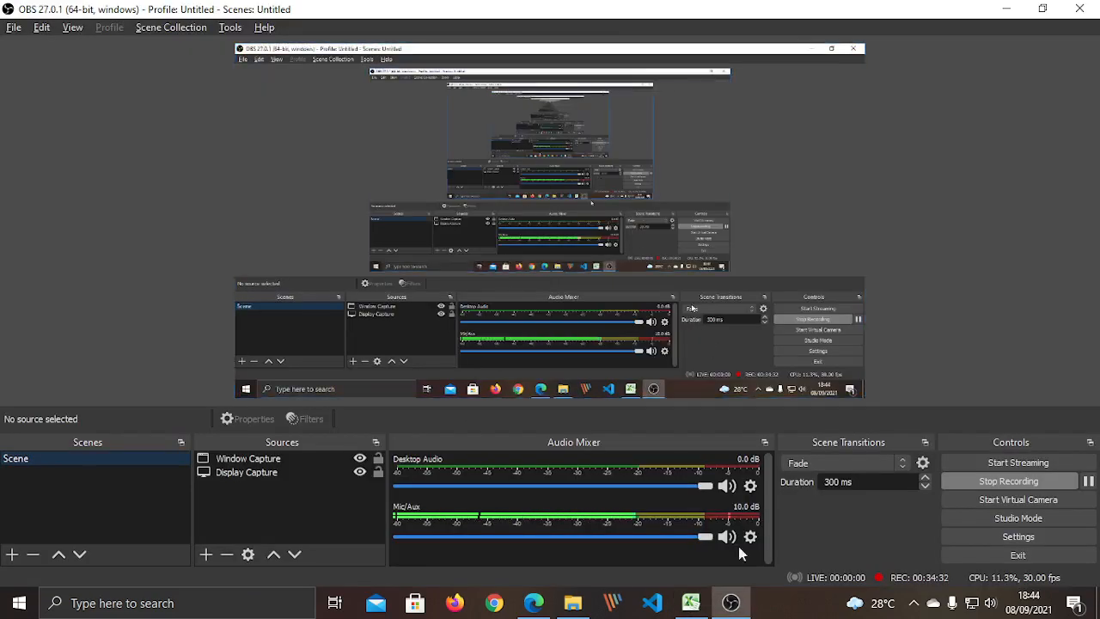
{"action": "left_click", "coordinate": [690, 602]}
{"action": "left_click", "coordinate": [492, 507]}
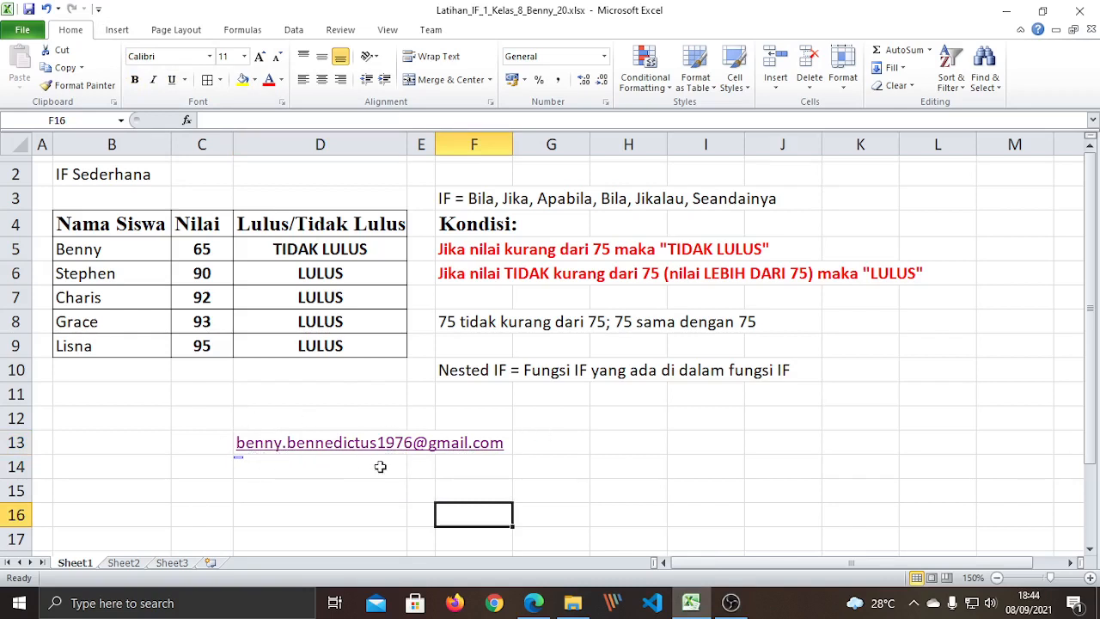
{"action": "left_click", "coordinate": [552, 482]}
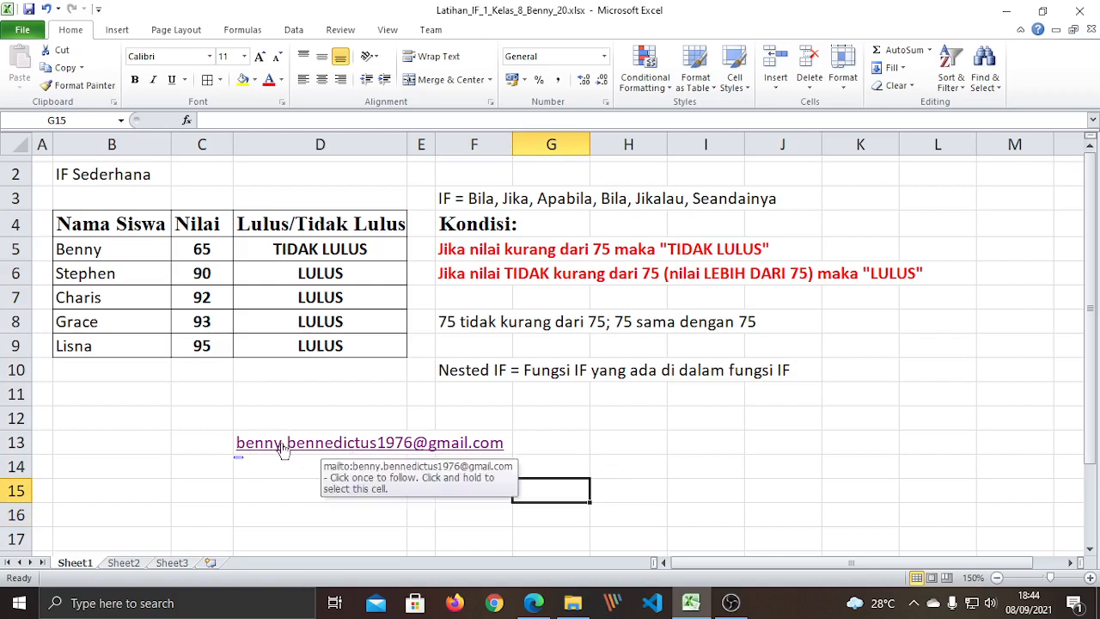
{"action": "left_click", "coordinate": [311, 247]}
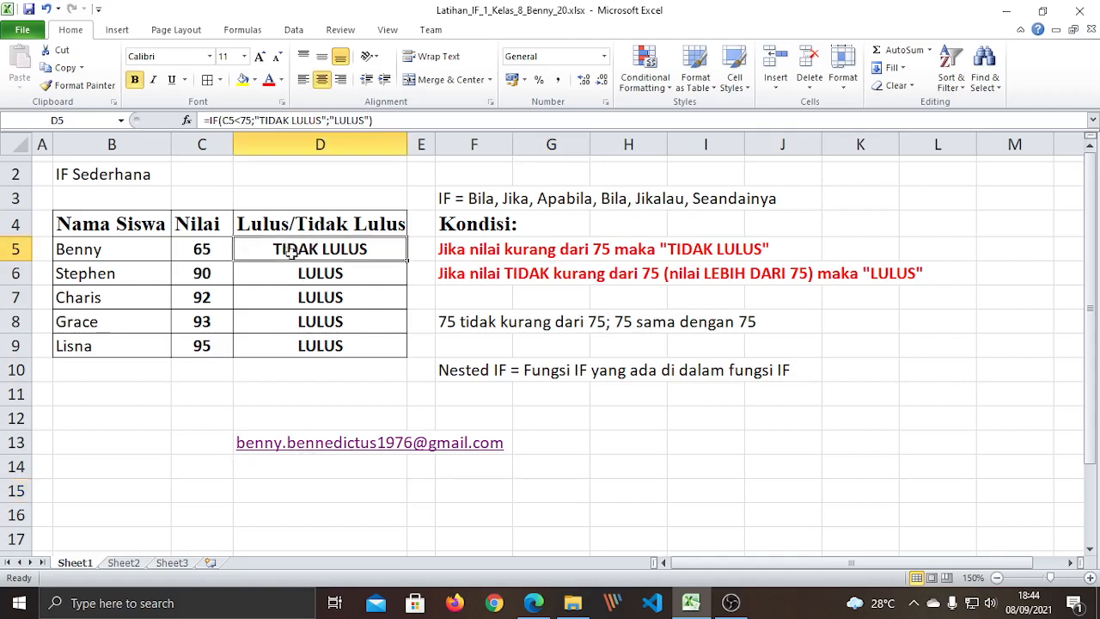
{"action": "left_click", "coordinate": [288, 279]}
{"action": "left_click", "coordinate": [289, 300]}
{"action": "left_click", "coordinate": [283, 322]}
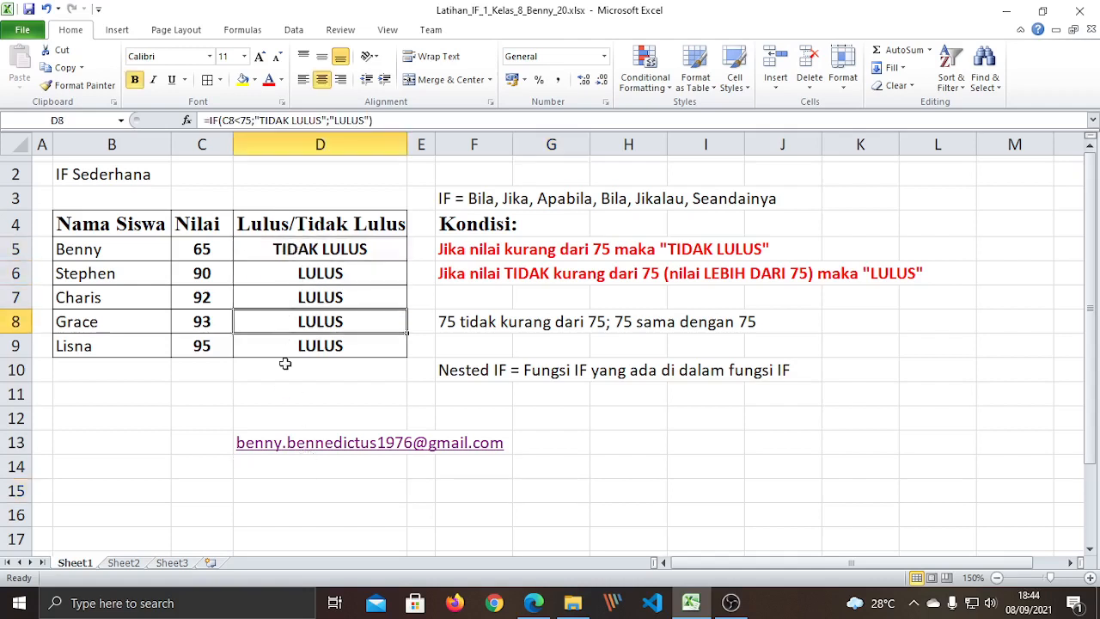
{"action": "left_click", "coordinate": [280, 347]}
{"action": "left_click", "coordinate": [288, 249]}
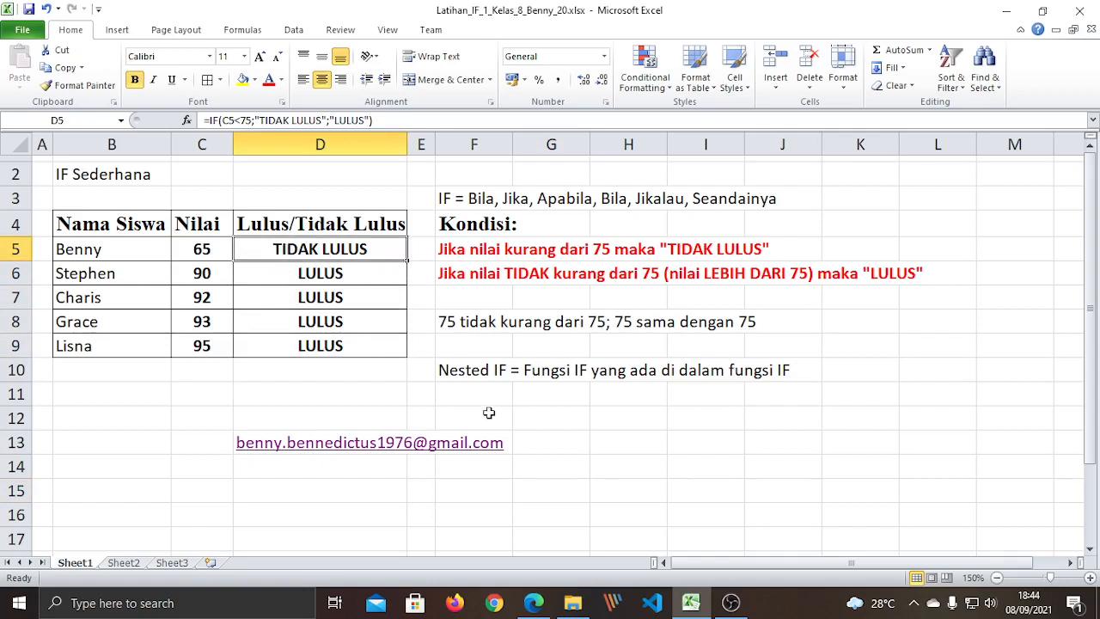
{"action": "left_click", "coordinate": [269, 273]}
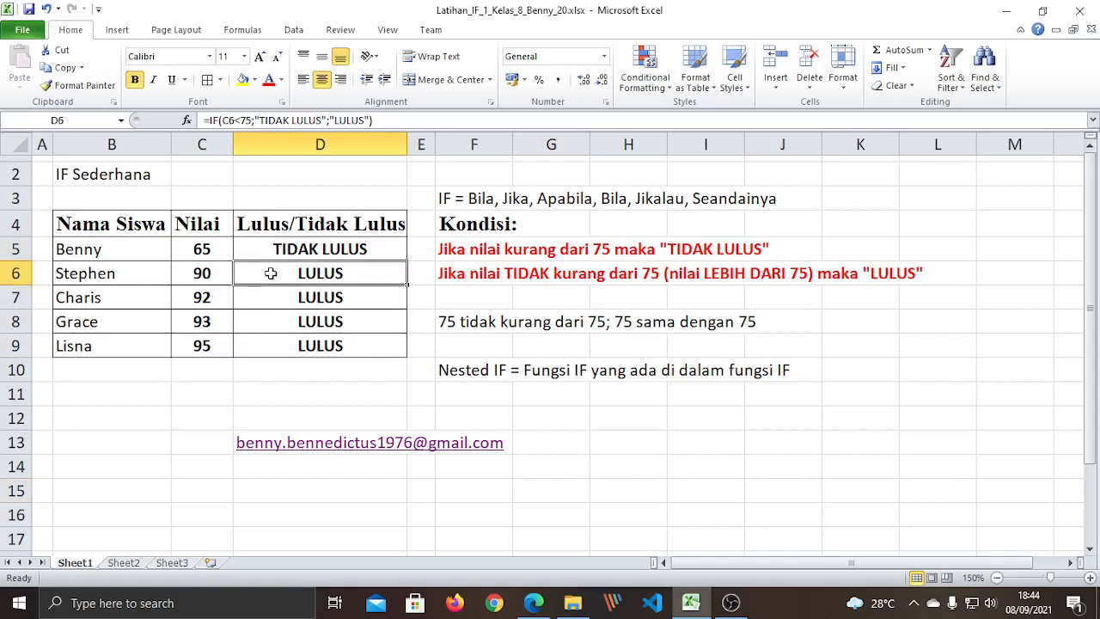
{"action": "right_click", "coordinate": [269, 273]}
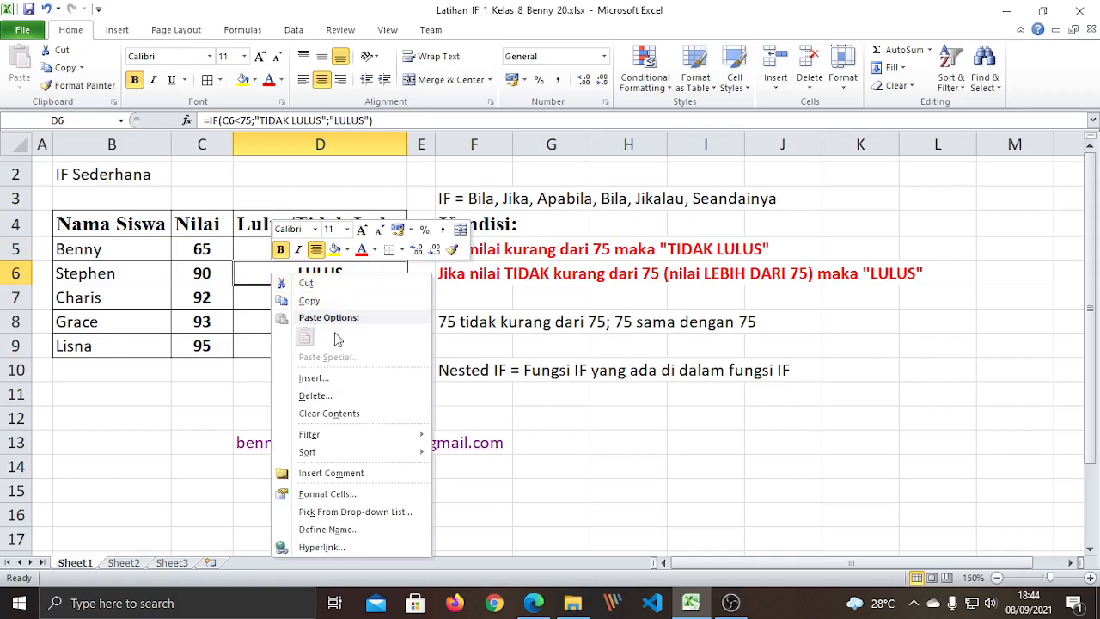
{"action": "left_click", "coordinate": [670, 441]}
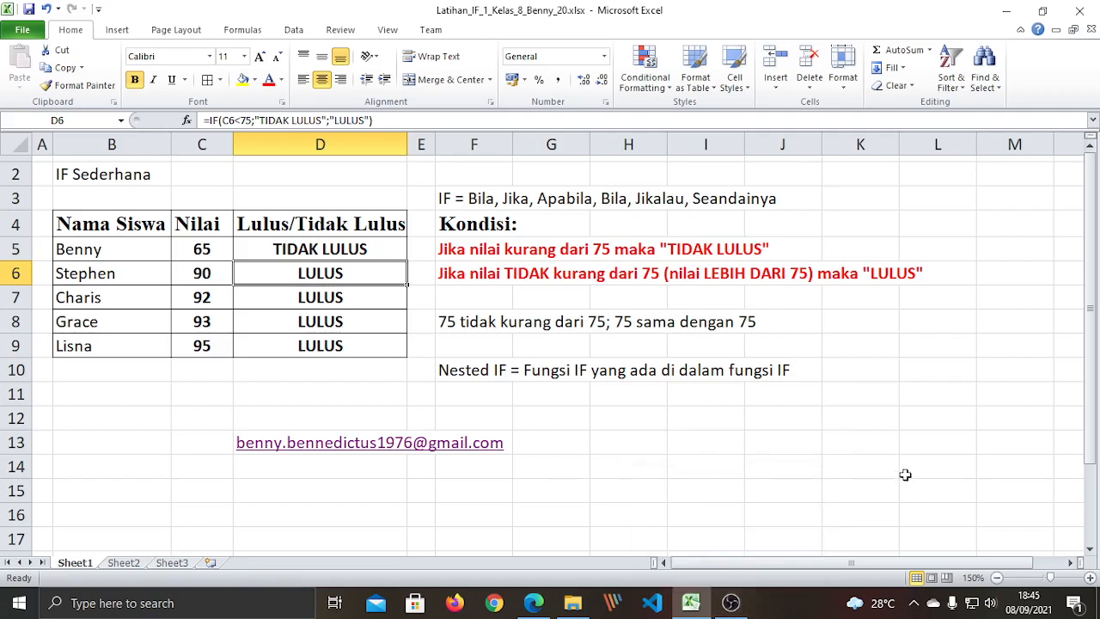
{"action": "left_click", "coordinate": [914, 603]}
{"action": "right_click", "coordinate": [945, 538]}
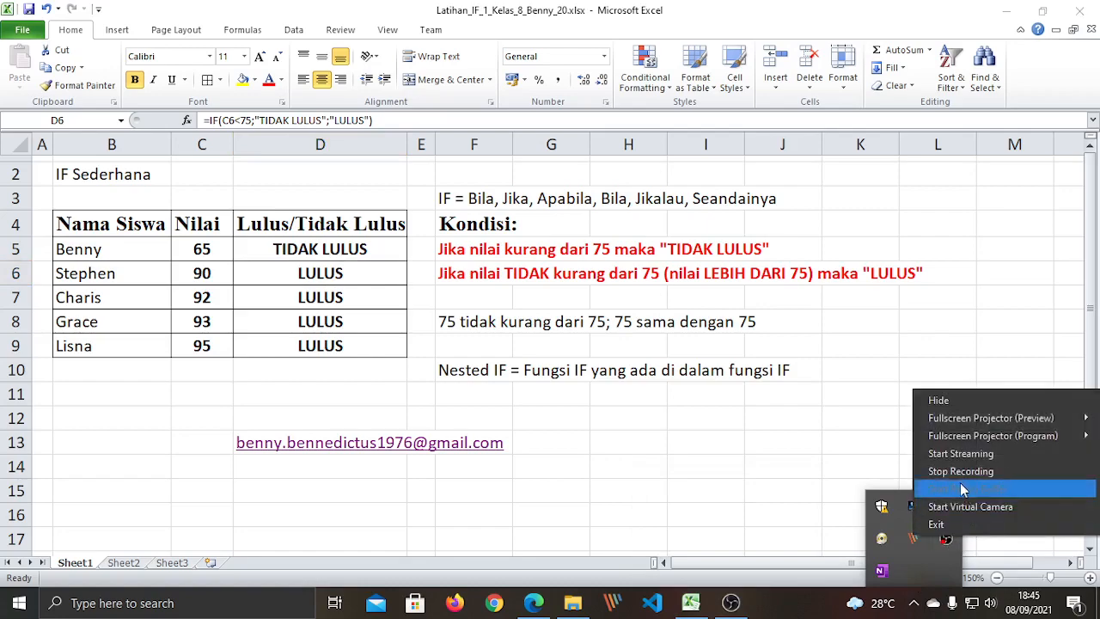